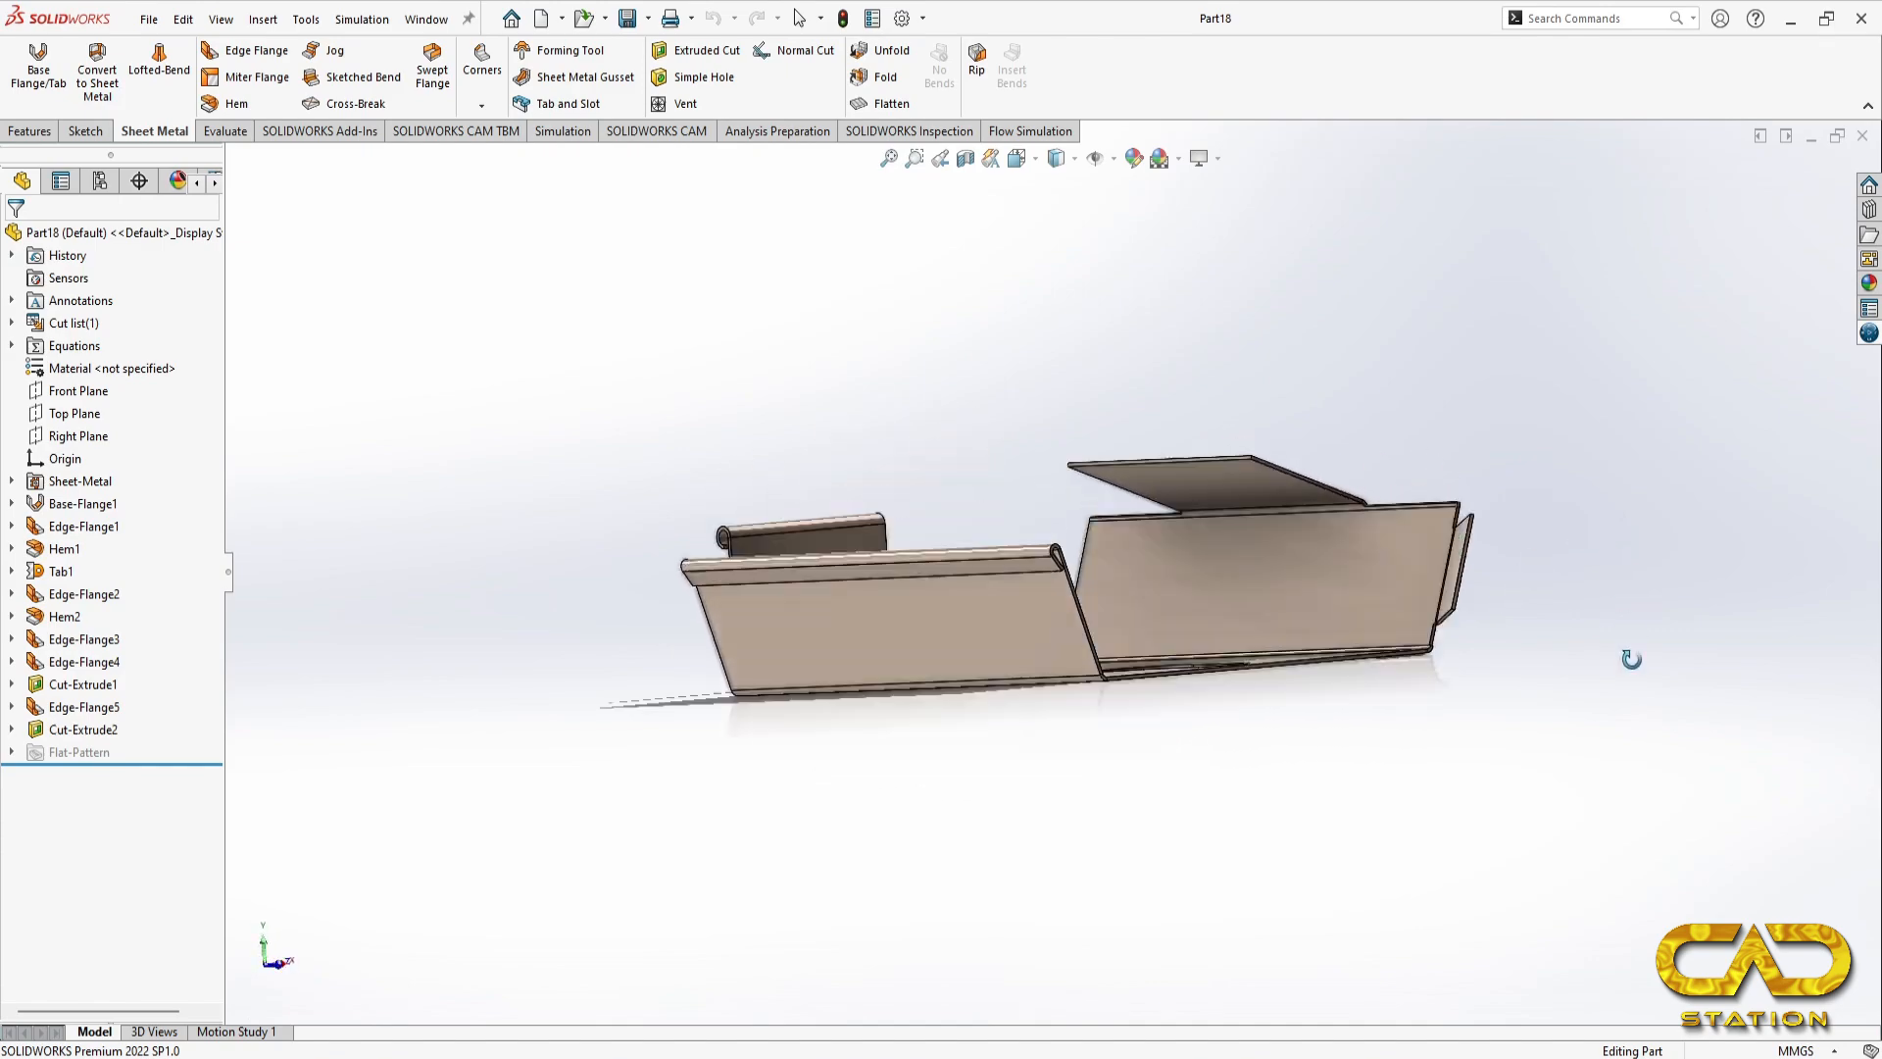
# Step: Examine the reference drawing and inspect the finished sheet-metal part from another angle
pyautogui.hotkey('alt', 'Tab')
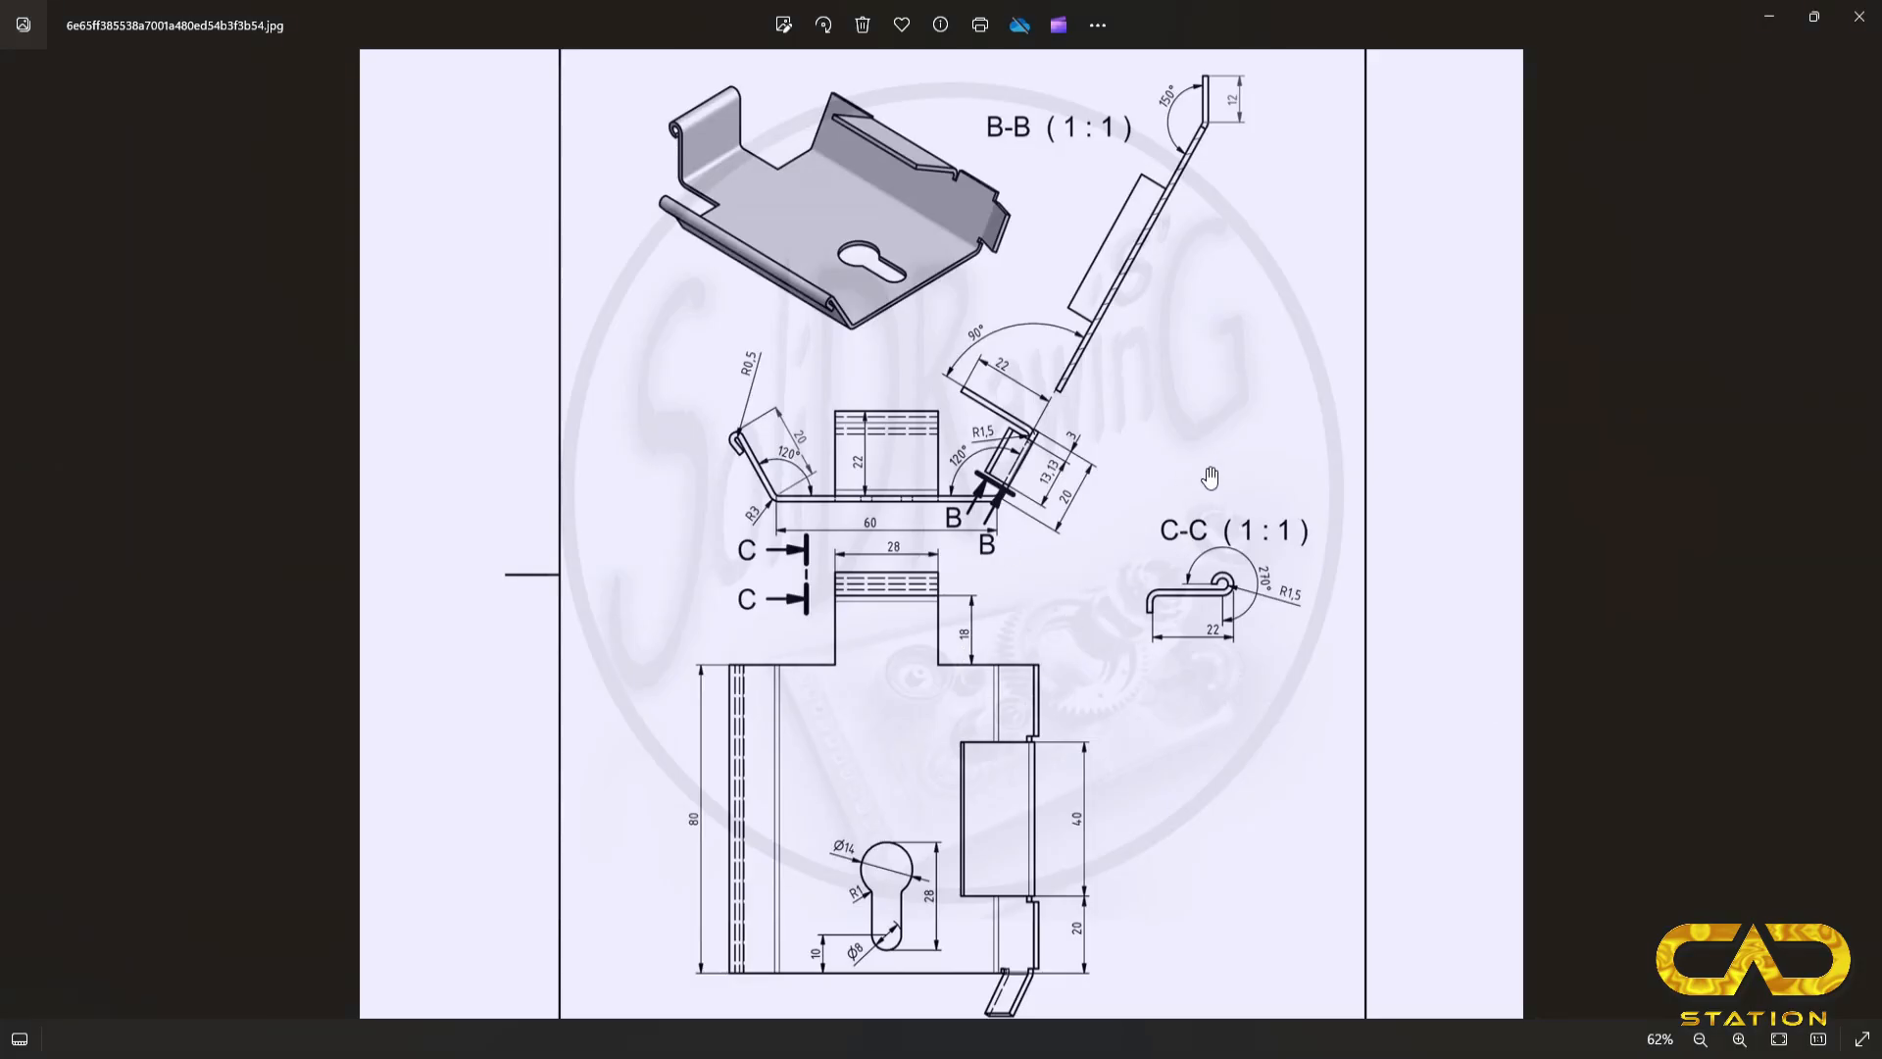
pyautogui.hotkey('alt', 'Tab')
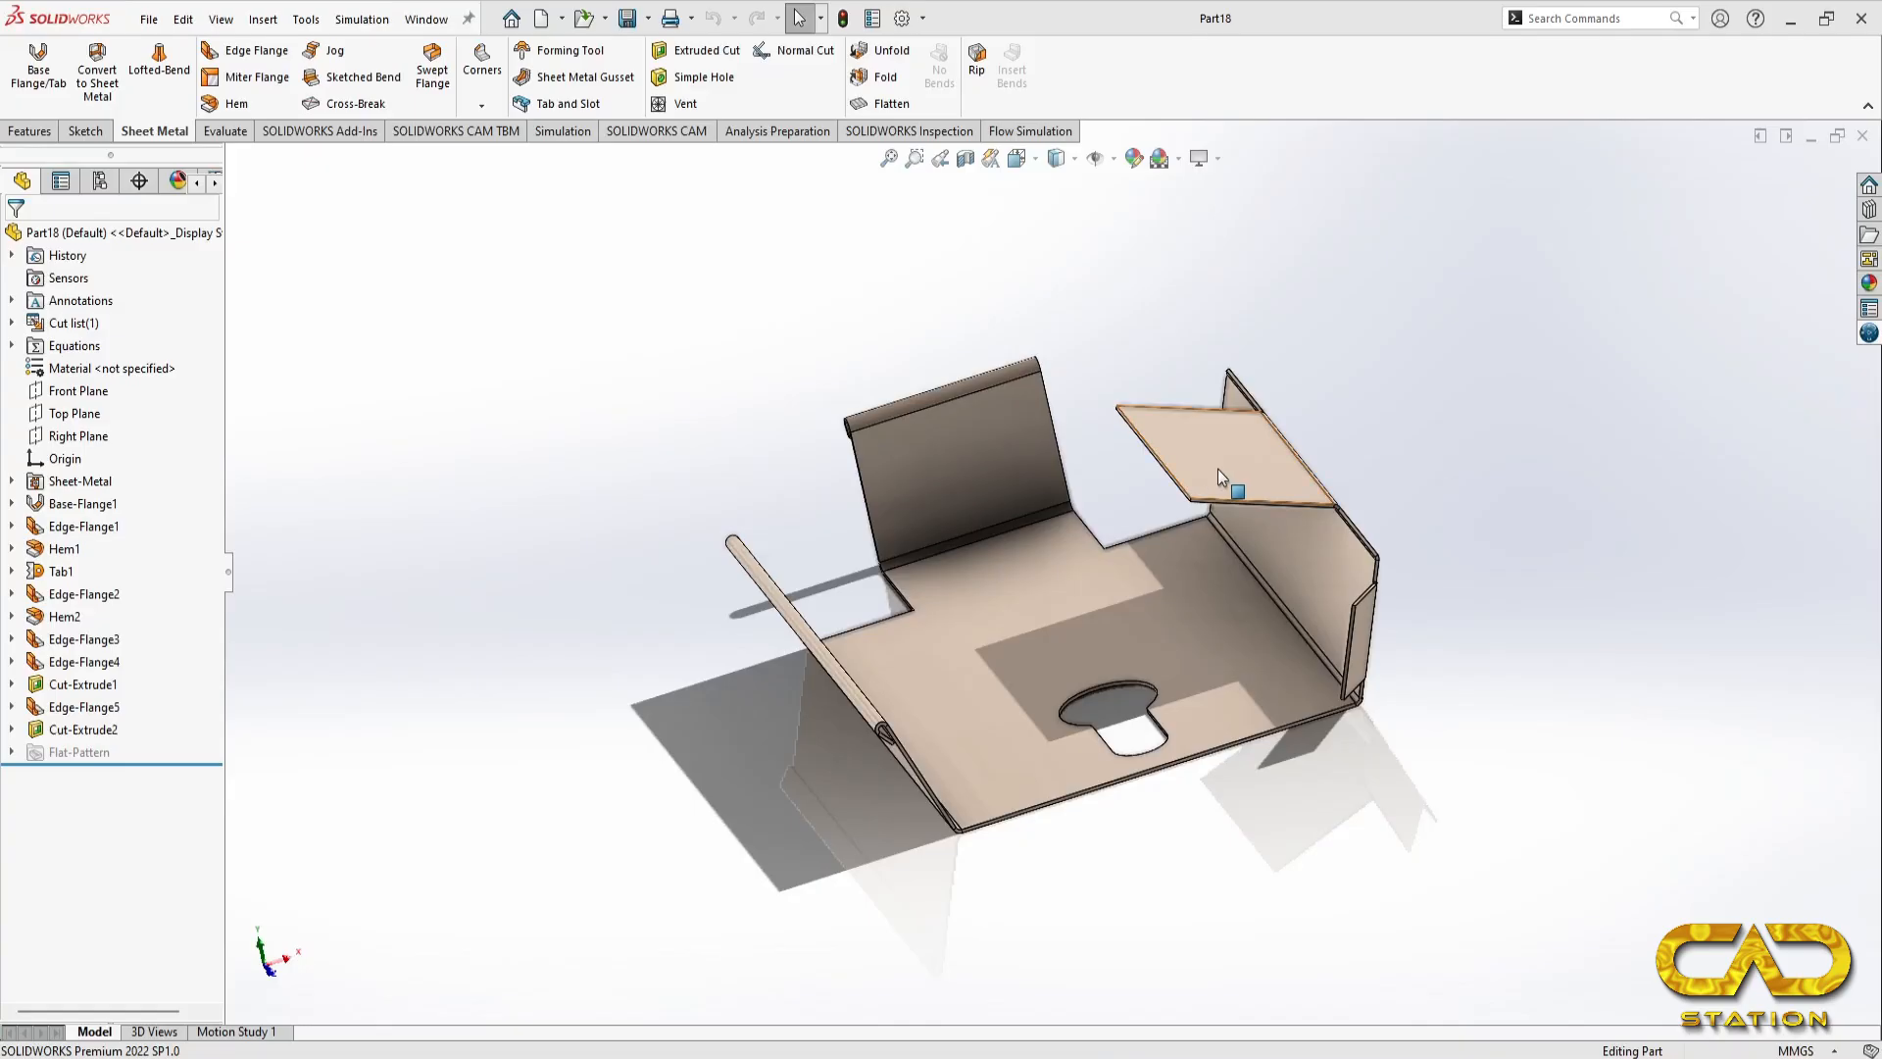
pyautogui.moveTo(1466, 563); pyautogui.dragTo(1534, 696, button='middle')
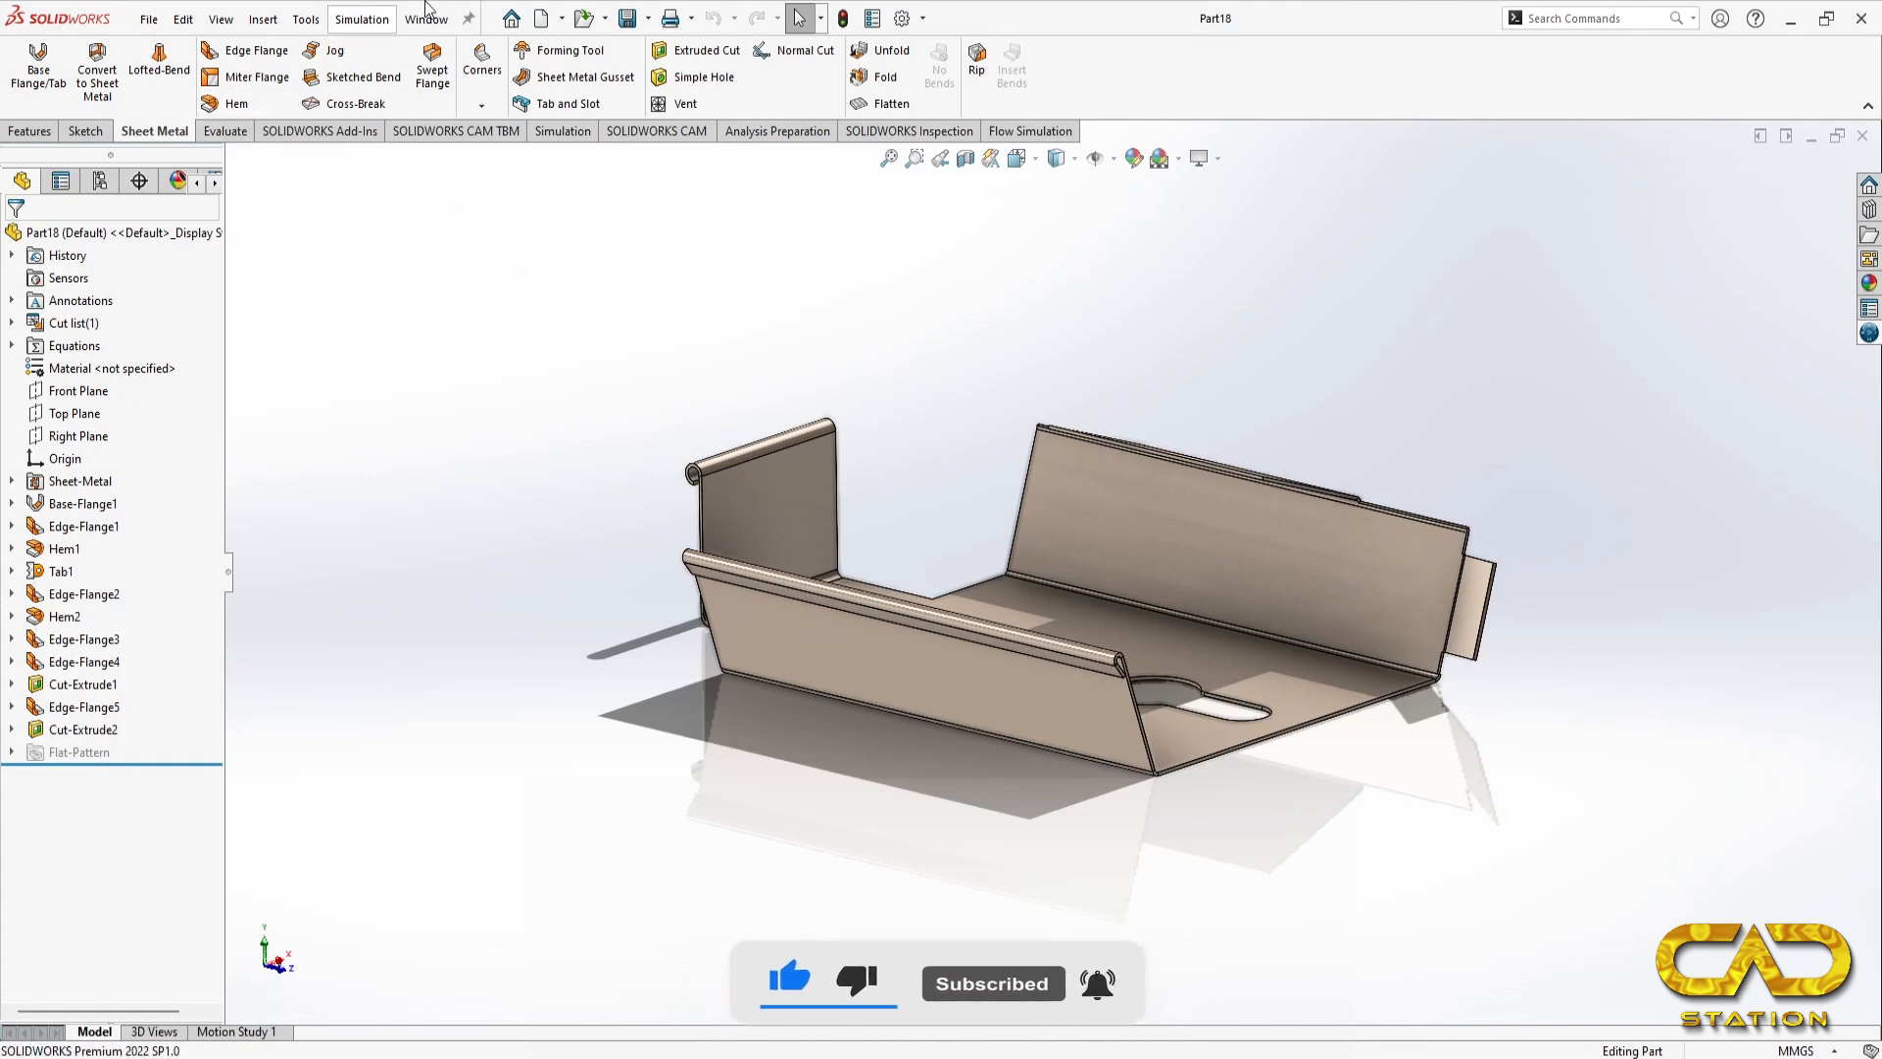
# Step: Create a new part and set its unit system to MMGS
pyautogui.click(541, 18)
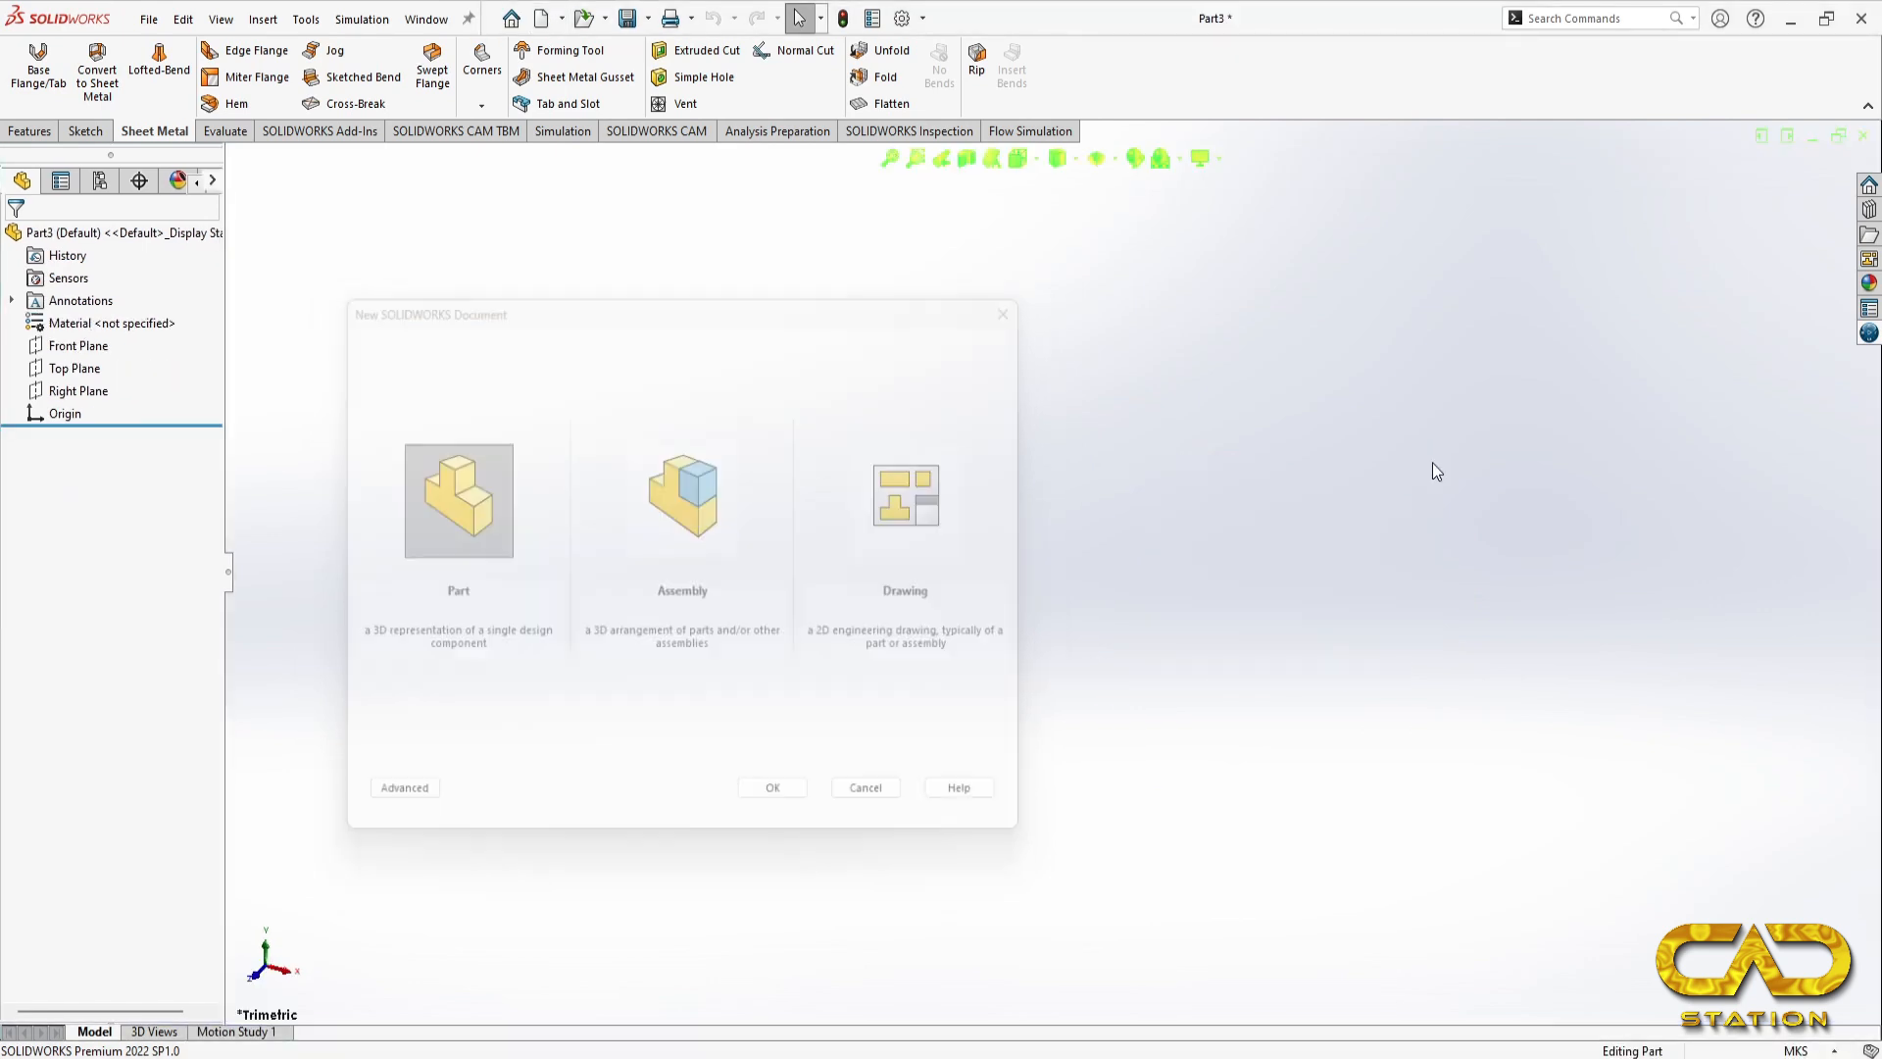
pyautogui.click(1819, 1050)
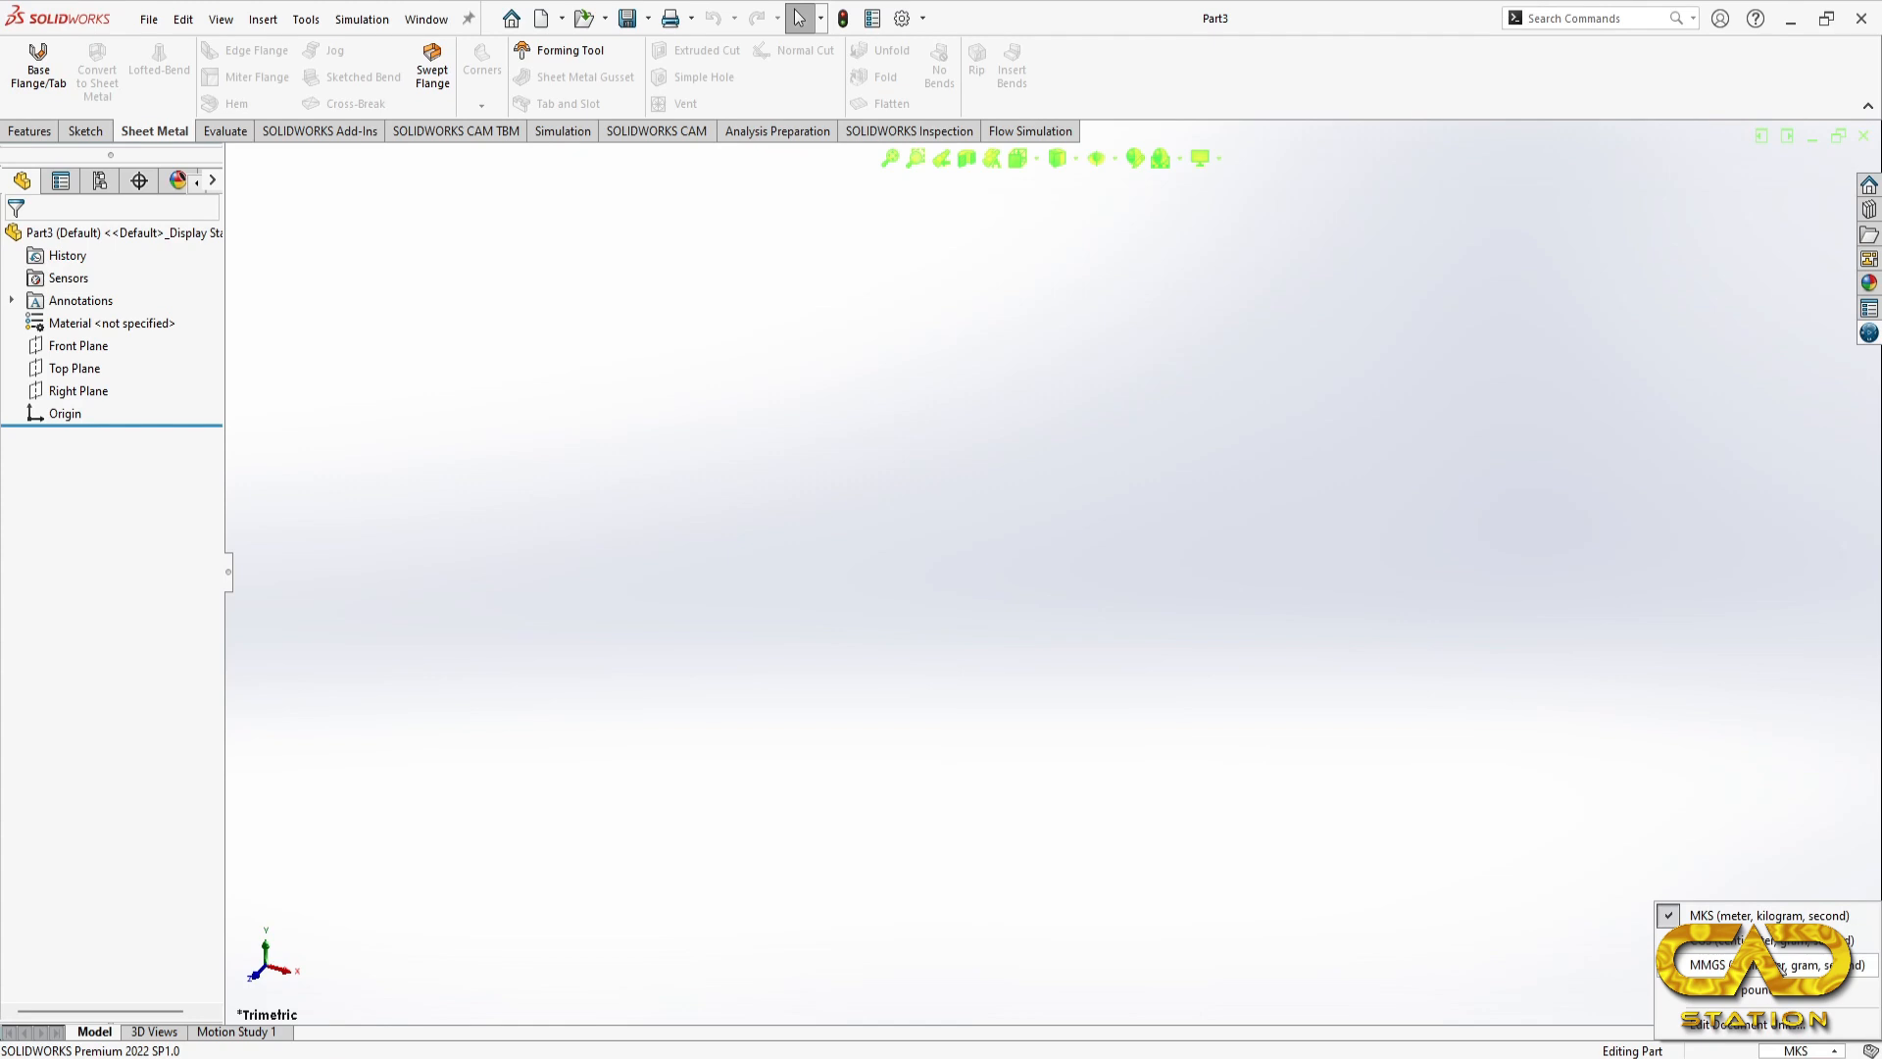
pyautogui.click(1764, 964)
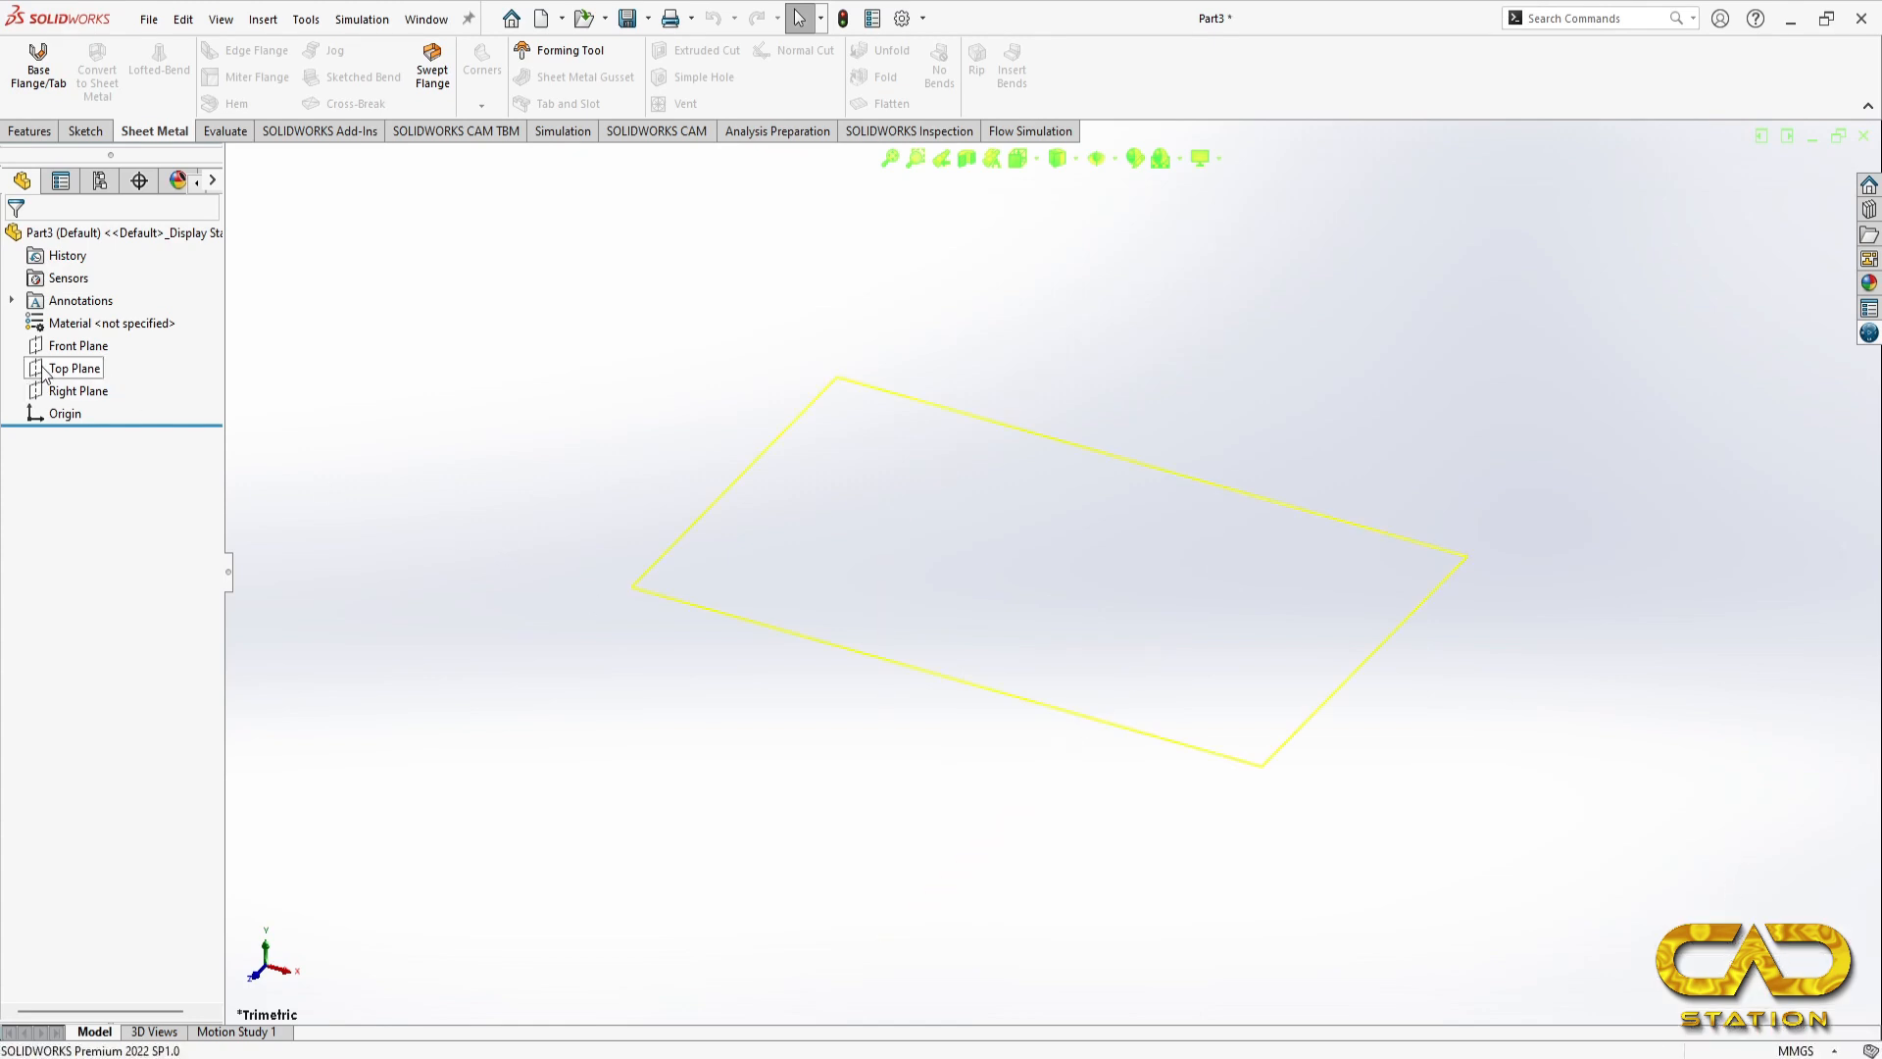
# Step: Start a sketch on the Top Plane and draw a centre rectangle at the origin, about 110 mm wide and 122 mm high
pyautogui.click(75, 367)
pyautogui.click(106, 318)
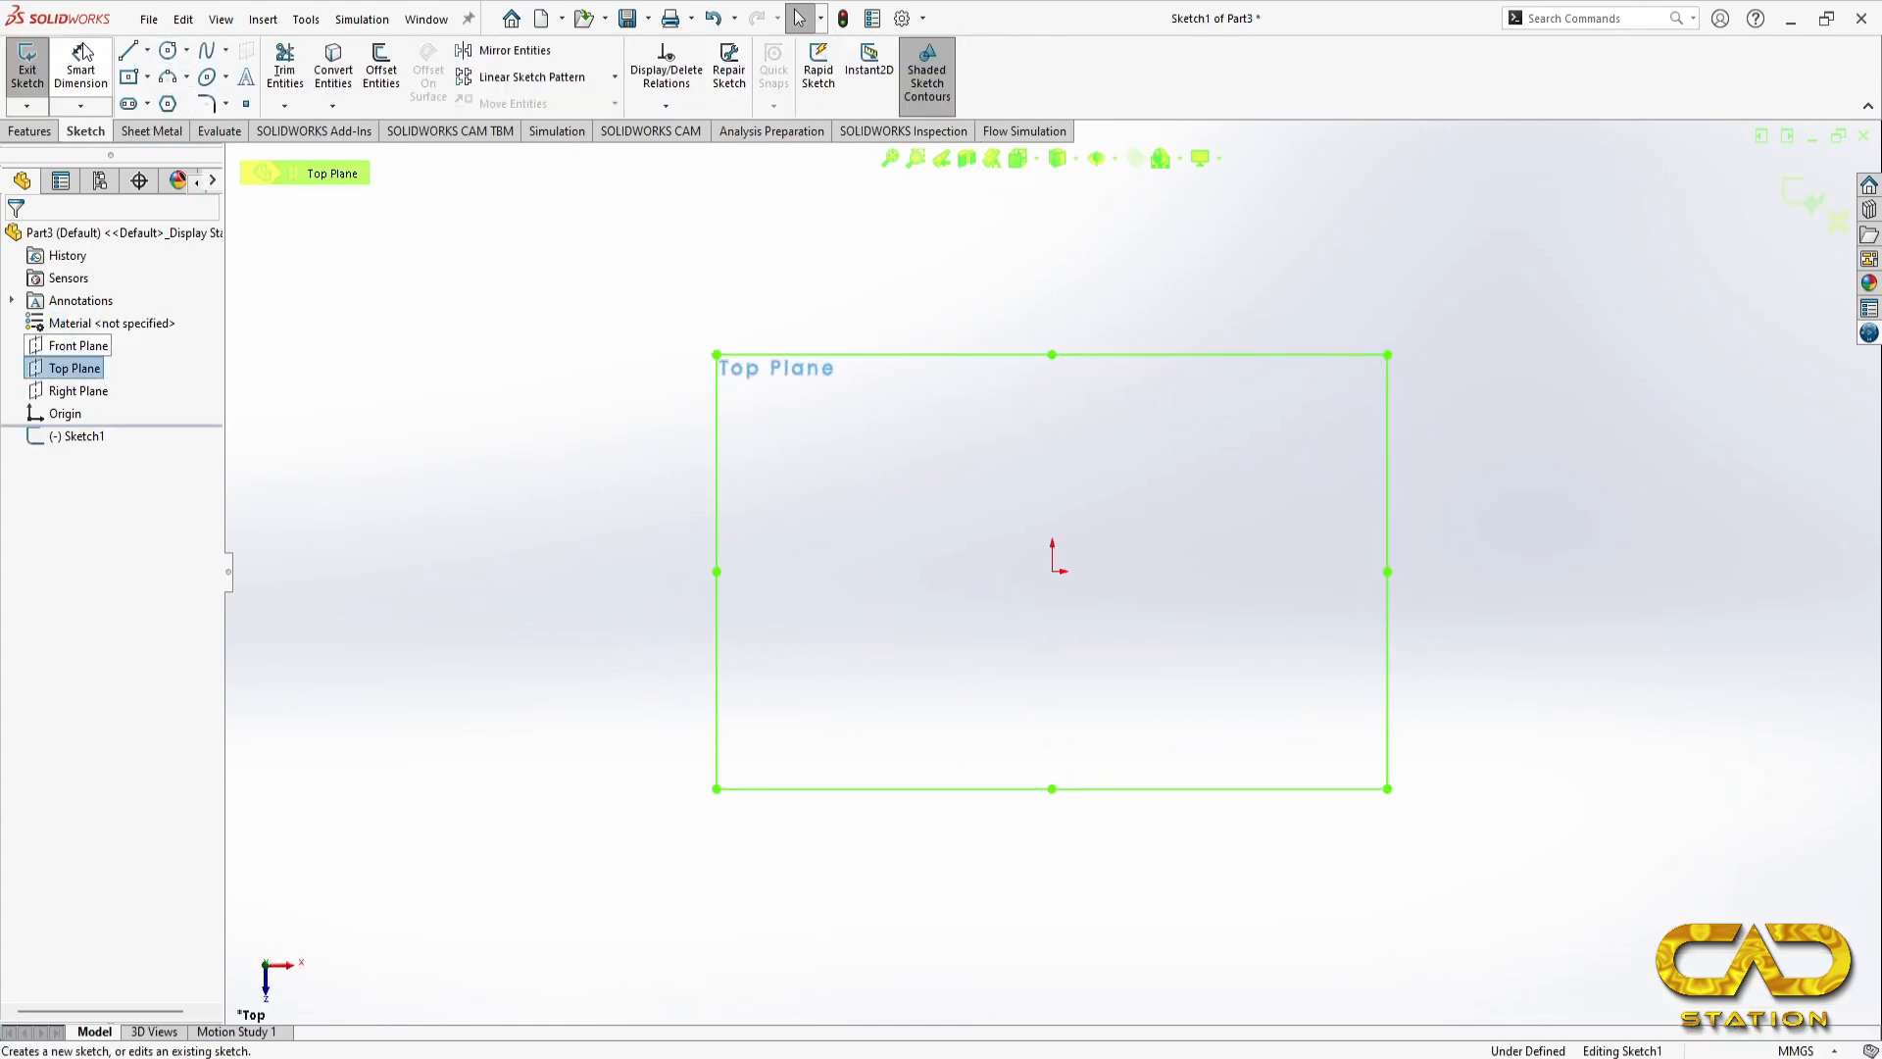
pyautogui.click(127, 79)
pyautogui.click(1051, 570)
pyautogui.click(844, 810)
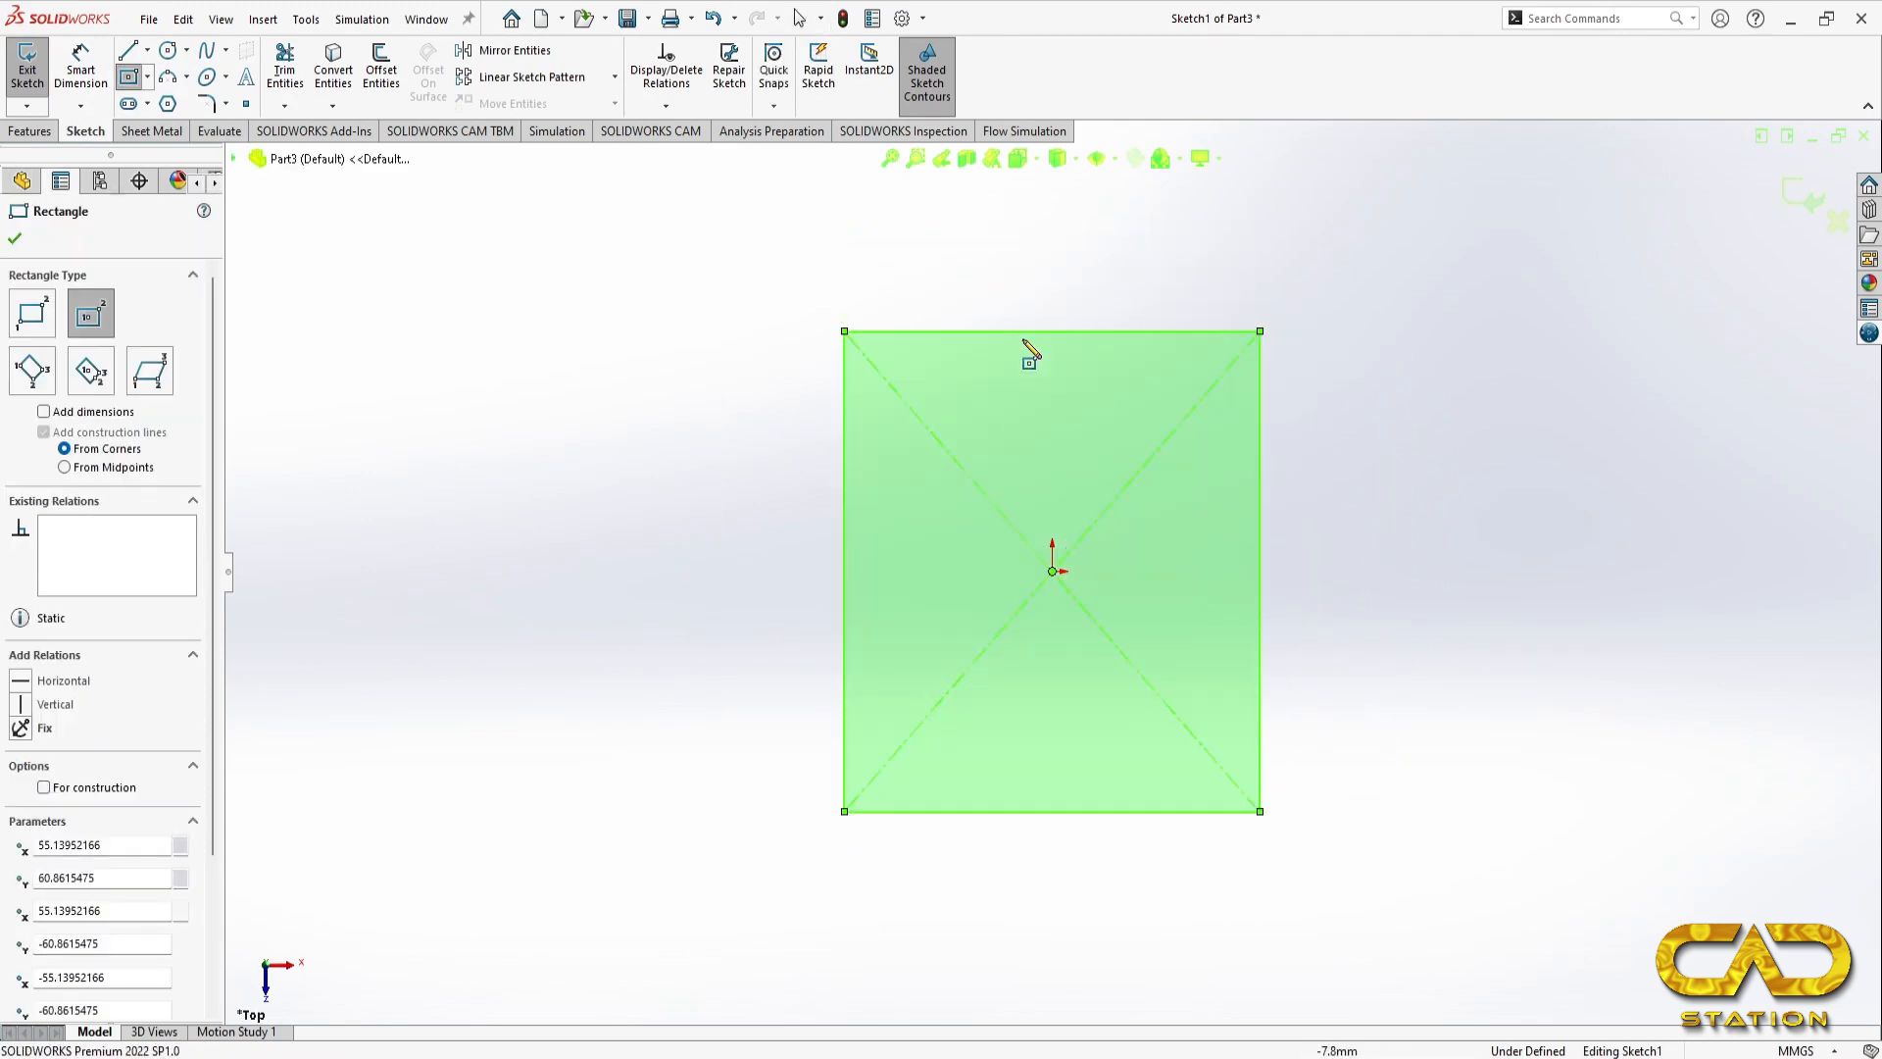
# Step: Sketch a corner rectangle about 53 mm wide and 31 mm high standing on the upper edge of the main rectangle
pyautogui.click(21, 314)
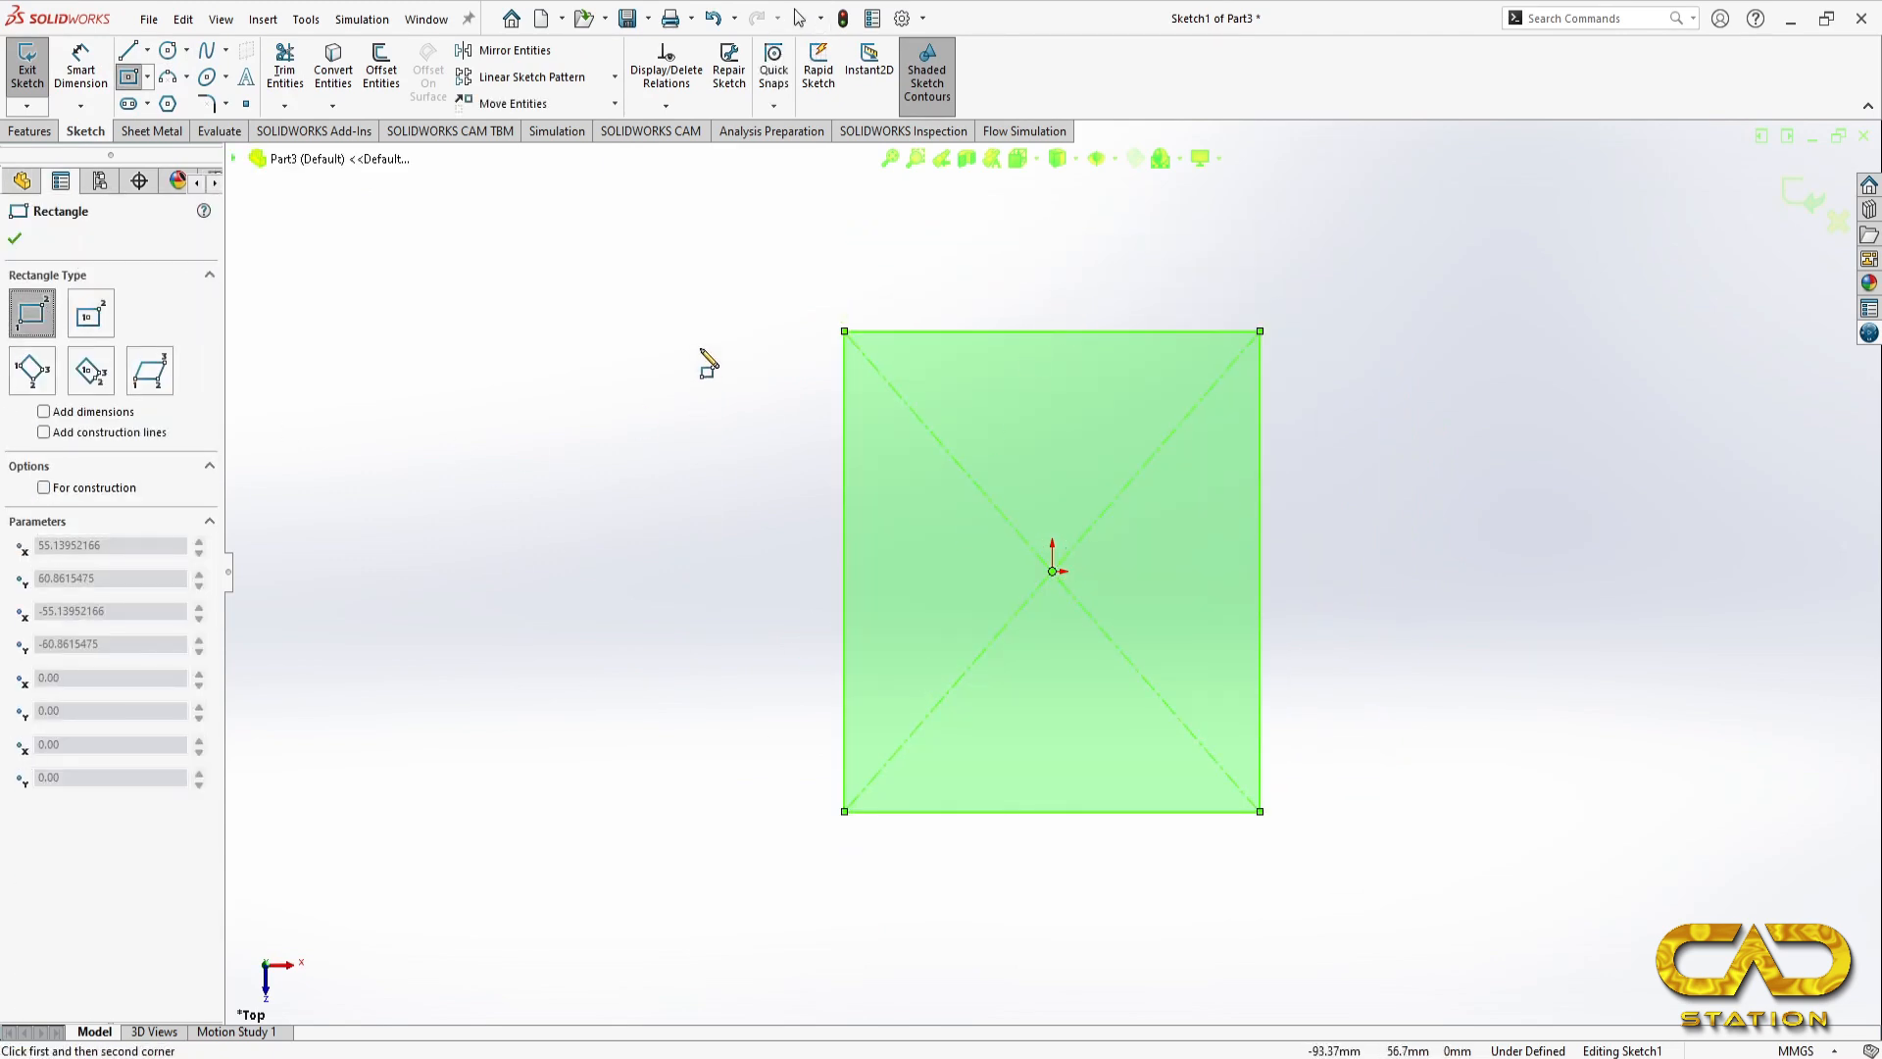
pyautogui.click(973, 332)
pyautogui.click(1174, 209)
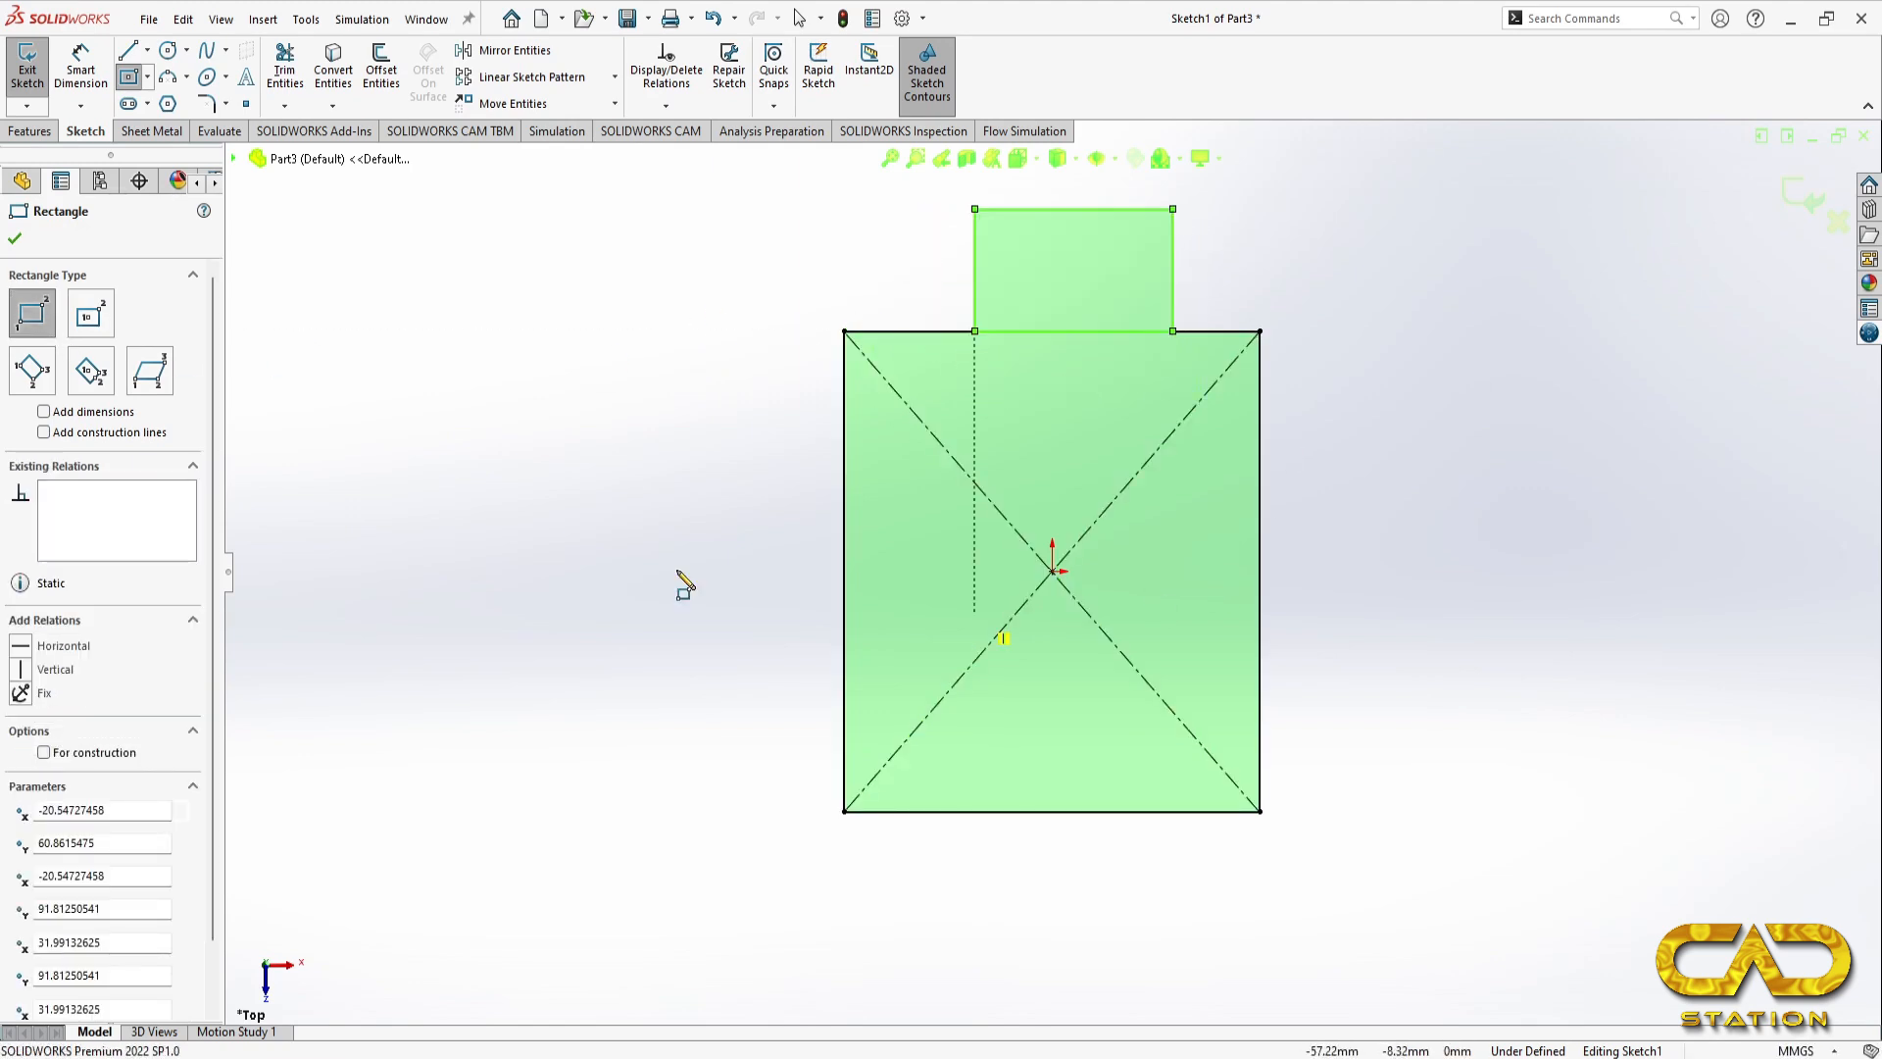
# Step: Dimension the main rectangle to 80 mm high and 60 mm wide
pyautogui.click(134, 104)
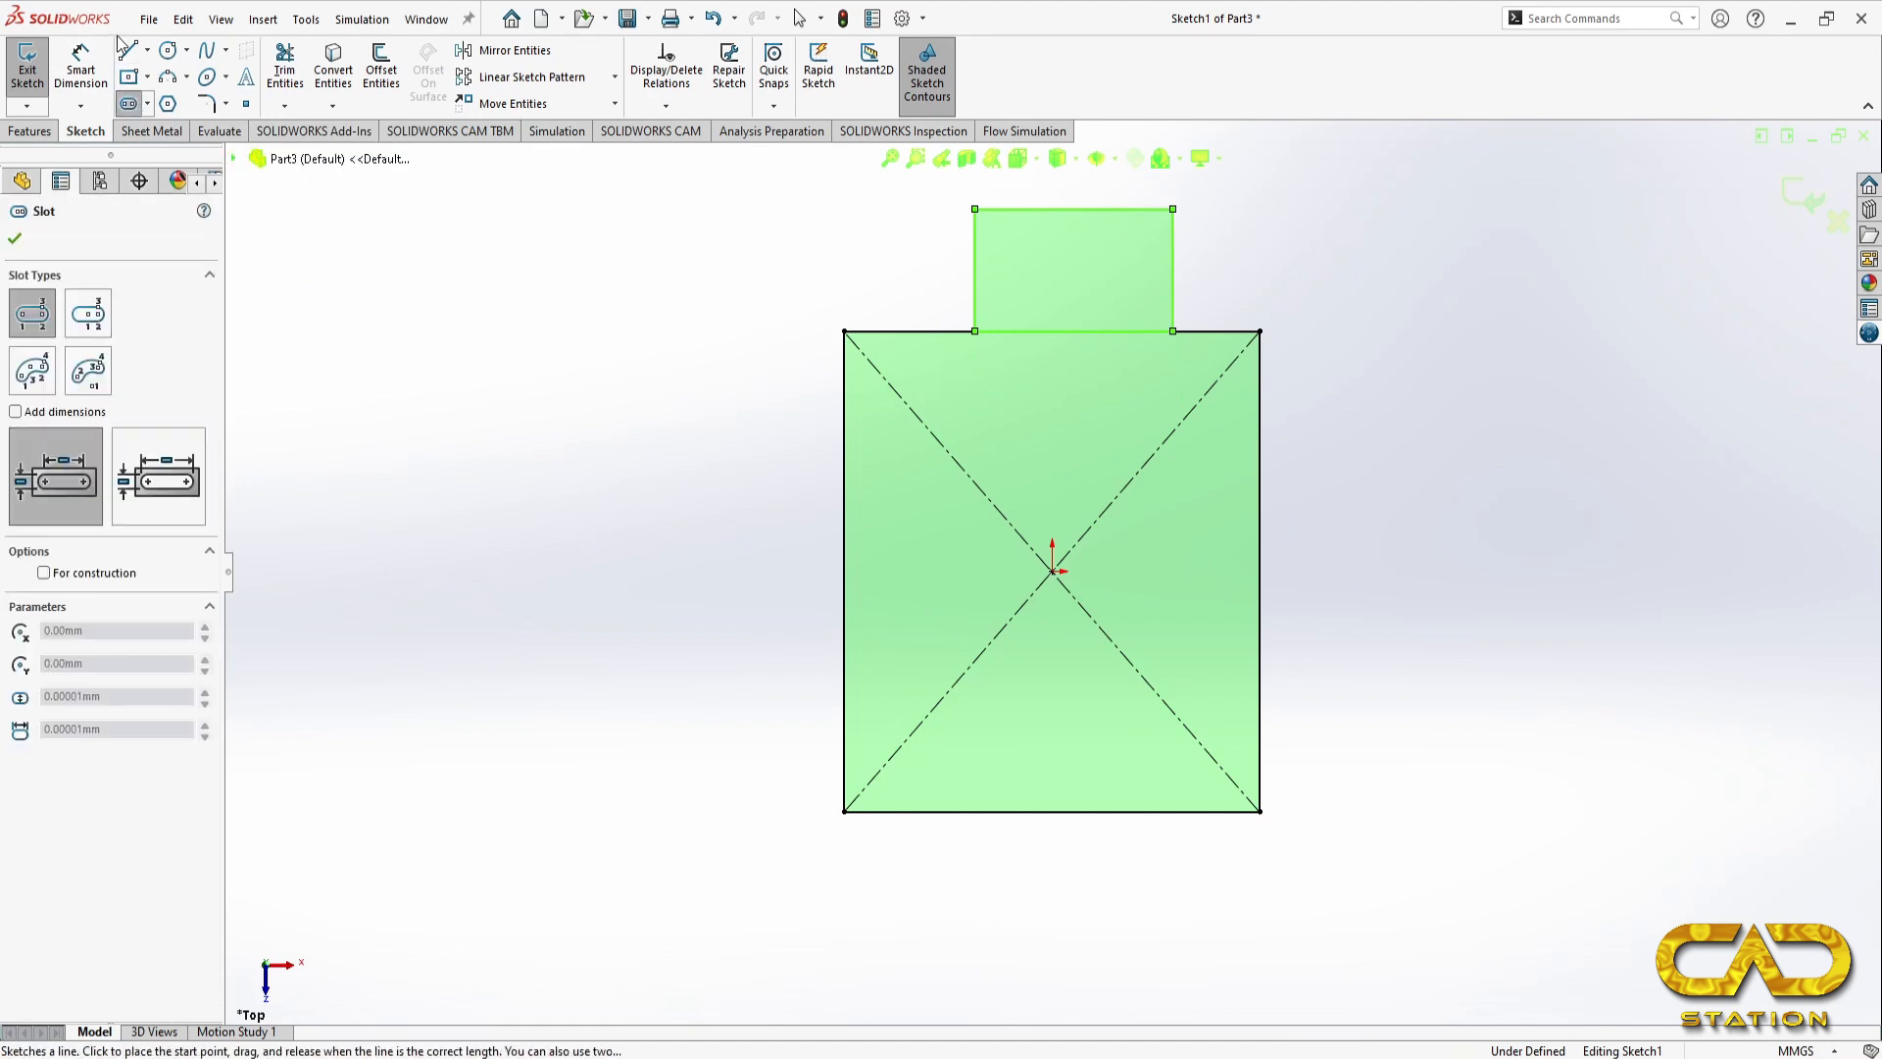
pyautogui.click(95, 81)
pyautogui.click(849, 691)
pyautogui.click(767, 657)
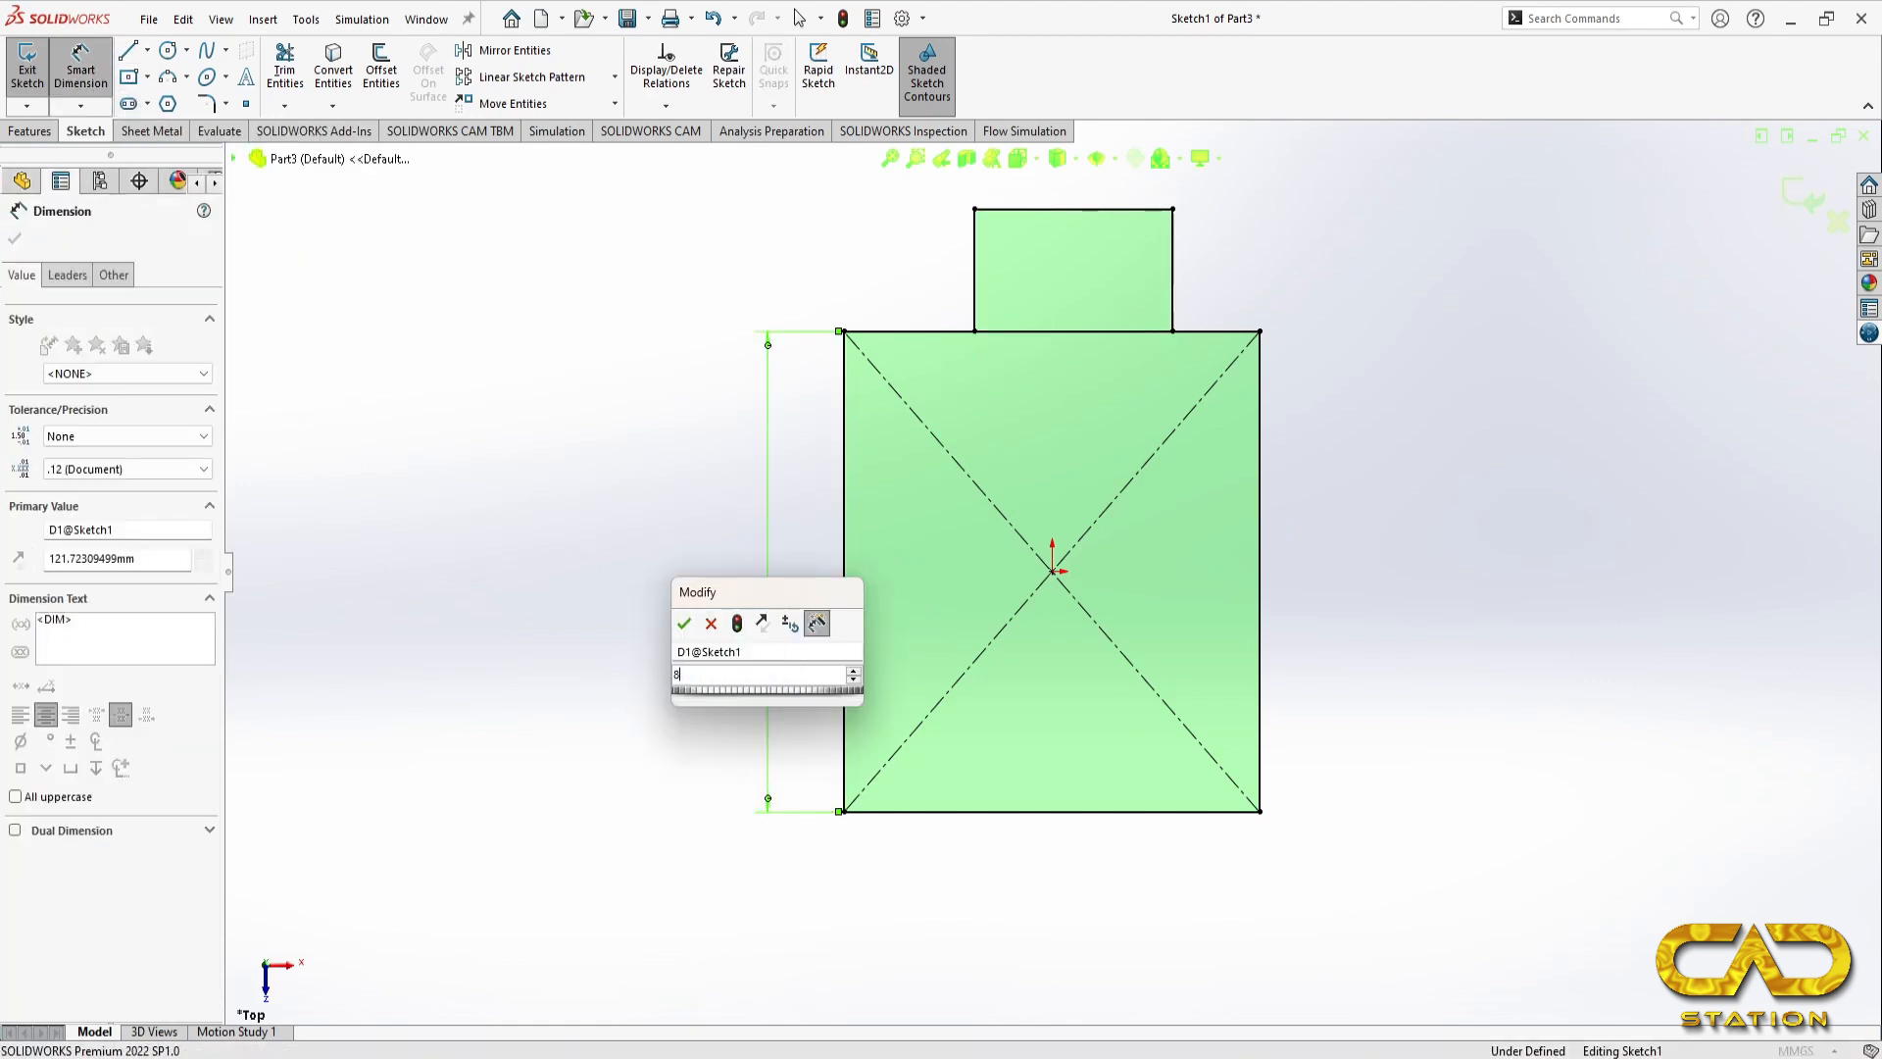
pyautogui.write('80')
pyautogui.press('Return')
pyautogui.click(1044, 813)
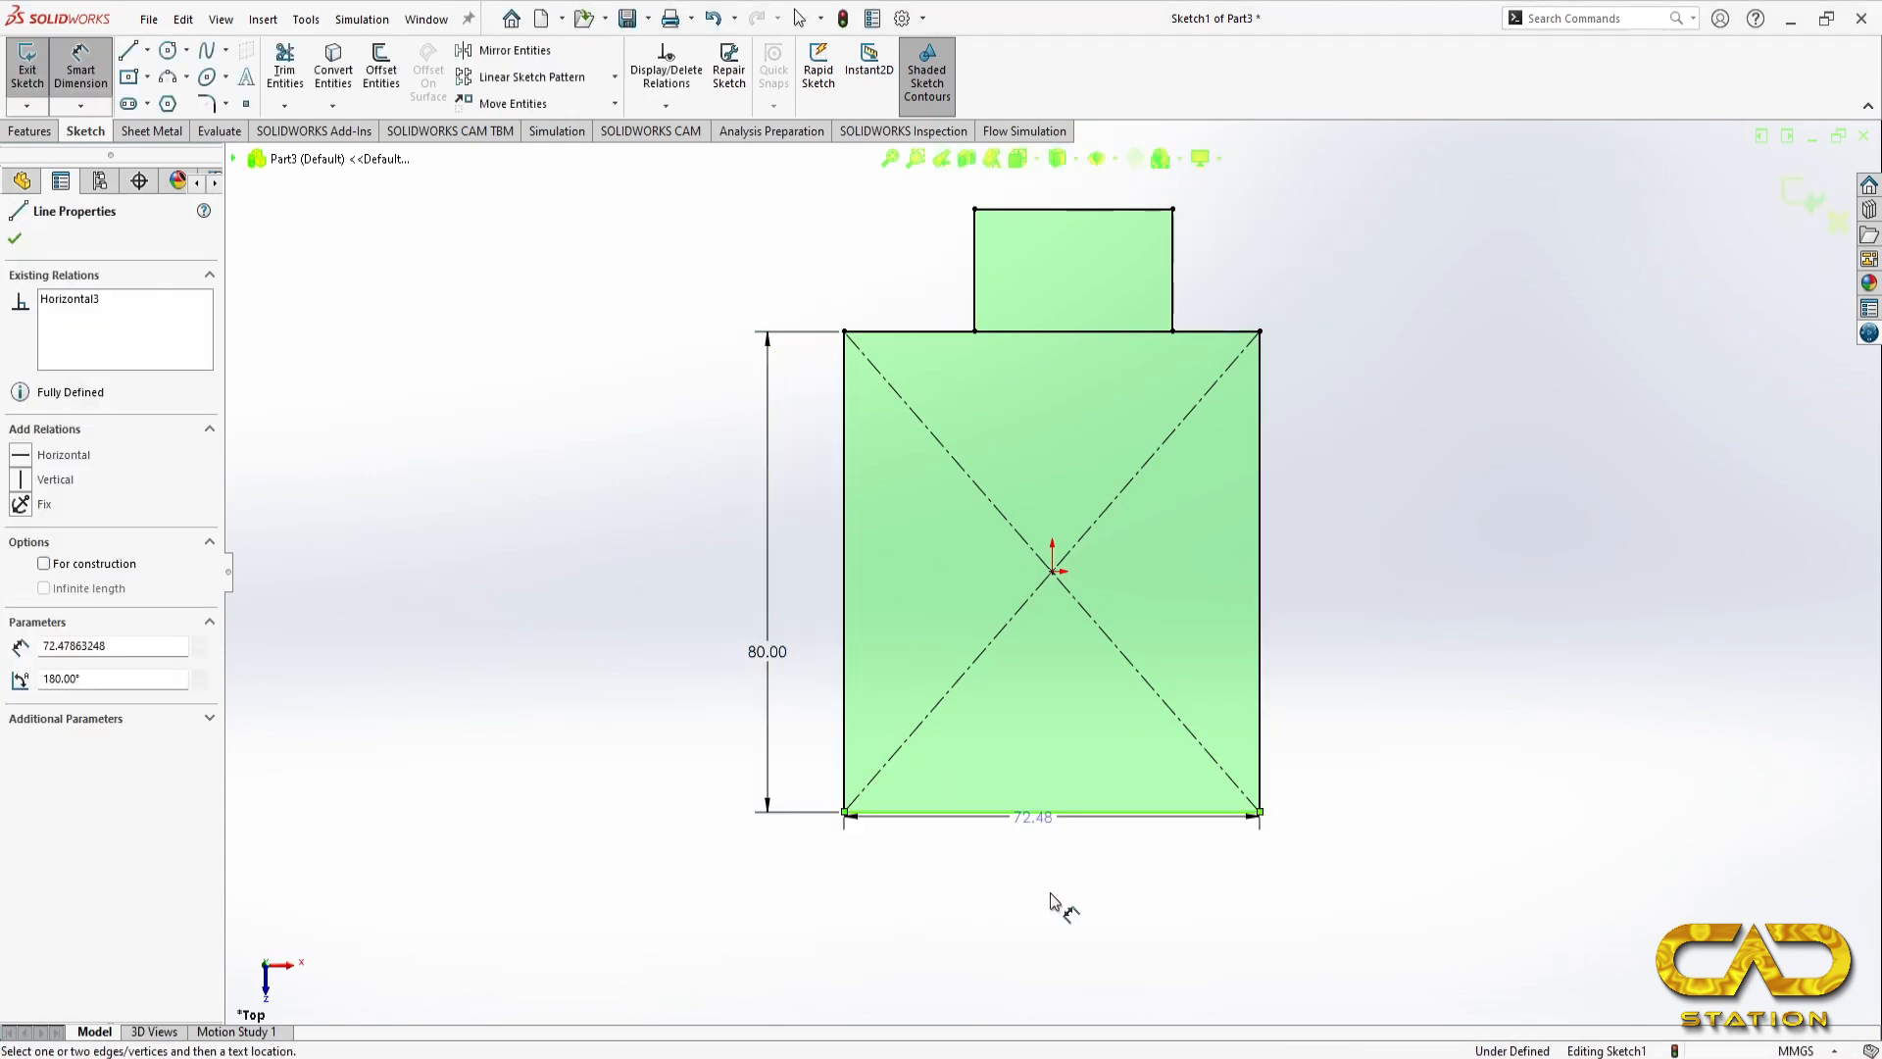
pyautogui.click(1049, 894)
pyautogui.press('Return')
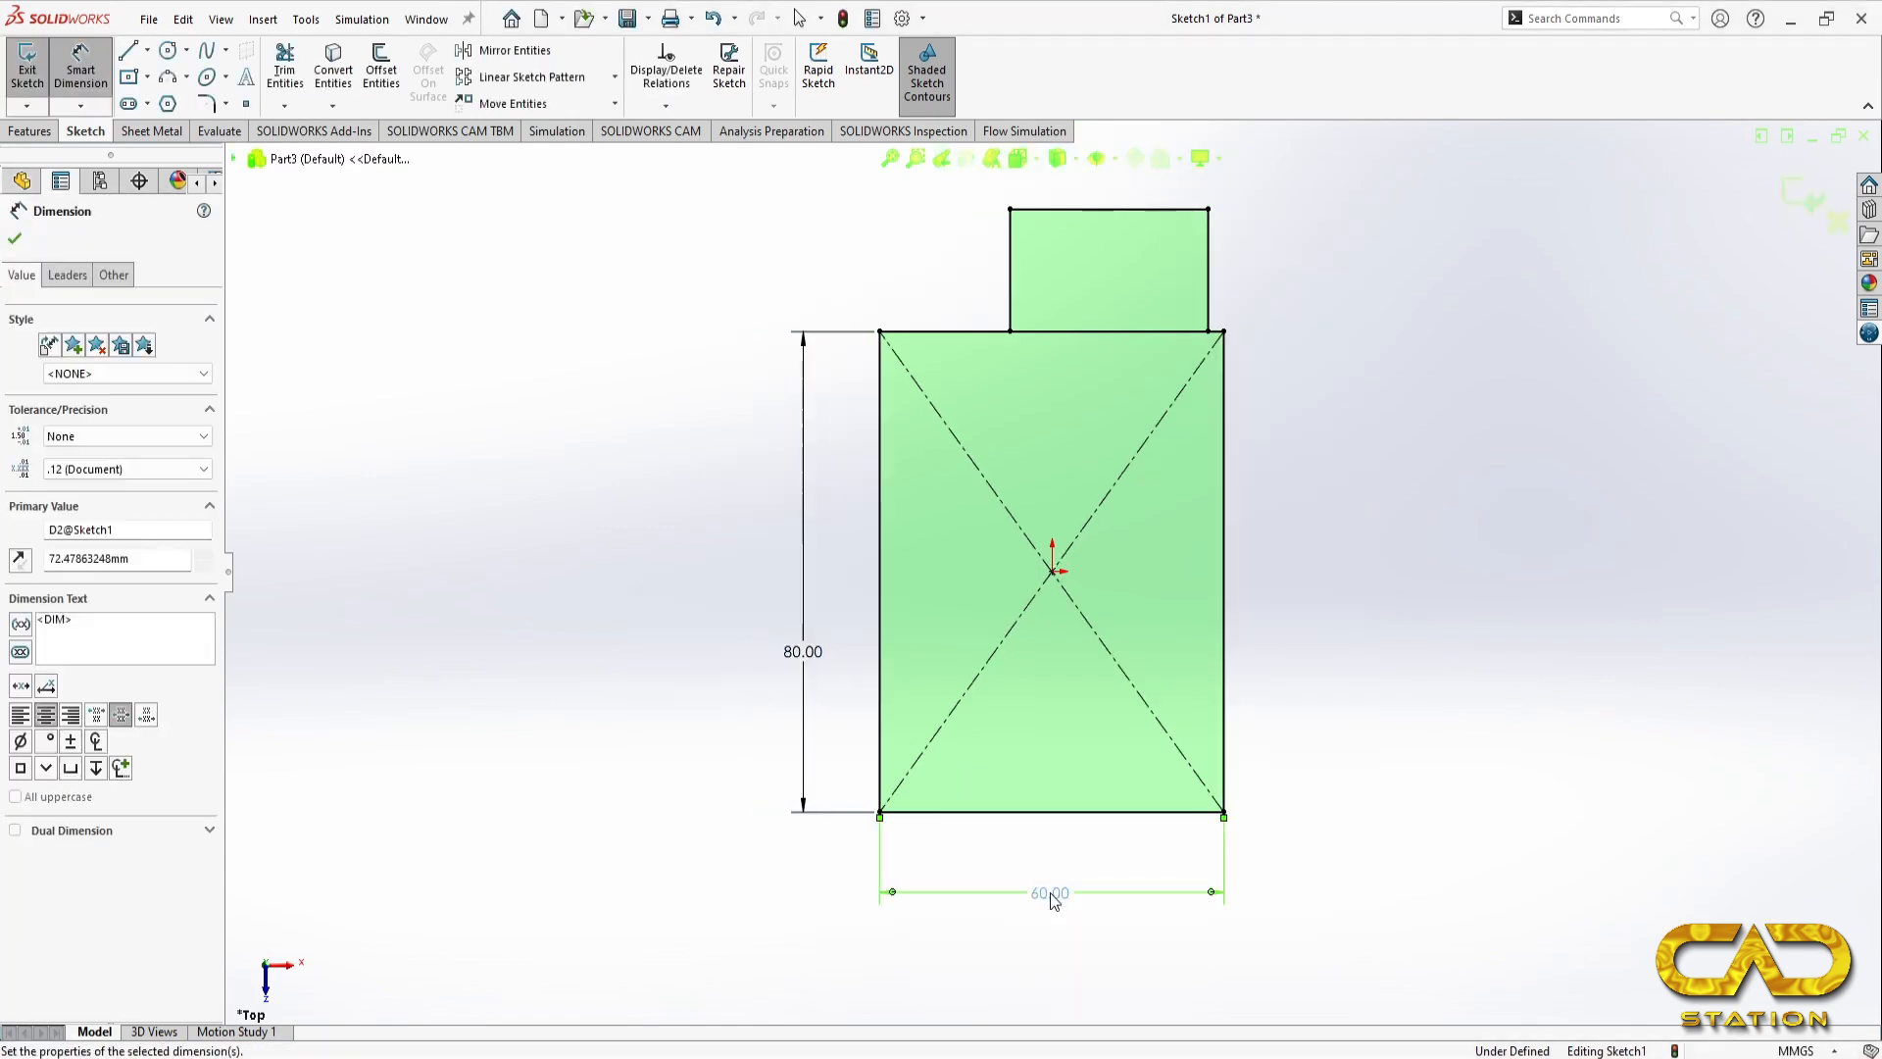
# Step: Dimension the small upper rectangle to 18 mm high and 28 mm wide
pyautogui.click(1209, 285)
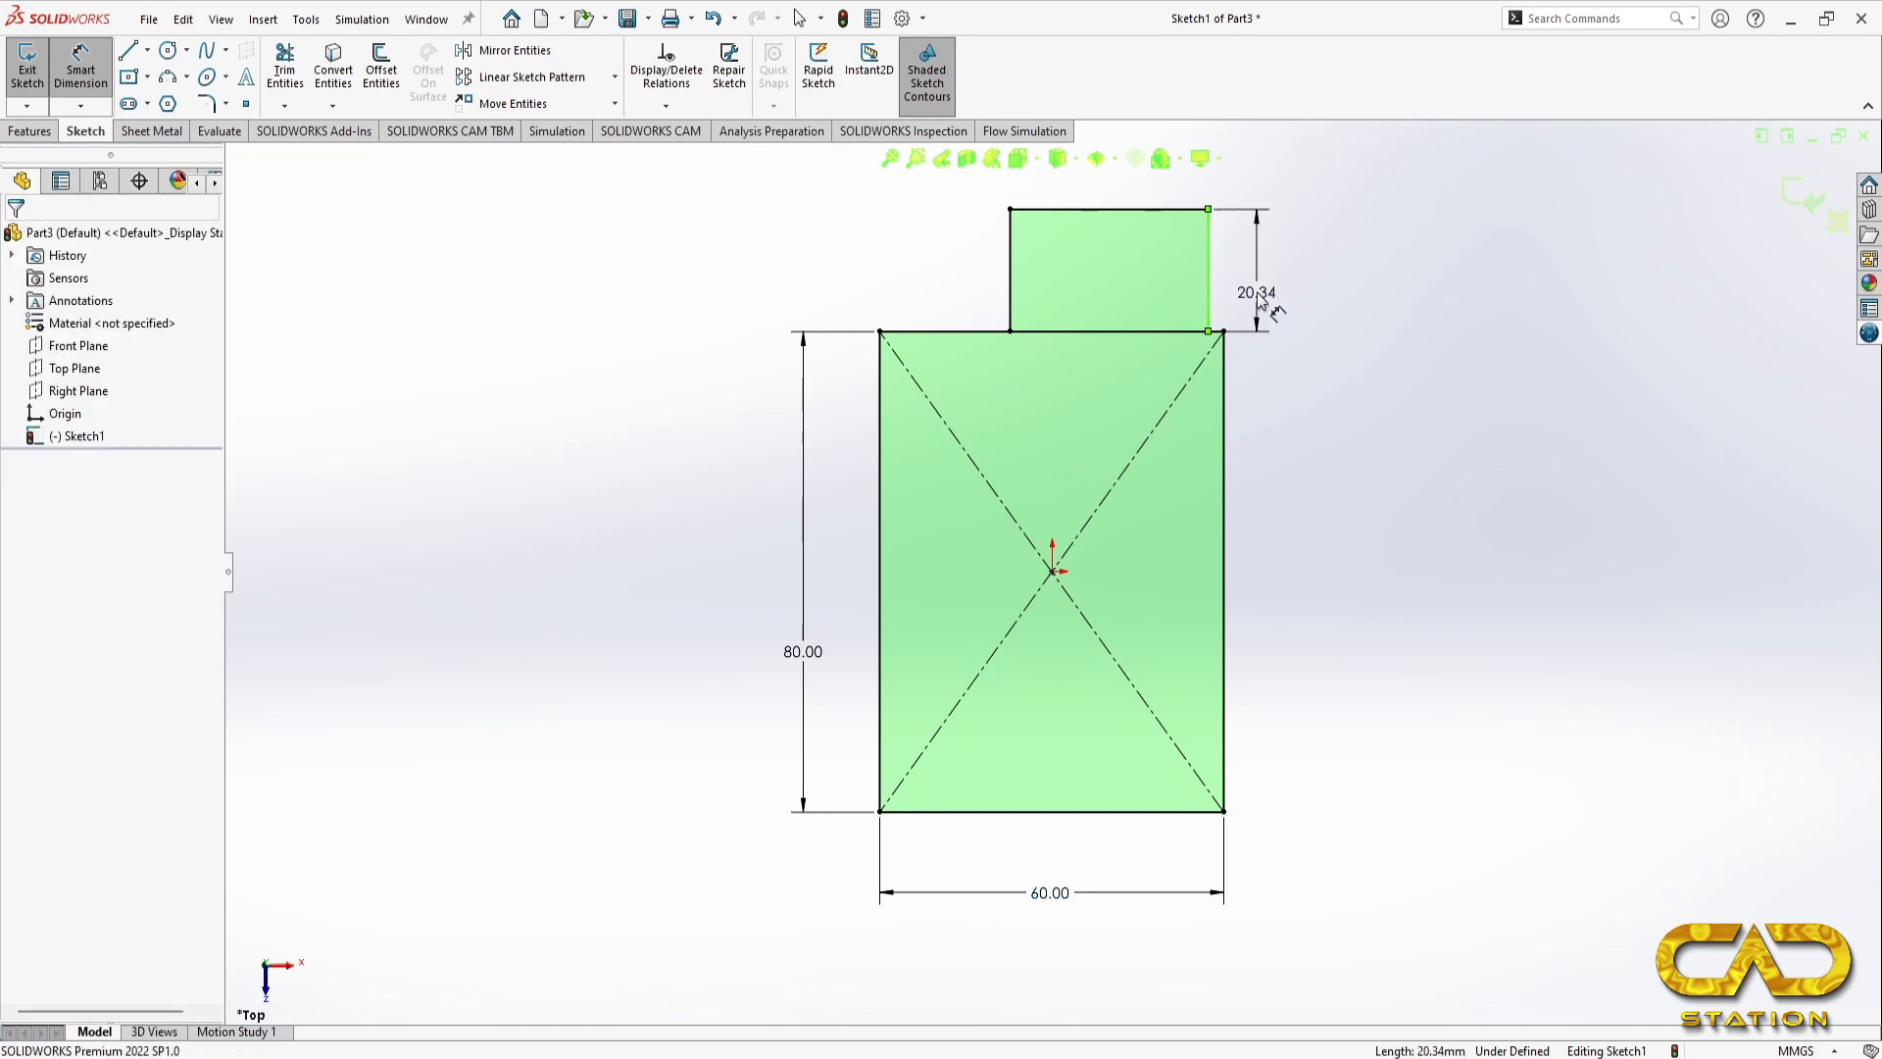
pyautogui.click(1260, 301)
pyautogui.write('18')
pyautogui.press('Return')
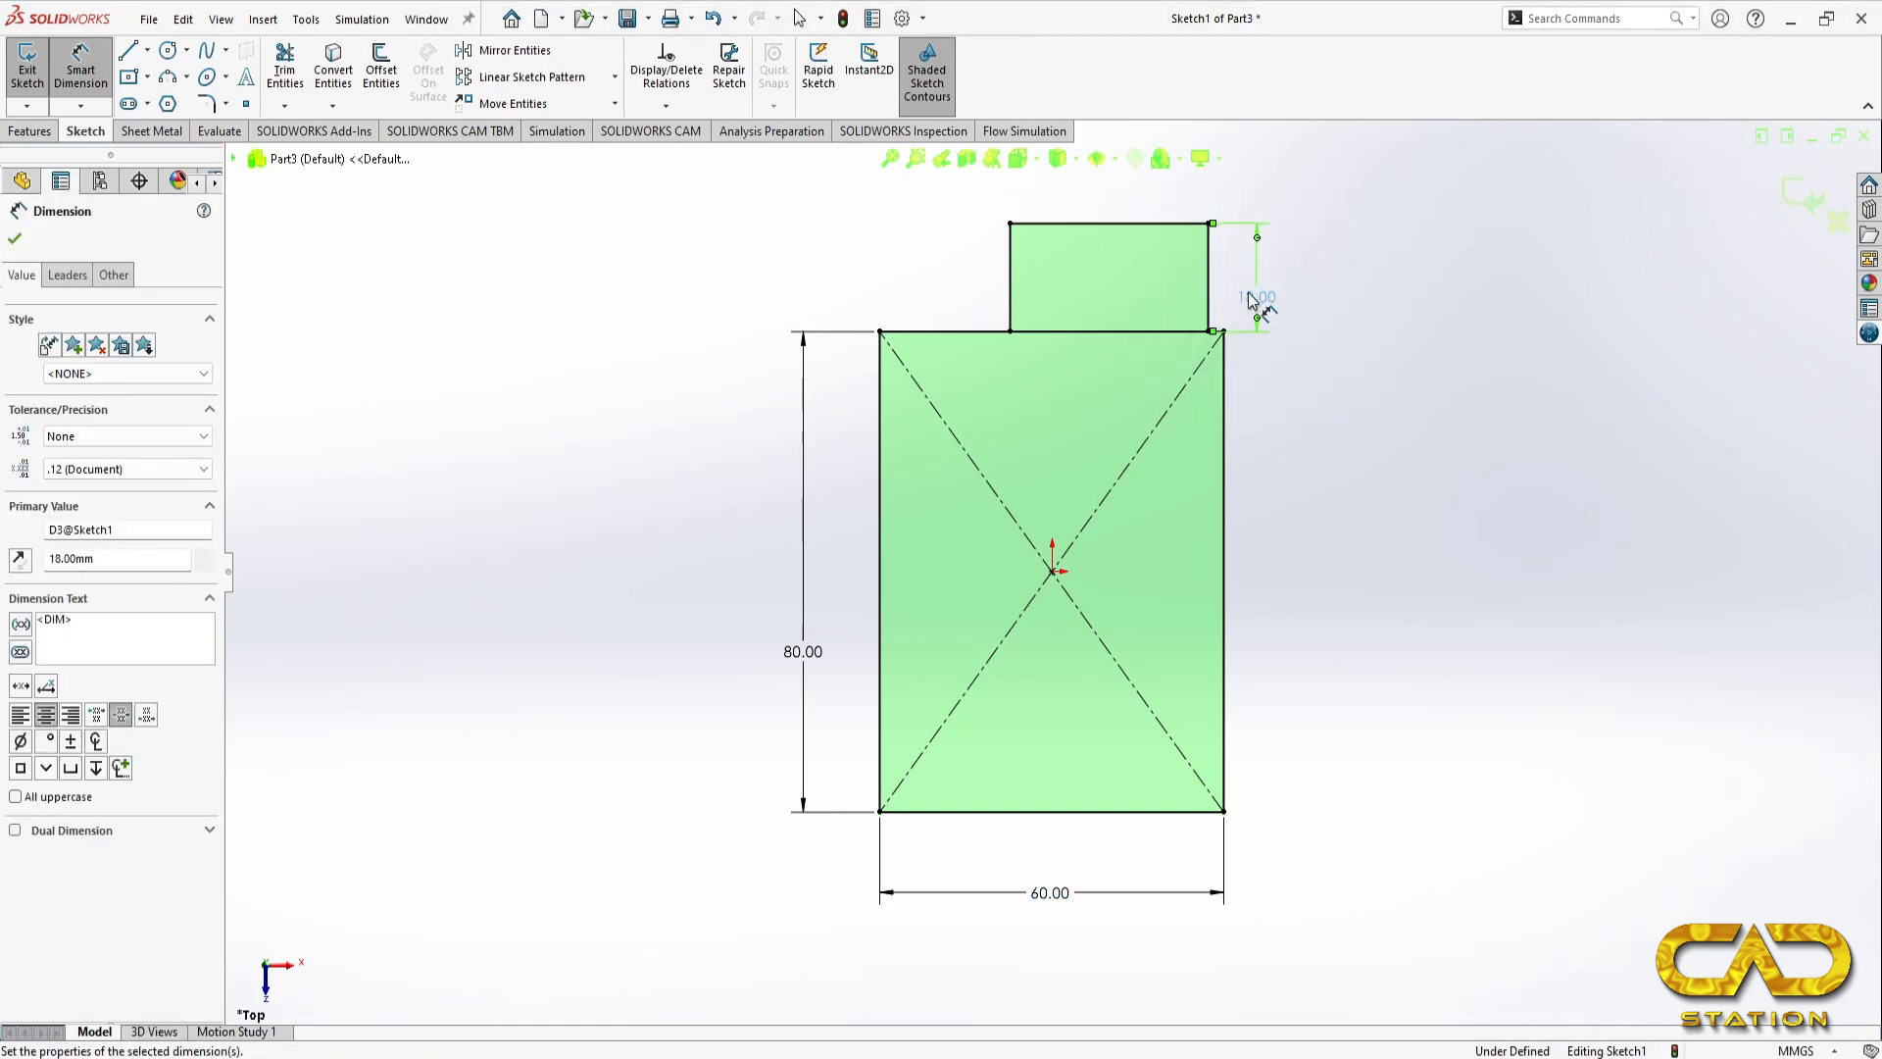
pyautogui.click(1126, 224)
pyautogui.click(1262, 201)
pyautogui.write('28')
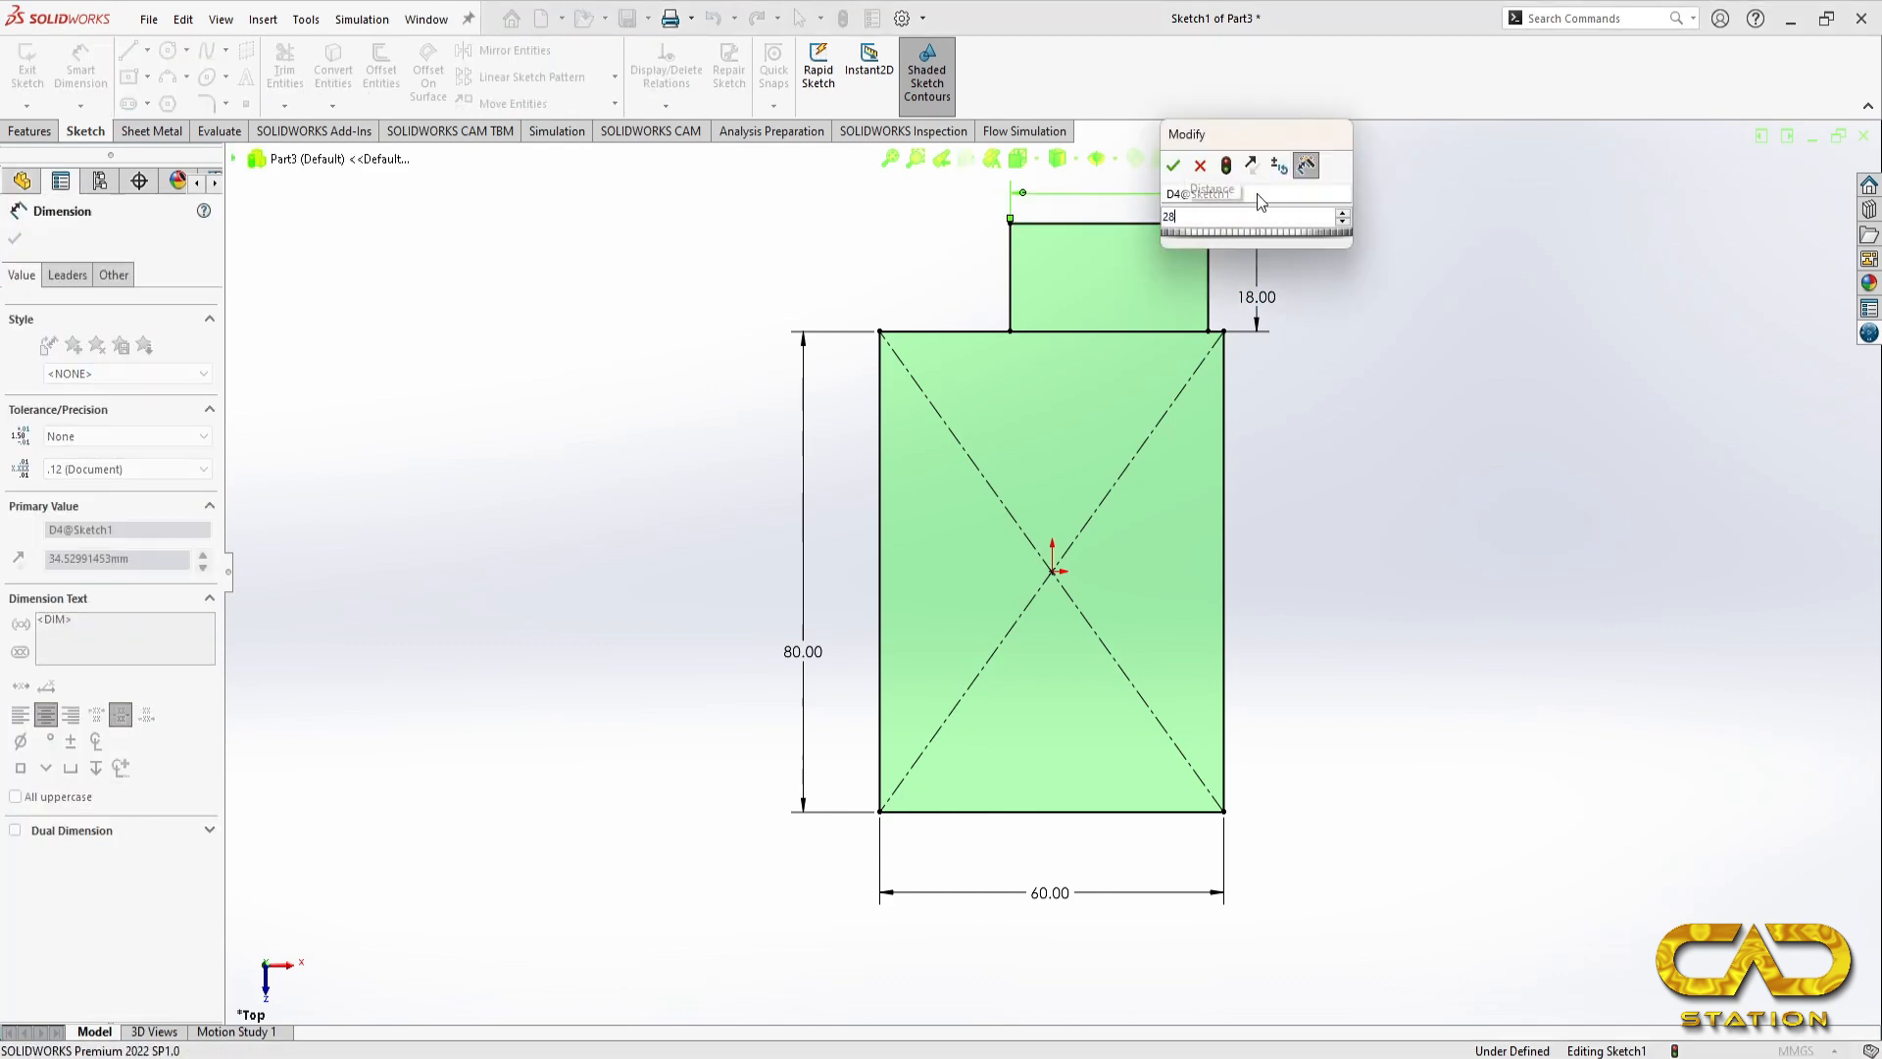
pyautogui.press('Return')
pyautogui.press('Escape')
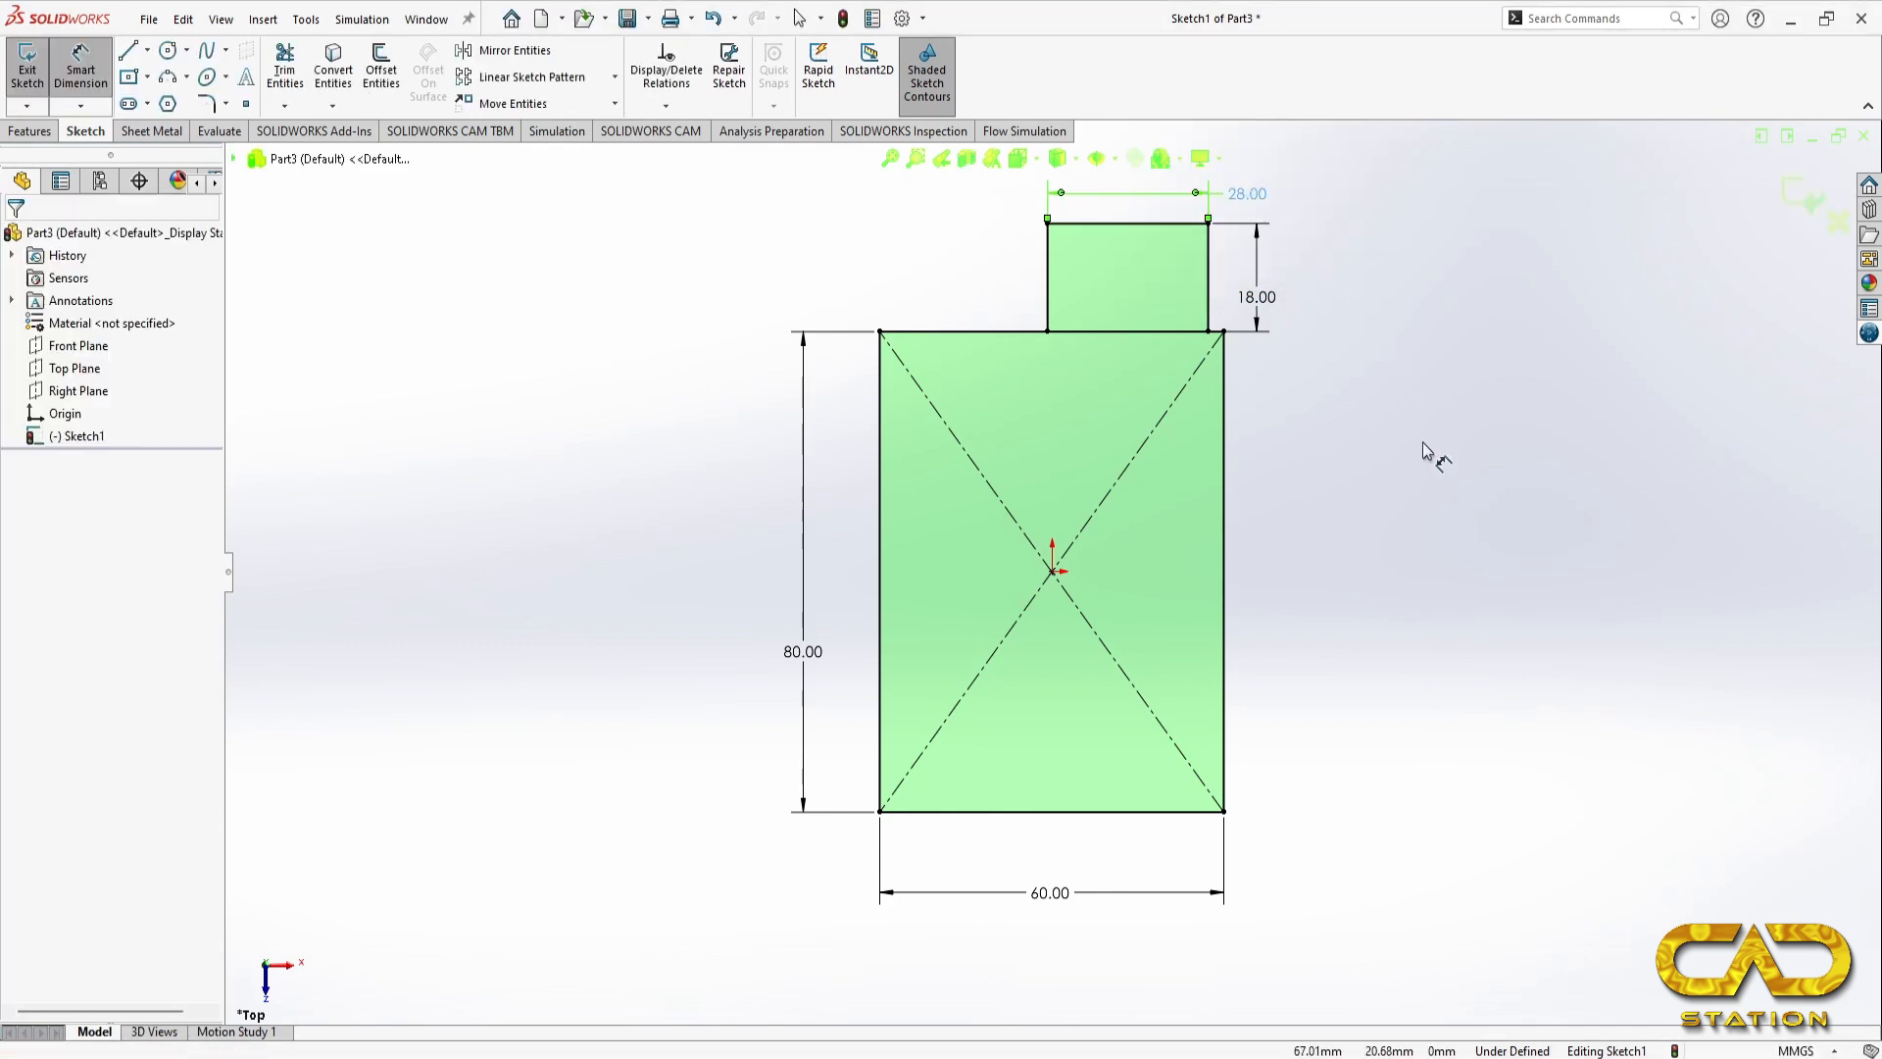
# Step: Add a vertical relation between the midpoint of the small rectangle's upper edge and the origin
pyautogui.click(1129, 224)
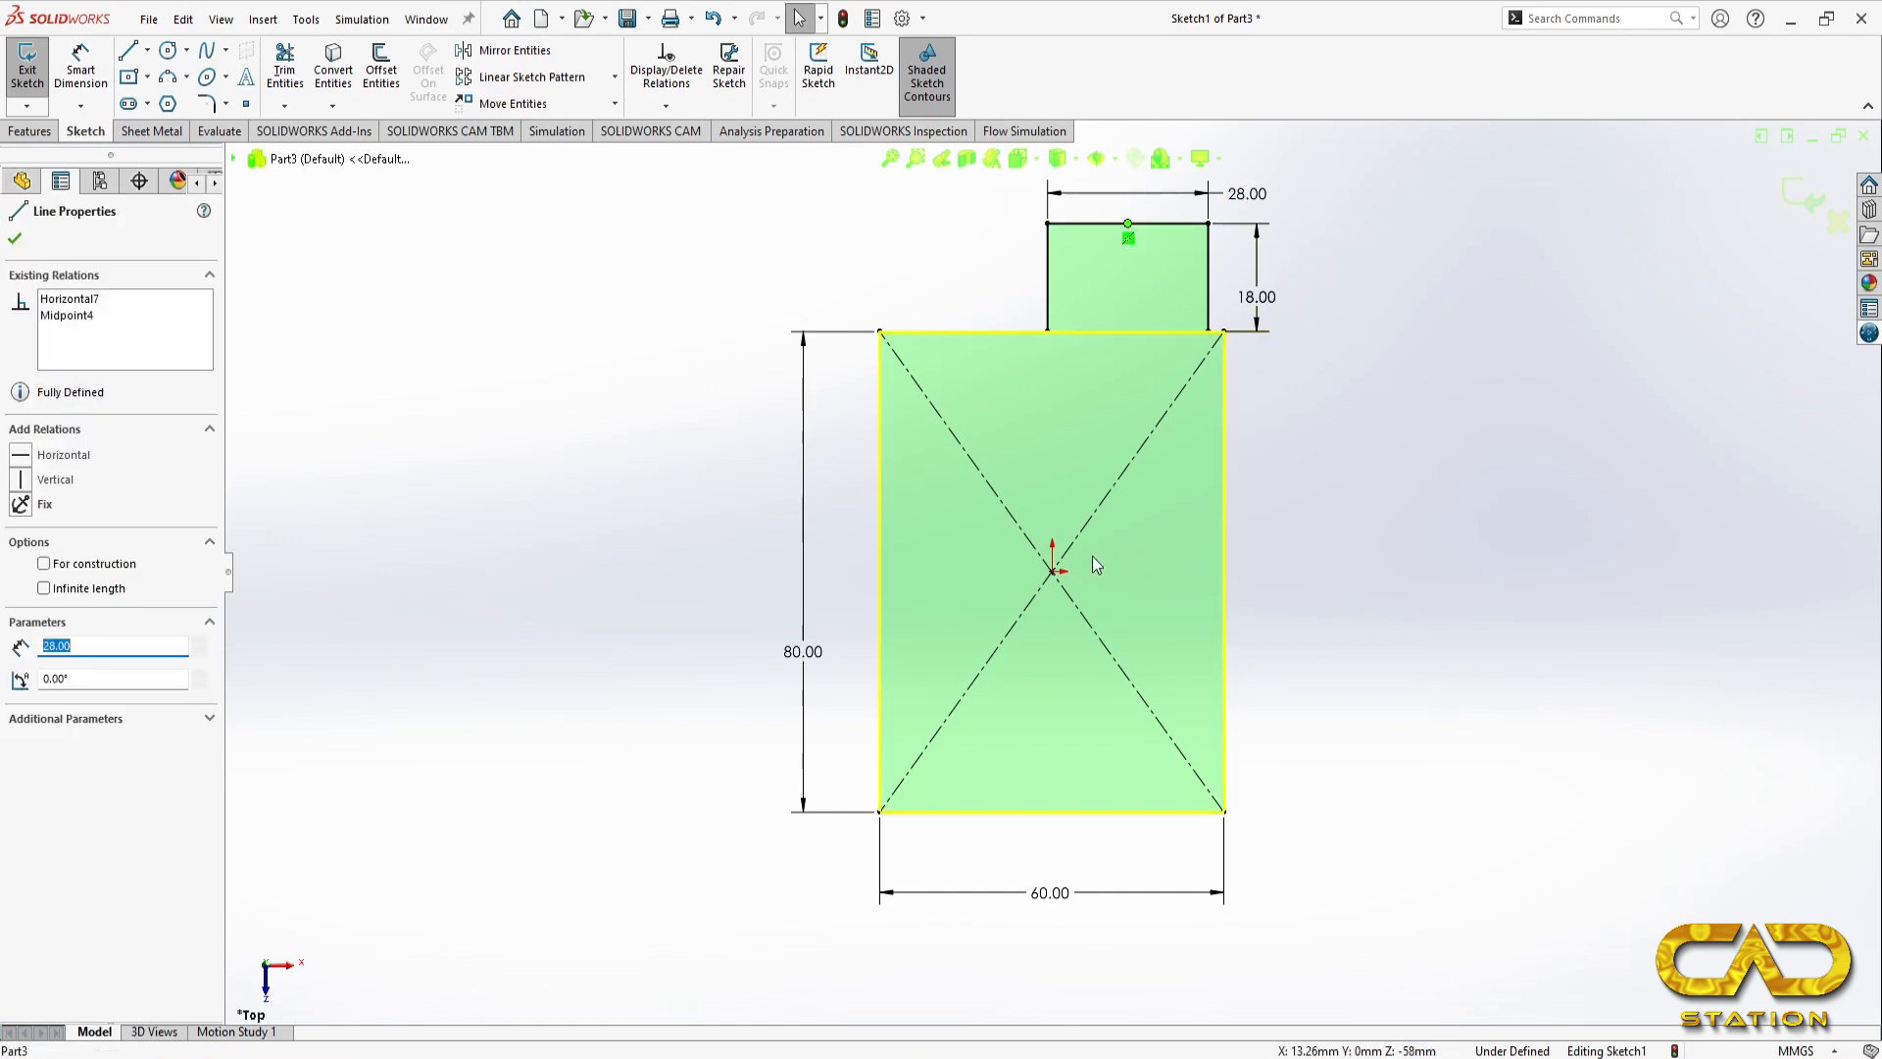
pyautogui.keyDown('ctrl'); pyautogui.click(1053, 571); pyautogui.keyUp('ctrl')
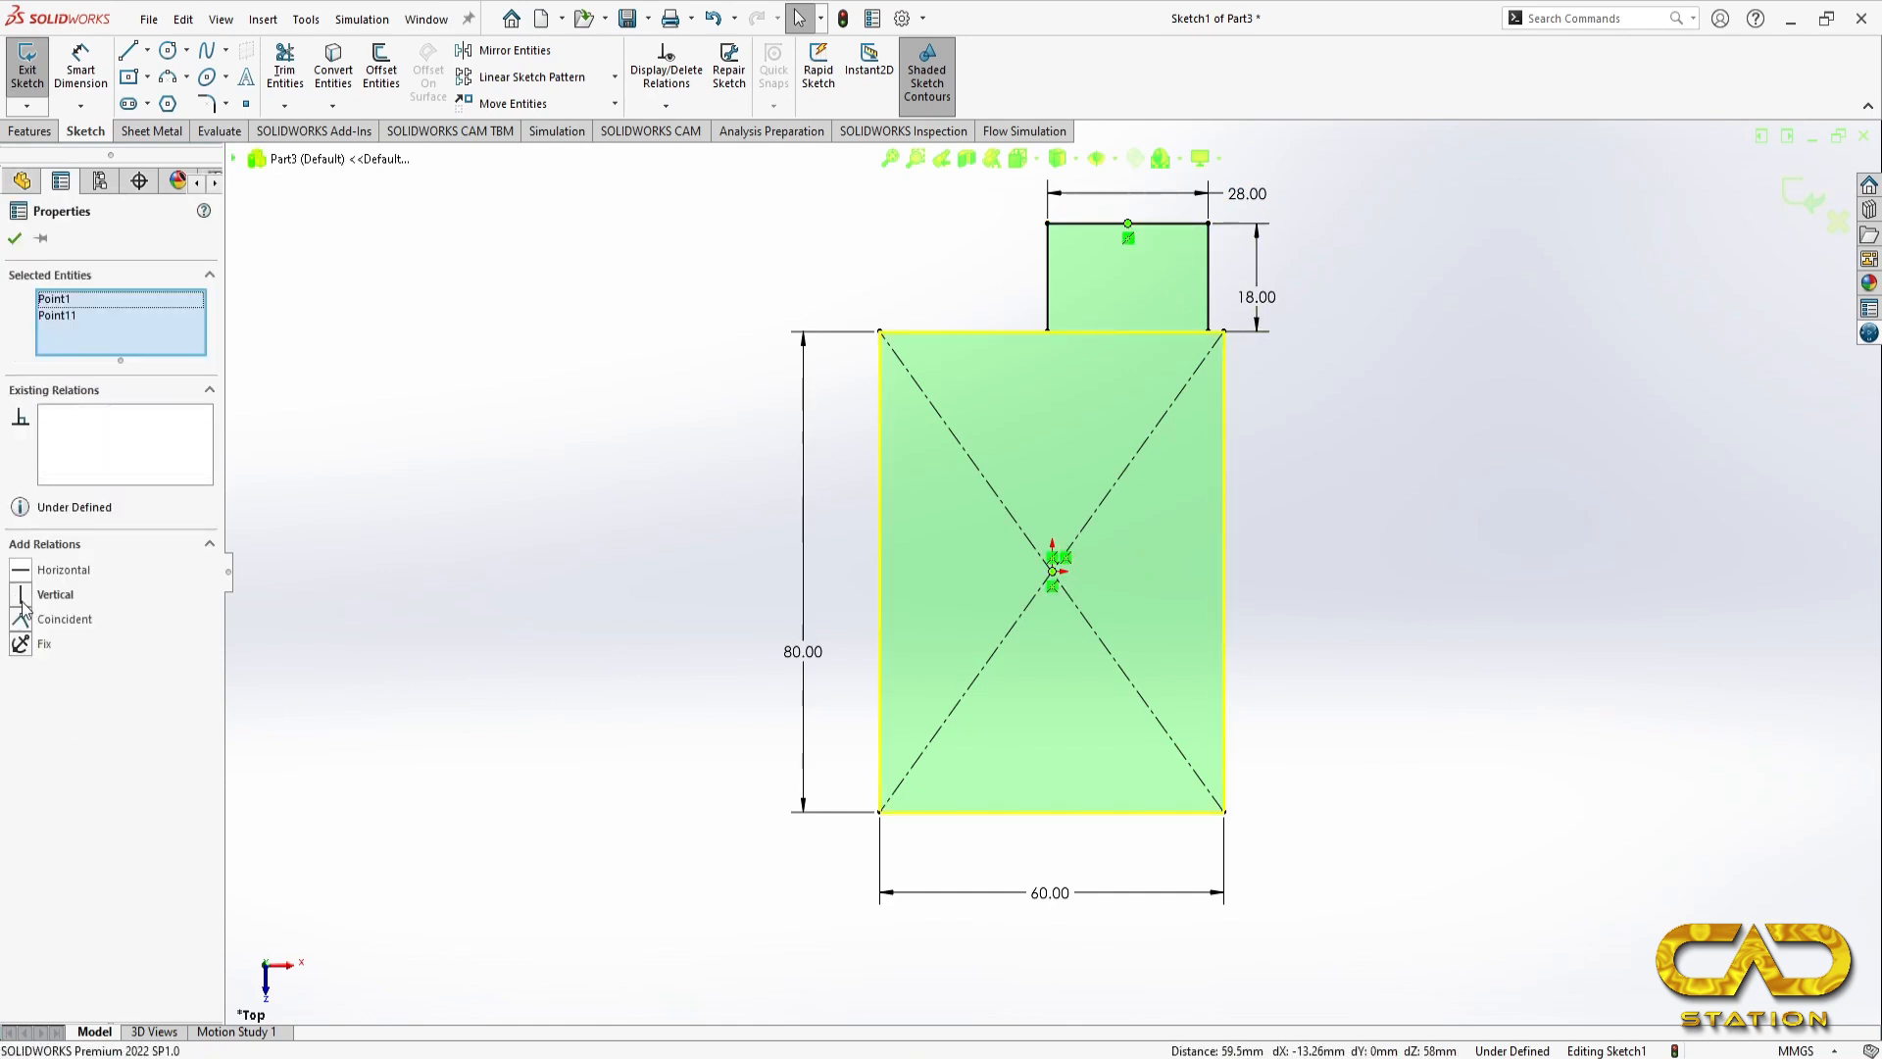
pyautogui.click(21, 595)
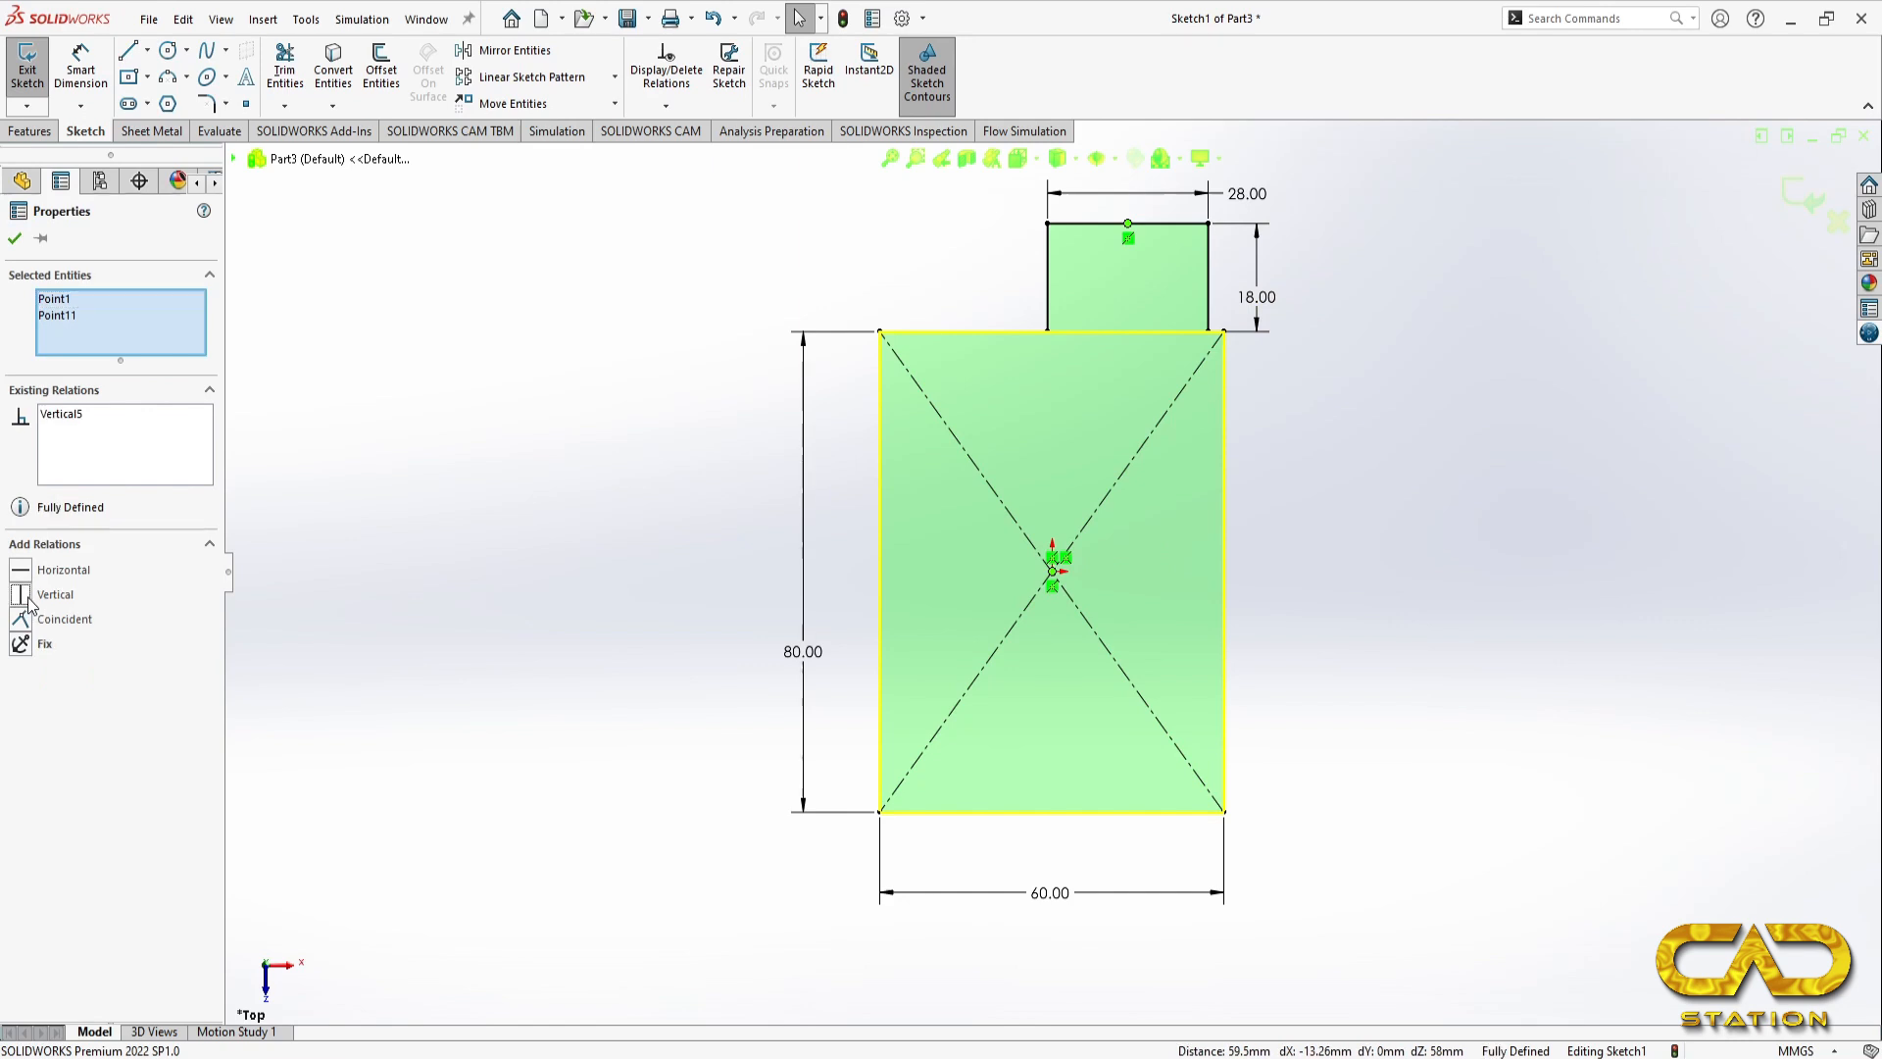
pyautogui.click(365, 517)
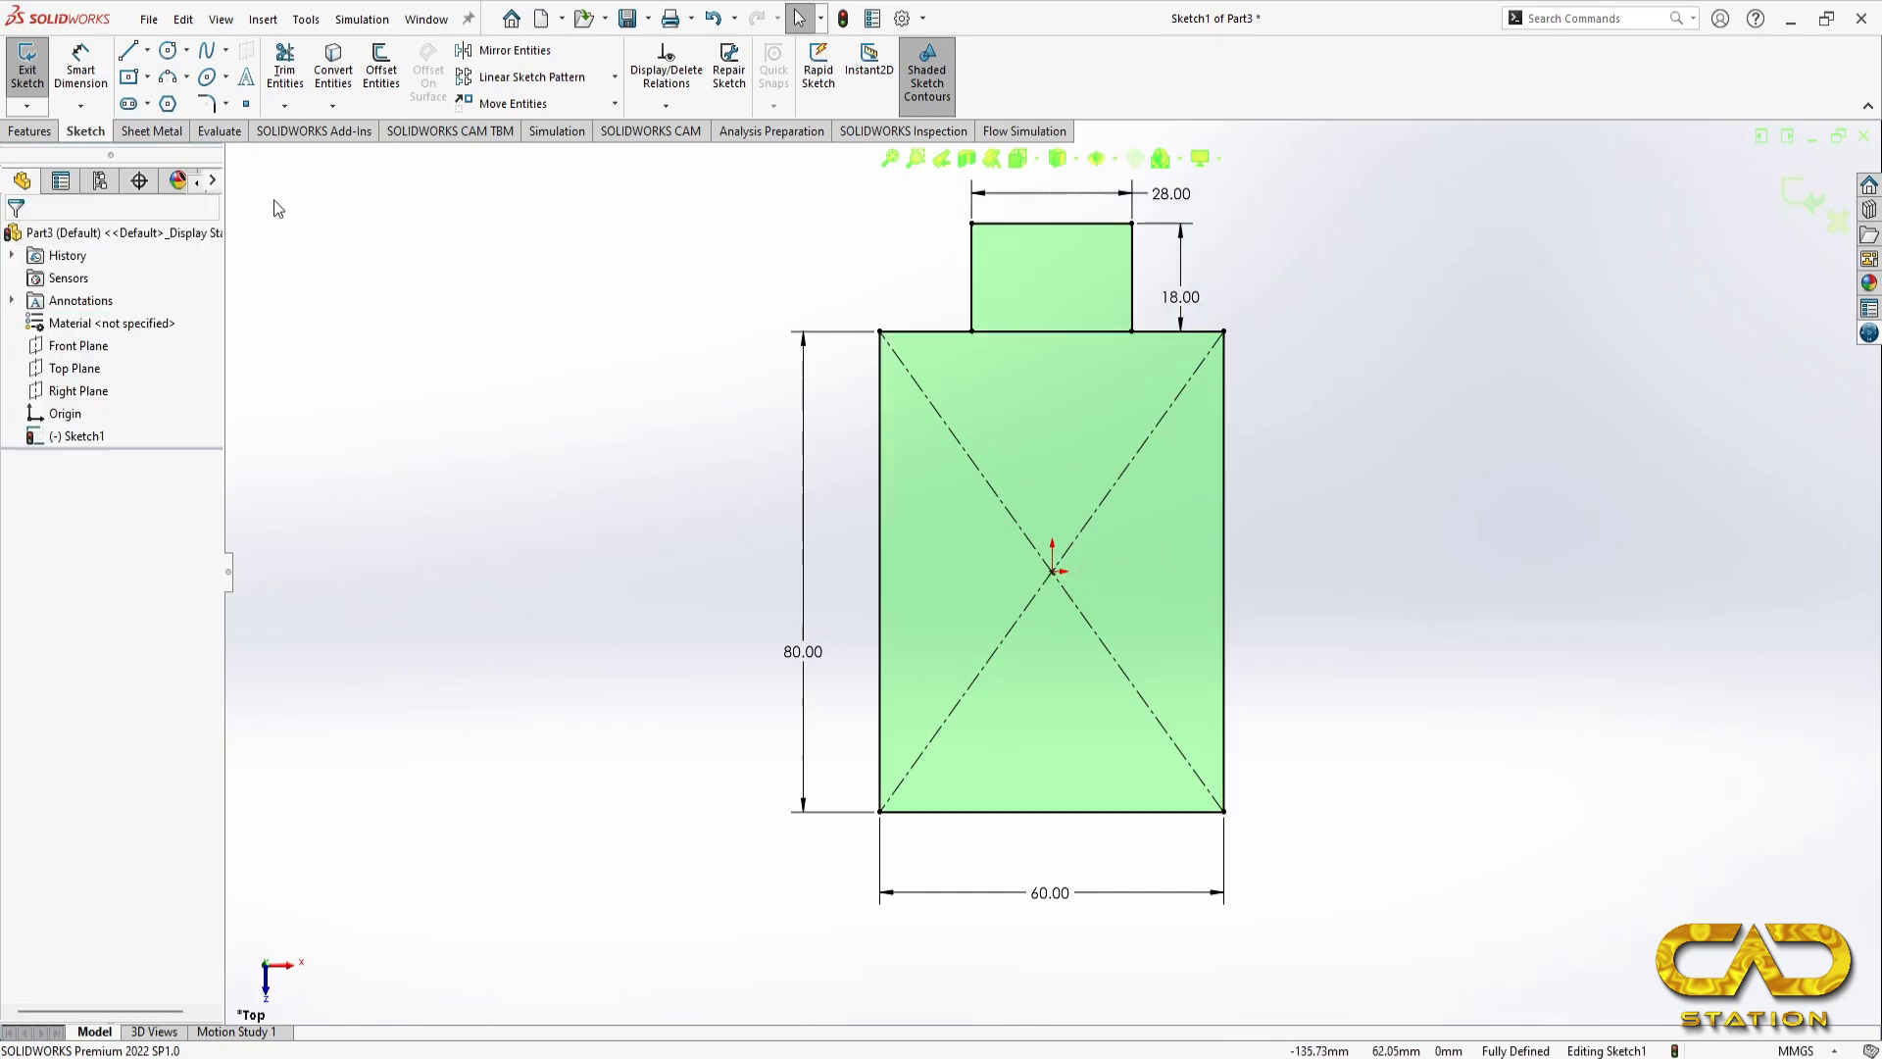
# Step: Check the keyhole in the reference drawing and sketch a vertical straight slot below the origin, about 15 mm between centres and 9 mm wide
pyautogui.hotkey('alt', 'Tab')
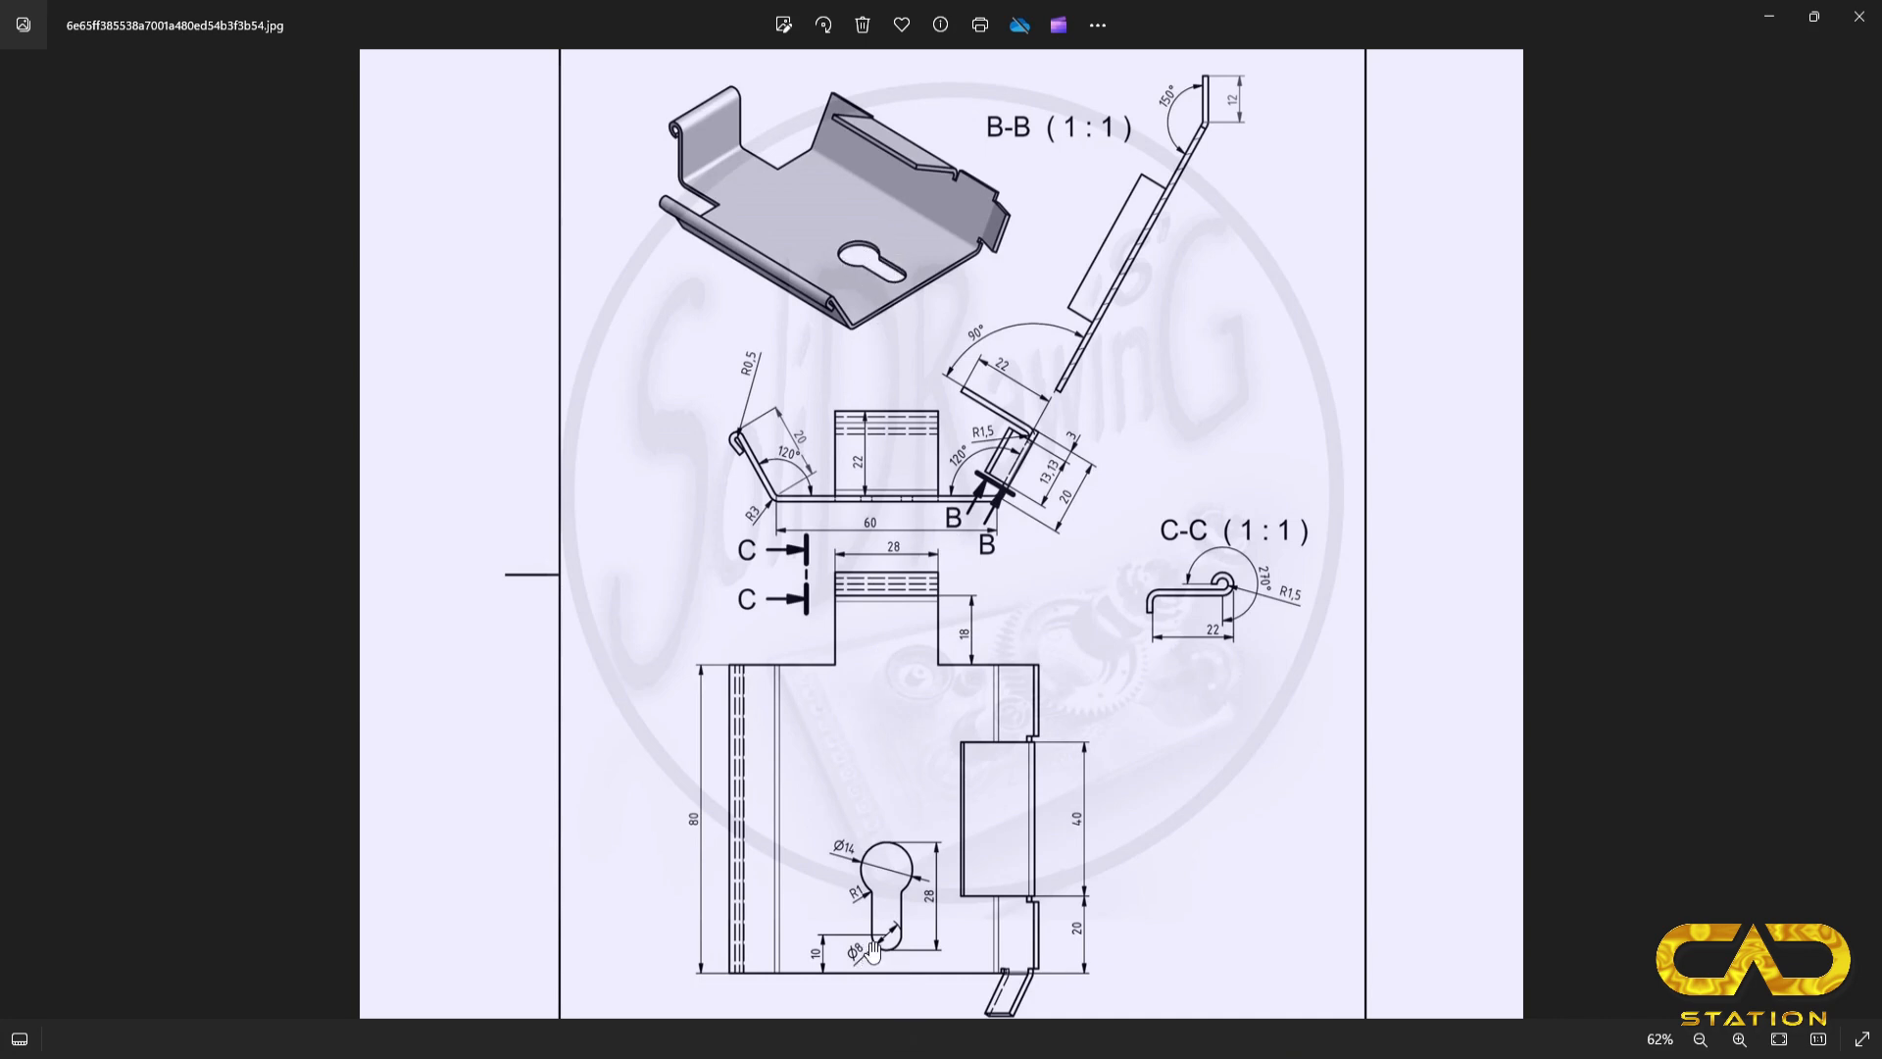
pyautogui.scroll(4, 883, 947)
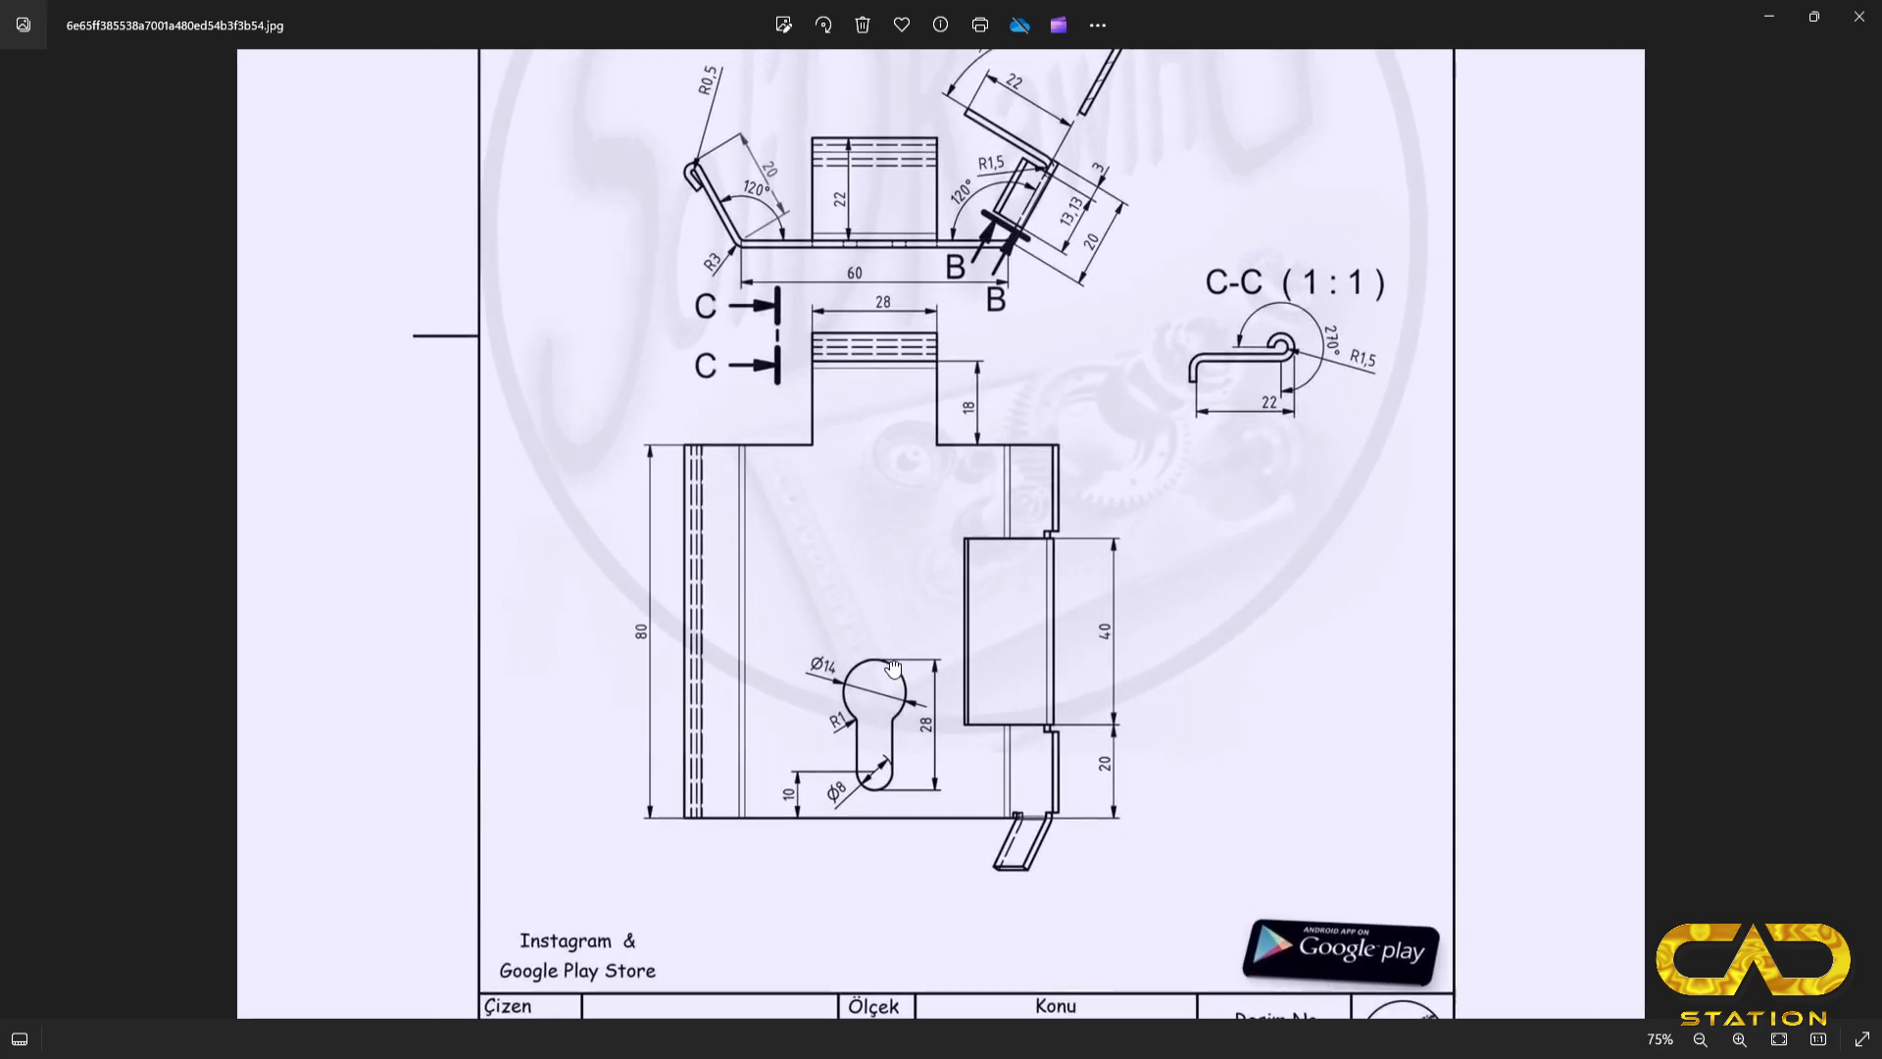
pyautogui.scroll(-4, 891, 698)
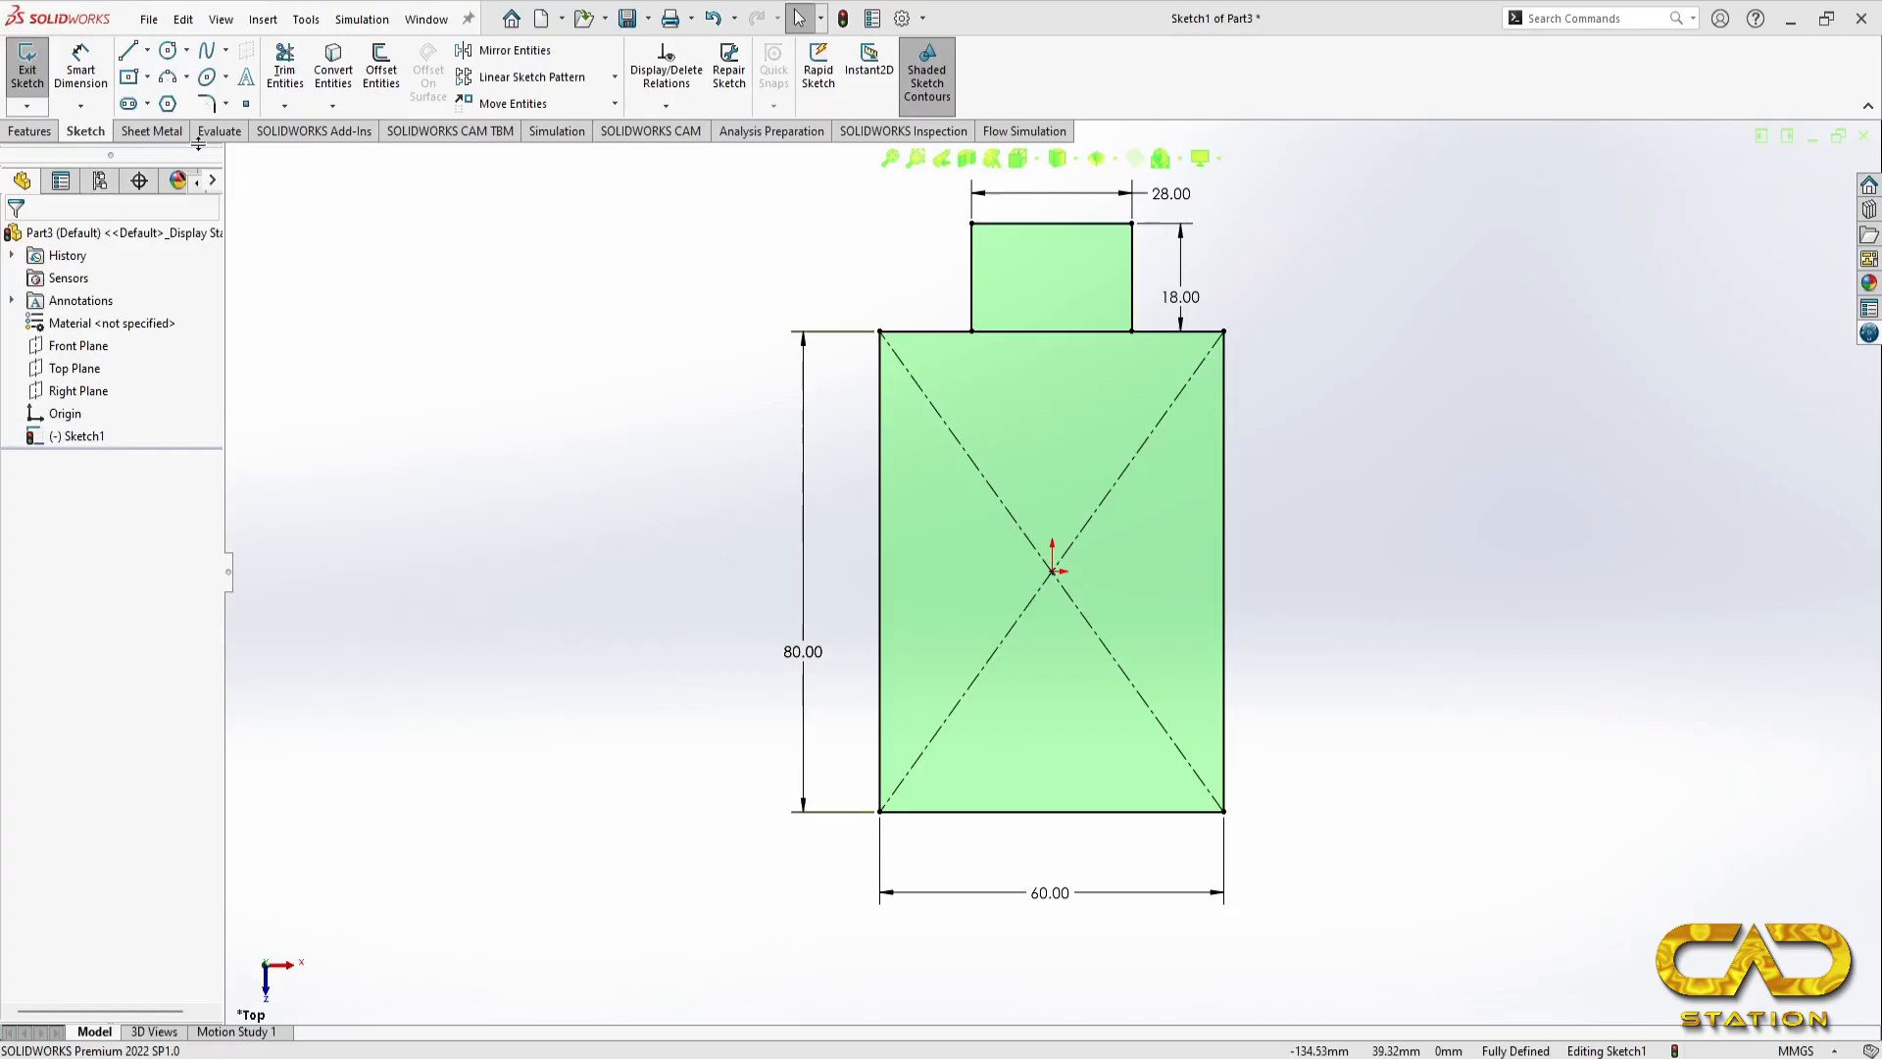
pyautogui.click(128, 104)
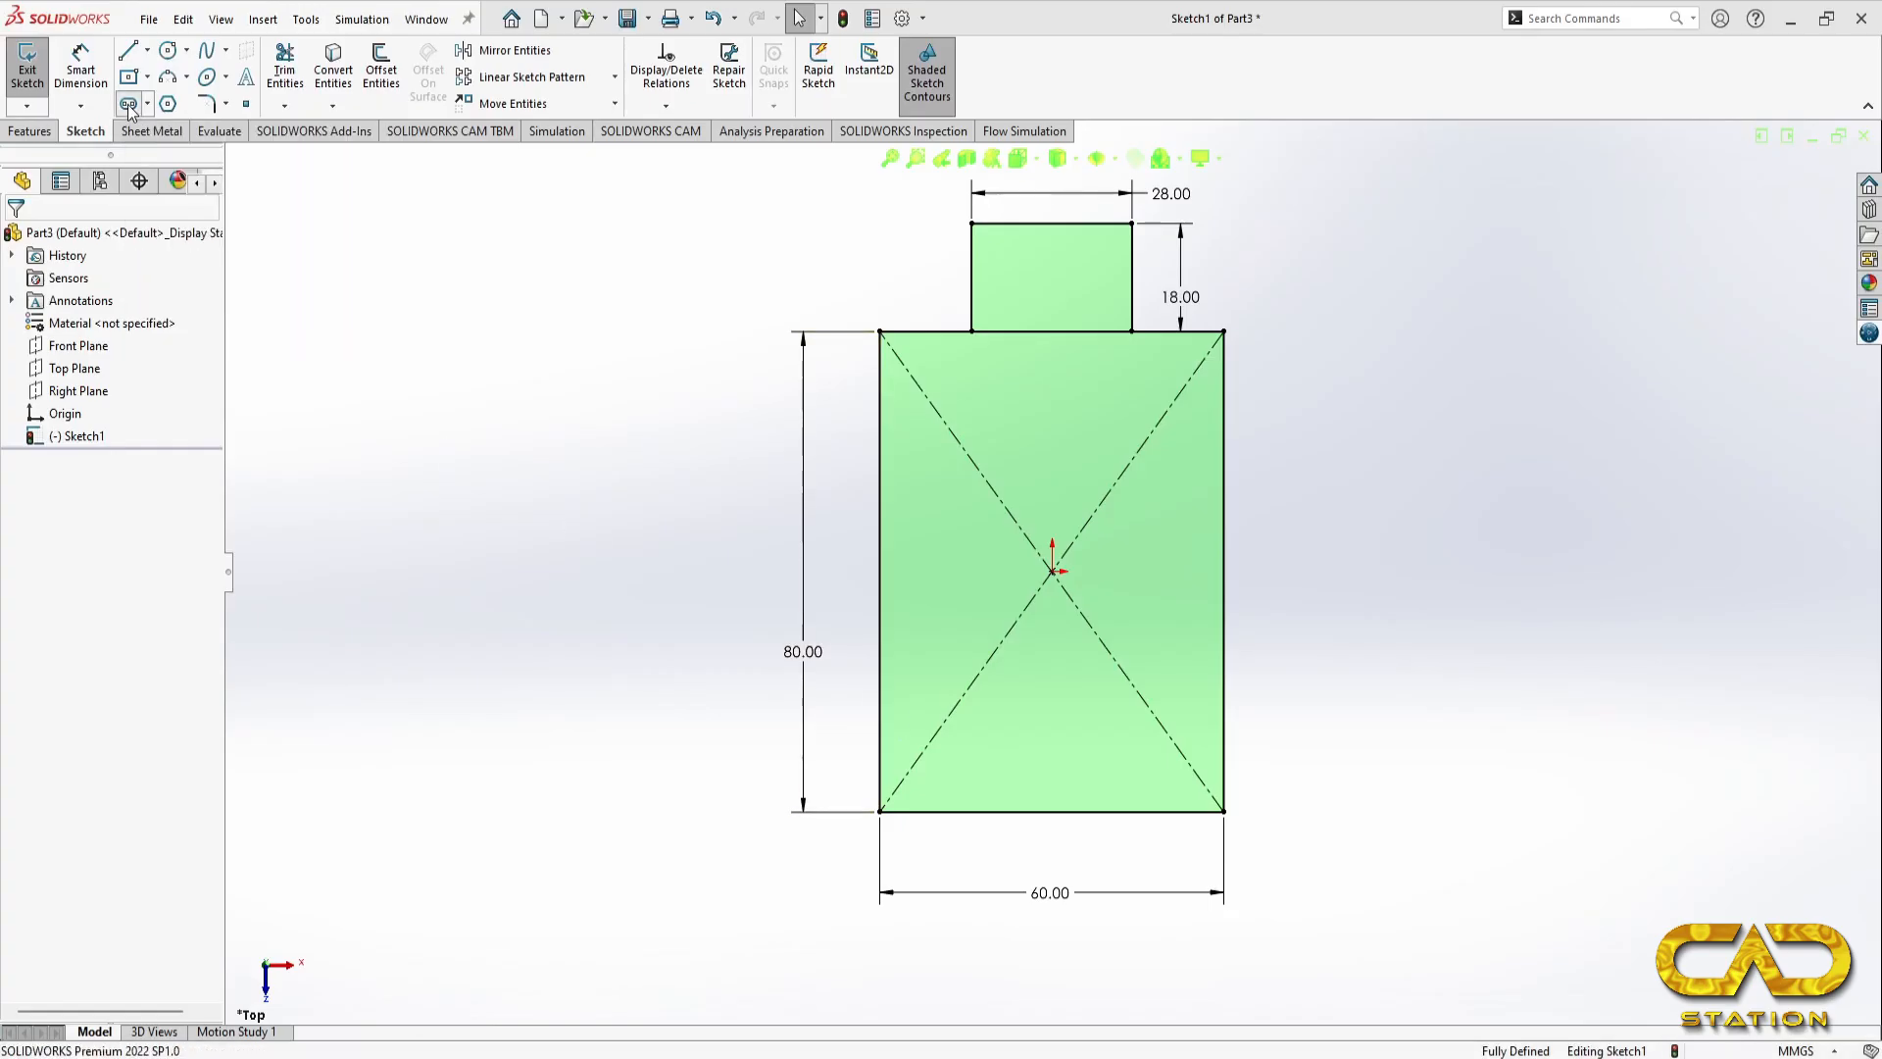
pyautogui.click(1052, 683)
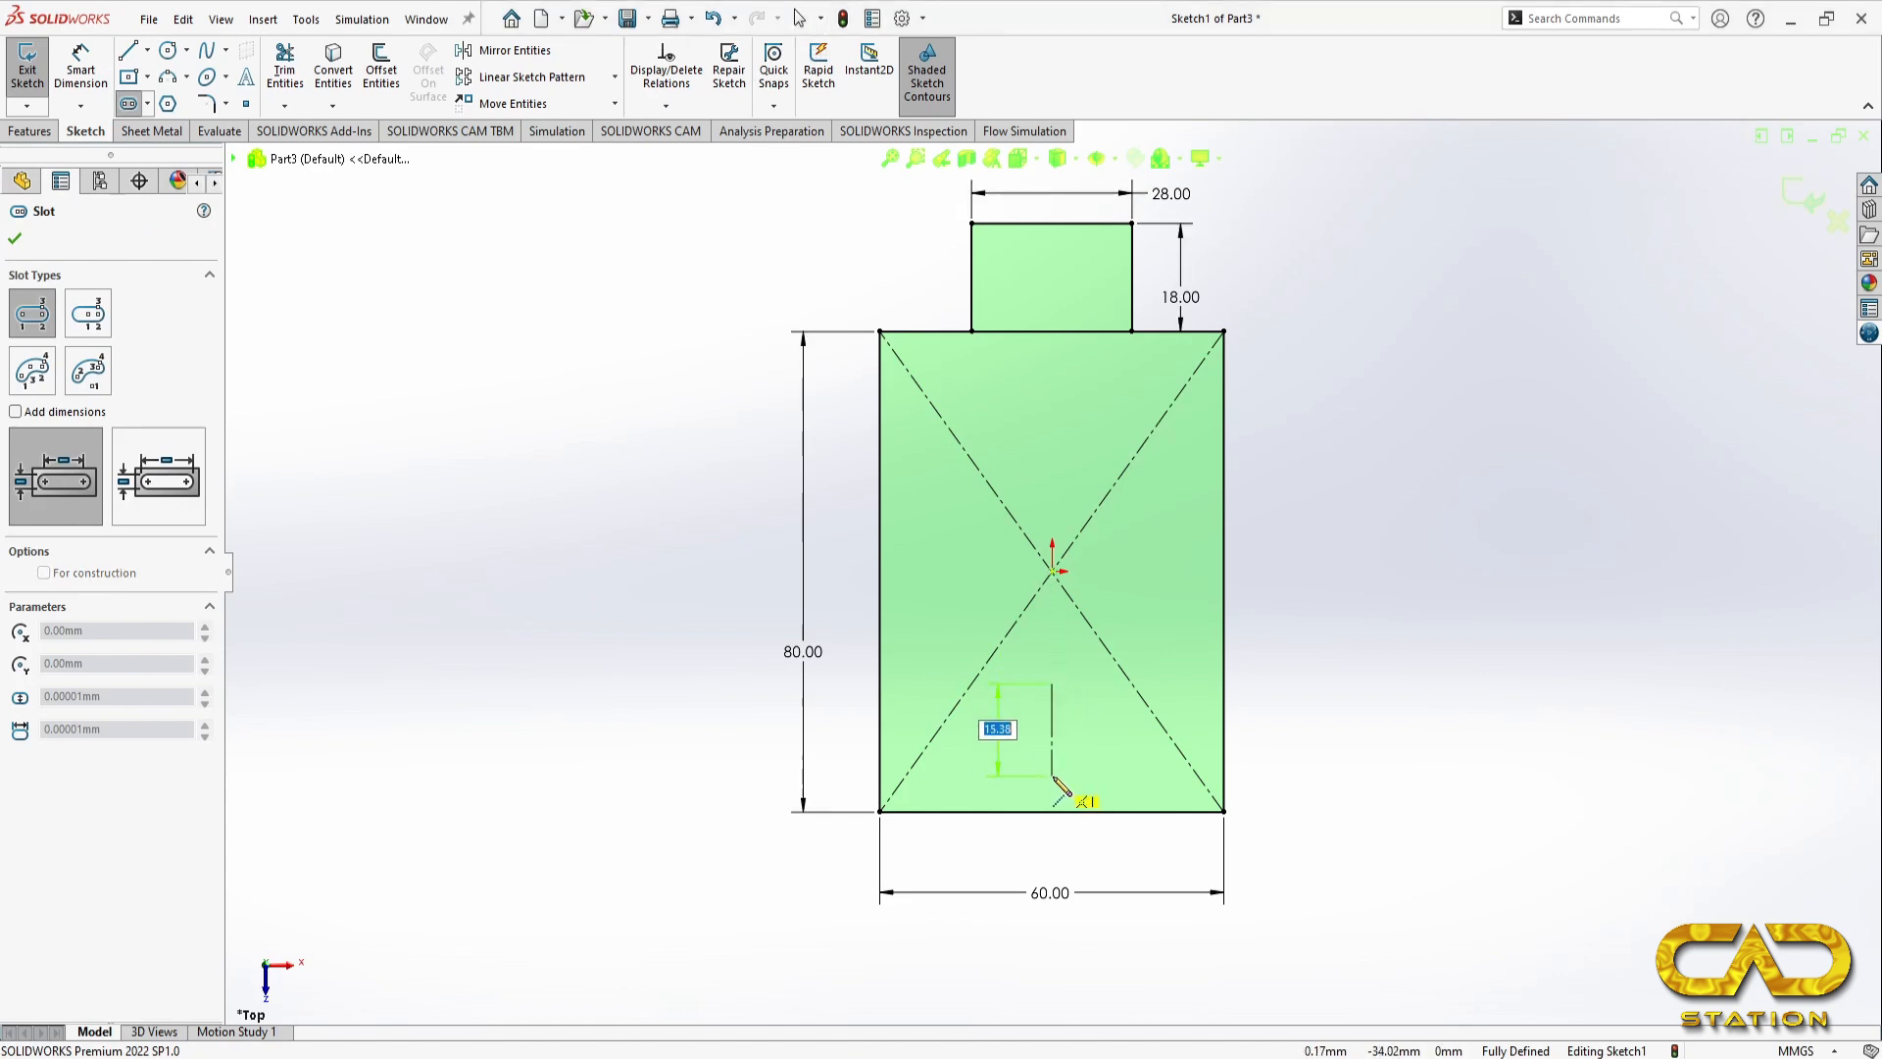
pyautogui.click(1052, 775)
pyautogui.click(1029, 757)
# Step: Draw a circle about 16 mm in diameter centred on the slot's upper arc centre
pyautogui.click(167, 50)
pyautogui.scroll(-5, 1051, 696)
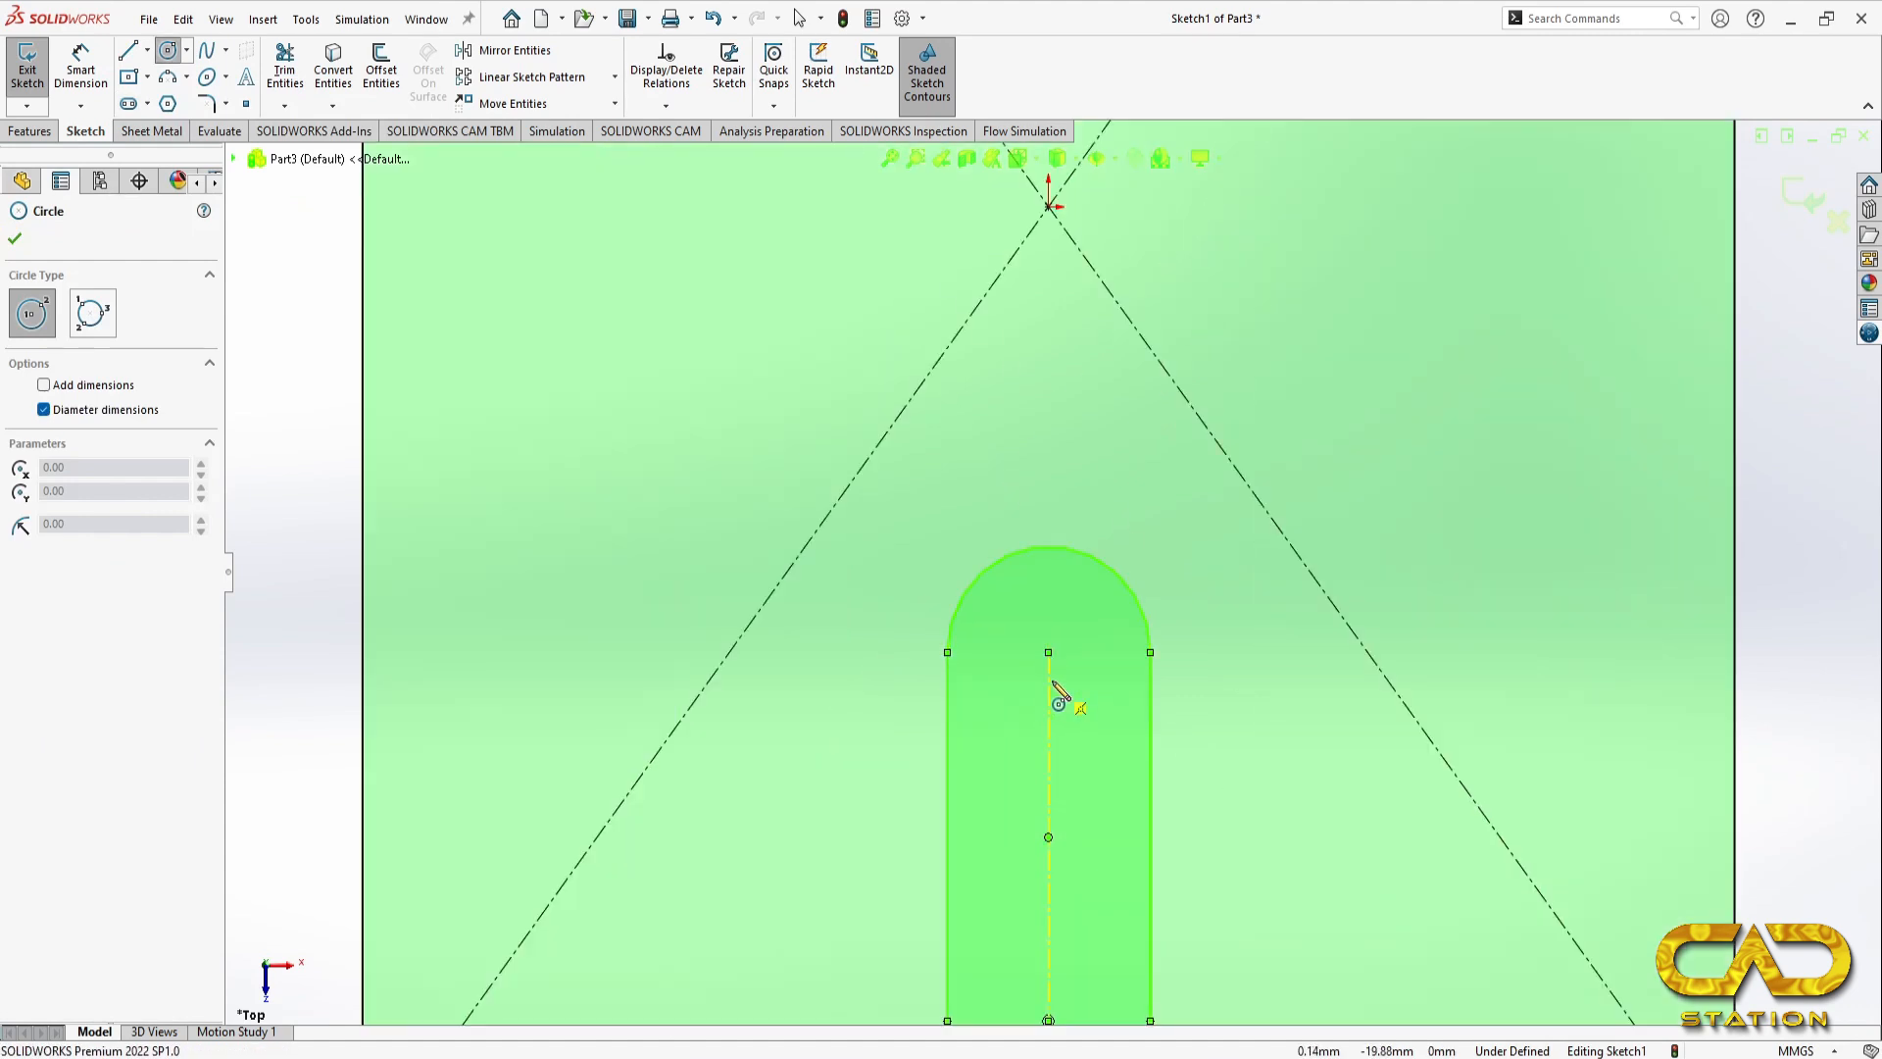
pyautogui.click(1049, 652)
pyautogui.click(1113, 485)
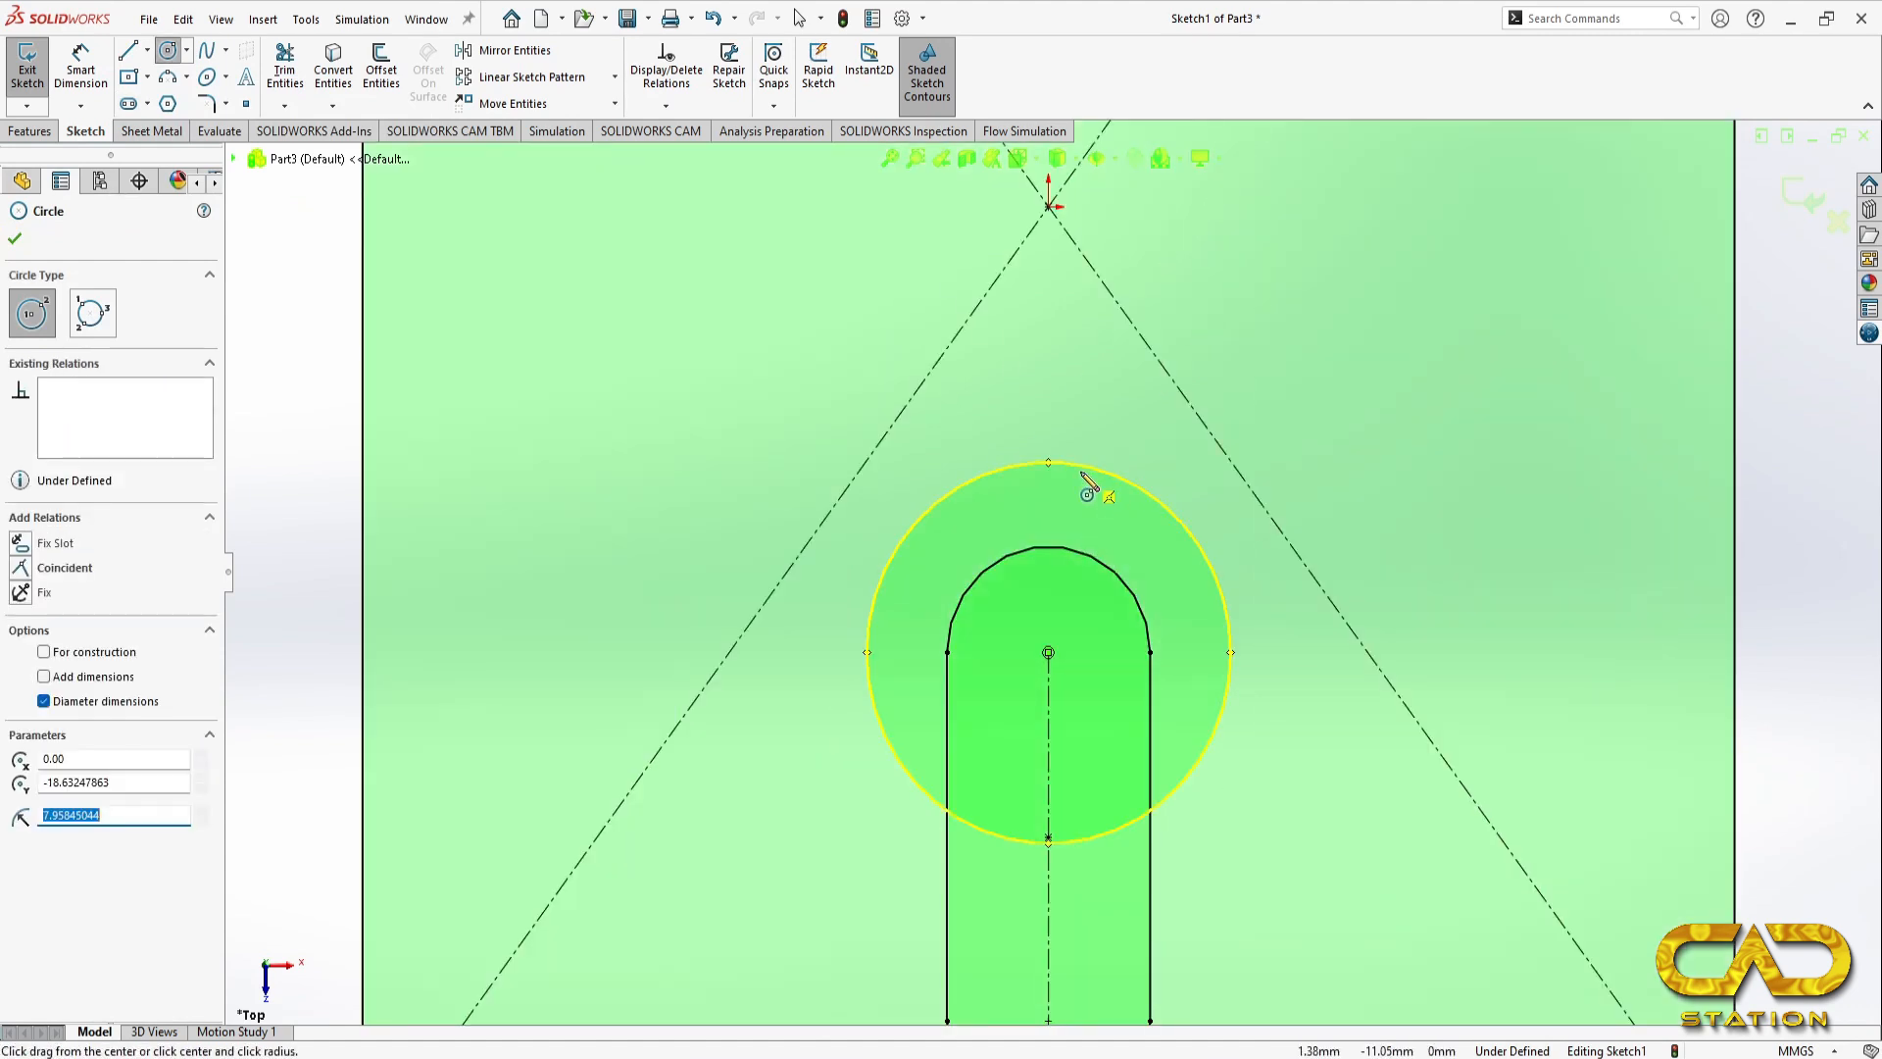
# Step: Dimension the circle around the slot's upper end to a diameter of 14 mm
pyautogui.scroll(3, 1029, 520)
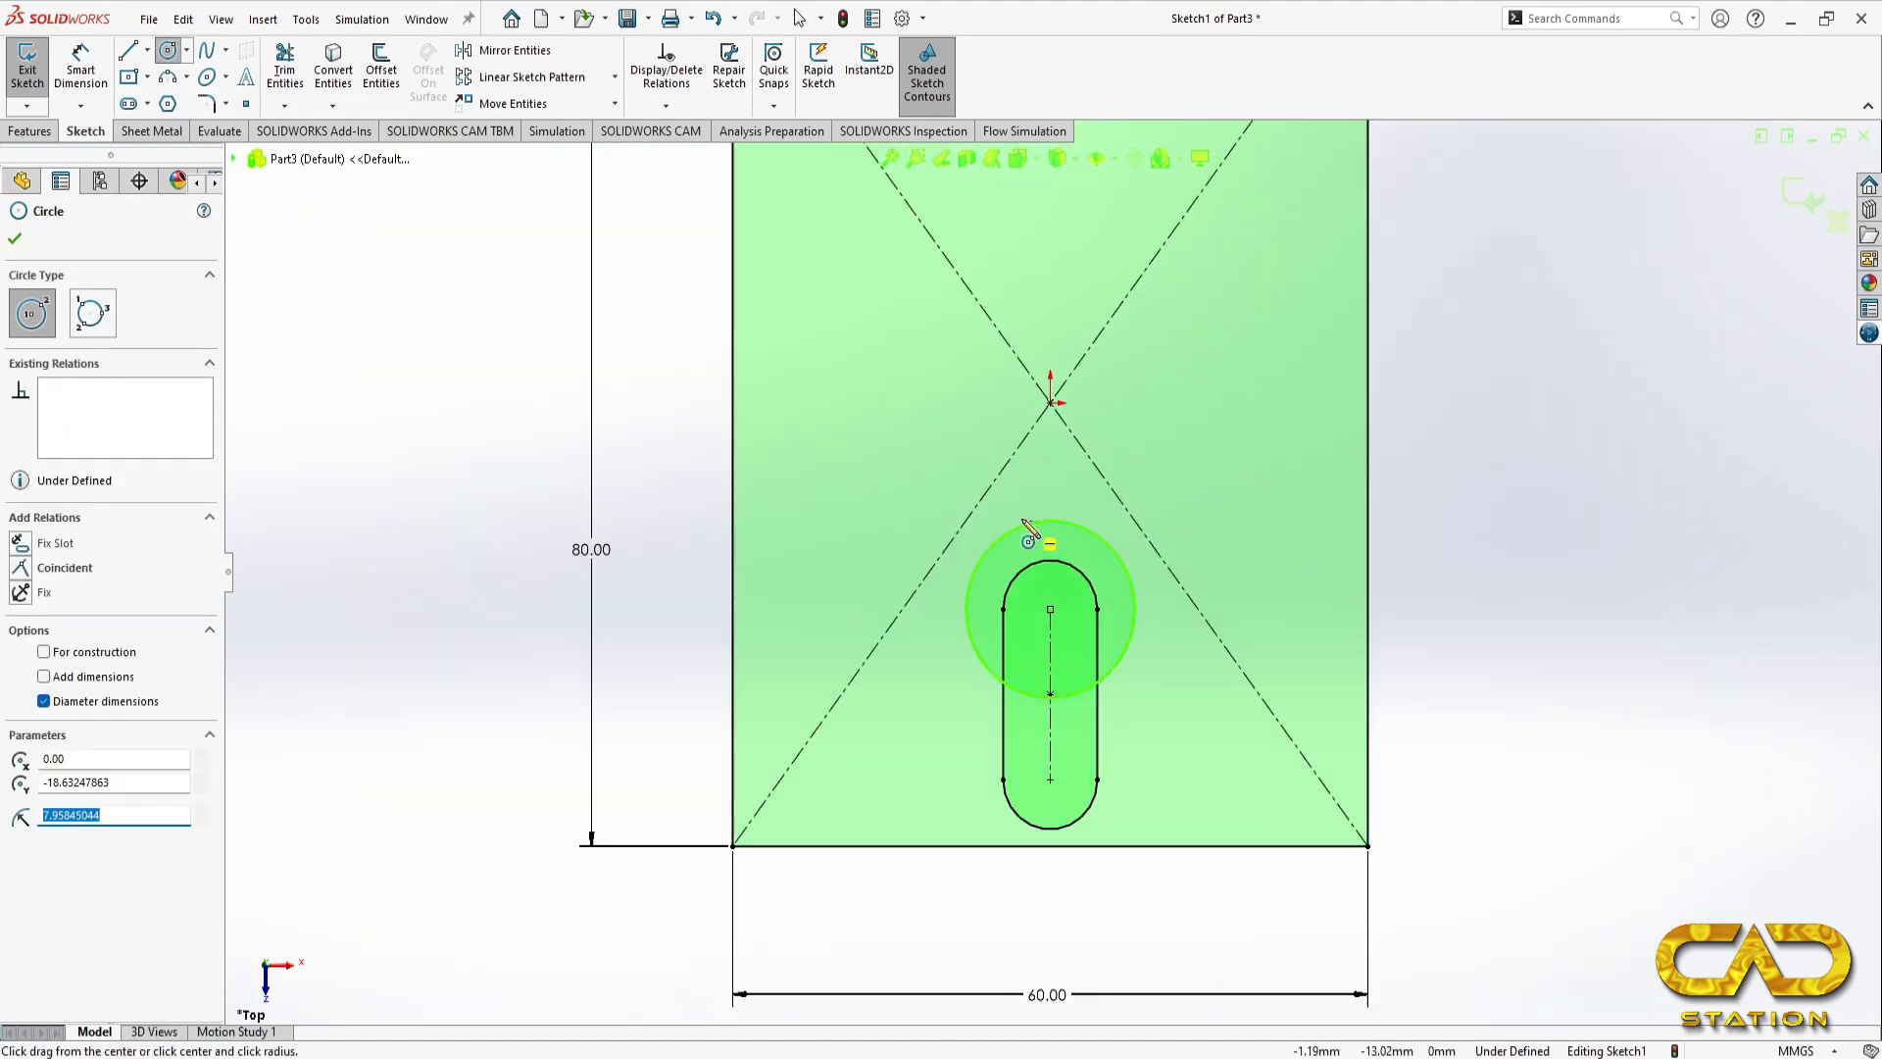
pyautogui.click(81, 105)
pyautogui.click(118, 131)
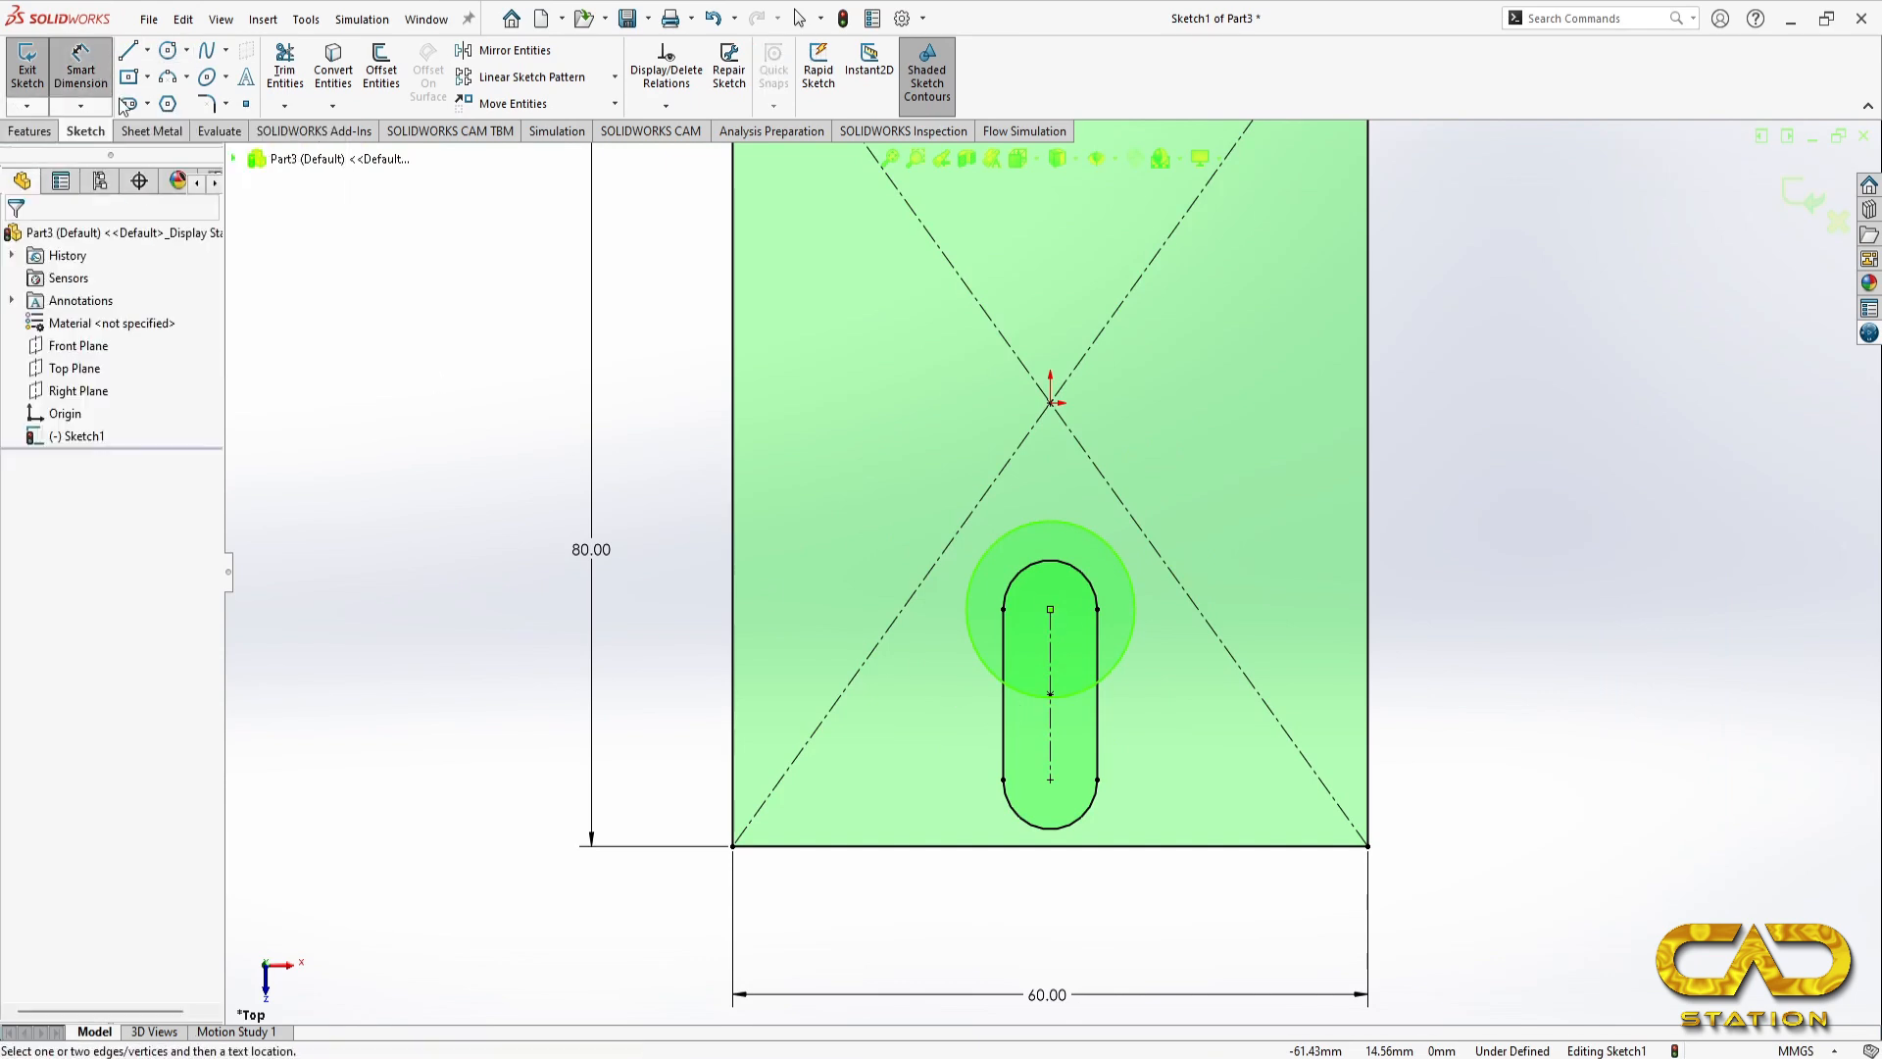
pyautogui.click(1088, 534)
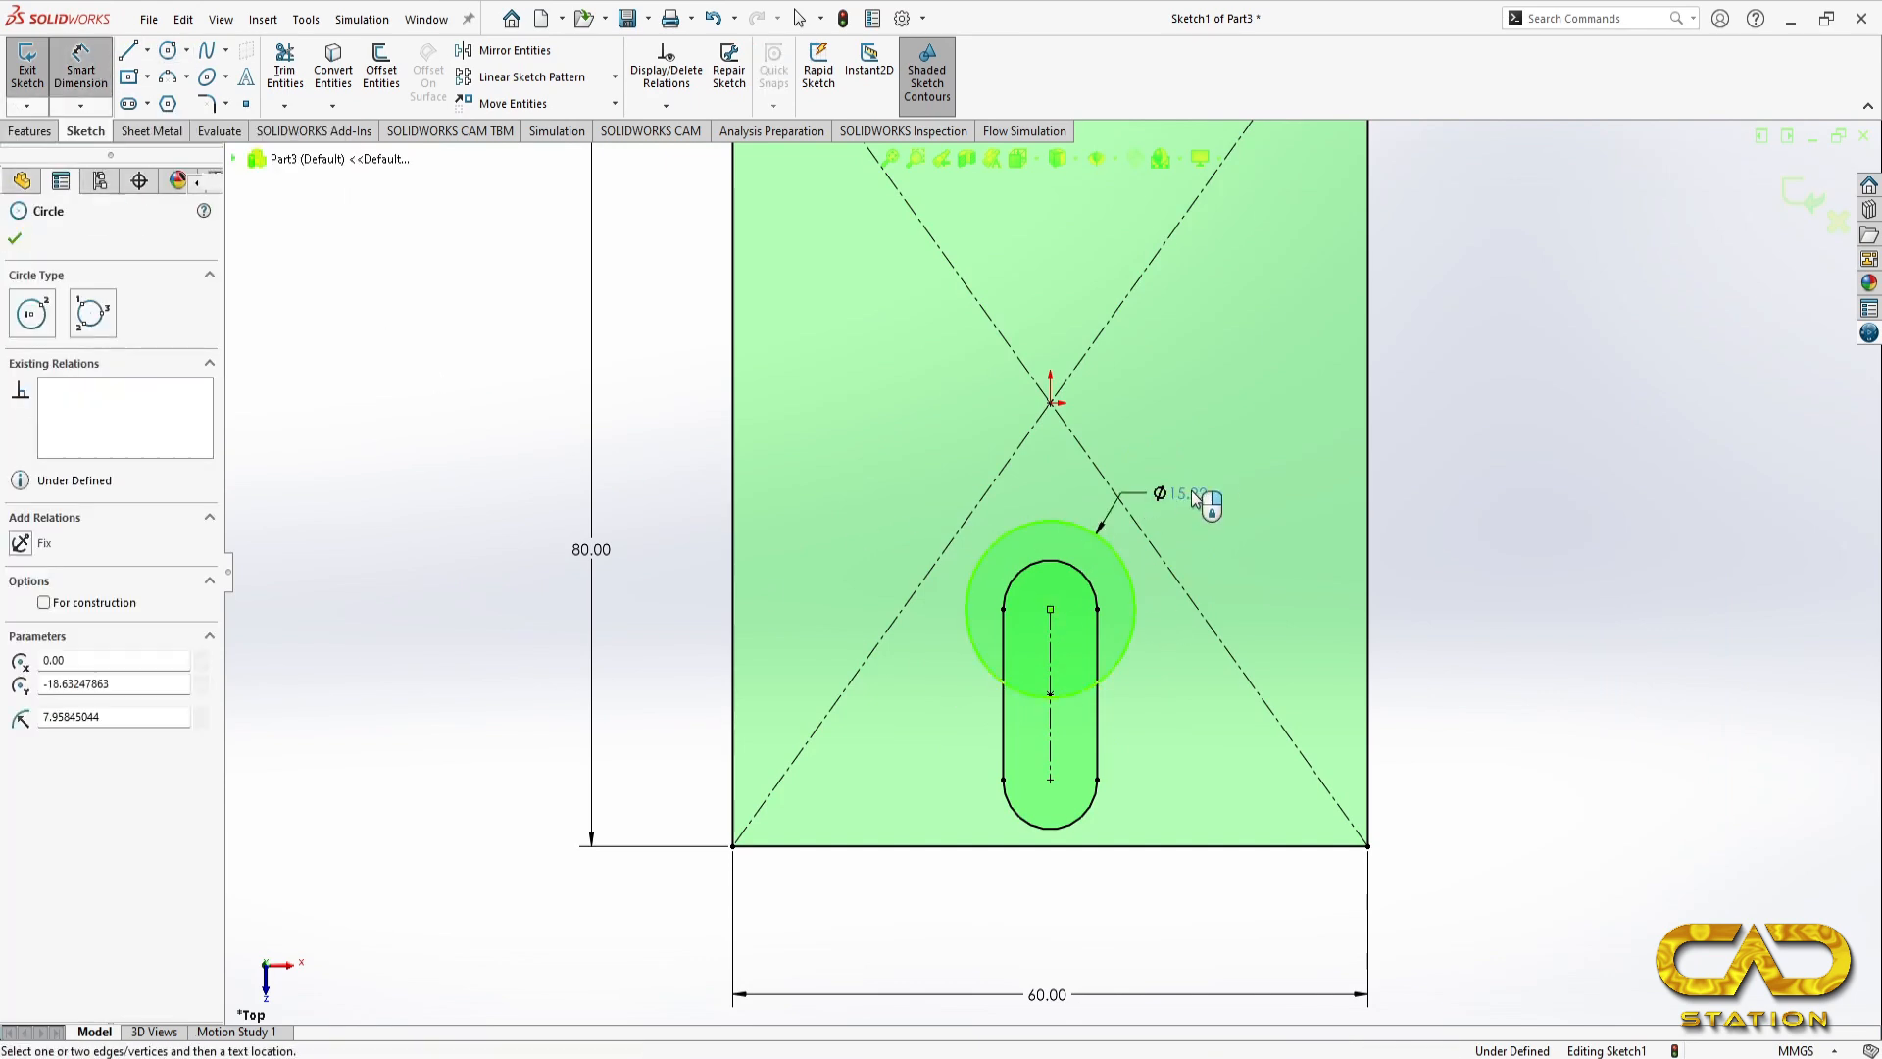
pyautogui.click(1207, 495)
pyautogui.write('14')
pyautogui.press('Return')
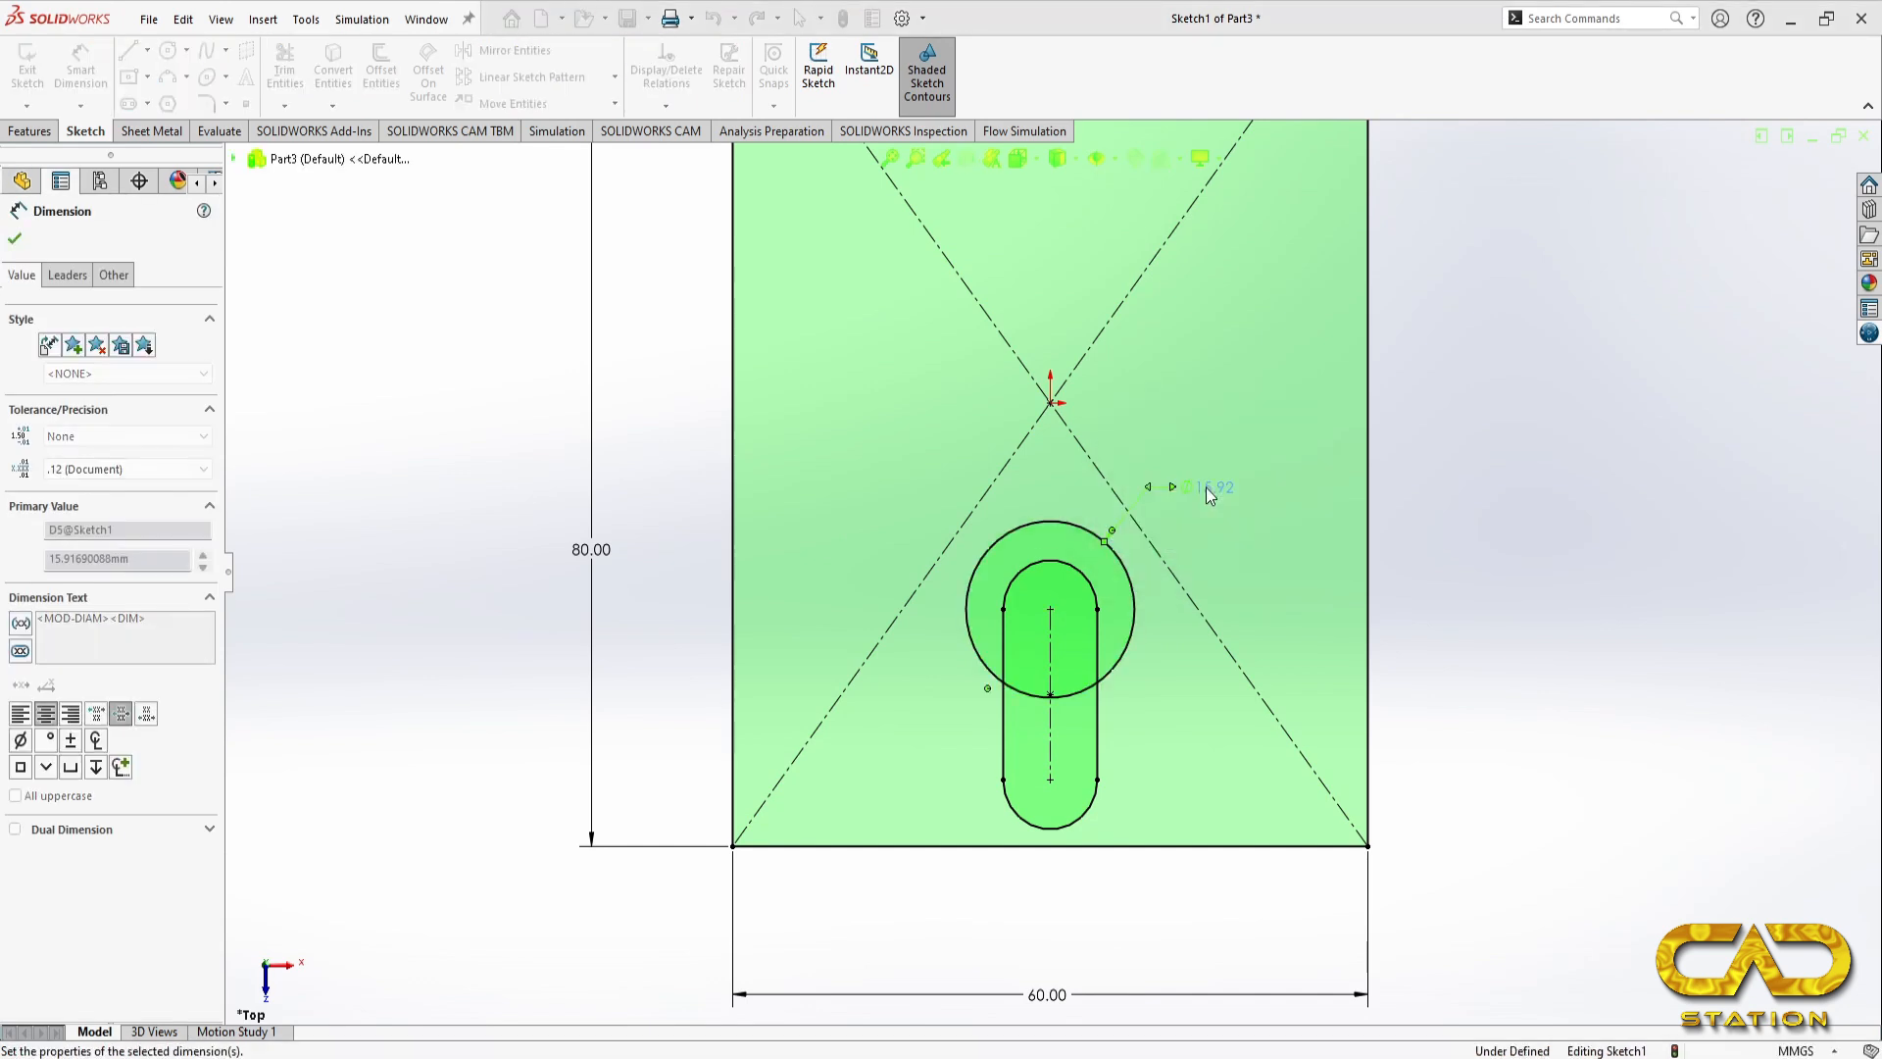
# Step: Dimension the slot's lower end arc to a radius of 4 mm
pyautogui.click(1083, 832)
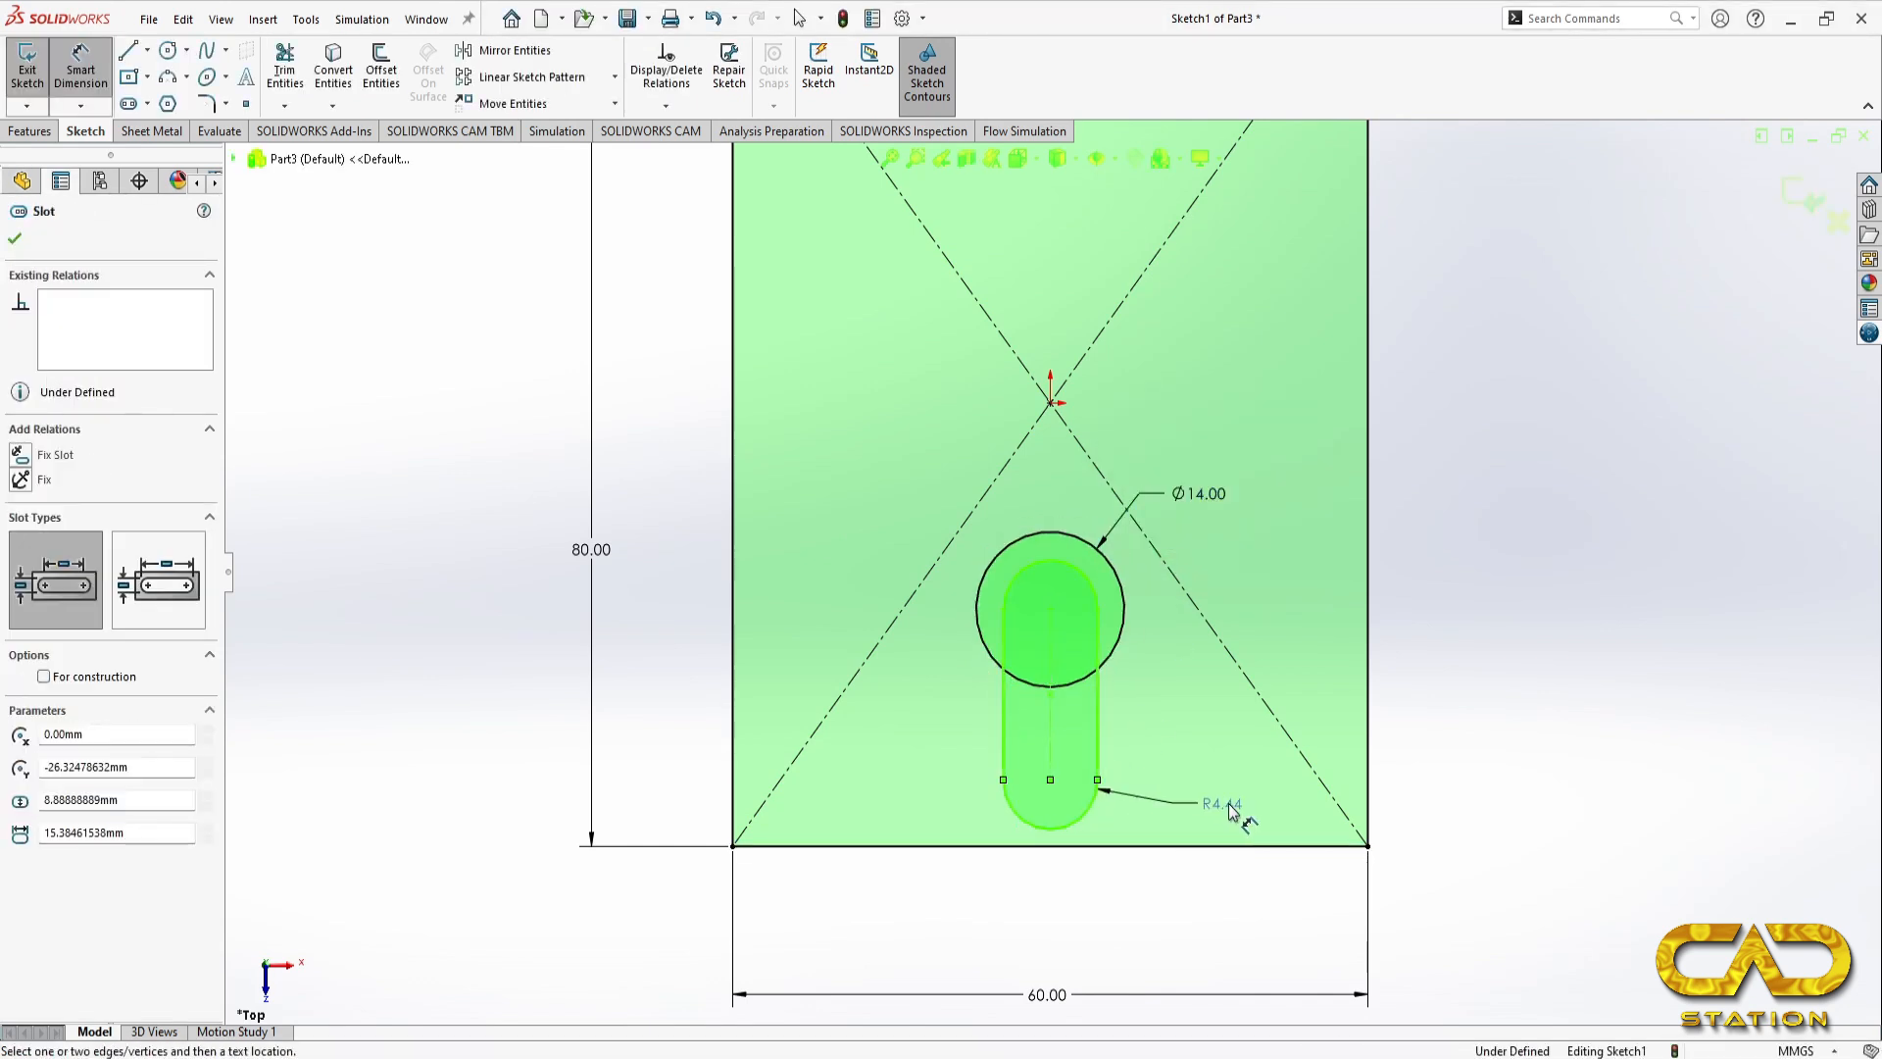
pyautogui.click(1231, 810)
pyautogui.write('4')
pyautogui.press('Return')
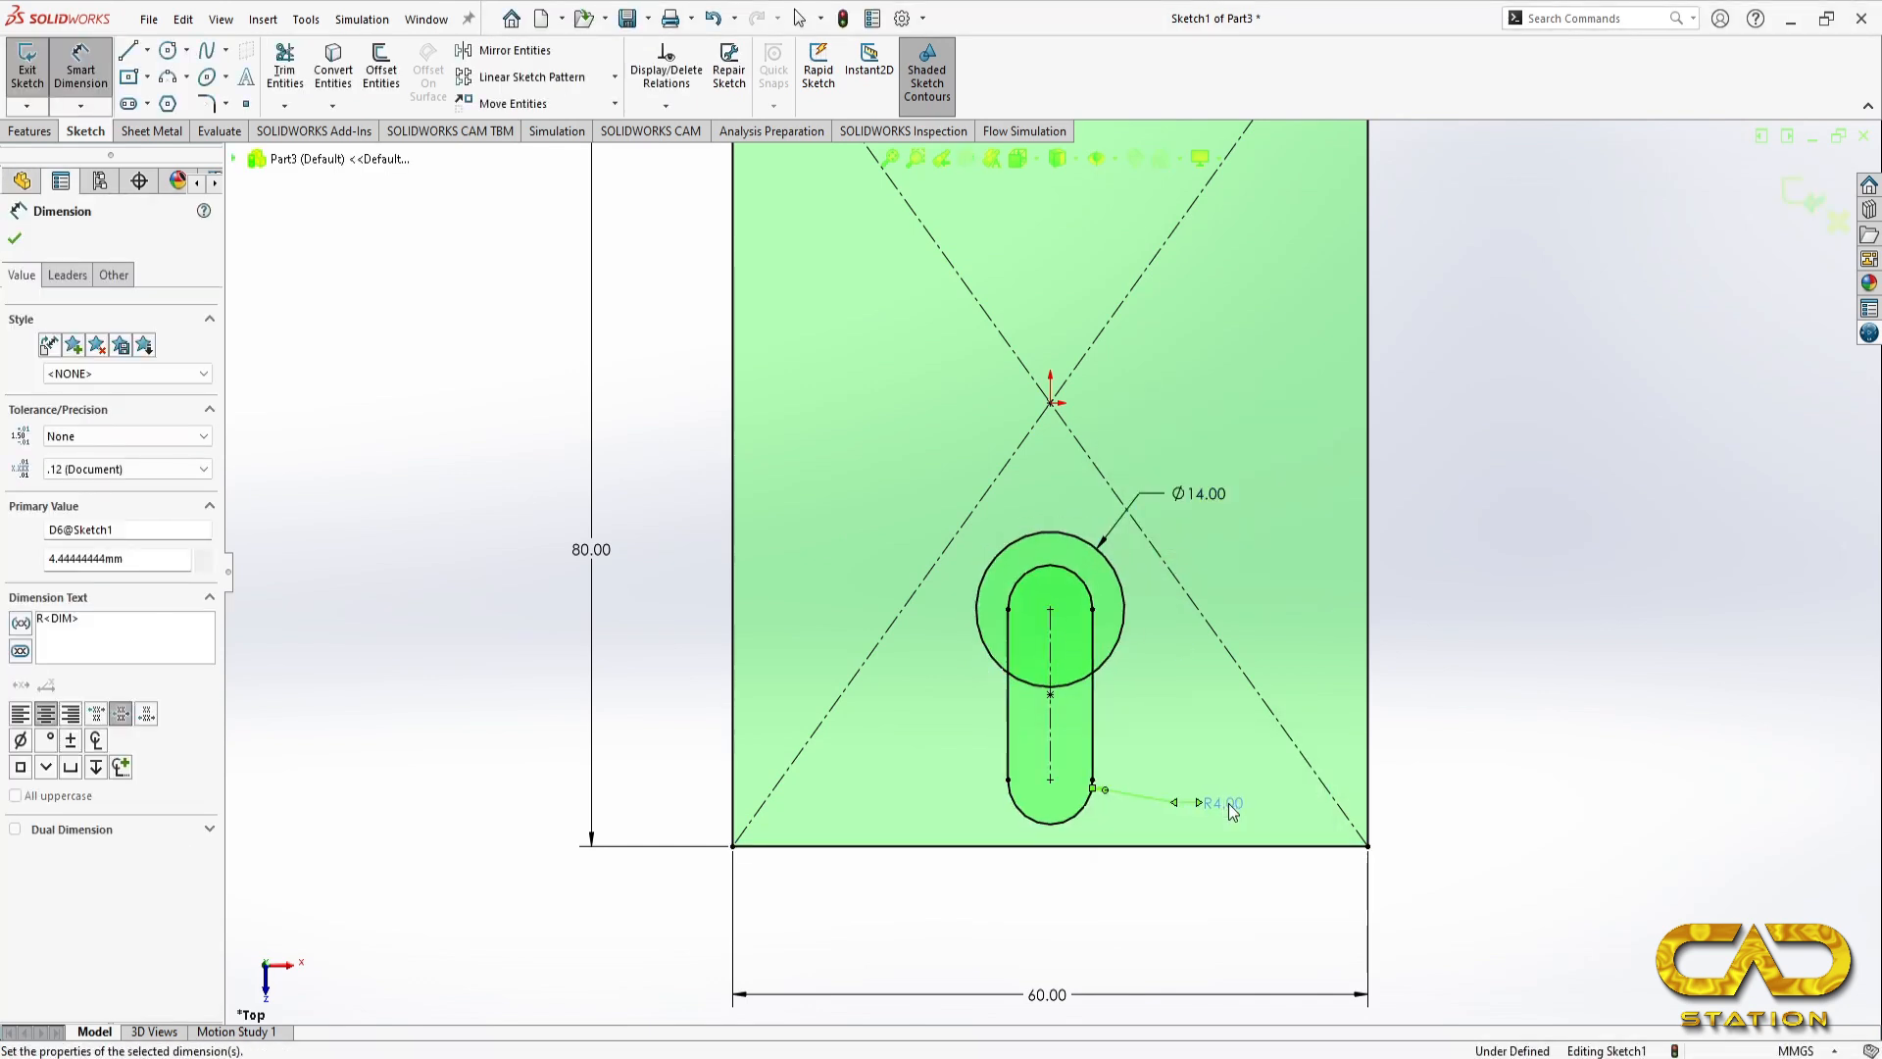
# Step: Dimension the distance between the 14 mm circle's centre and the slot's lower arc centre as 28-4-7 (17 mm), checking the reference drawing
pyautogui.click(1060, 533)
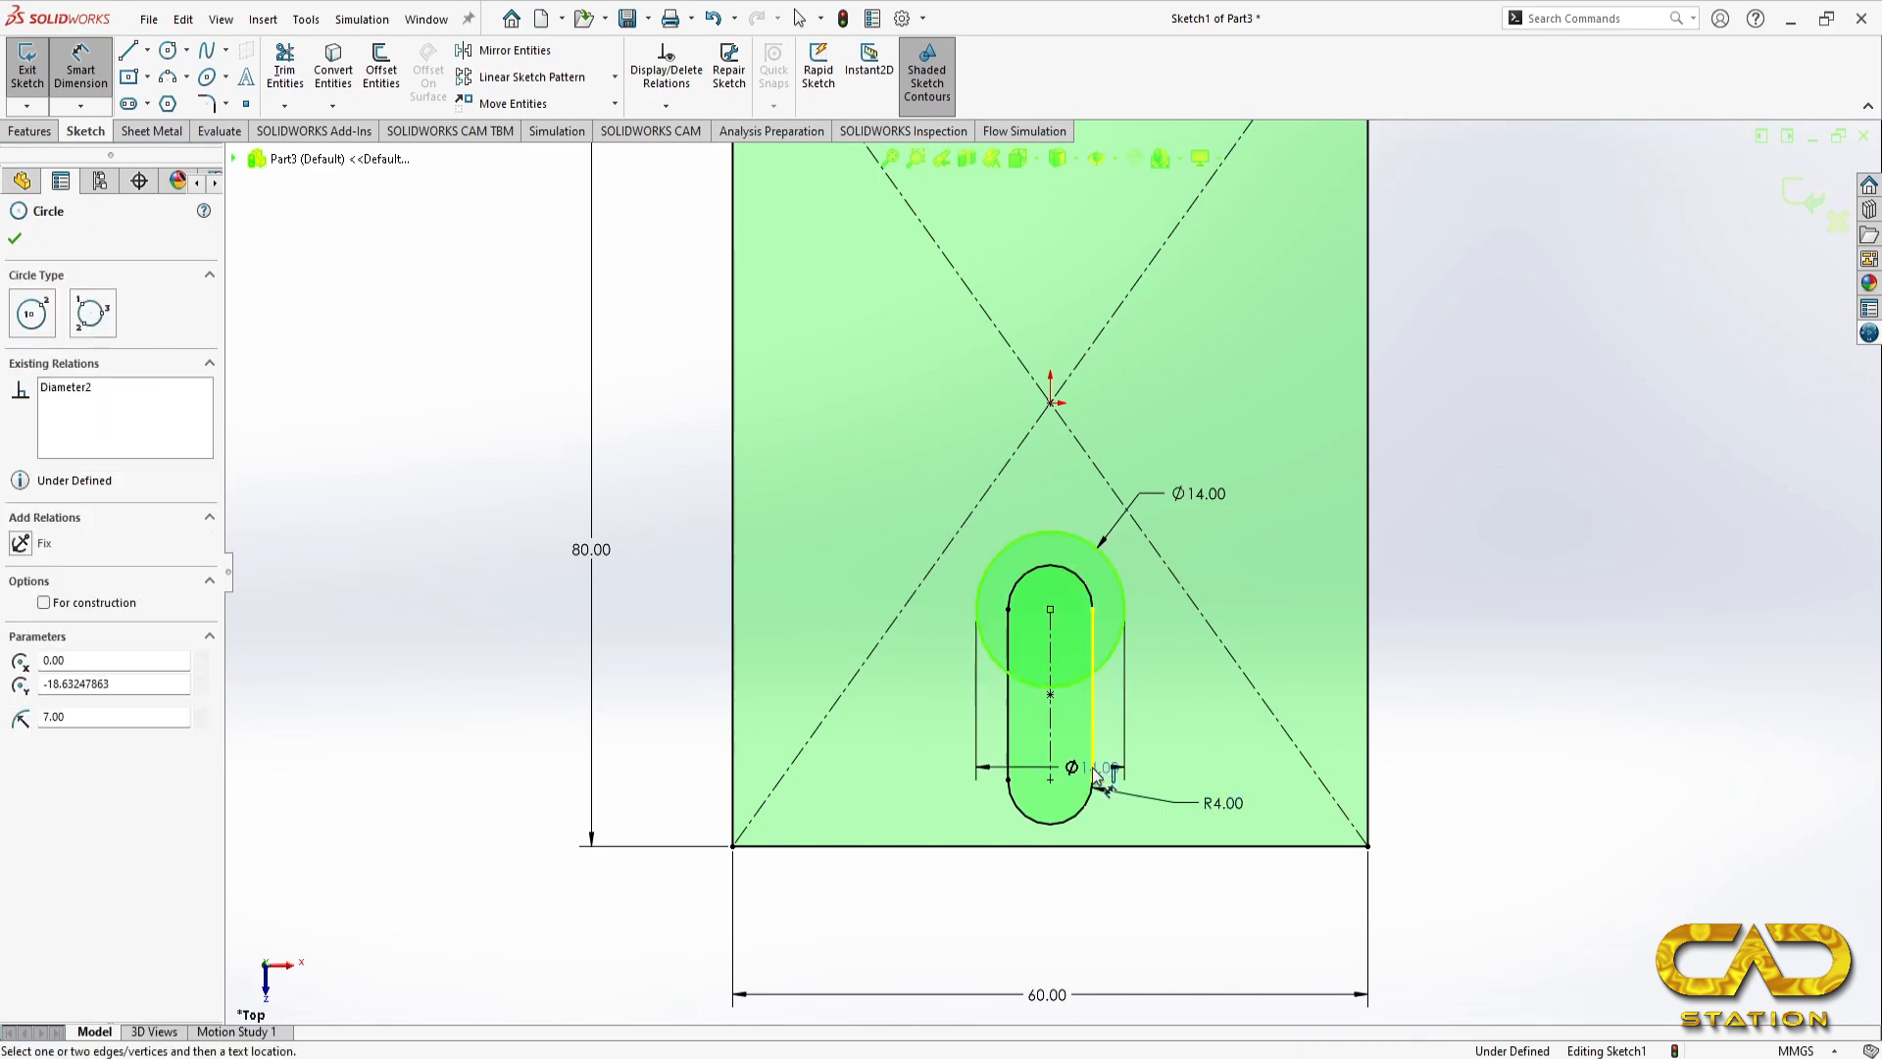
pyautogui.click(1087, 802)
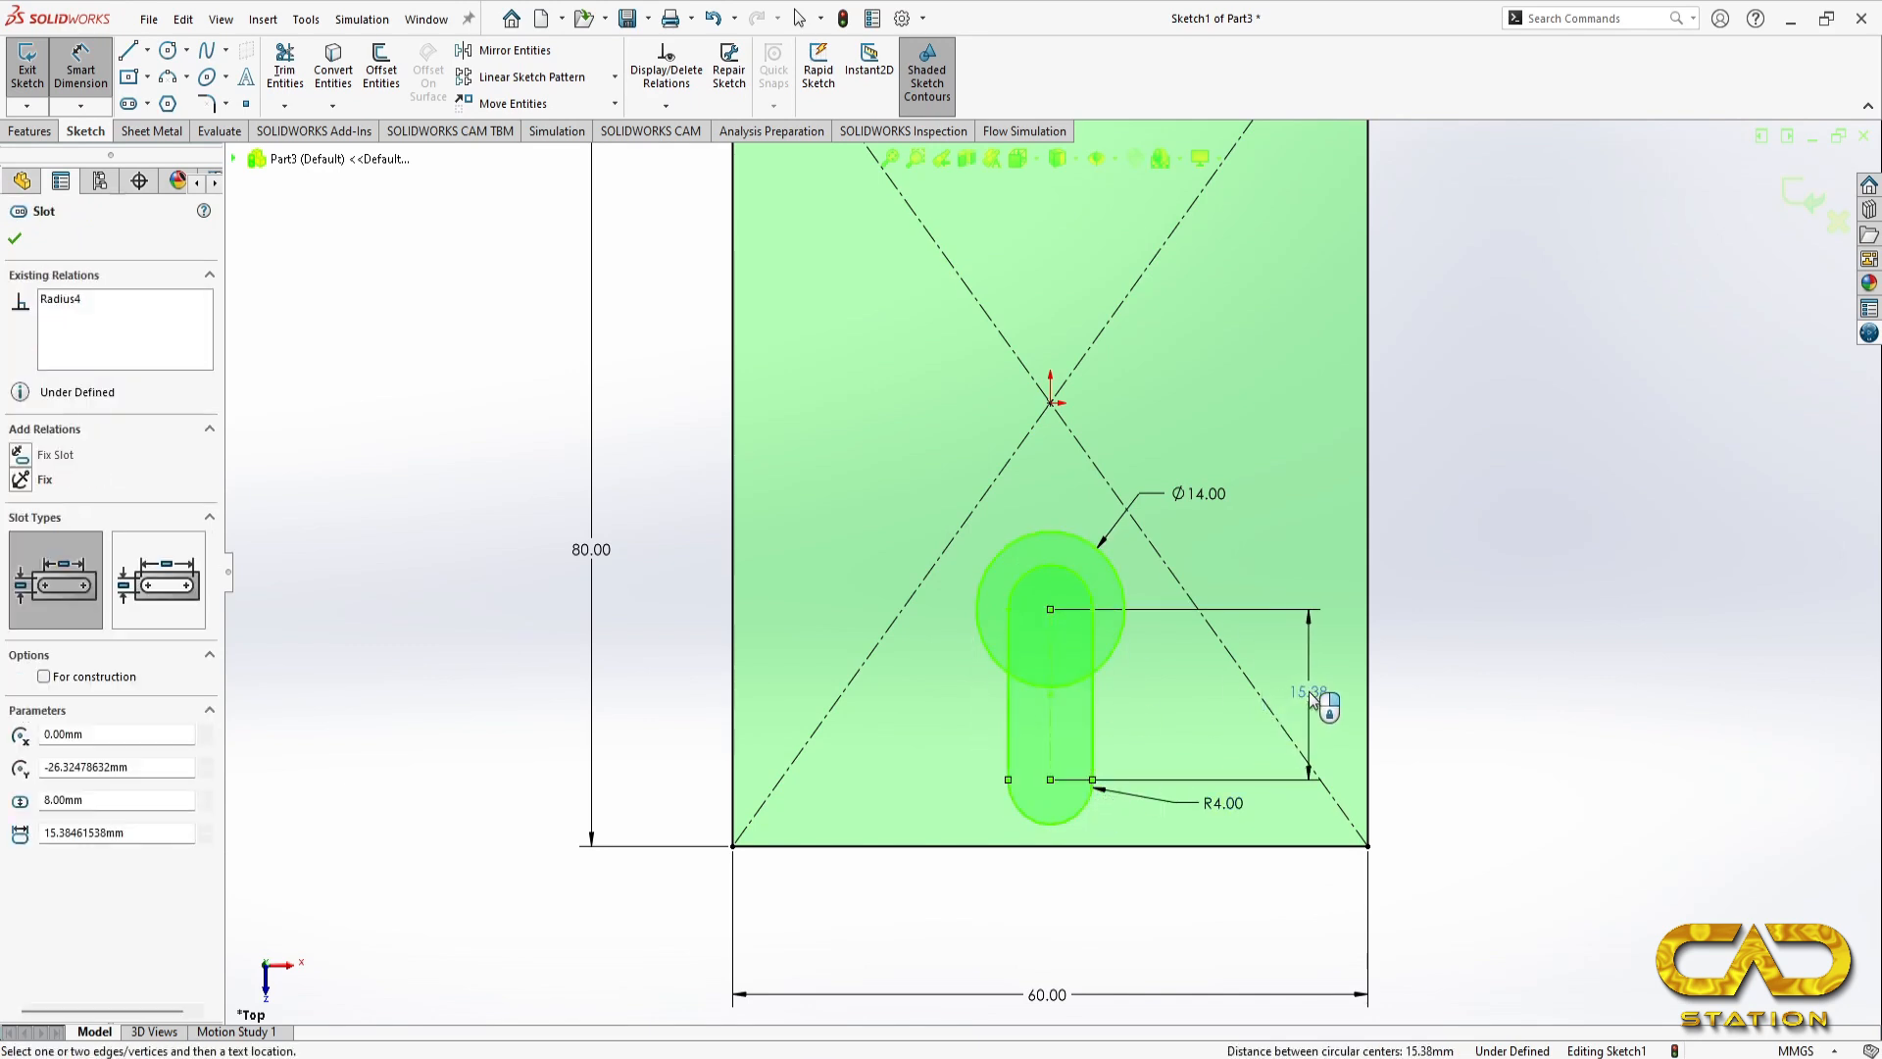
pyautogui.click(1319, 701)
pyautogui.write('28-4-7')
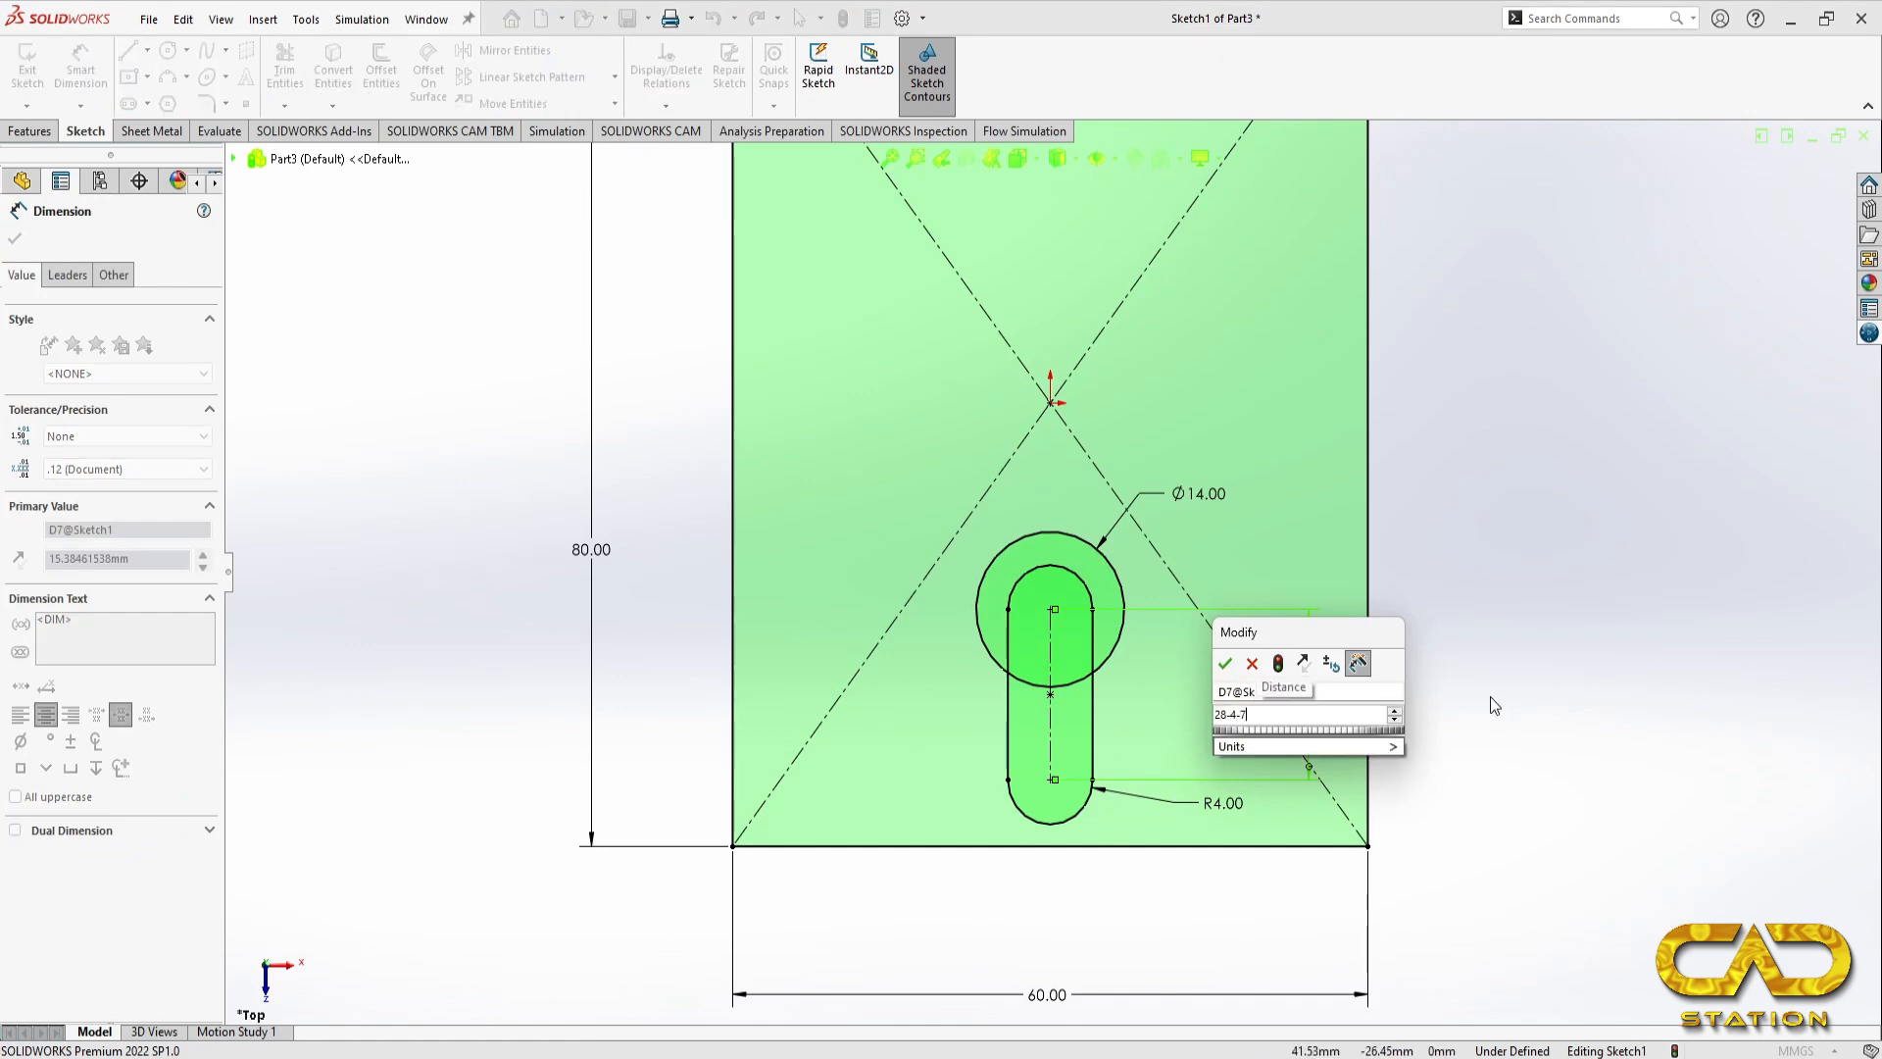
pyautogui.hotkey('alt', 'Tab')
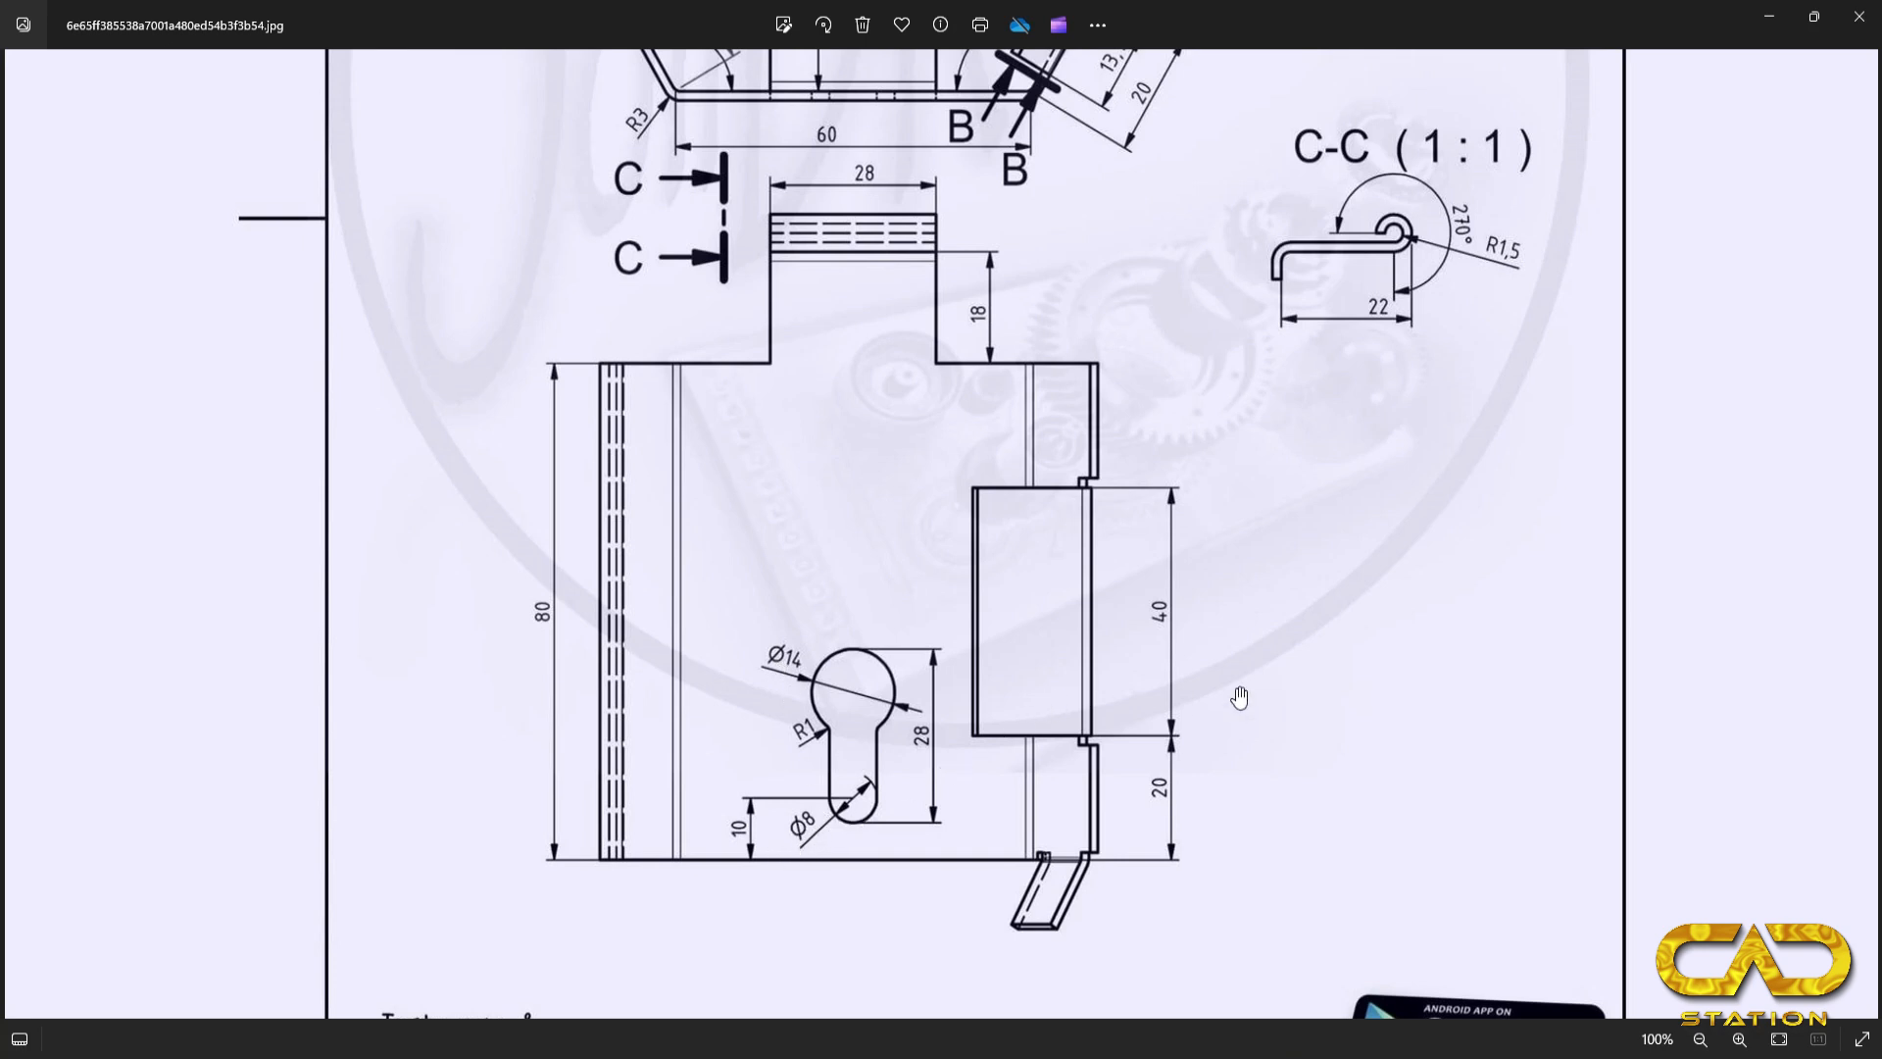
pyautogui.hotkey('alt', 'Tab')
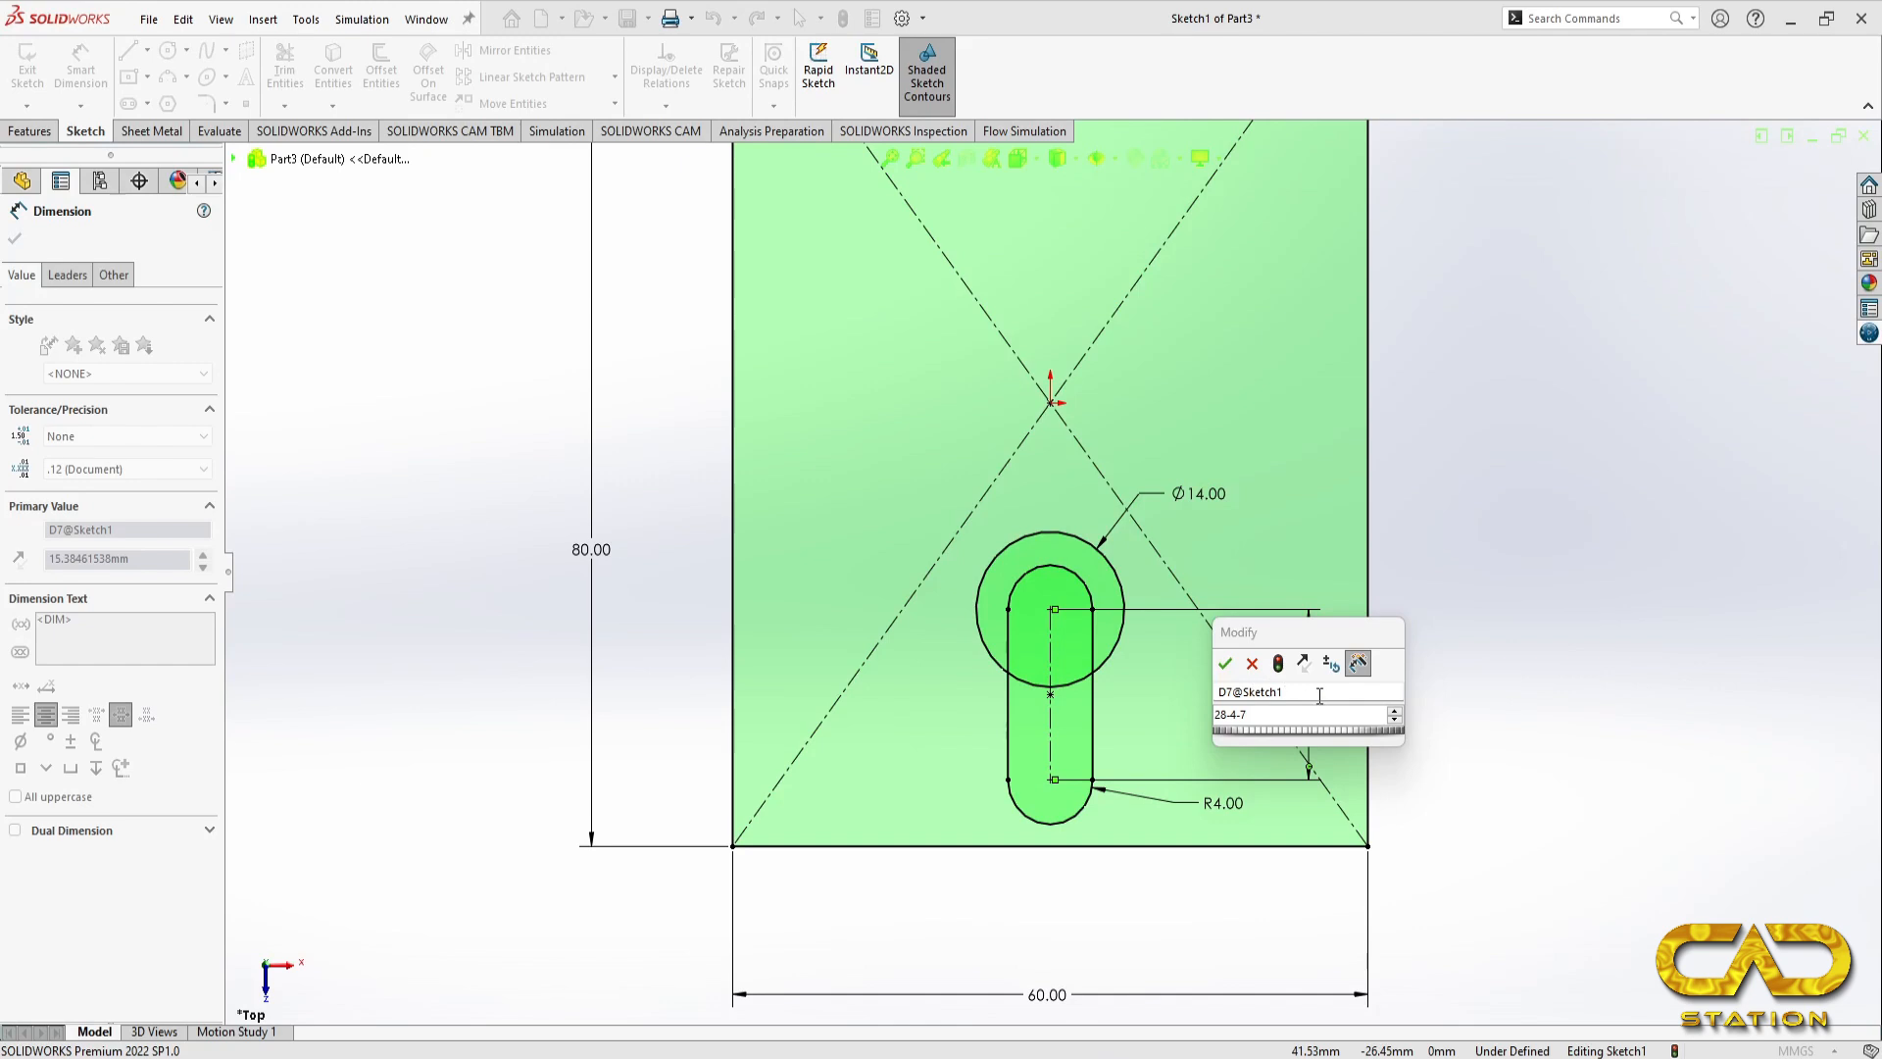
pyautogui.click(1225, 665)
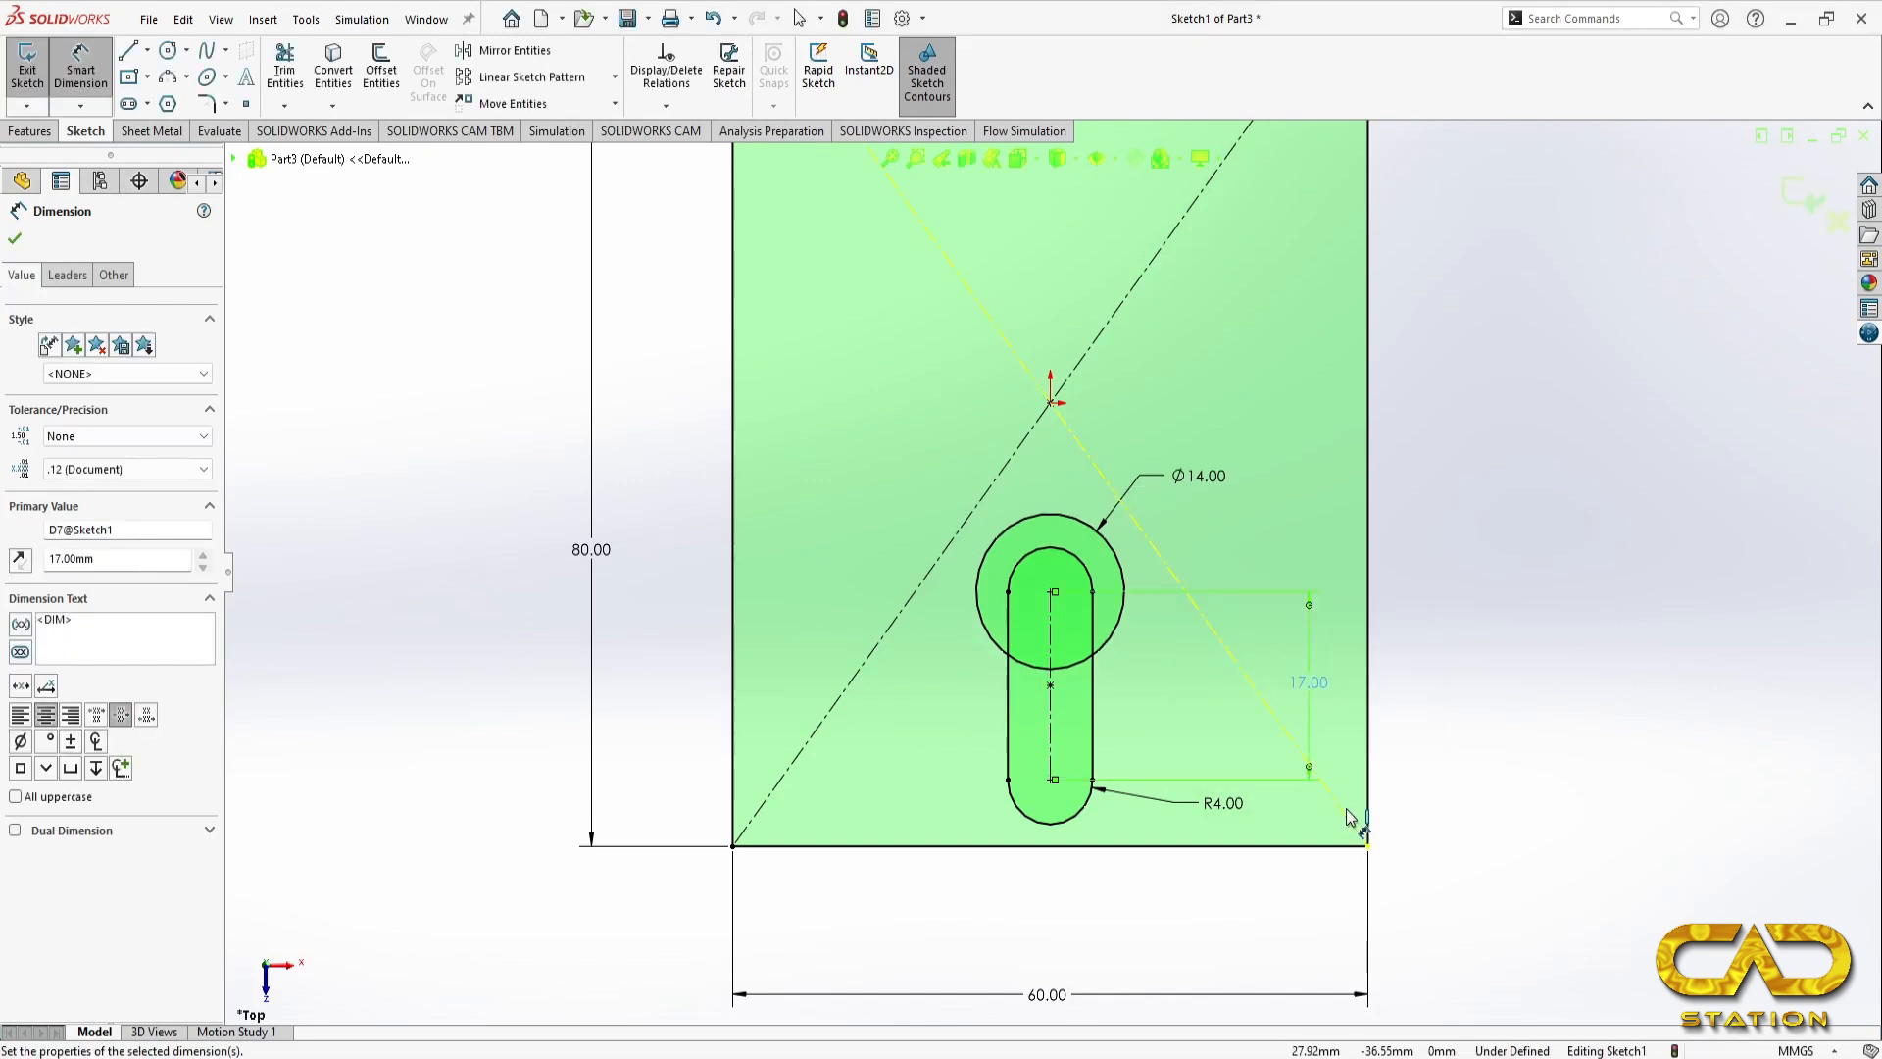
# Step: Trim the overlapping circle and slot segments inside the keyhole to leave a single continuous outline
pyautogui.click(285, 69)
pyautogui.moveTo(1107, 597); pyautogui.dragTo(1081, 627)
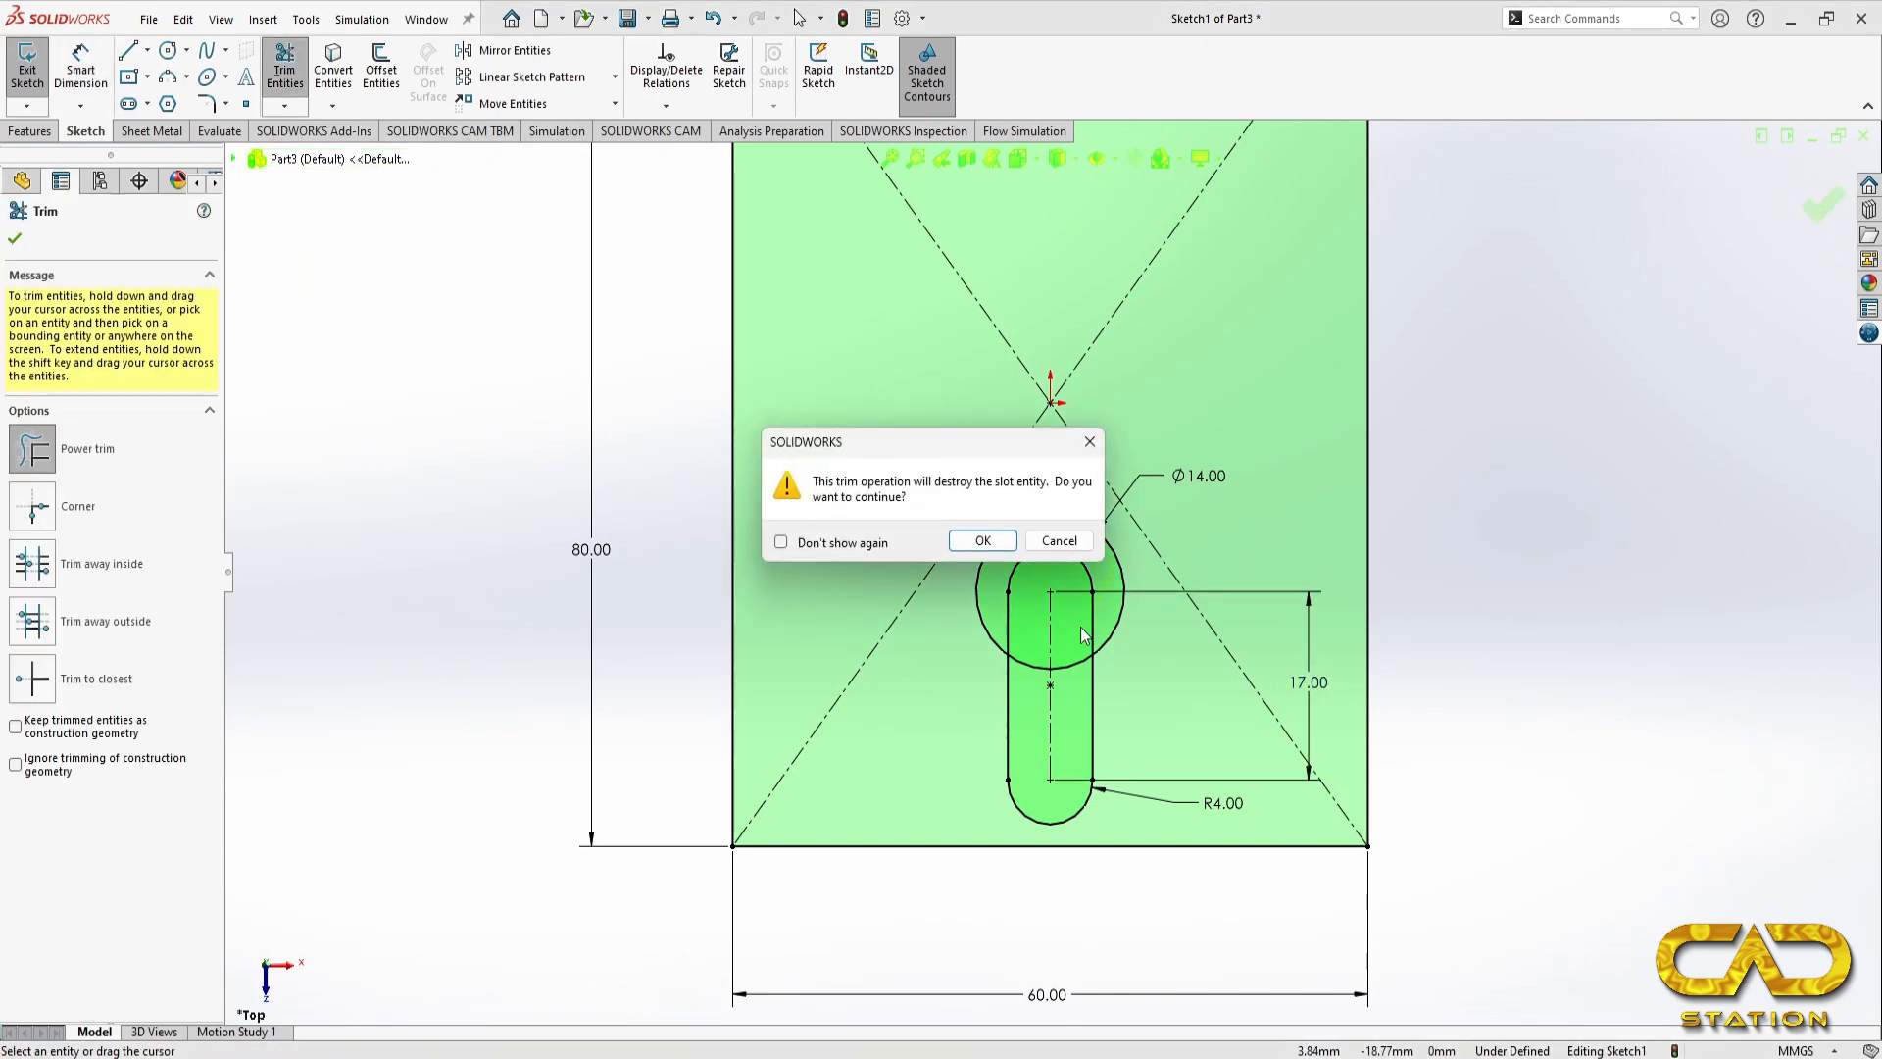
pyautogui.click(999, 533)
pyautogui.moveTo(1057, 542)
pyautogui.mouseDown()
pyautogui.moveTo(1010, 618)
pyautogui.moveTo(1028, 684)
pyautogui.moveTo(1078, 695)
pyautogui.mouseUp()
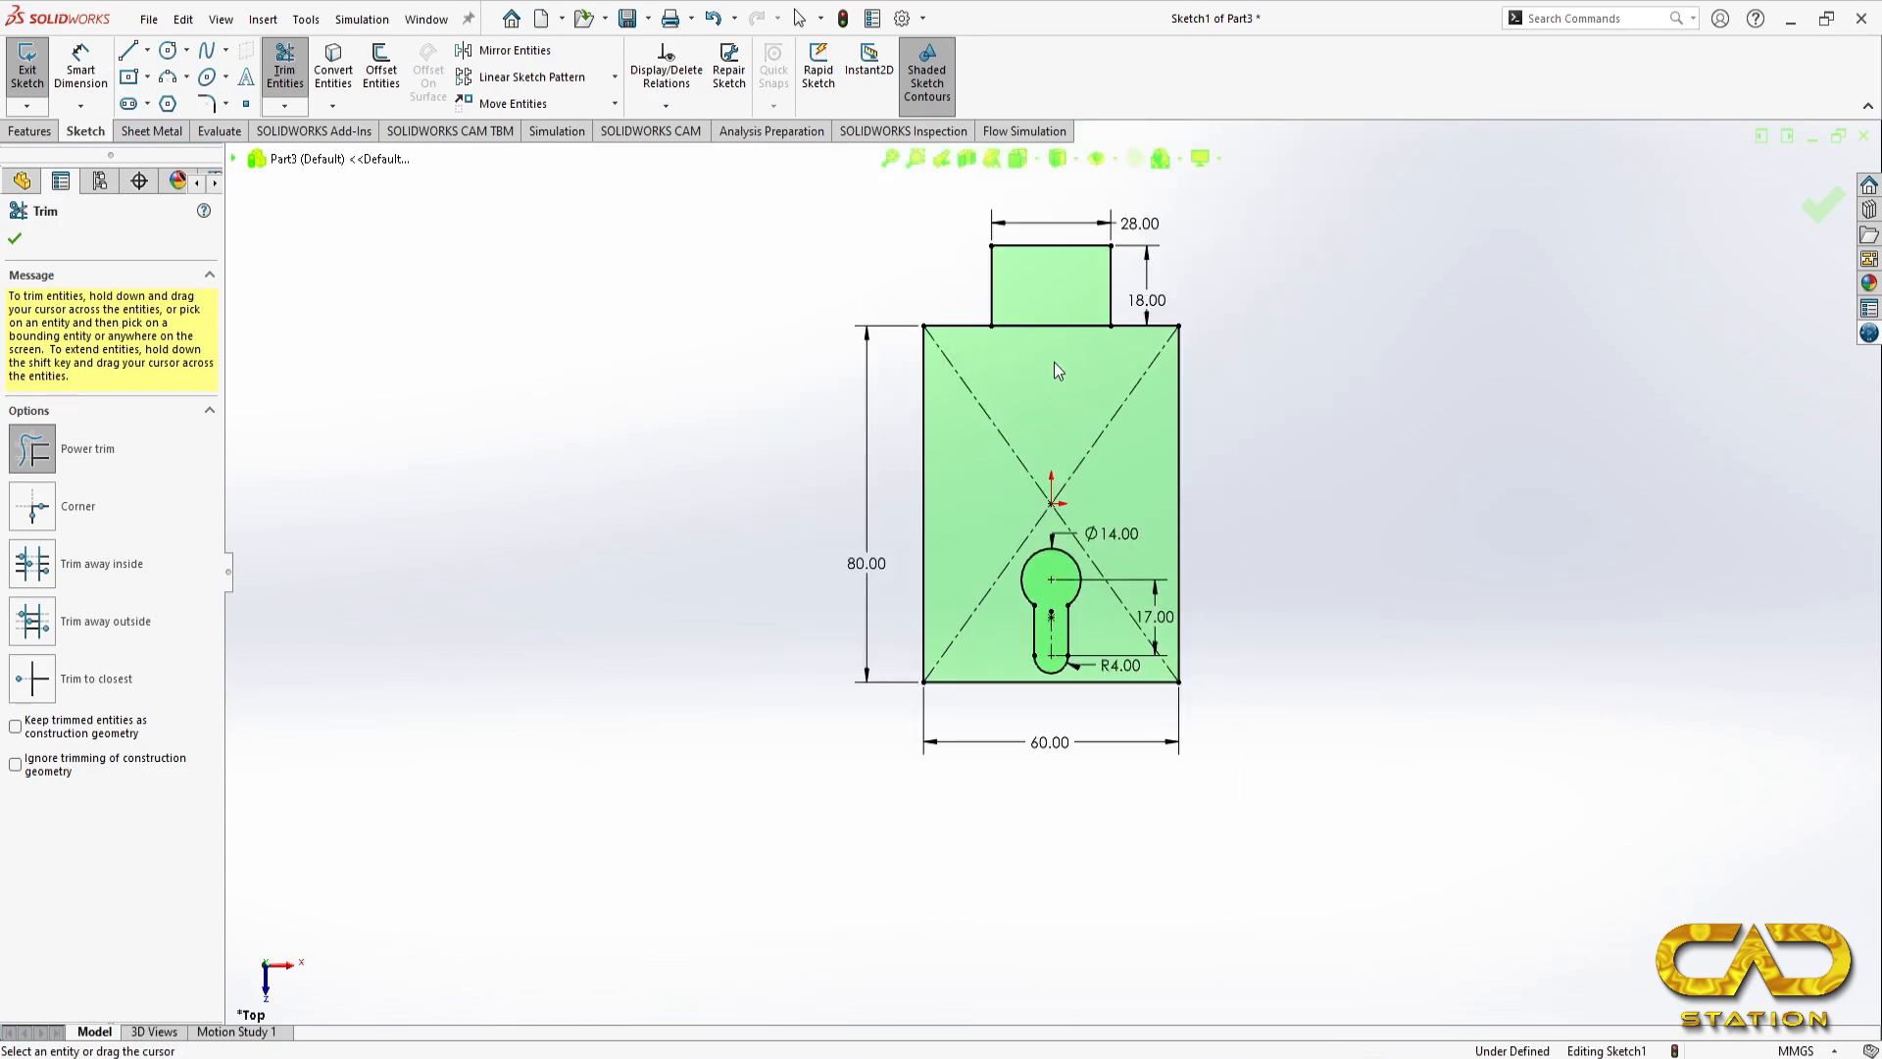
pyautogui.moveTo(1054, 363); pyautogui.dragTo(1050, 307)
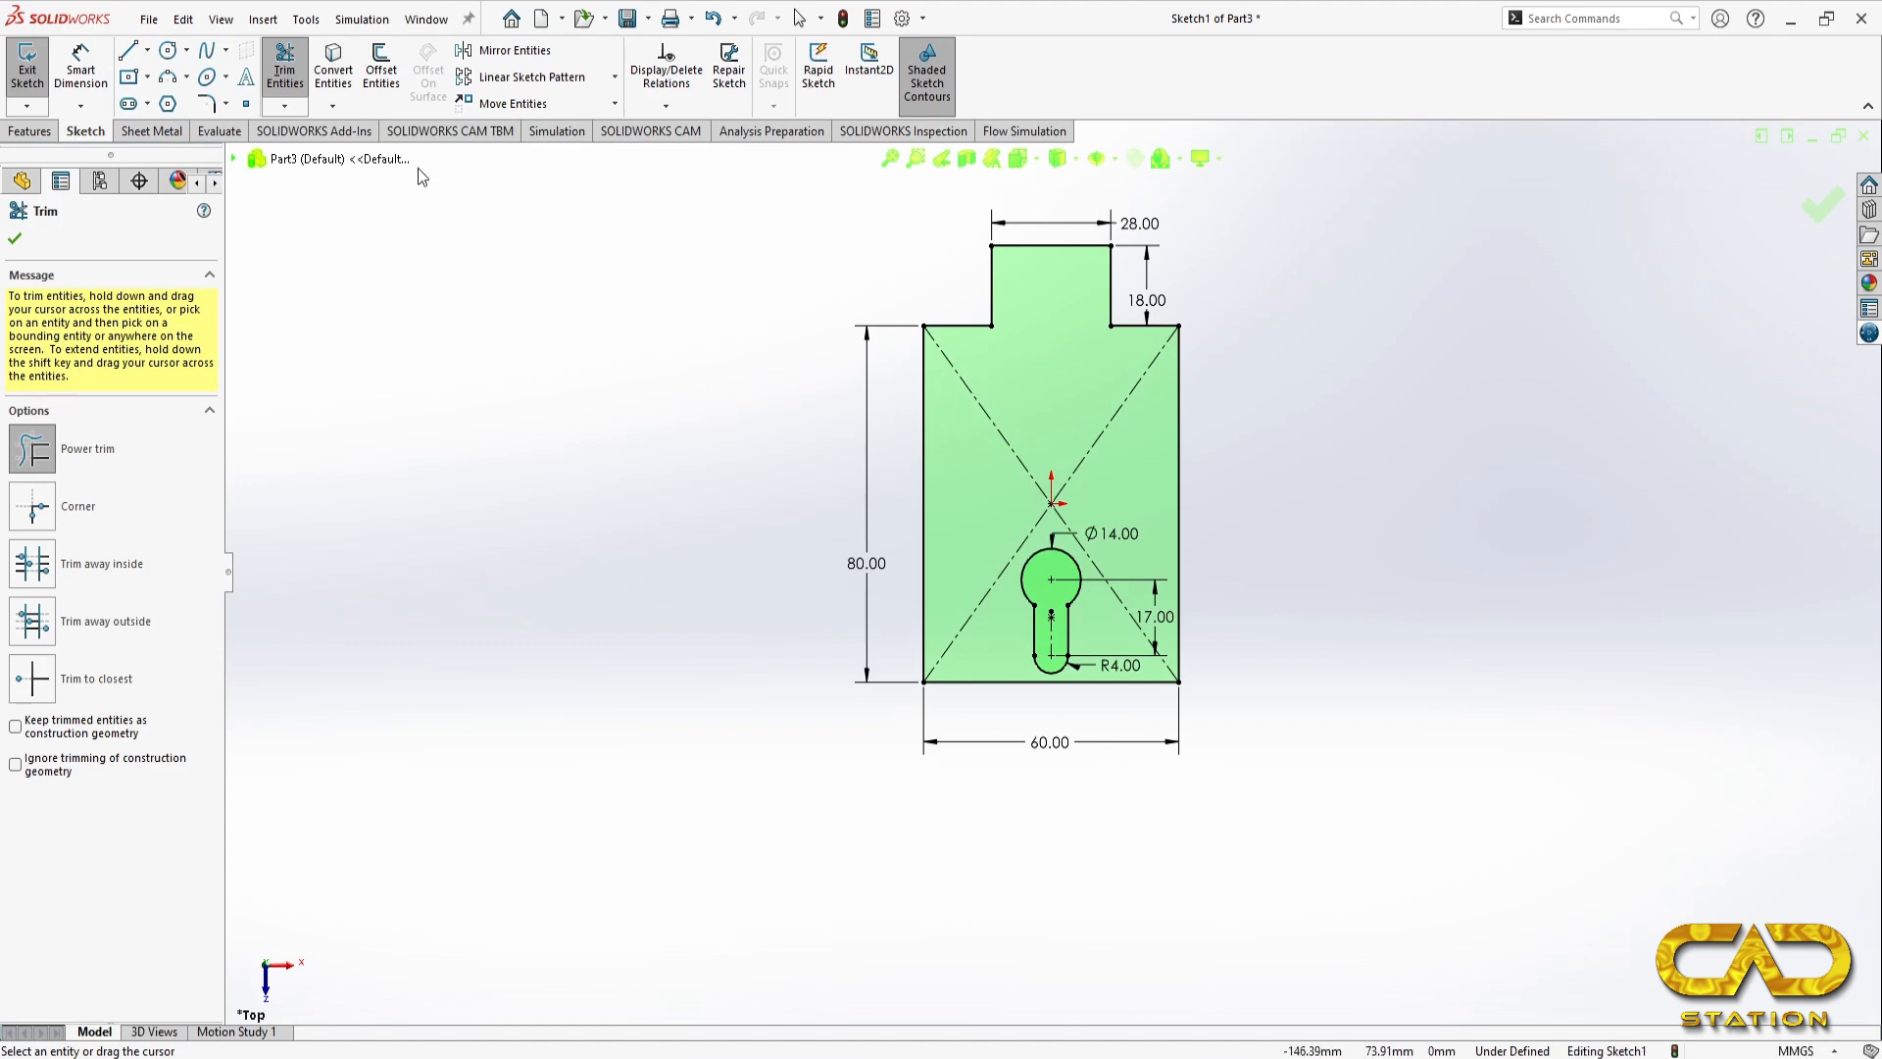
# Step: Fillet both corners where the keyhole's round head meets the slot sides with a 1 mm radius
pyautogui.click(205, 103)
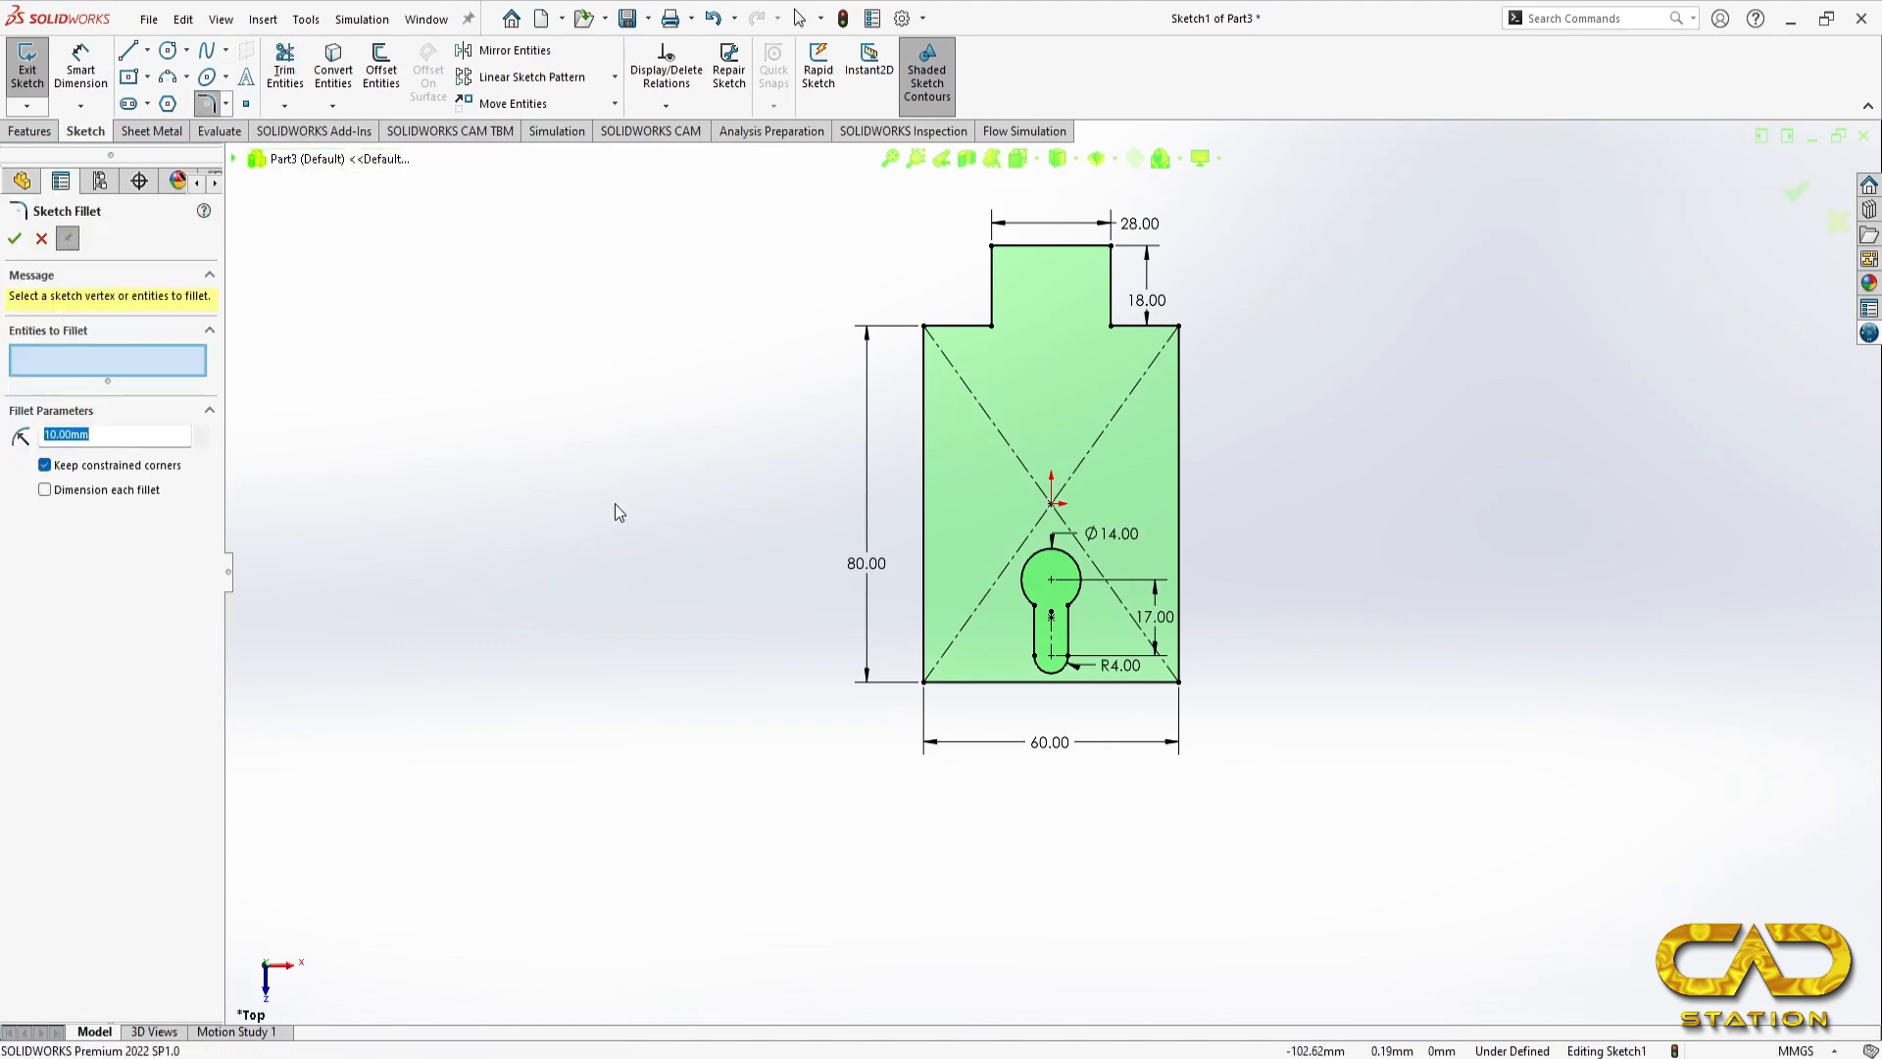
pyautogui.scroll(-6, 1039, 617)
pyautogui.click(1019, 605)
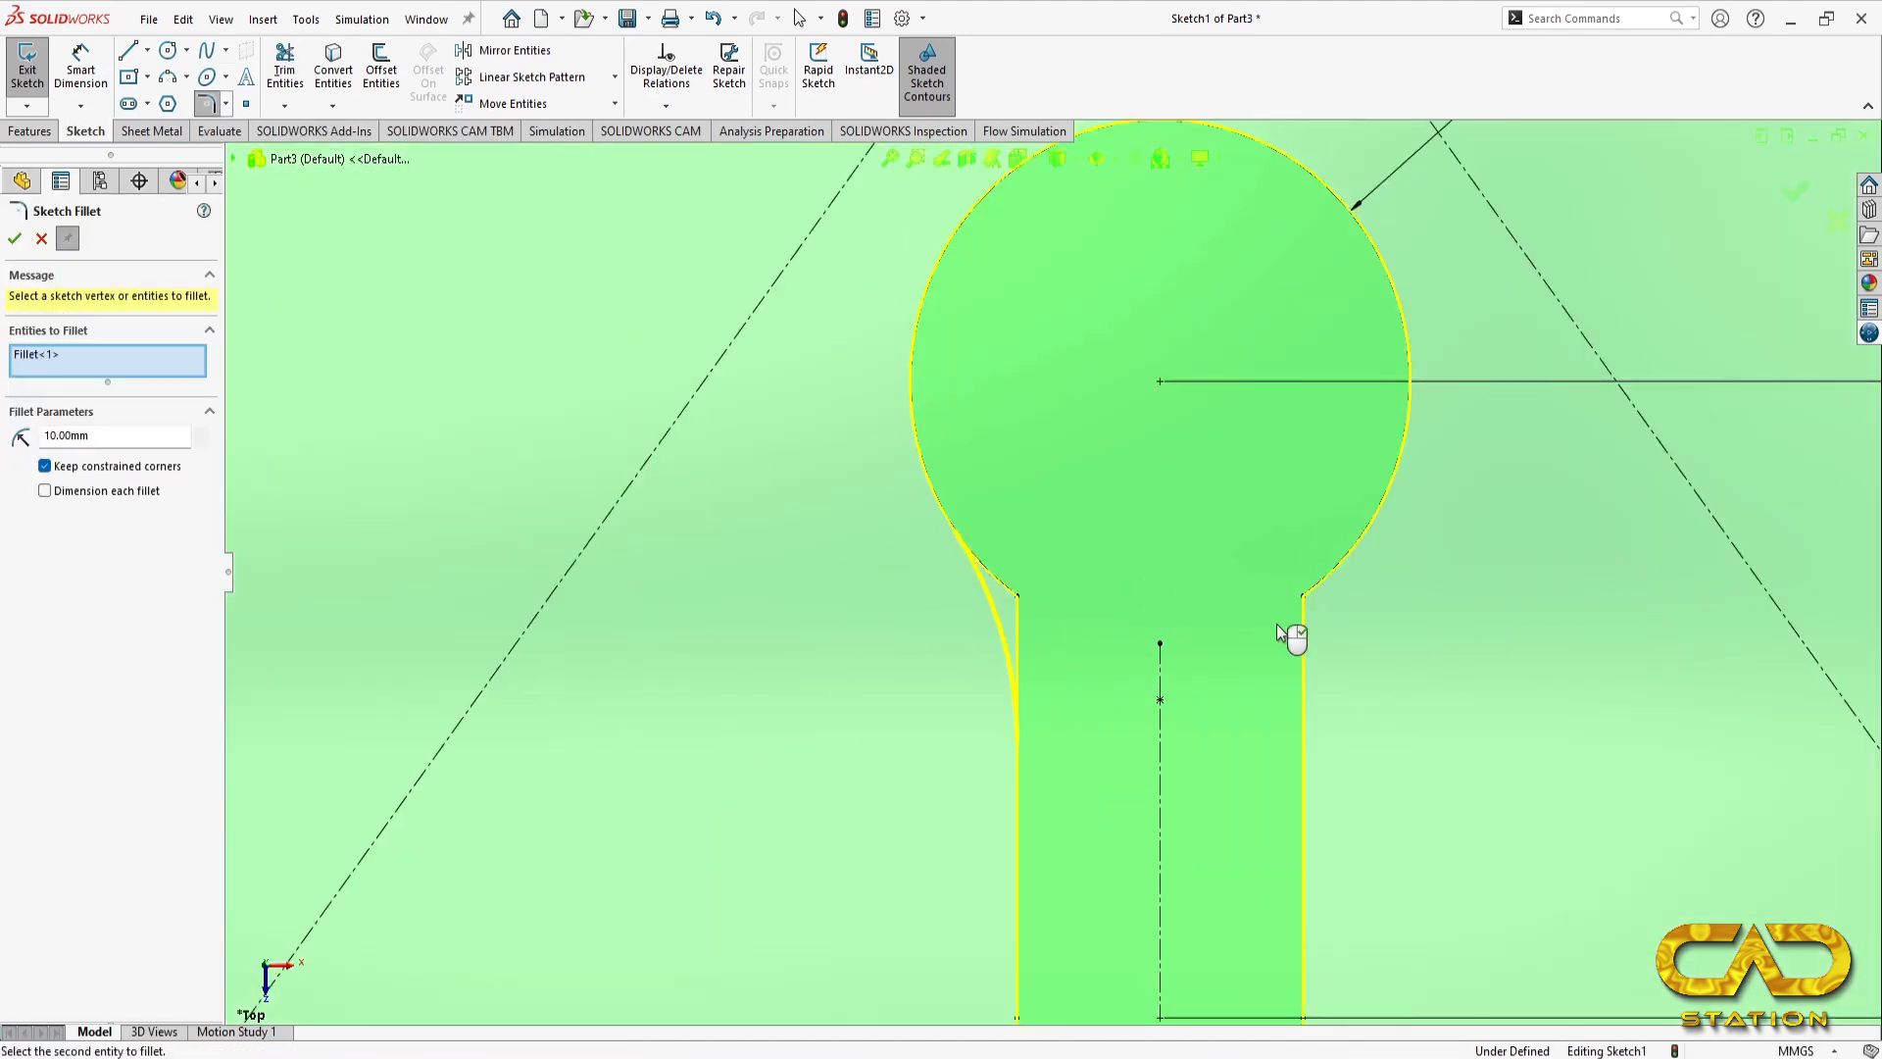
pyautogui.click(1310, 607)
pyautogui.doubleClick(83, 451)
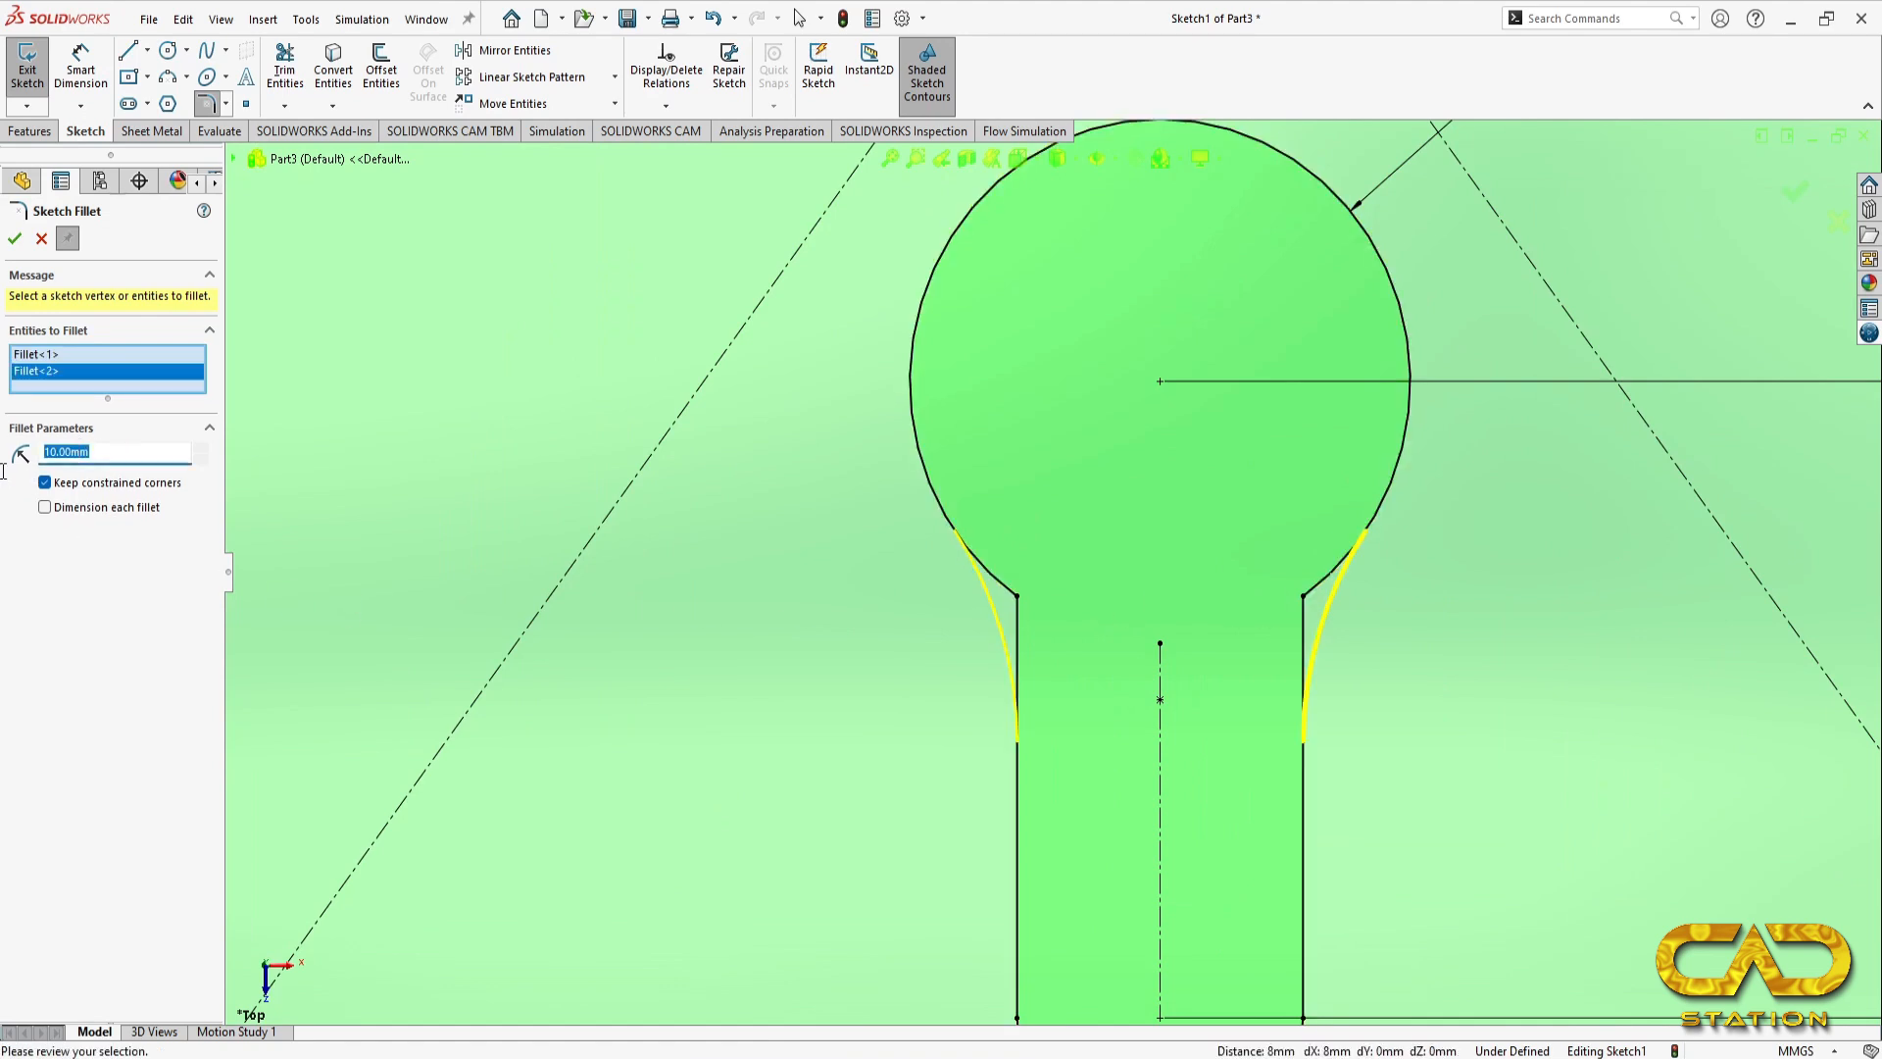
pyautogui.write('1')
pyautogui.press('Return')
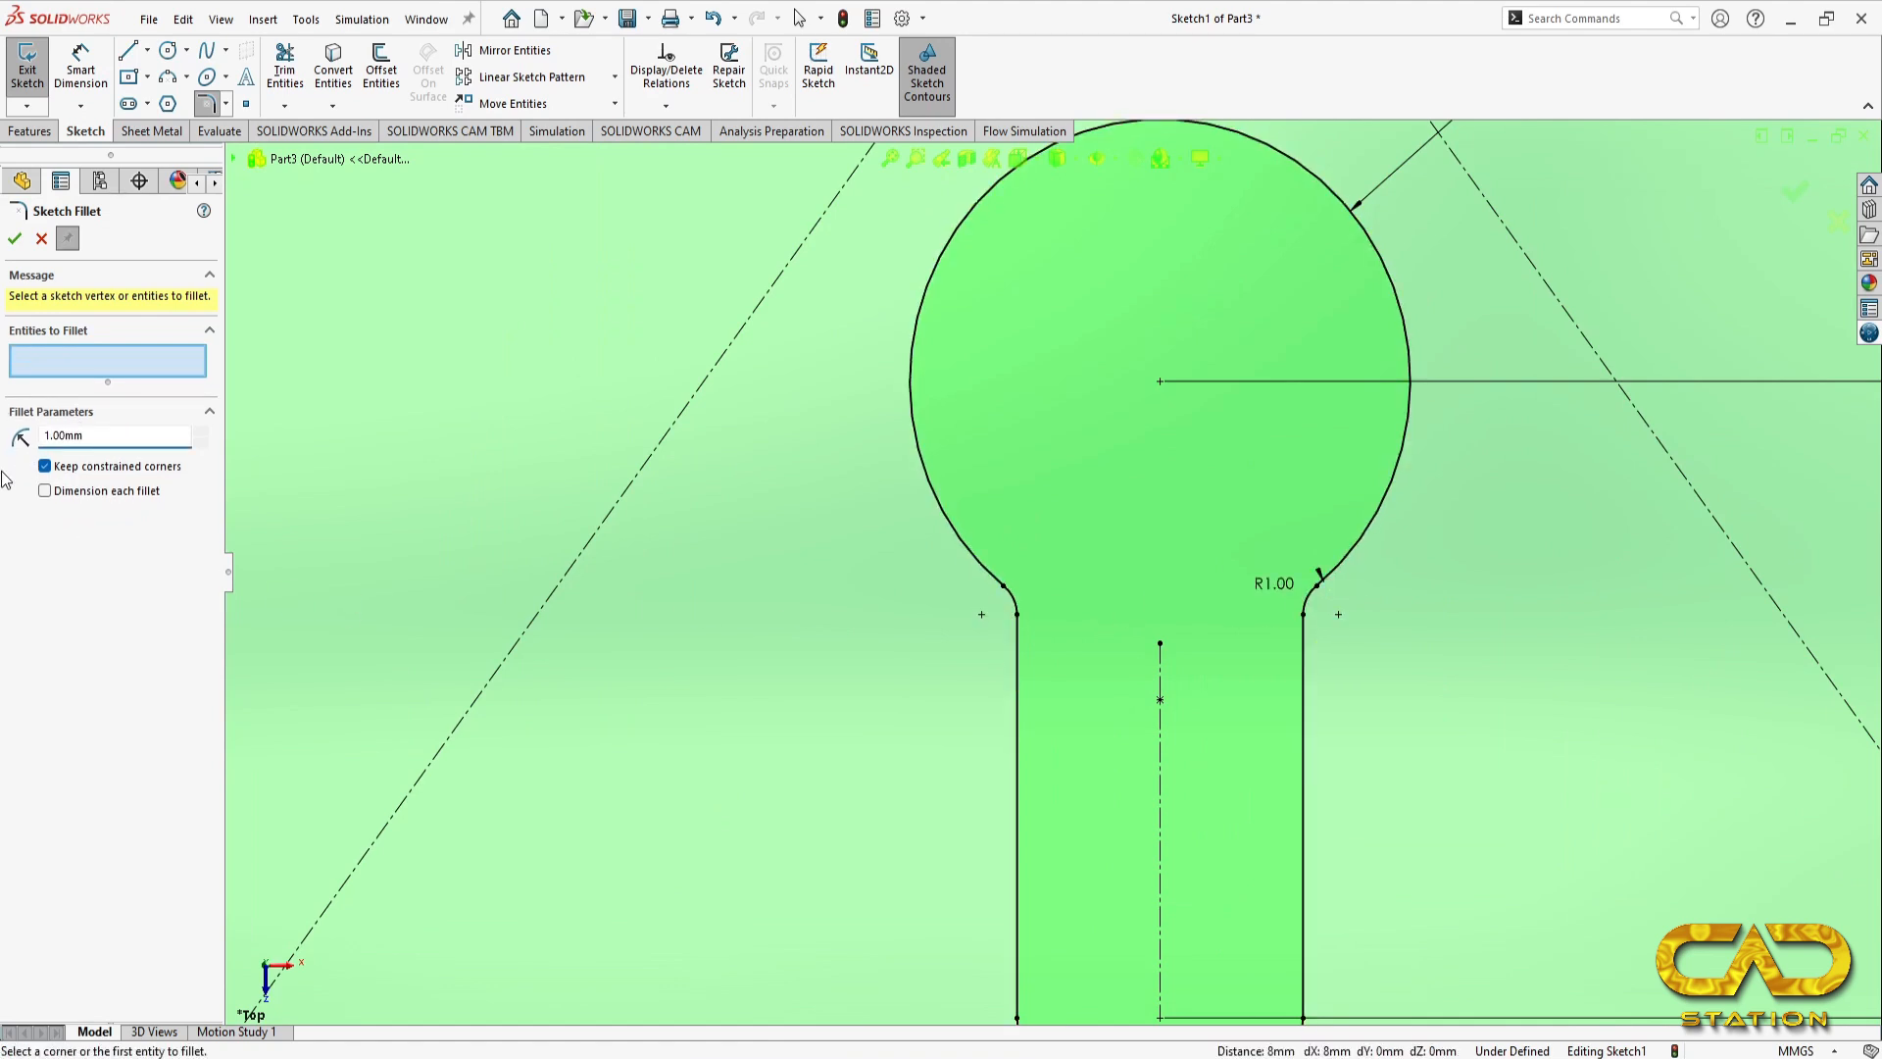
pyautogui.click(15, 238)
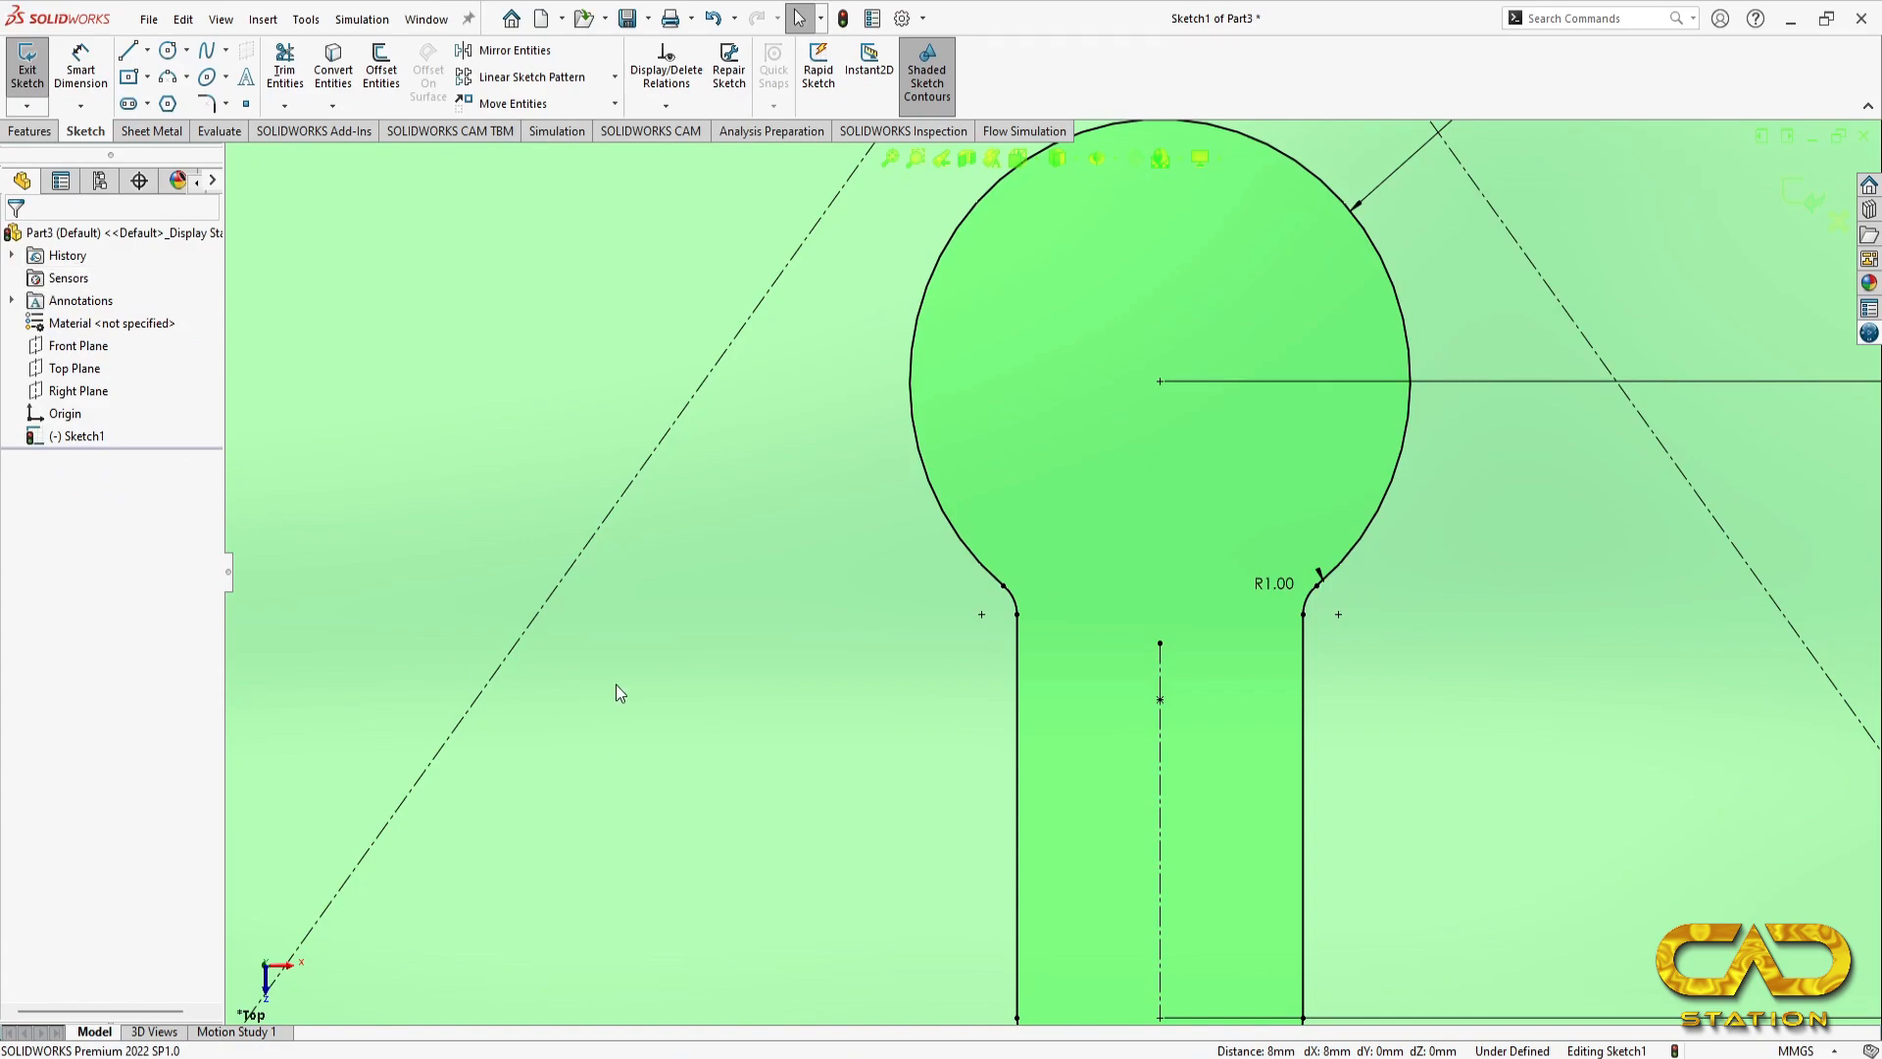
pyautogui.press('f')
# Step: Check the reference drawing and create a sheet-metal base flange 0.75 mm thick from the finished sketch
pyautogui.hotkey('alt', 'Tab')
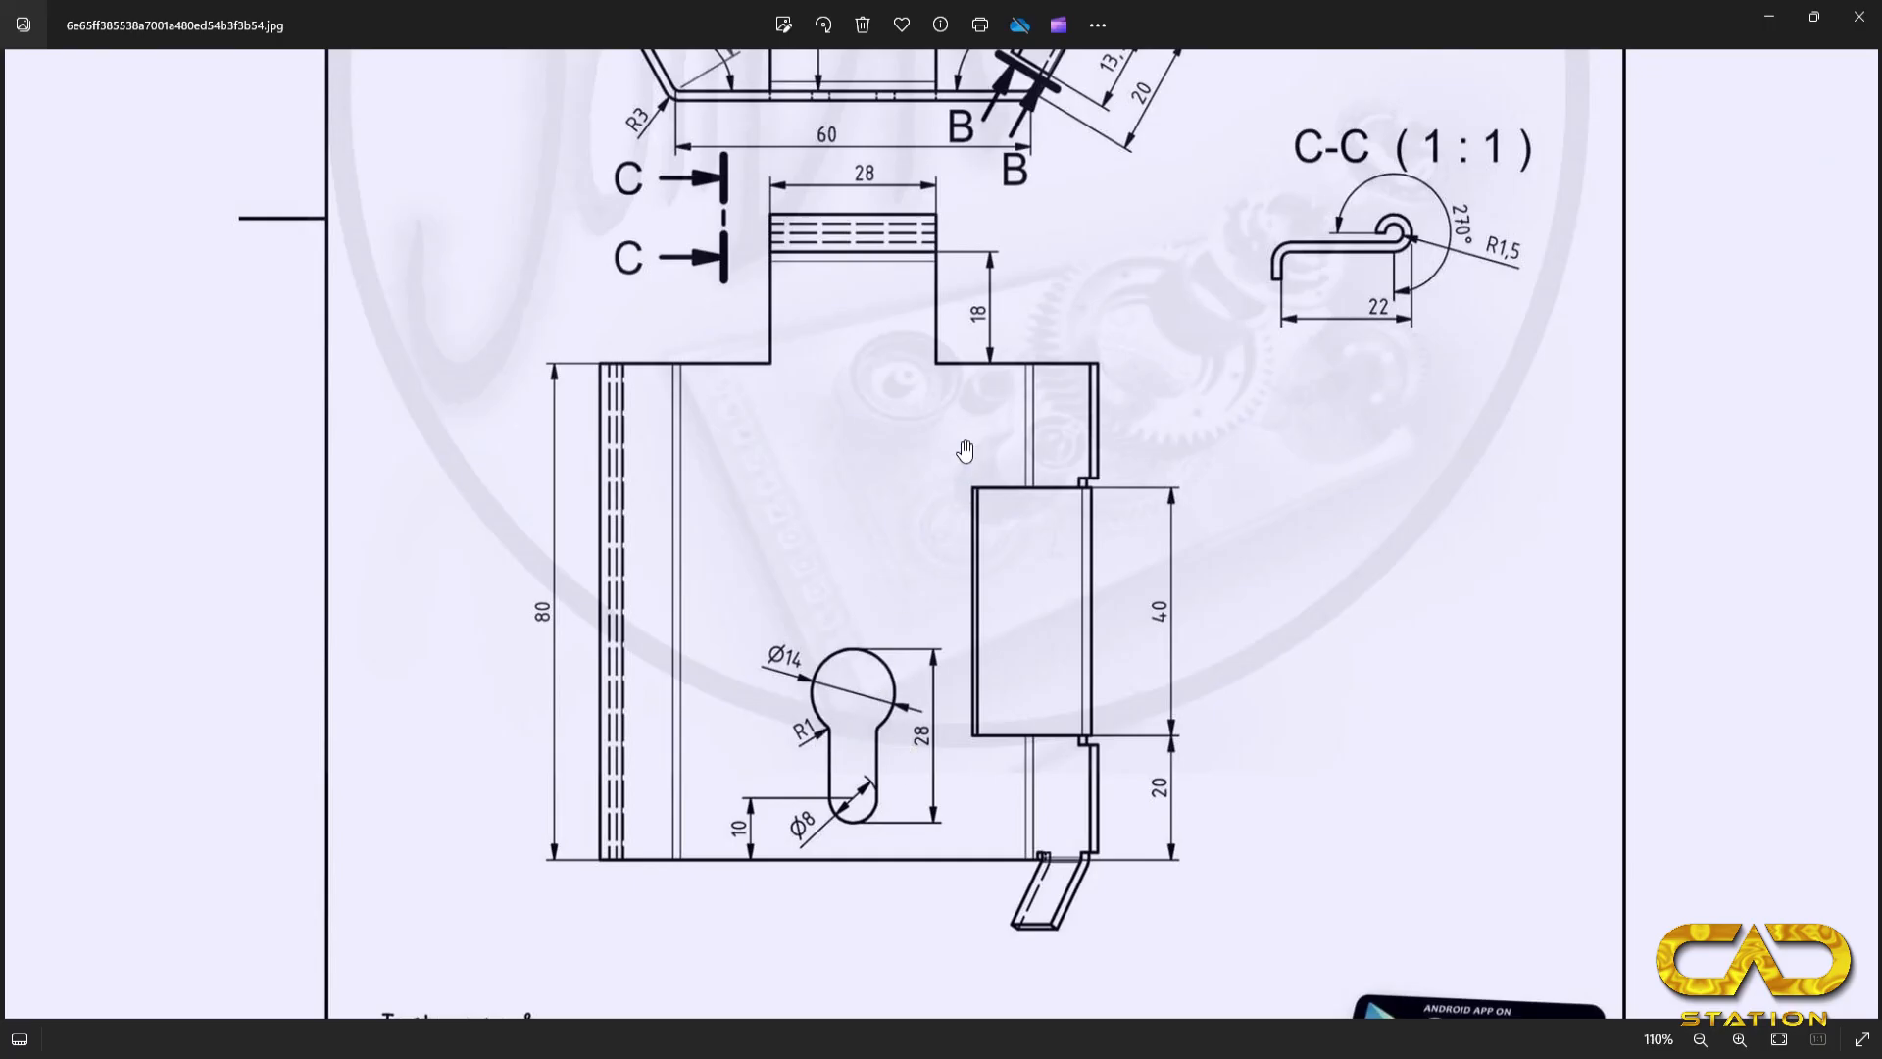
pyautogui.scroll(3, 961, 437)
pyautogui.scroll(-6, 963, 424)
pyautogui.moveTo(1166, 257); pyautogui.dragTo(1164, 479)
pyautogui.hotkey('alt', 'Tab')
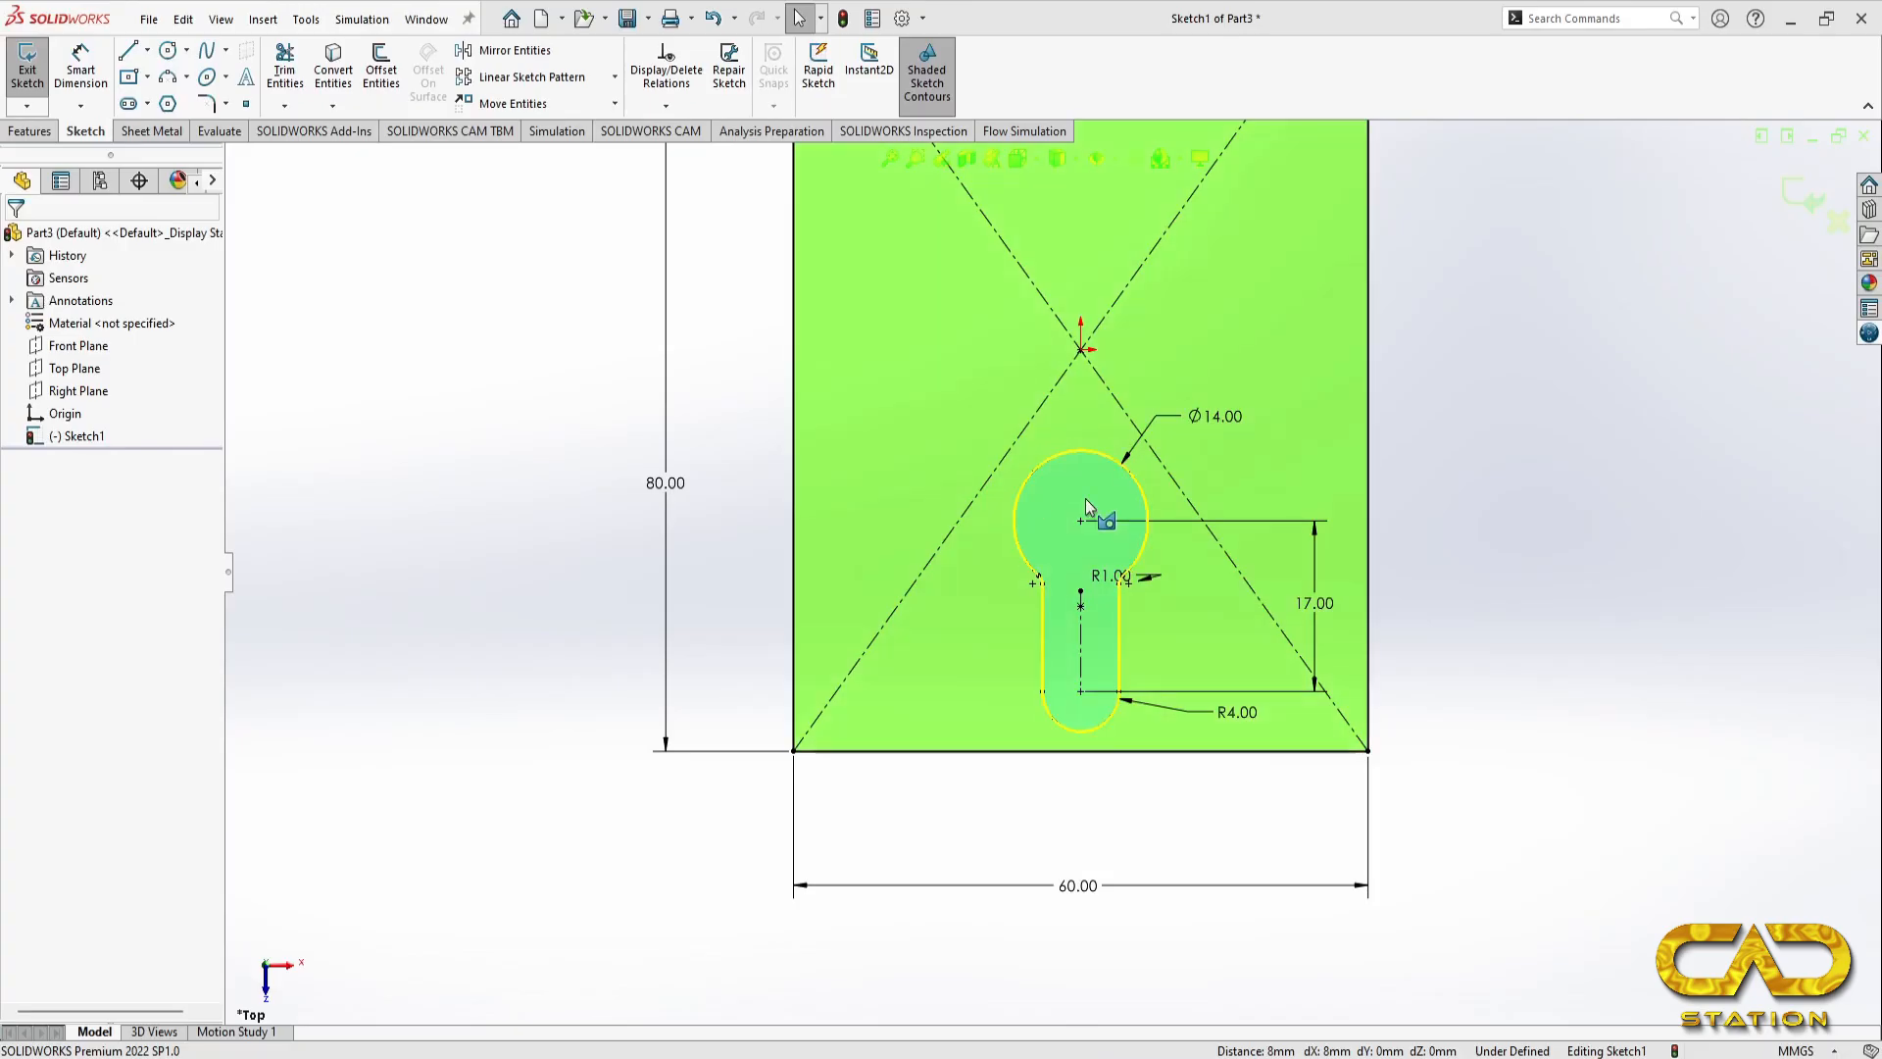
pyautogui.click(889, 158)
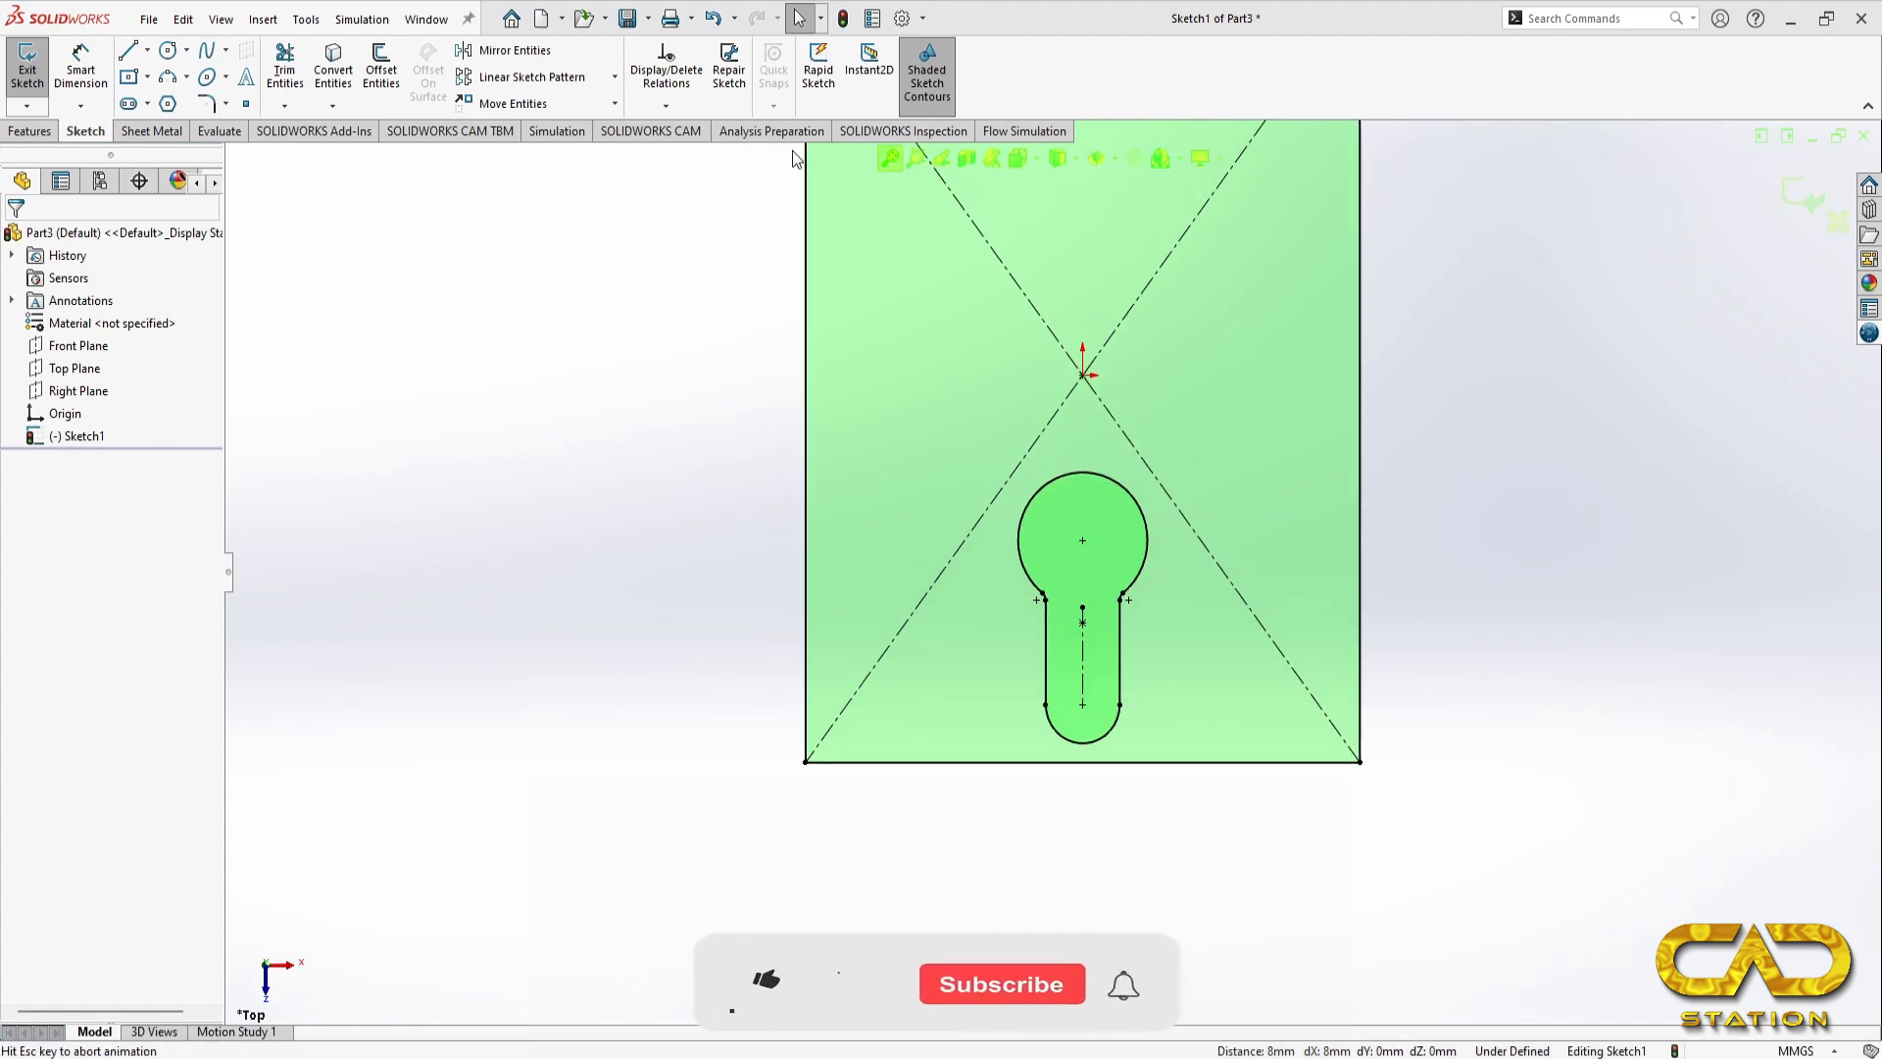
pyautogui.click(126, 131)
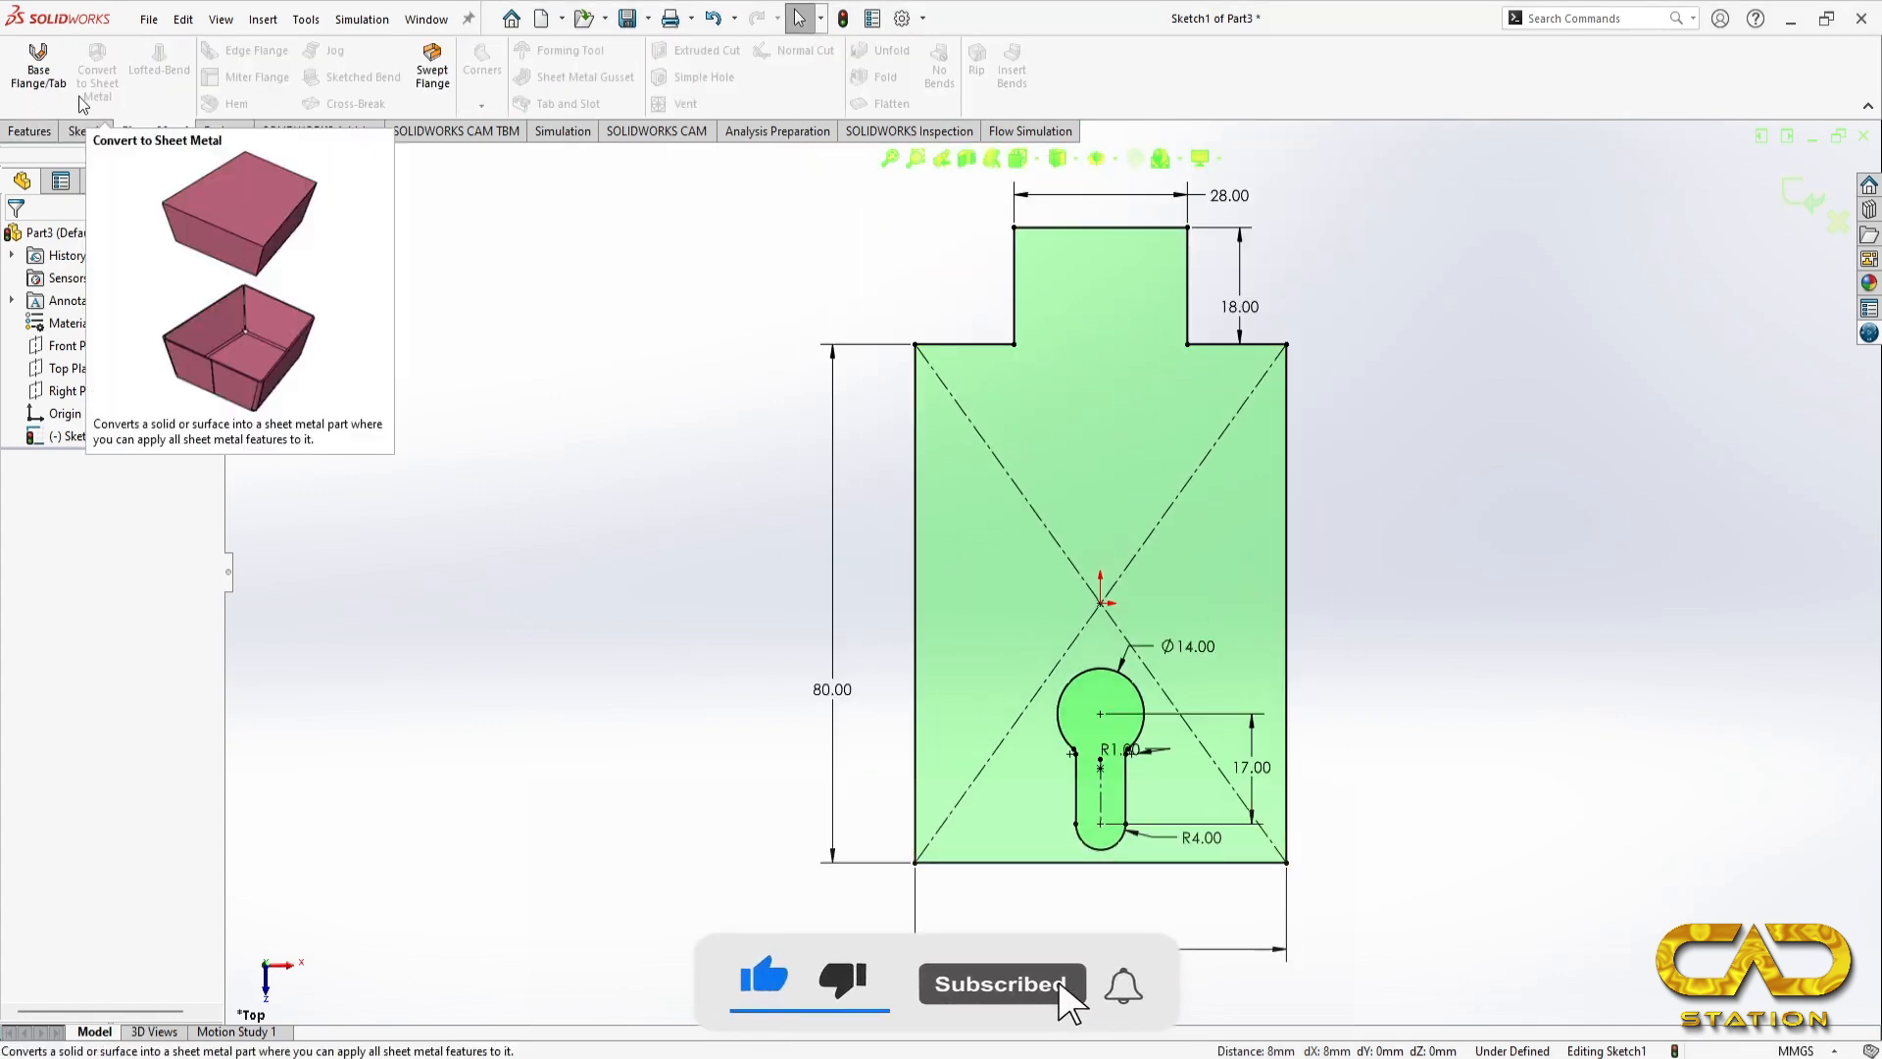
pyautogui.click(45, 75)
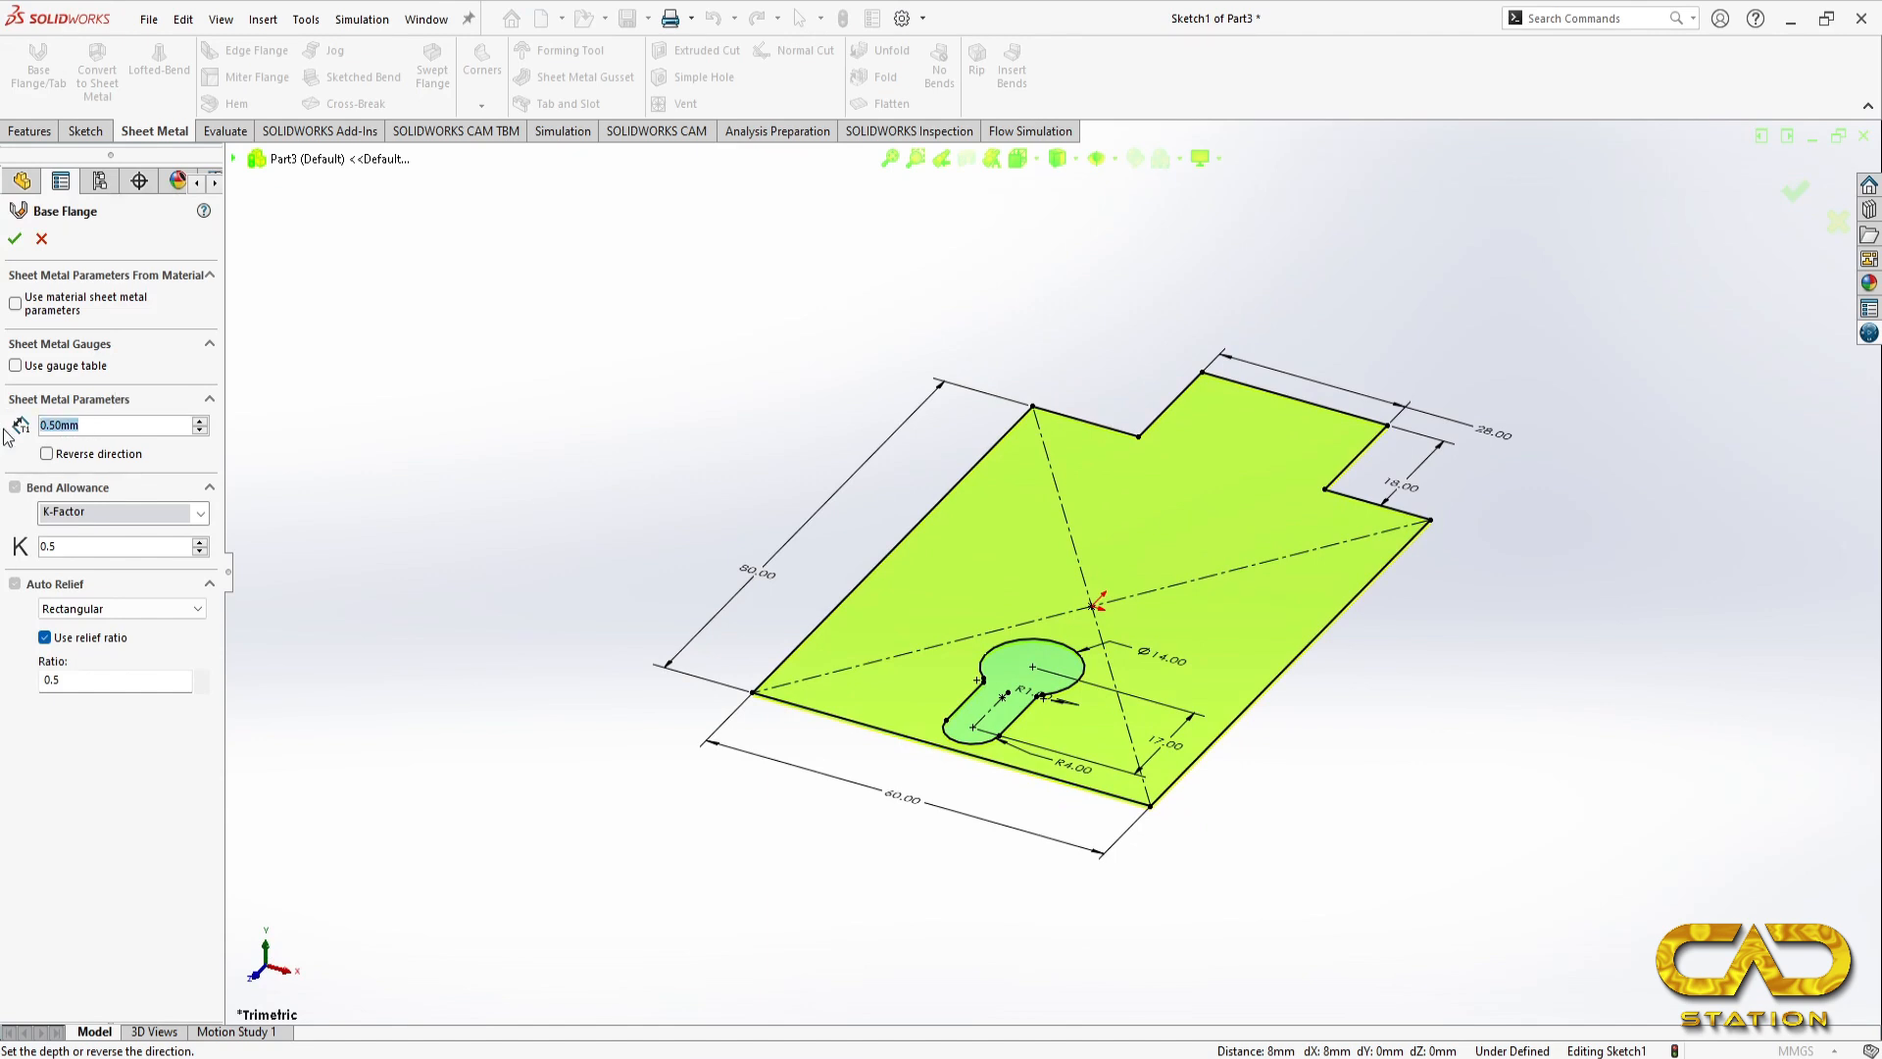
pyautogui.write('75')
pyautogui.press('Return')
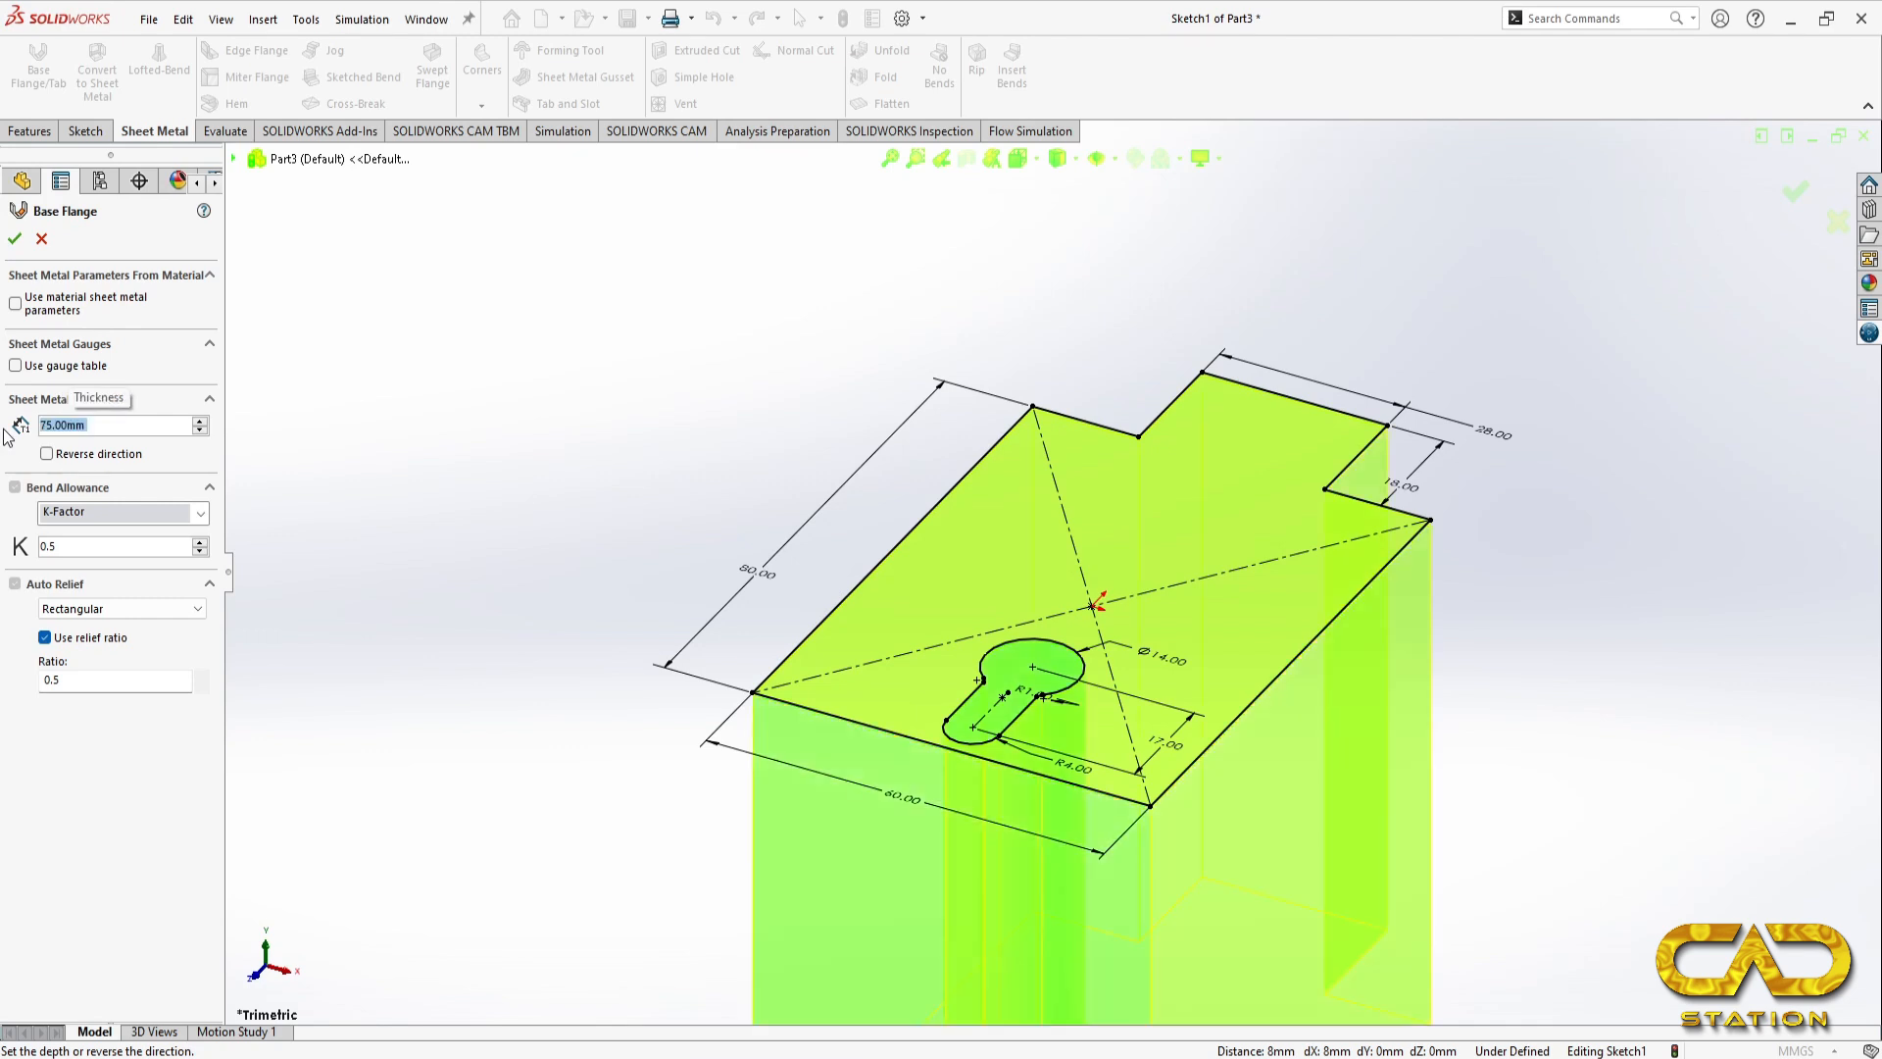
pyautogui.write('075')
pyautogui.write('0.75')
pyautogui.press('Return')
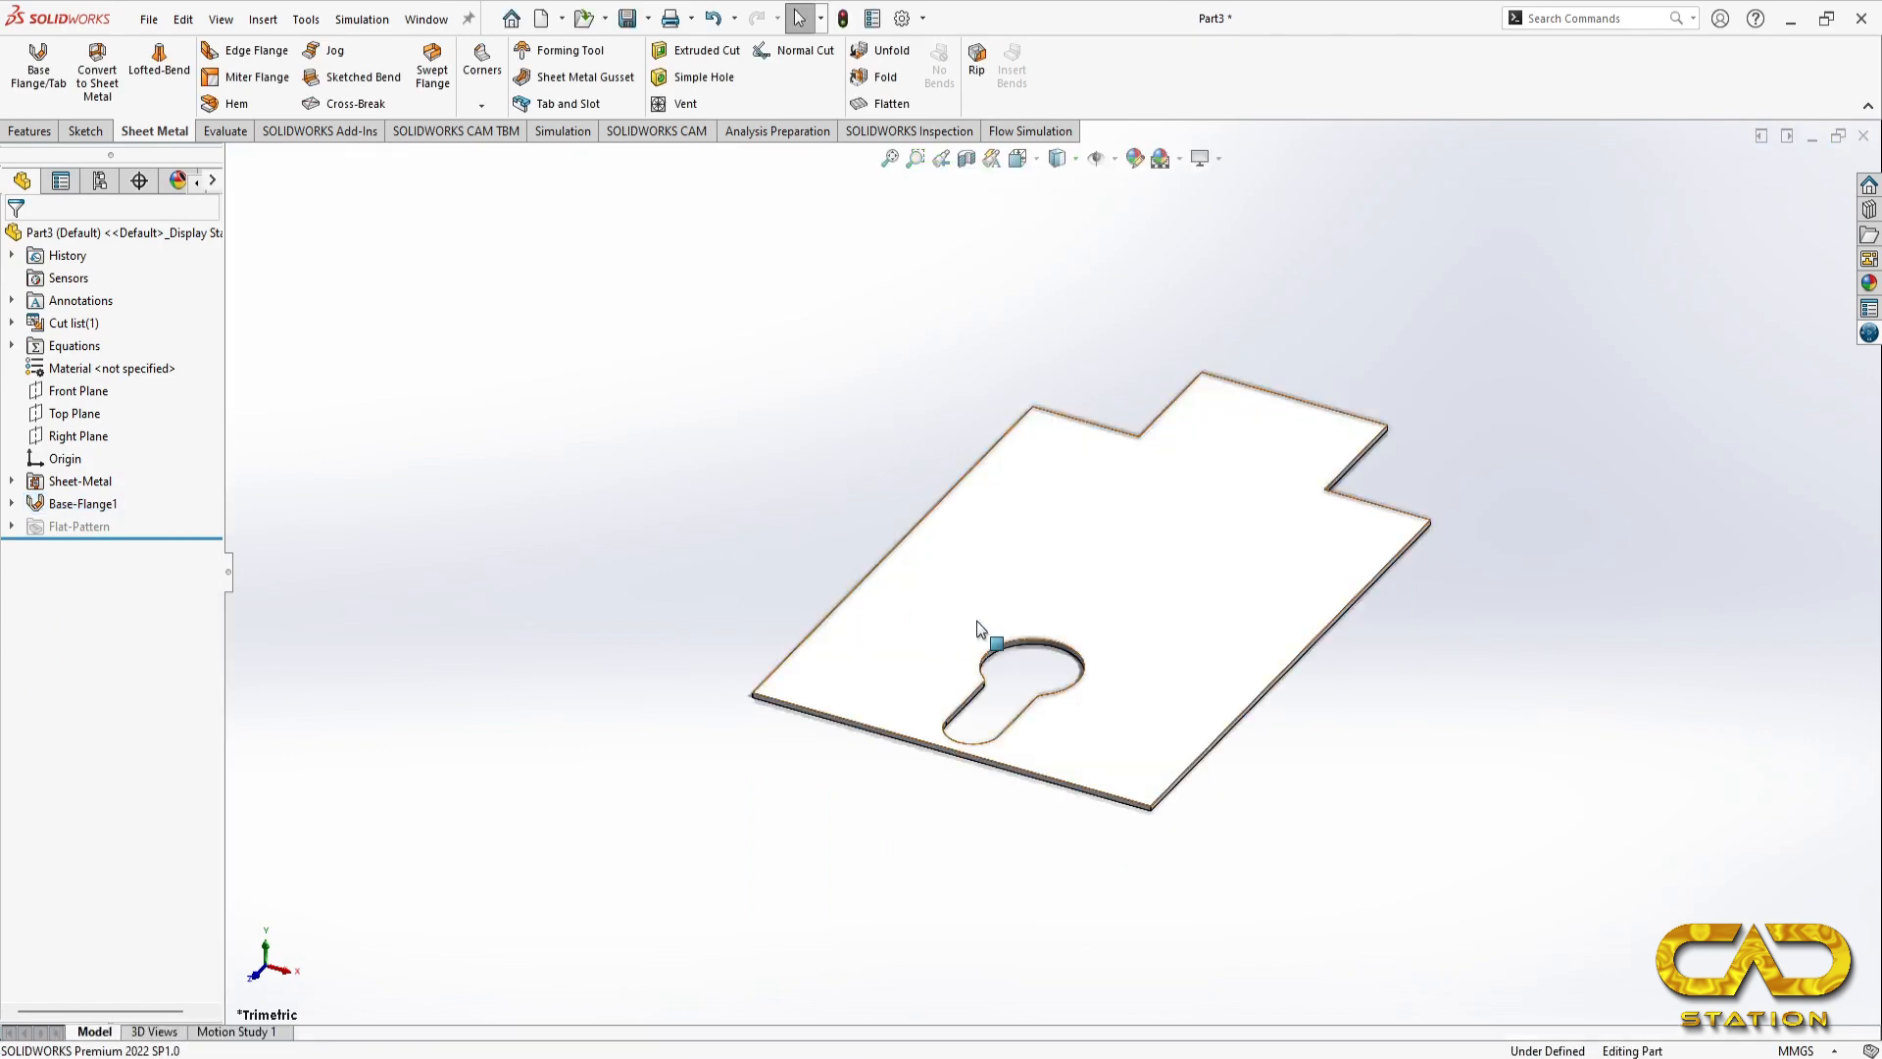
# Step: Examine the bracket's bends and pictorial view in the reference drawing and orient the part to a matching isometric view
pyautogui.hotkey('ctrl', '7')
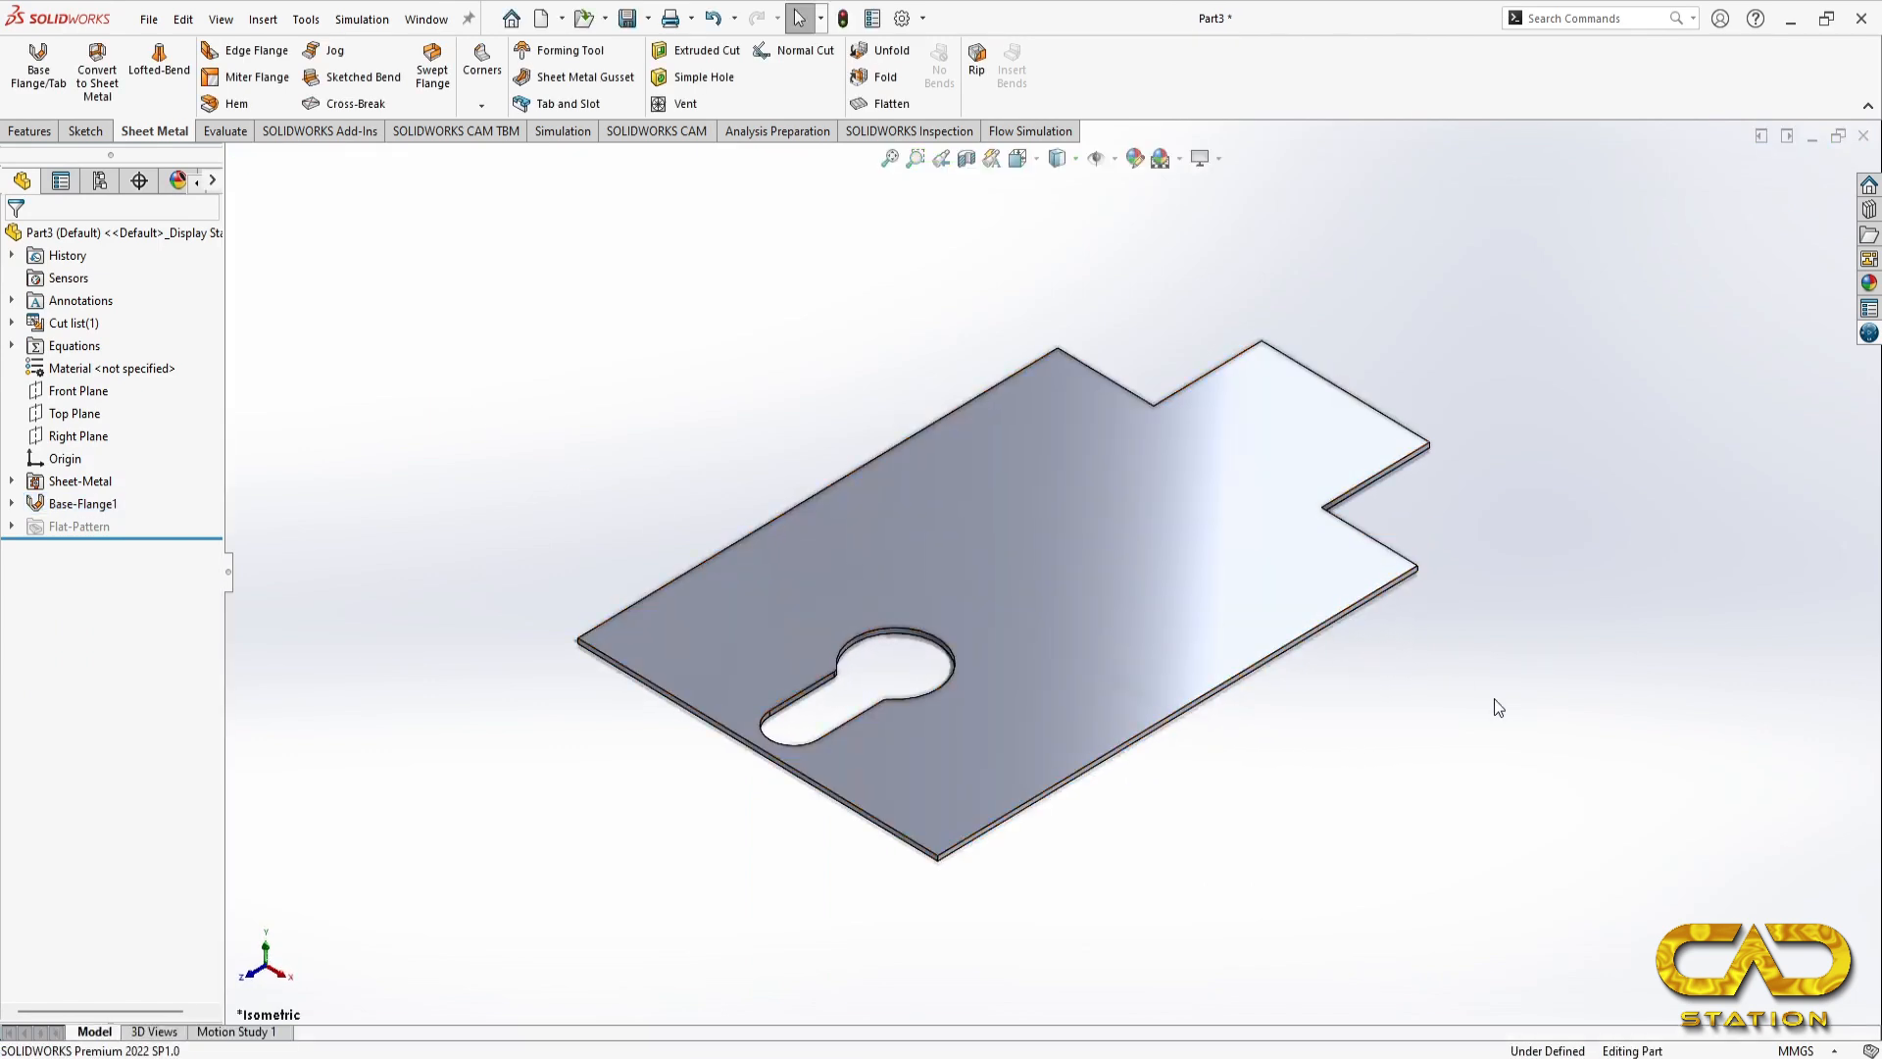
pyautogui.hotkey('alt', 'Tab')
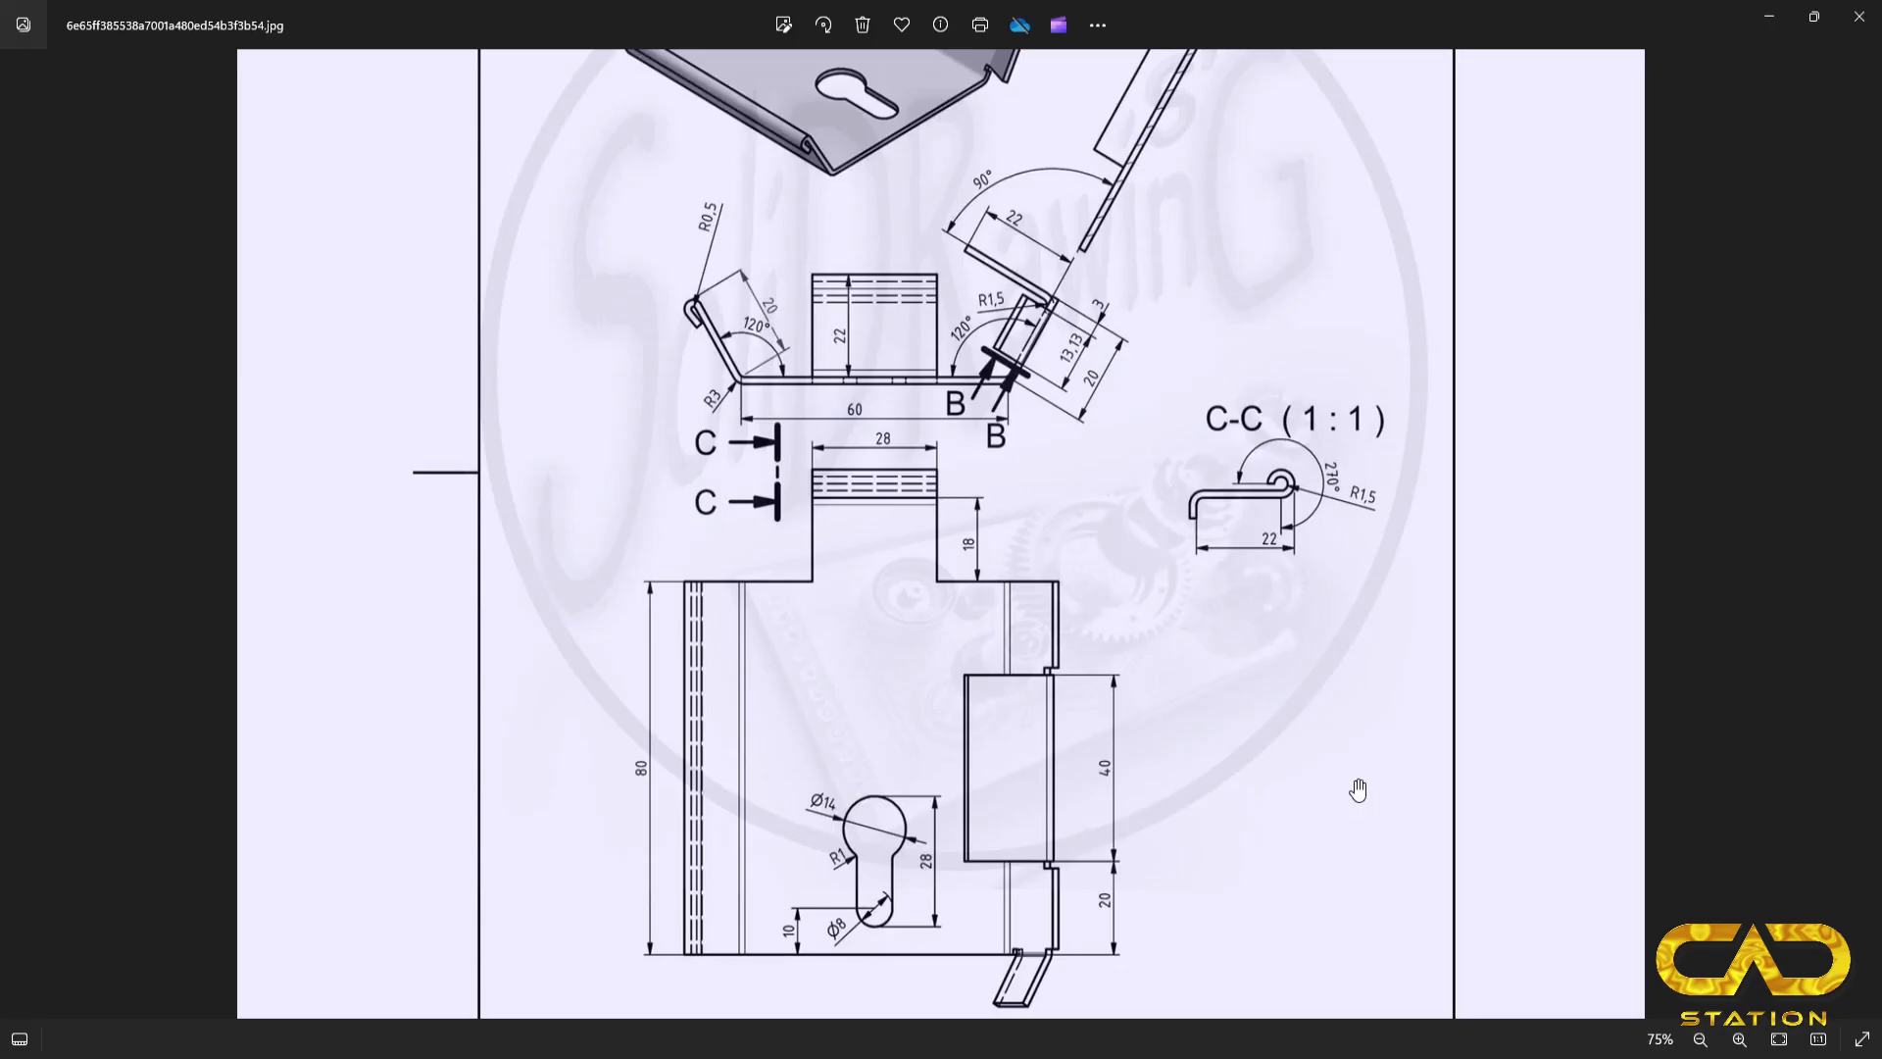
pyautogui.scroll(3, 938, 299)
pyautogui.scroll(-3, 934, 294)
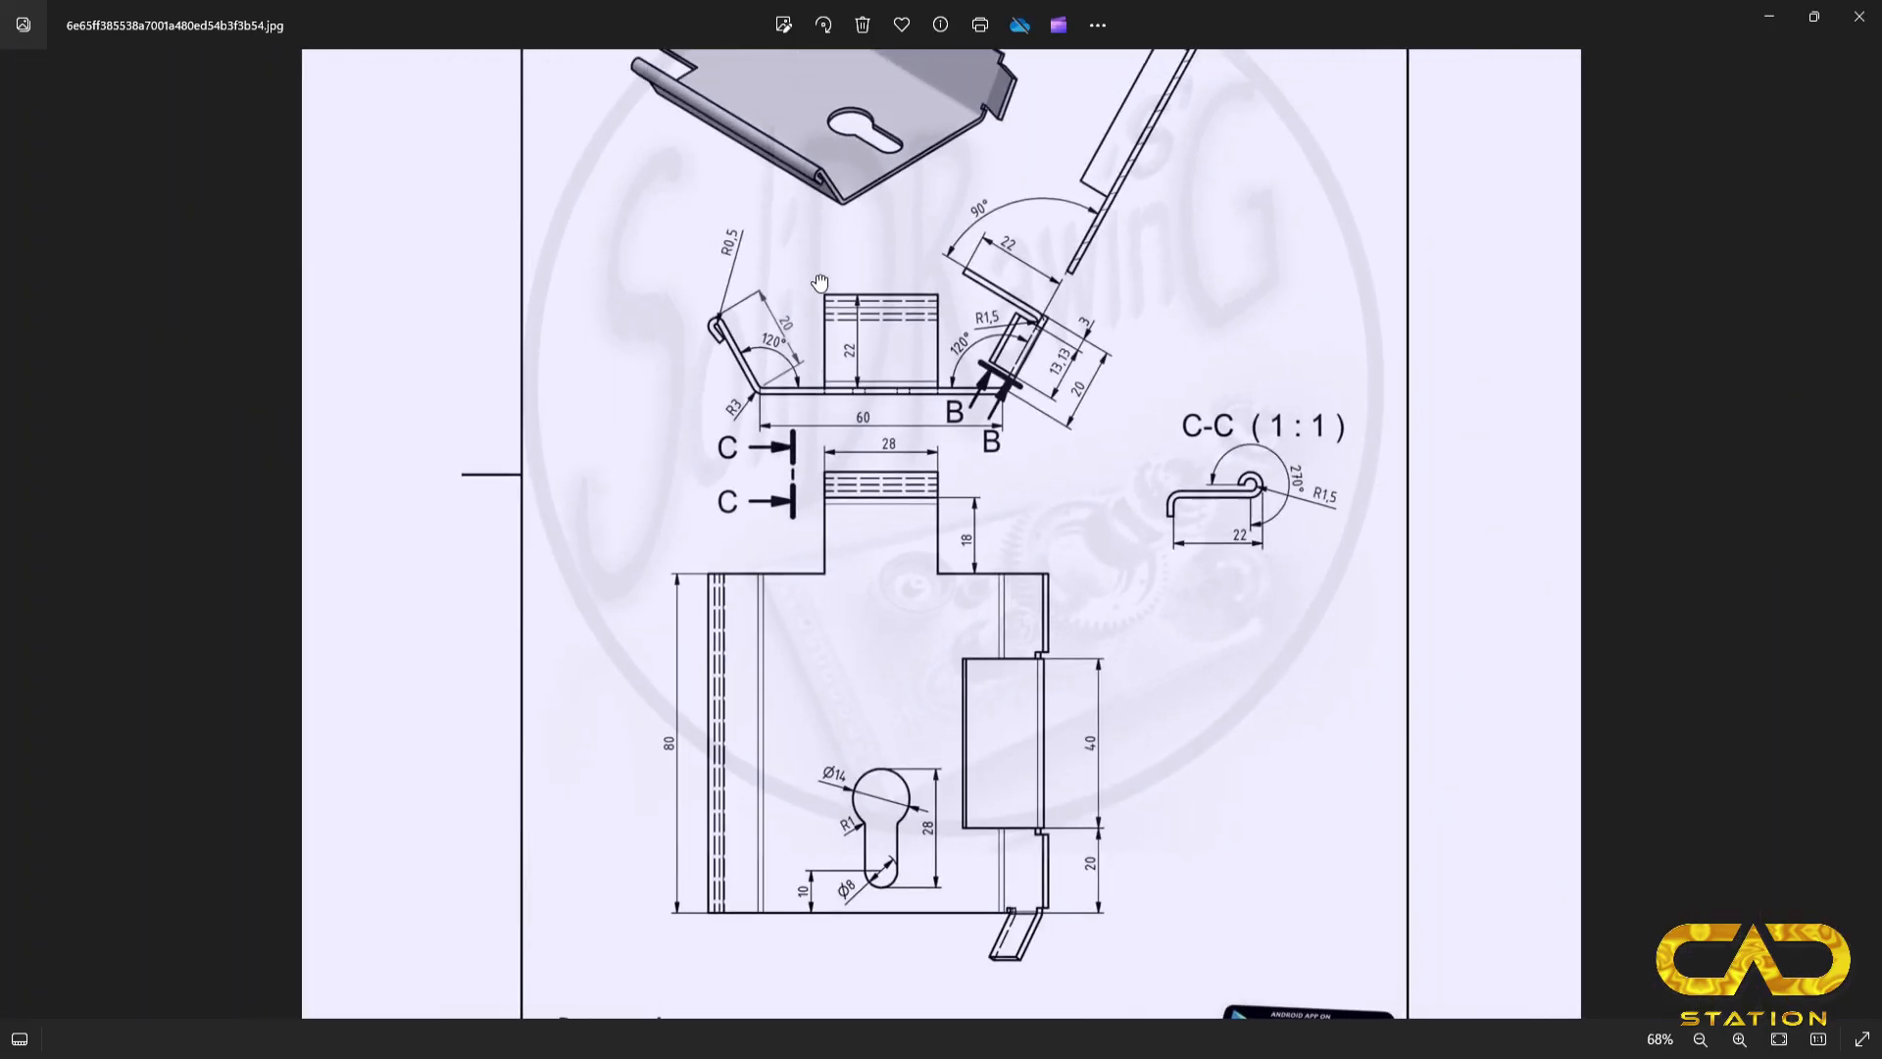
pyautogui.moveTo(811, 258); pyautogui.dragTo(891, 487)
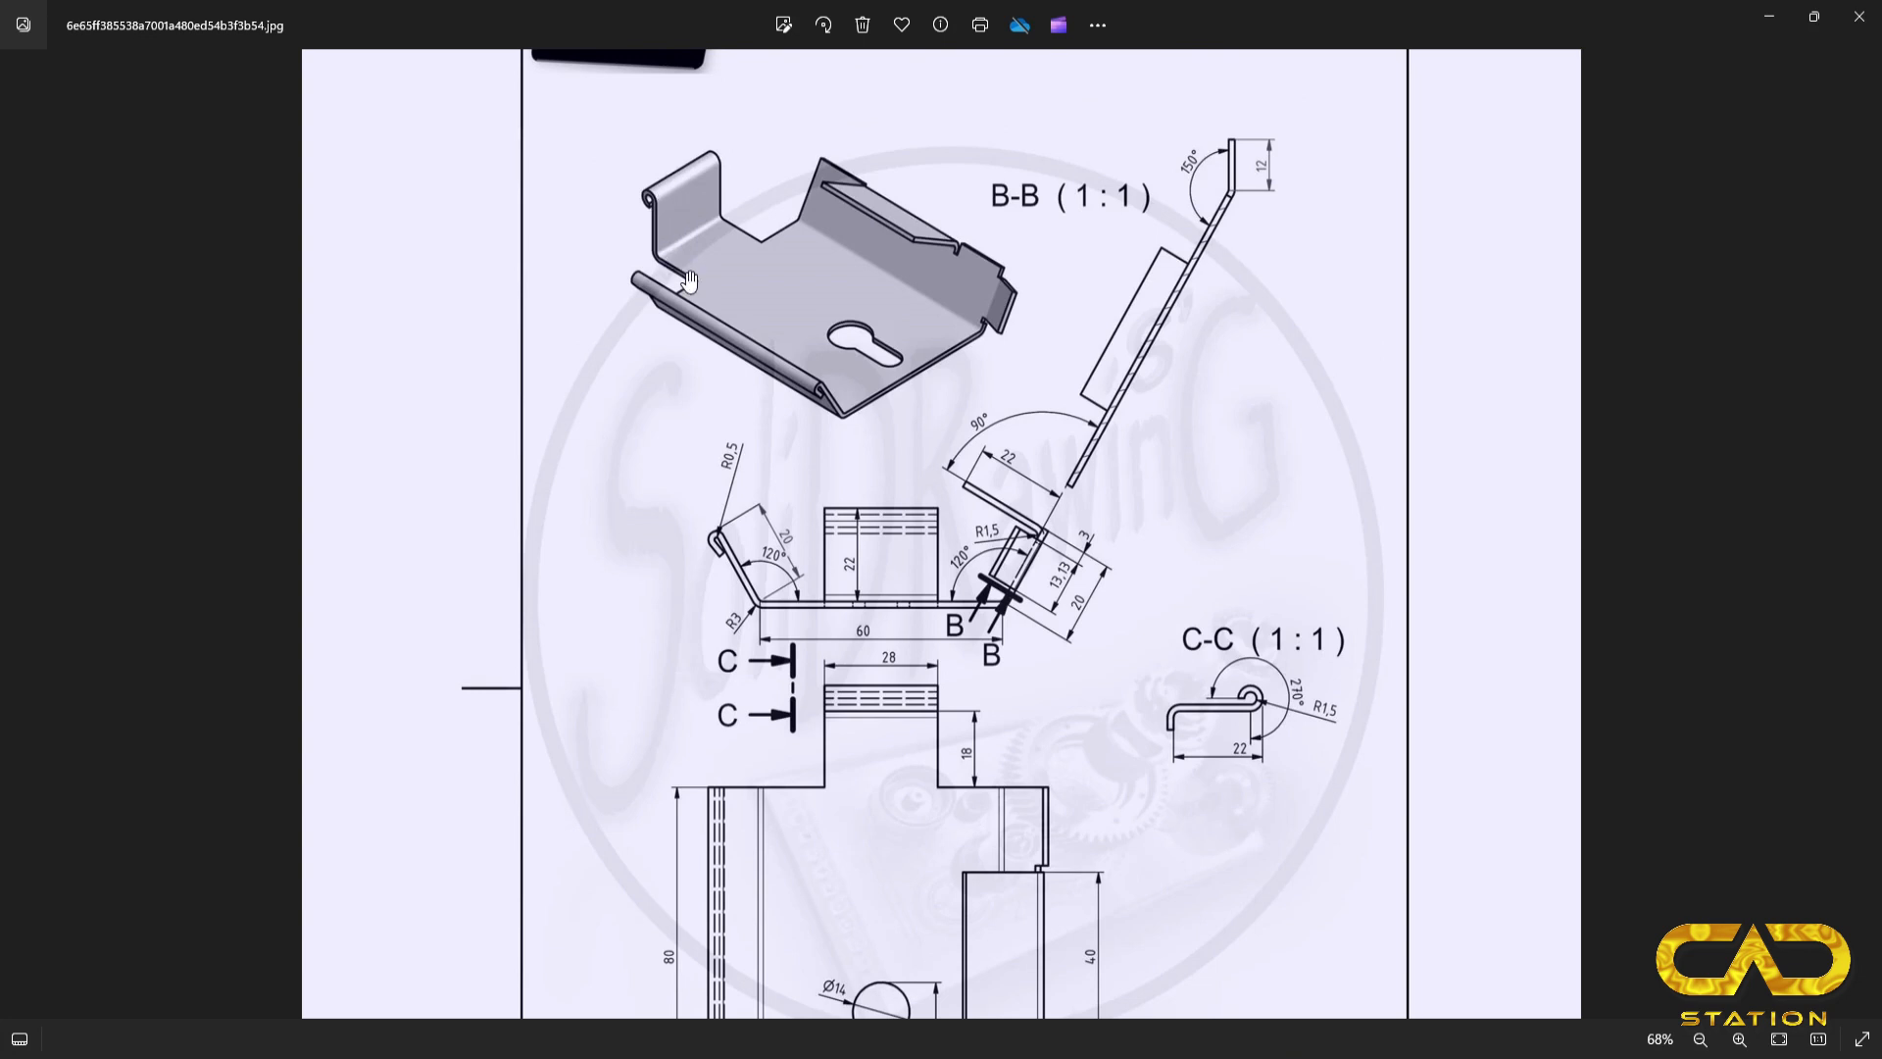
pyautogui.hotkey('alt', 'Tab')
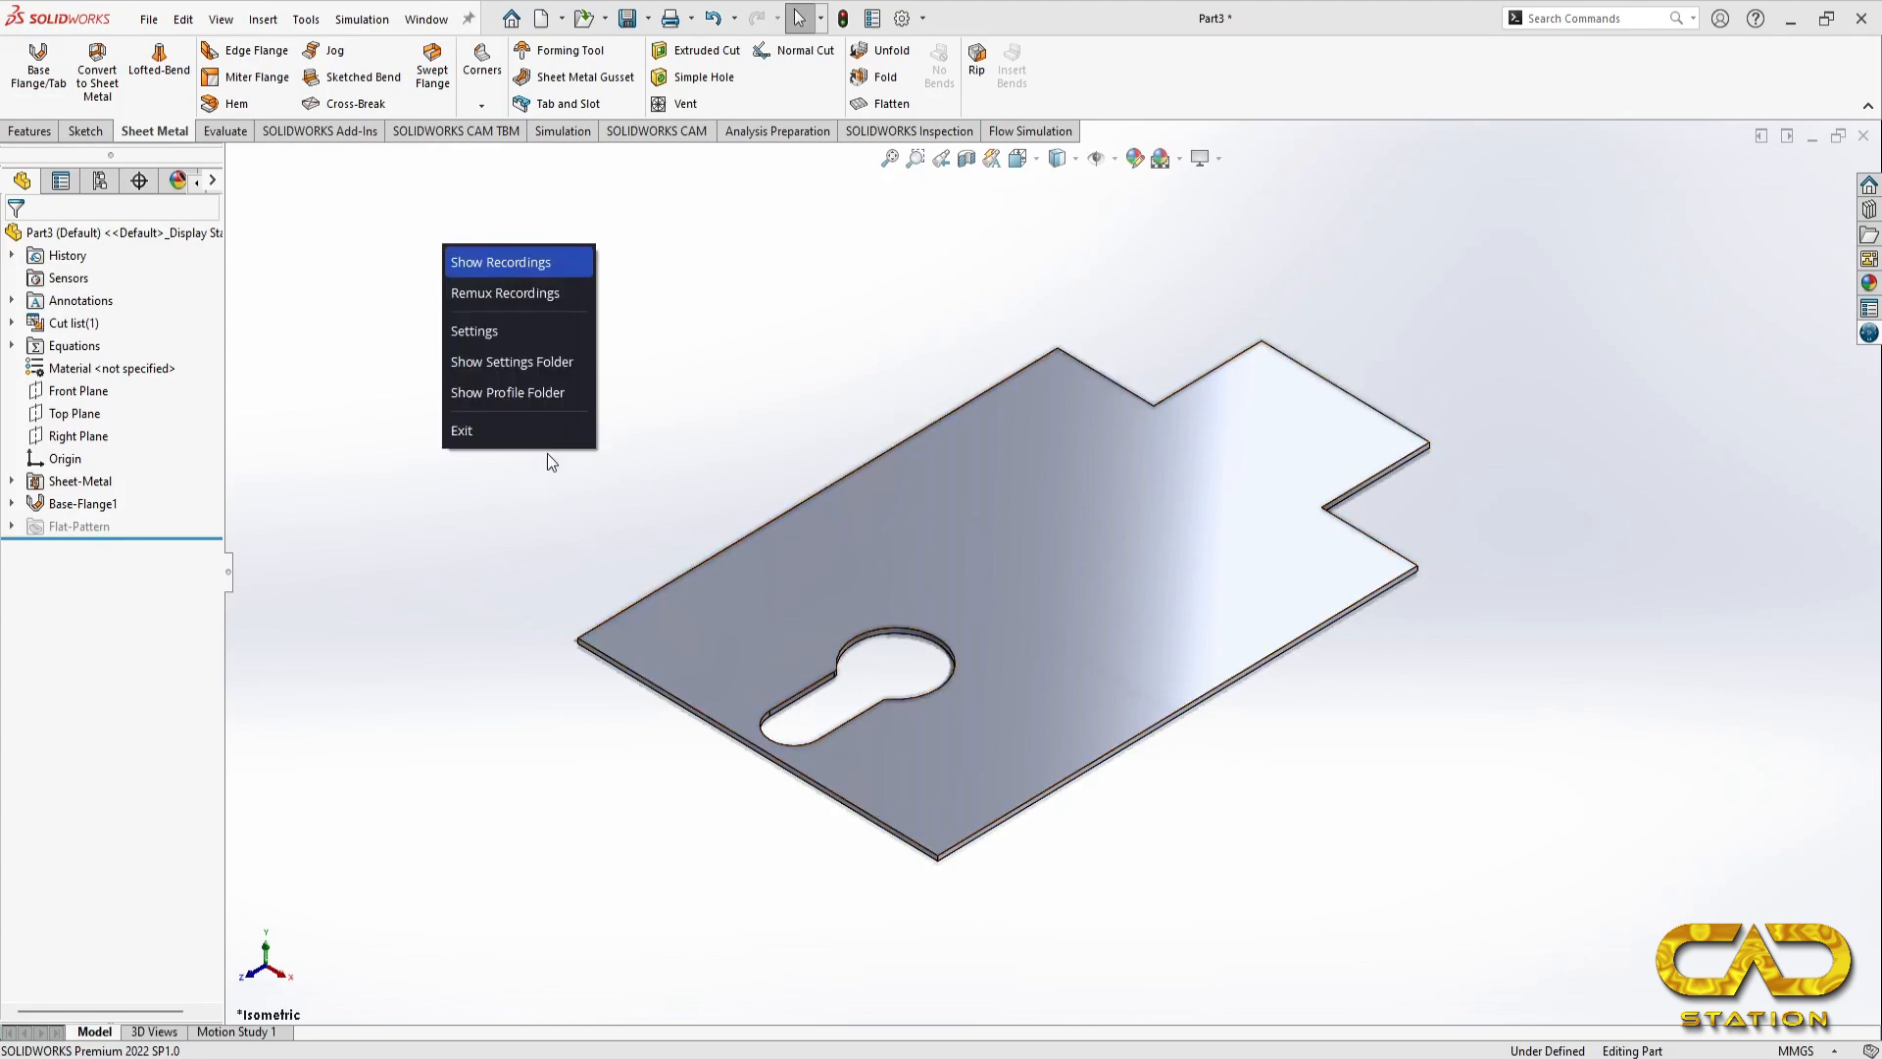
pyautogui.press('space')
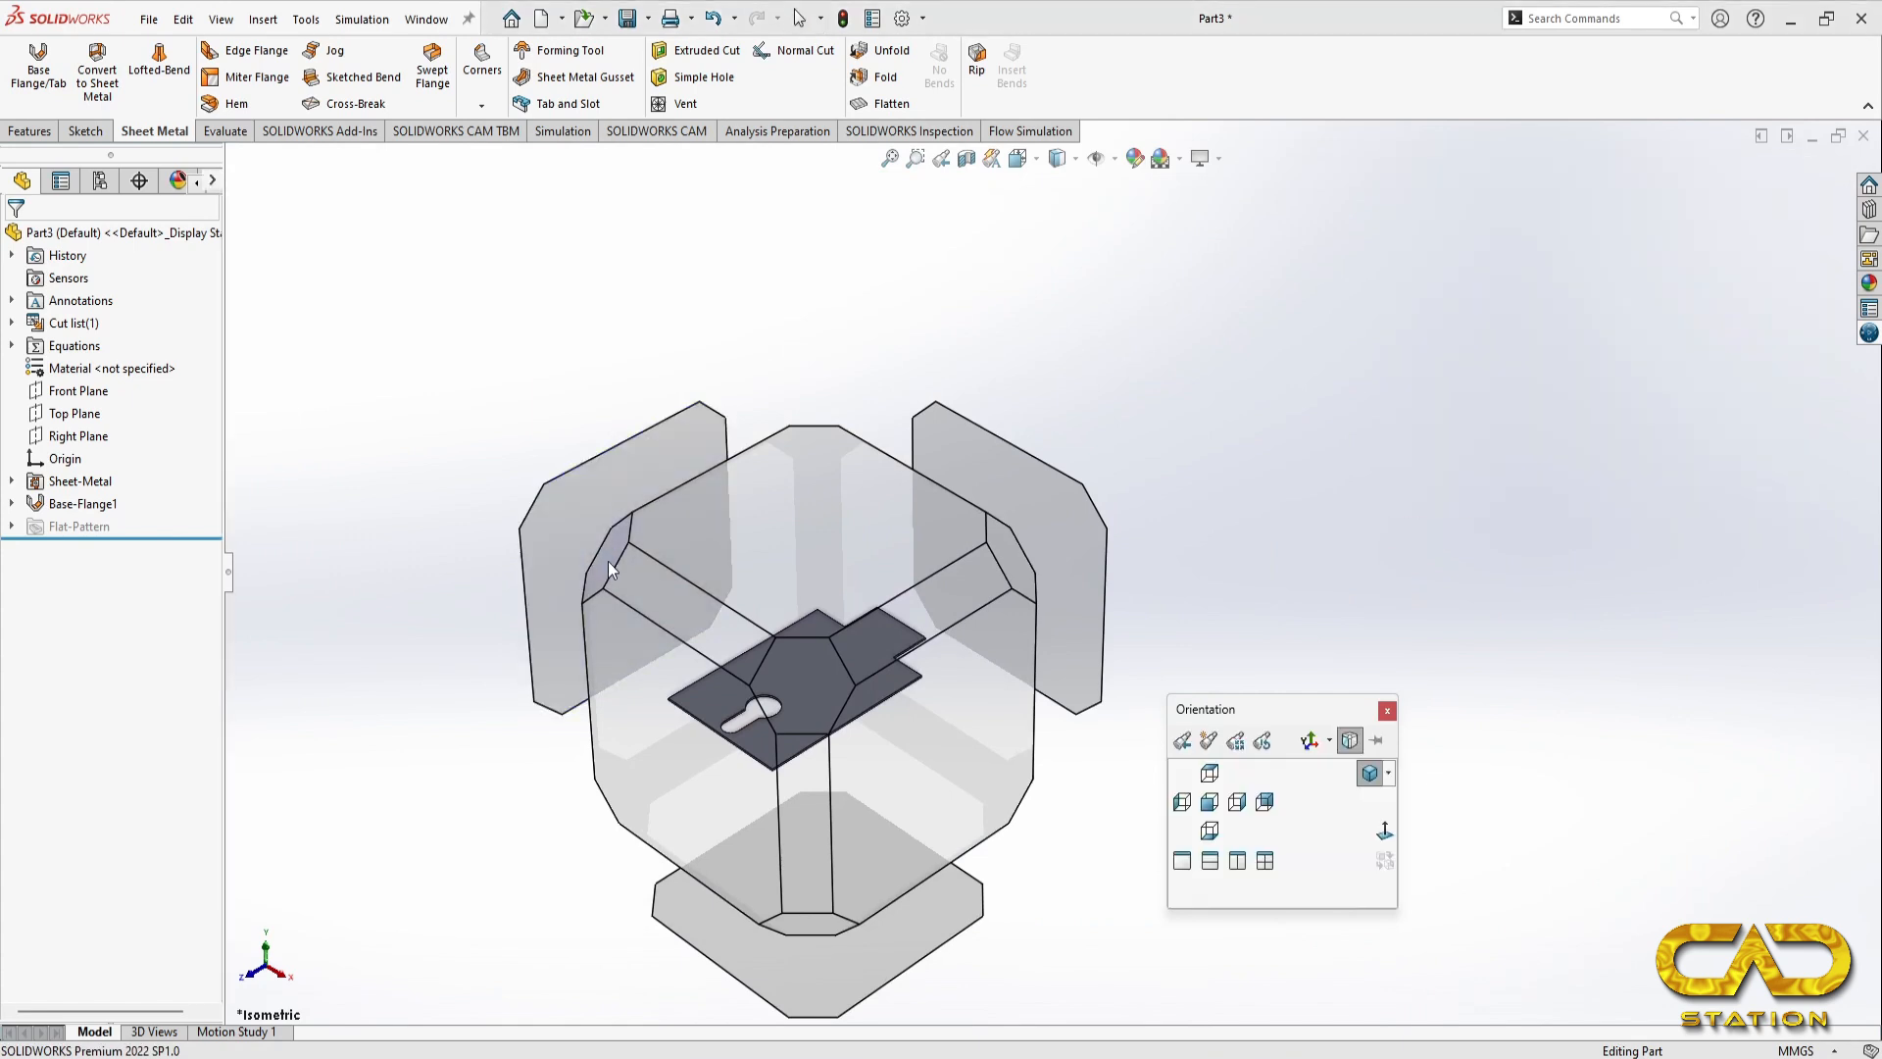
pyautogui.click(608, 560)
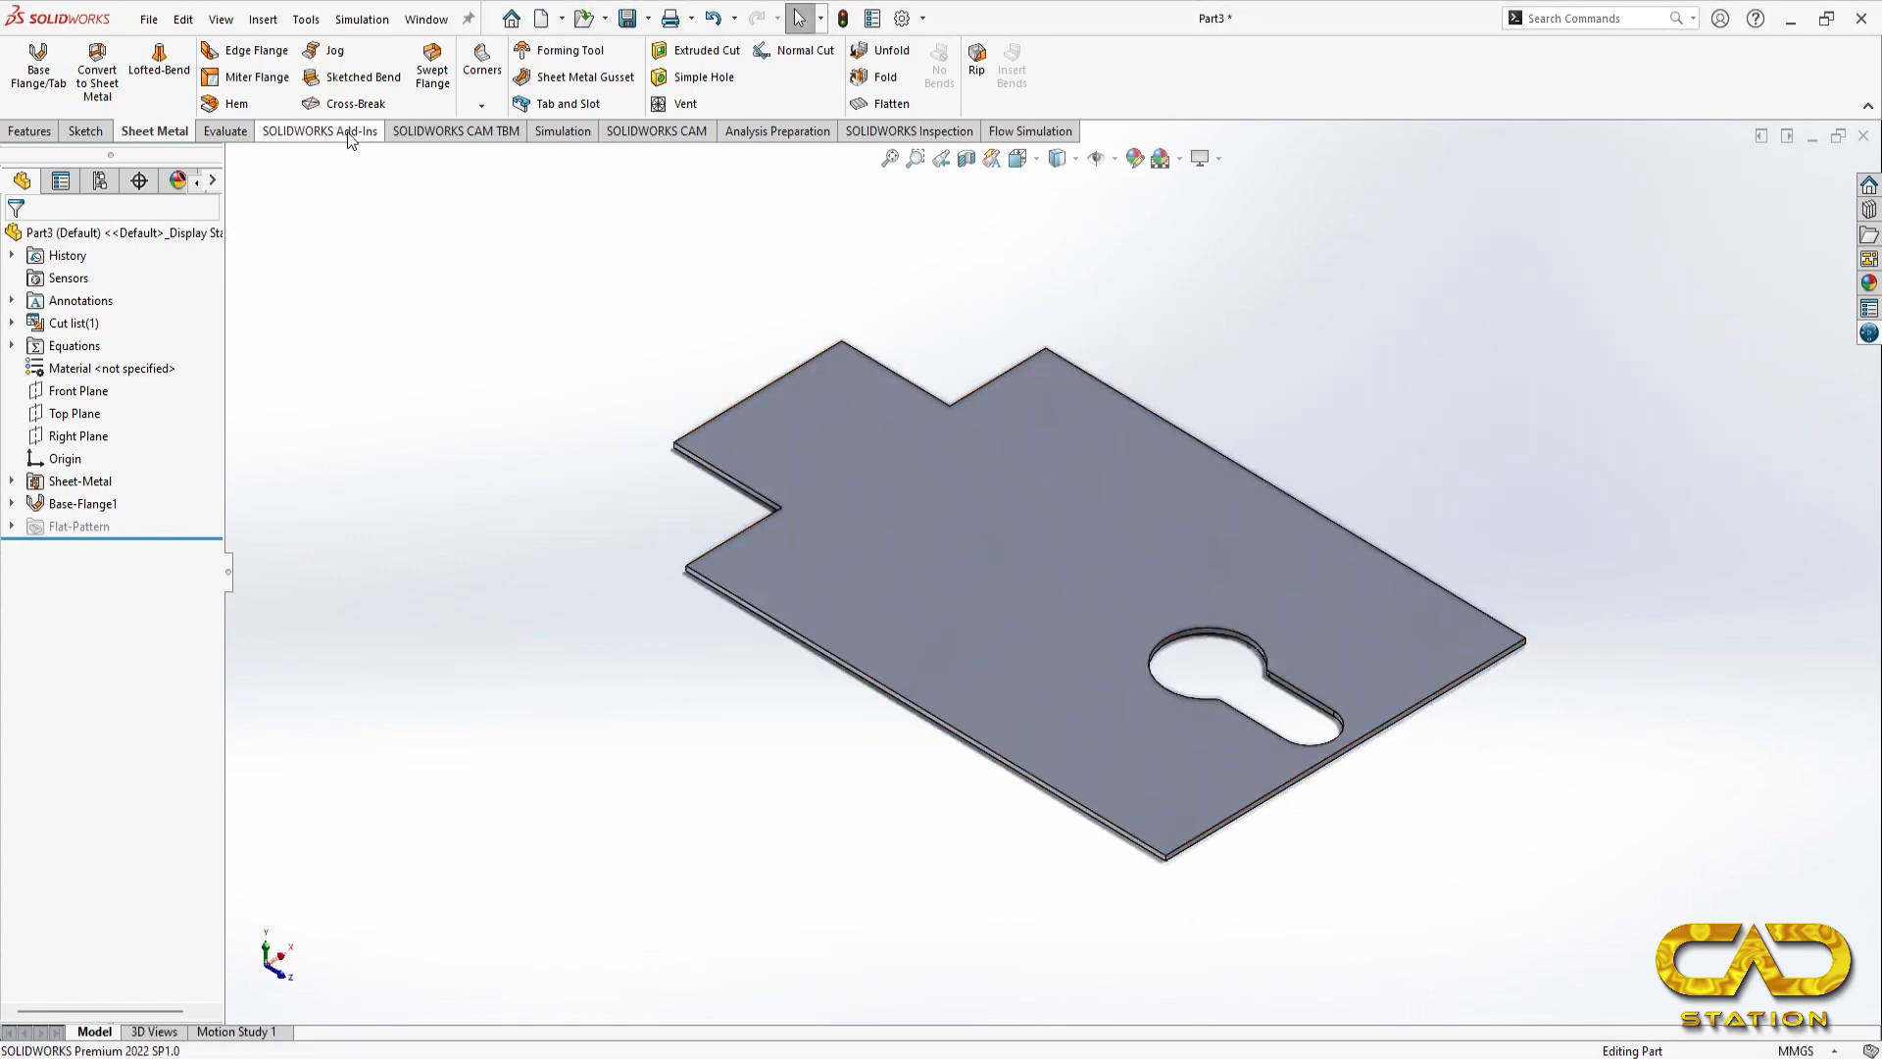
# Step: Place an edge flange on the upper end edge of the narrow tab, extending upward about 15 mm at 90 degrees
pyautogui.click(250, 50)
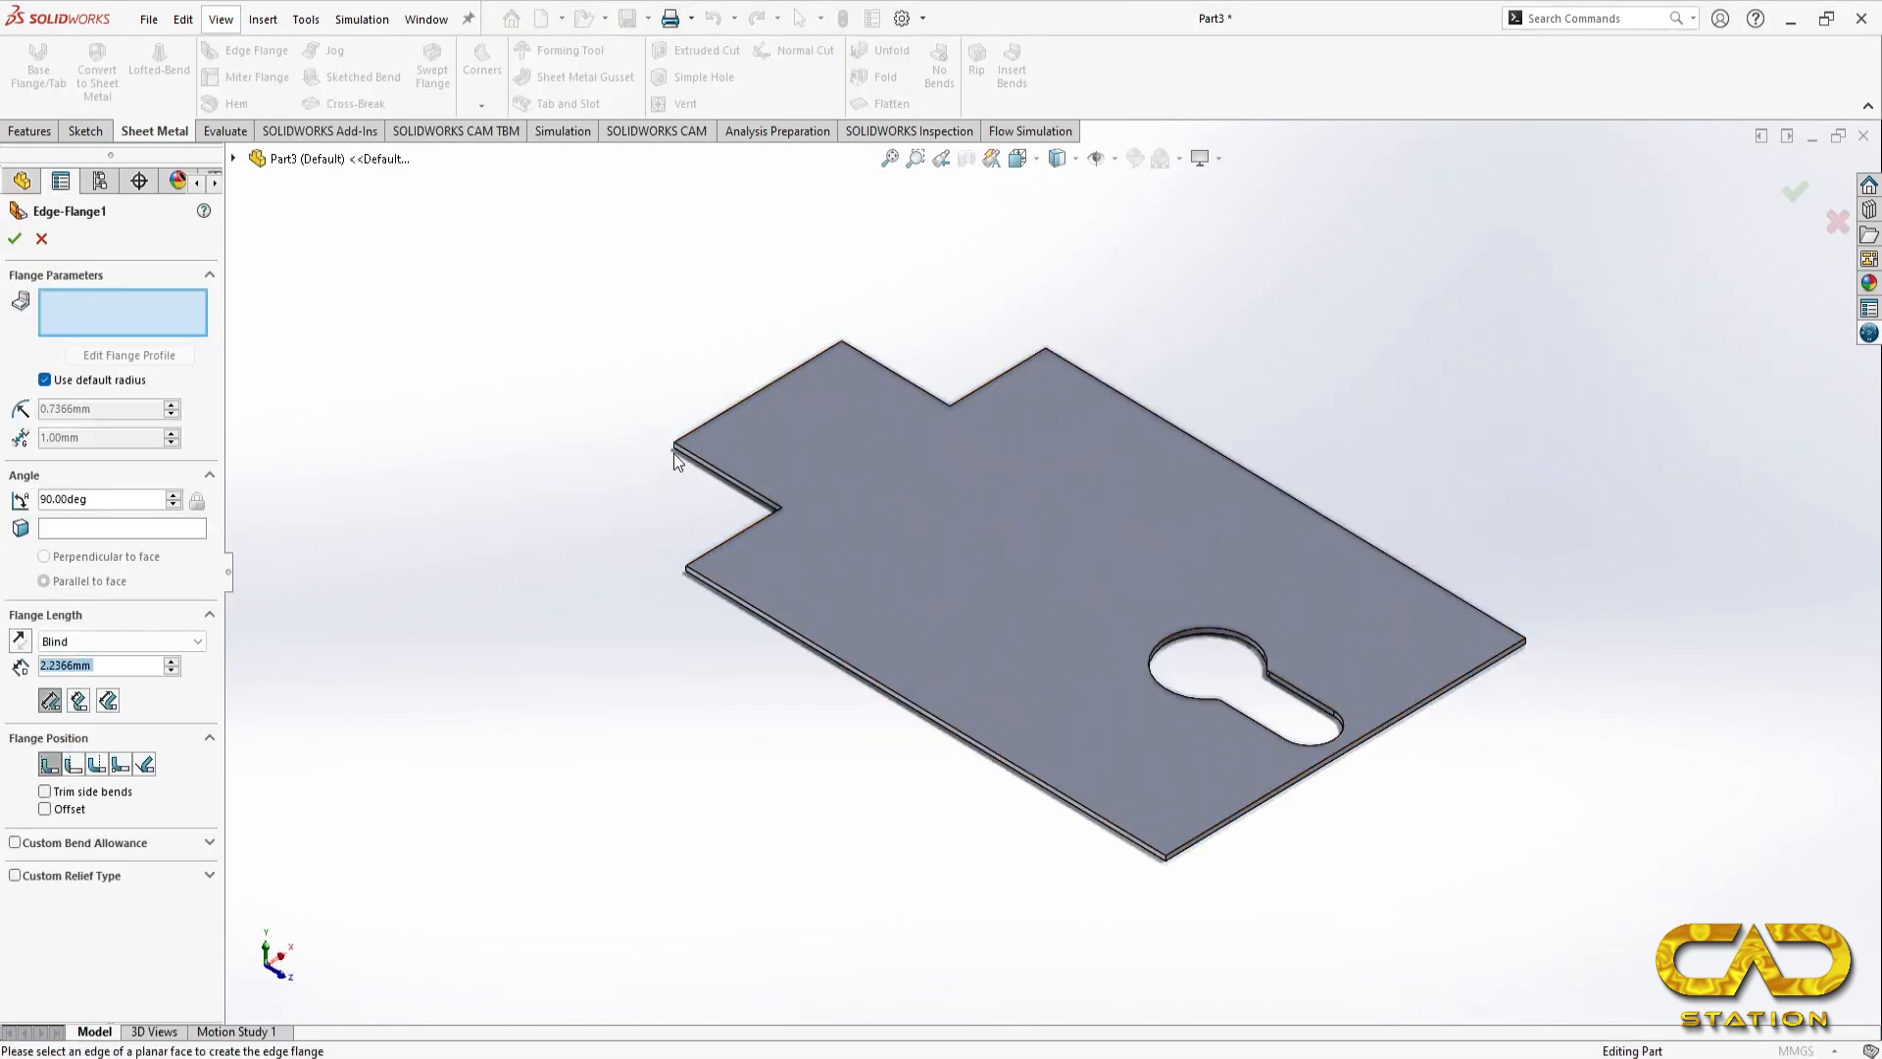
pyautogui.scroll(-5, 673, 456)
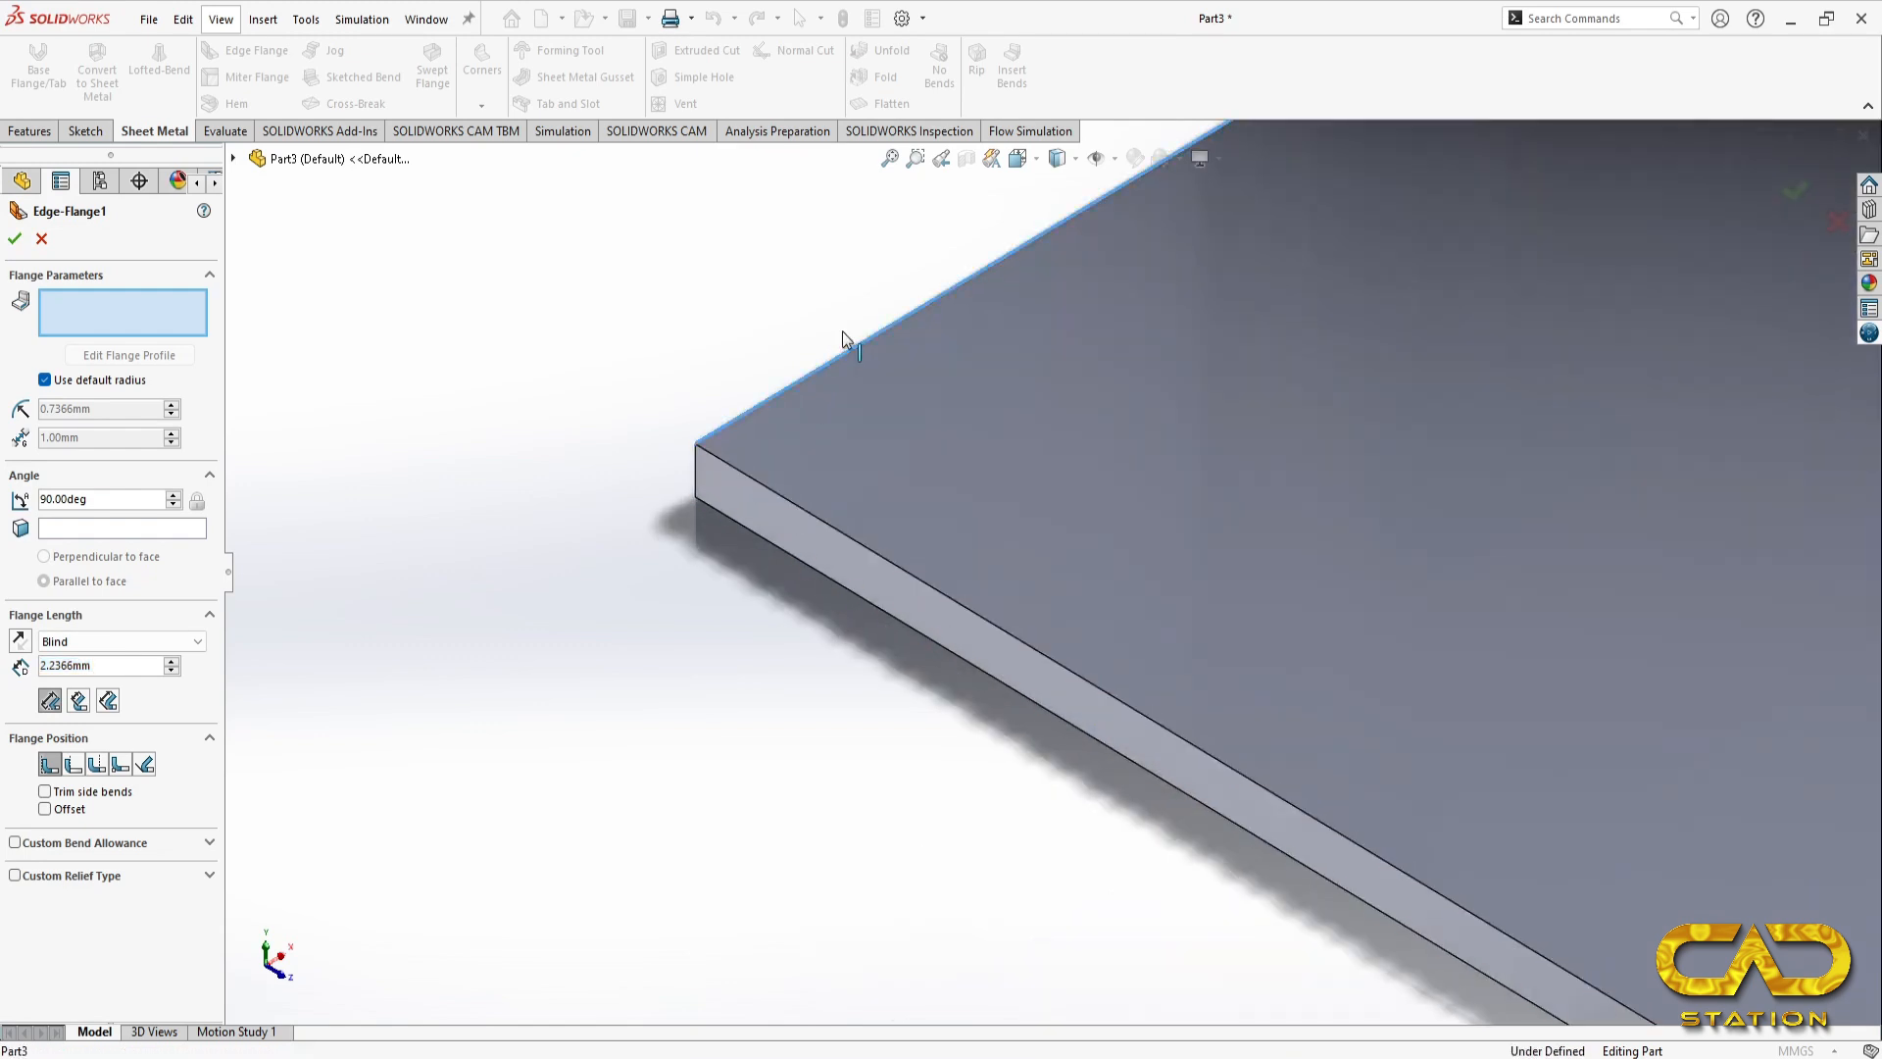
pyautogui.click(831, 363)
pyautogui.scroll(5, 852, 333)
pyautogui.click(1124, 275)
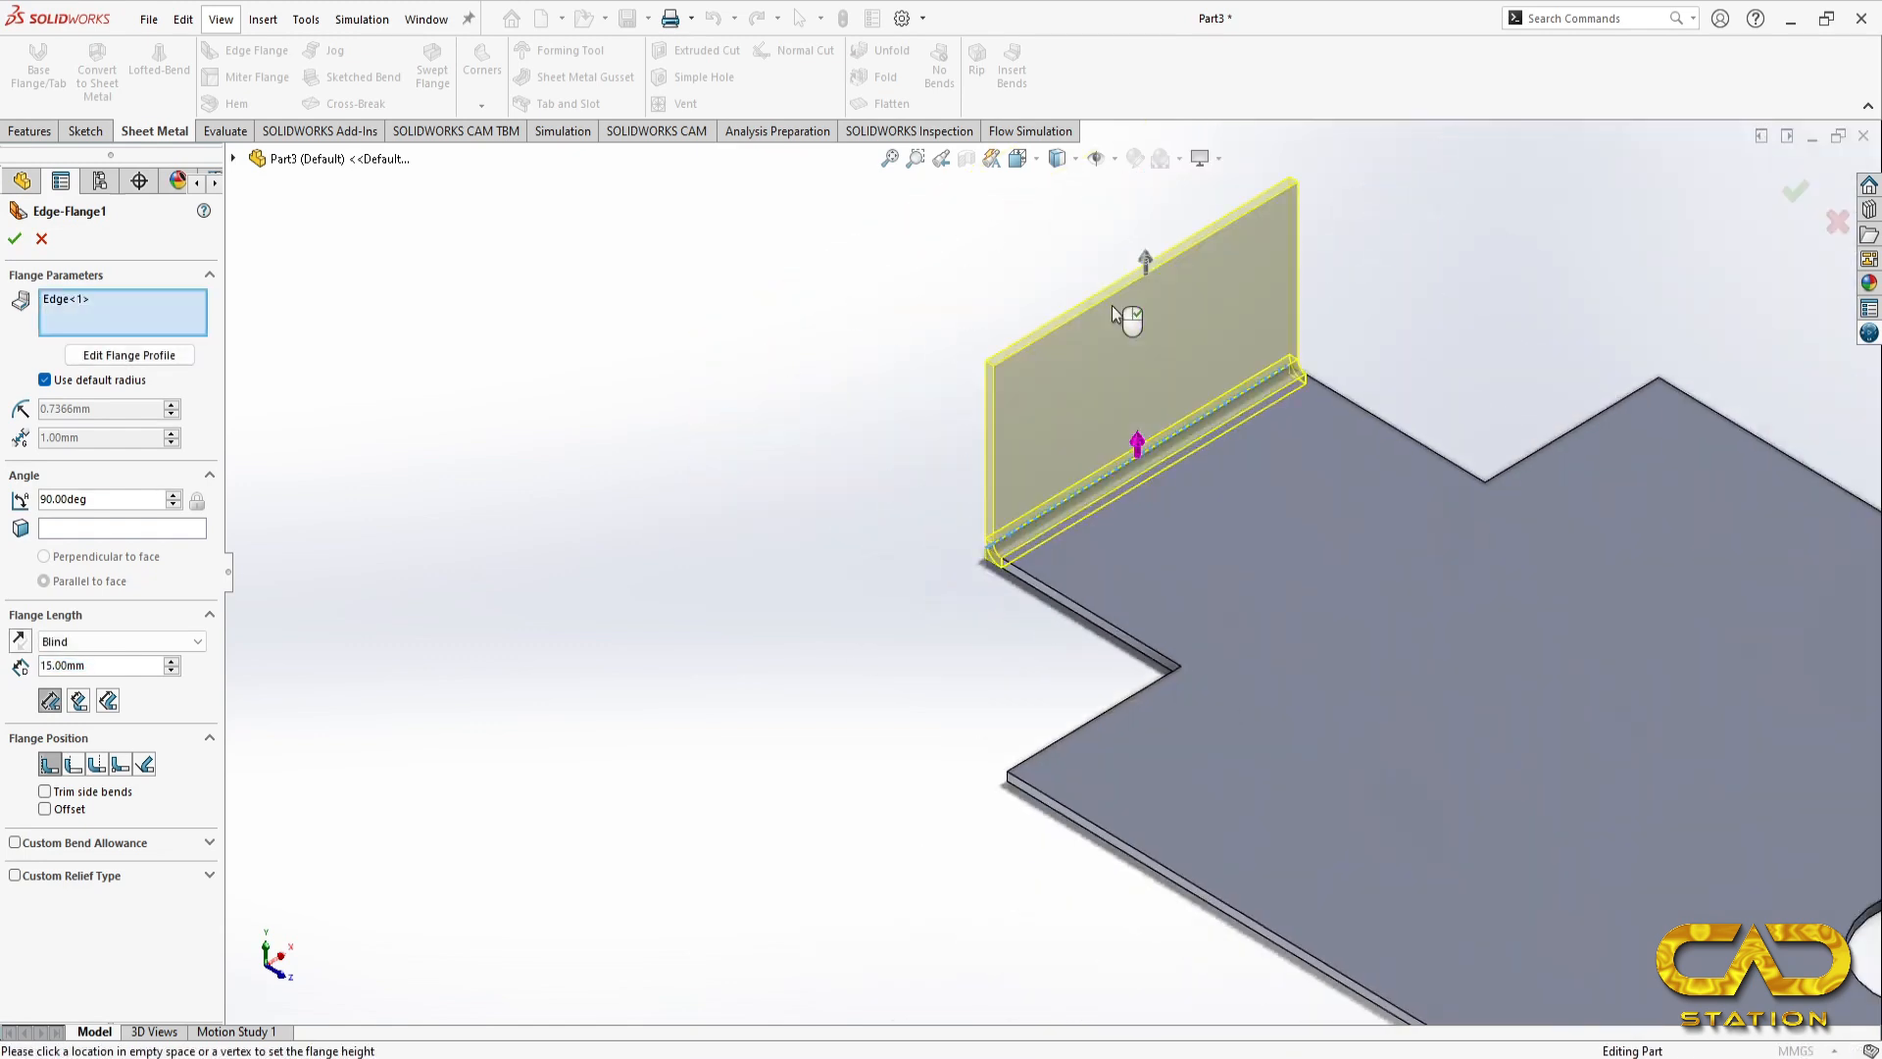
# Step: Set the tab's edge flange length to 22 mm according to the reference drawing, and recheck the bend there
pyautogui.hotkey('alt', 'Tab')
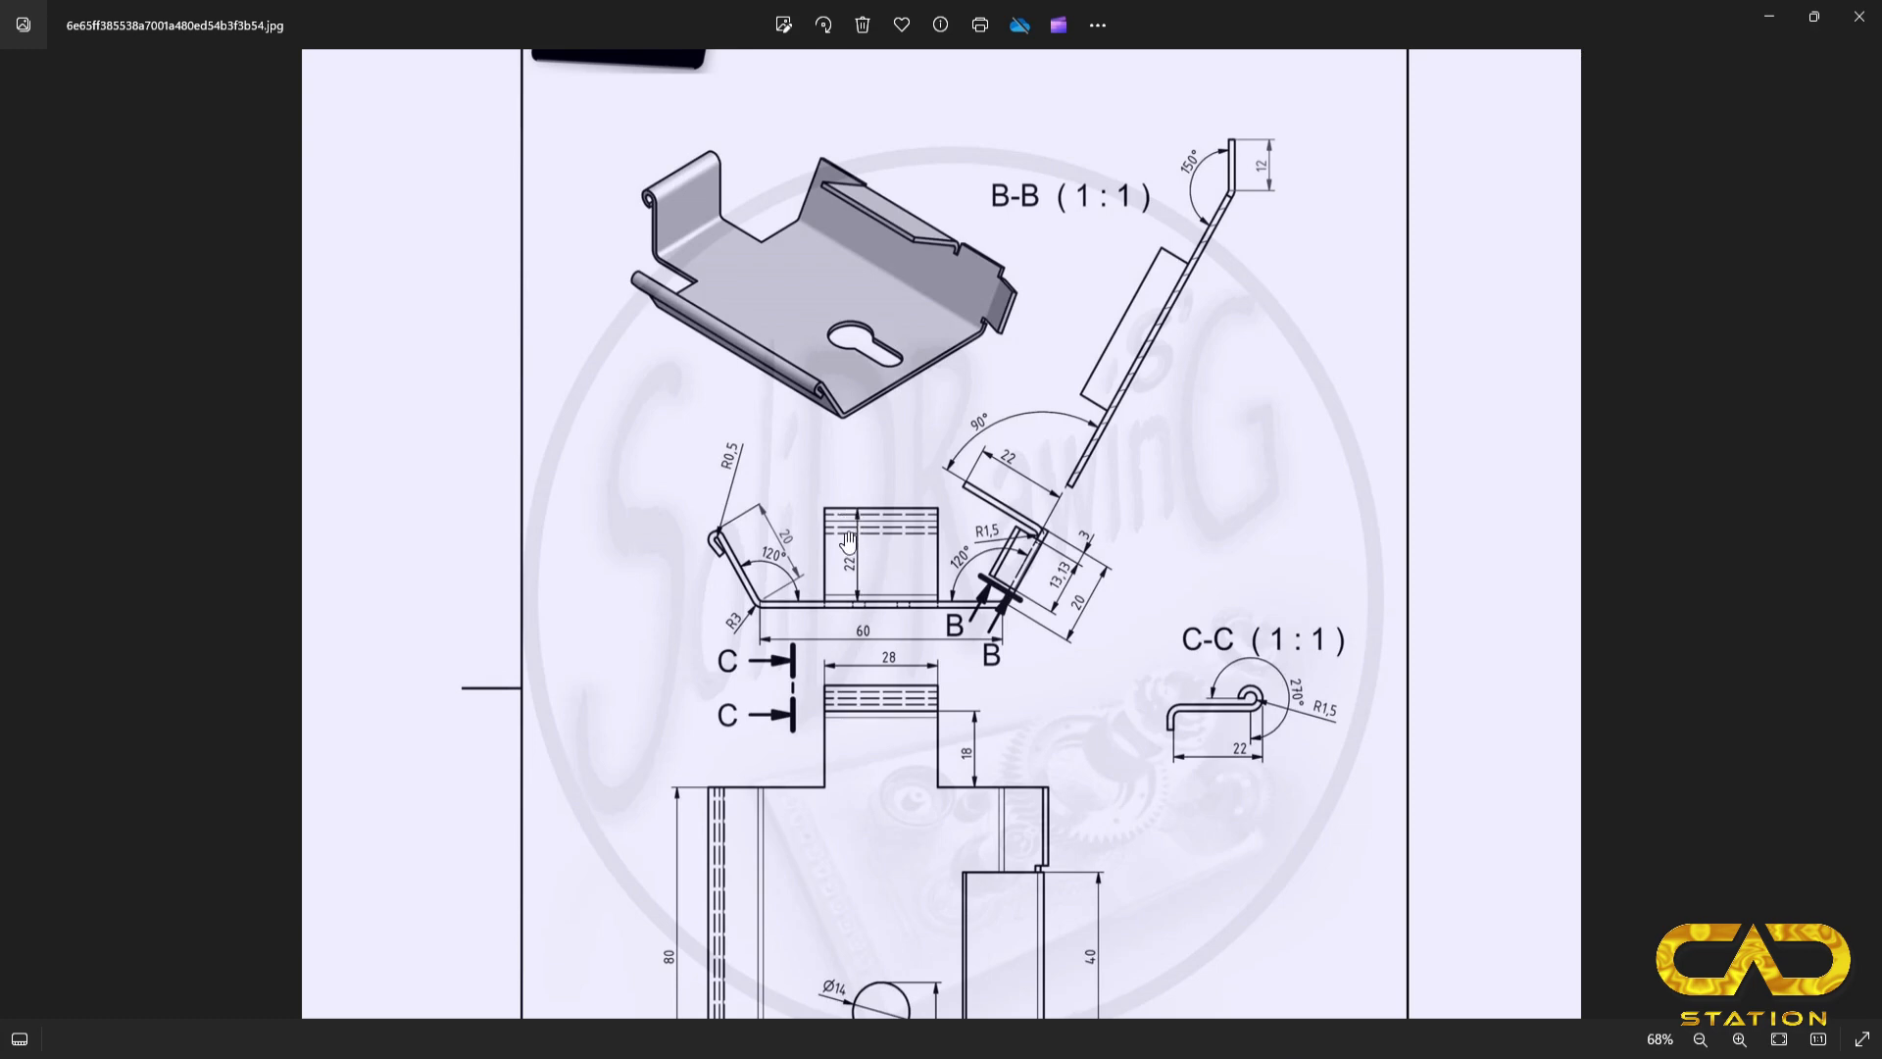
pyautogui.hotkey('alt', 'Tab')
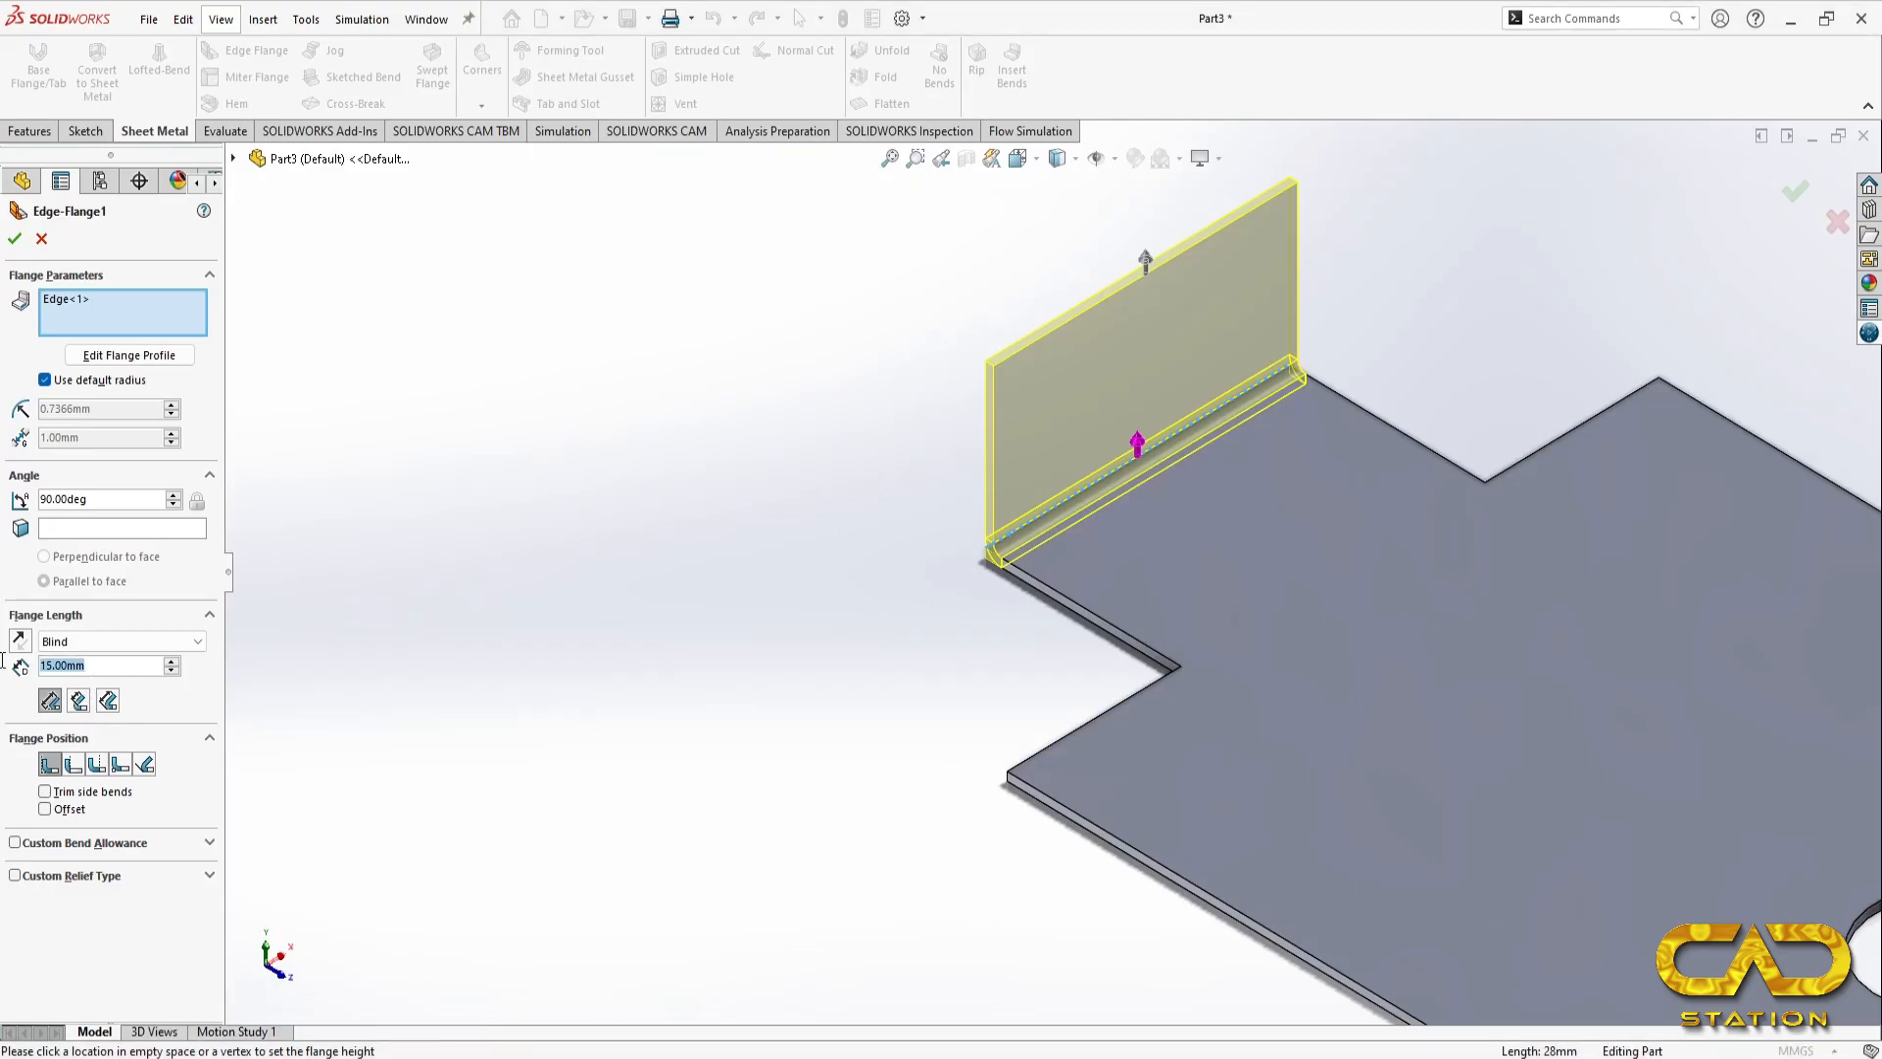
pyautogui.doubleClick(44, 666)
pyautogui.write('22')
pyautogui.press('Return')
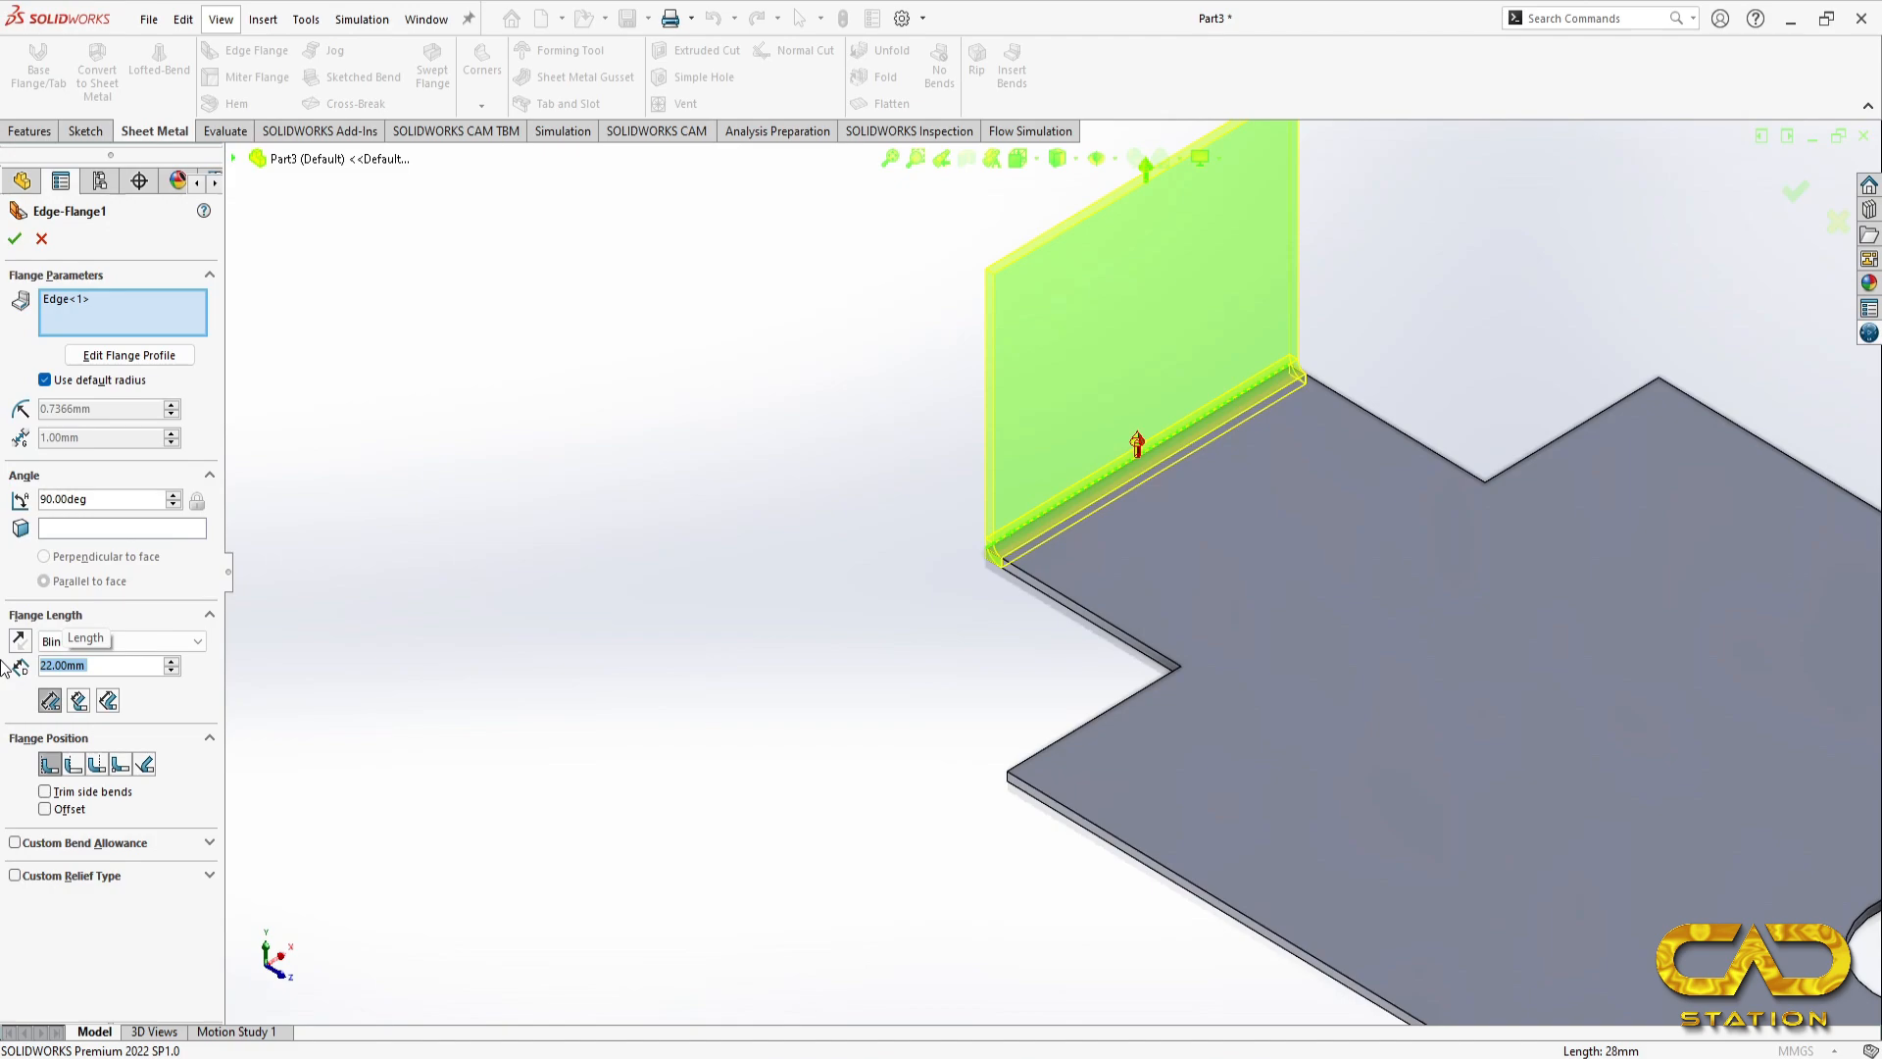
pyautogui.hotkey('alt', 'Tab')
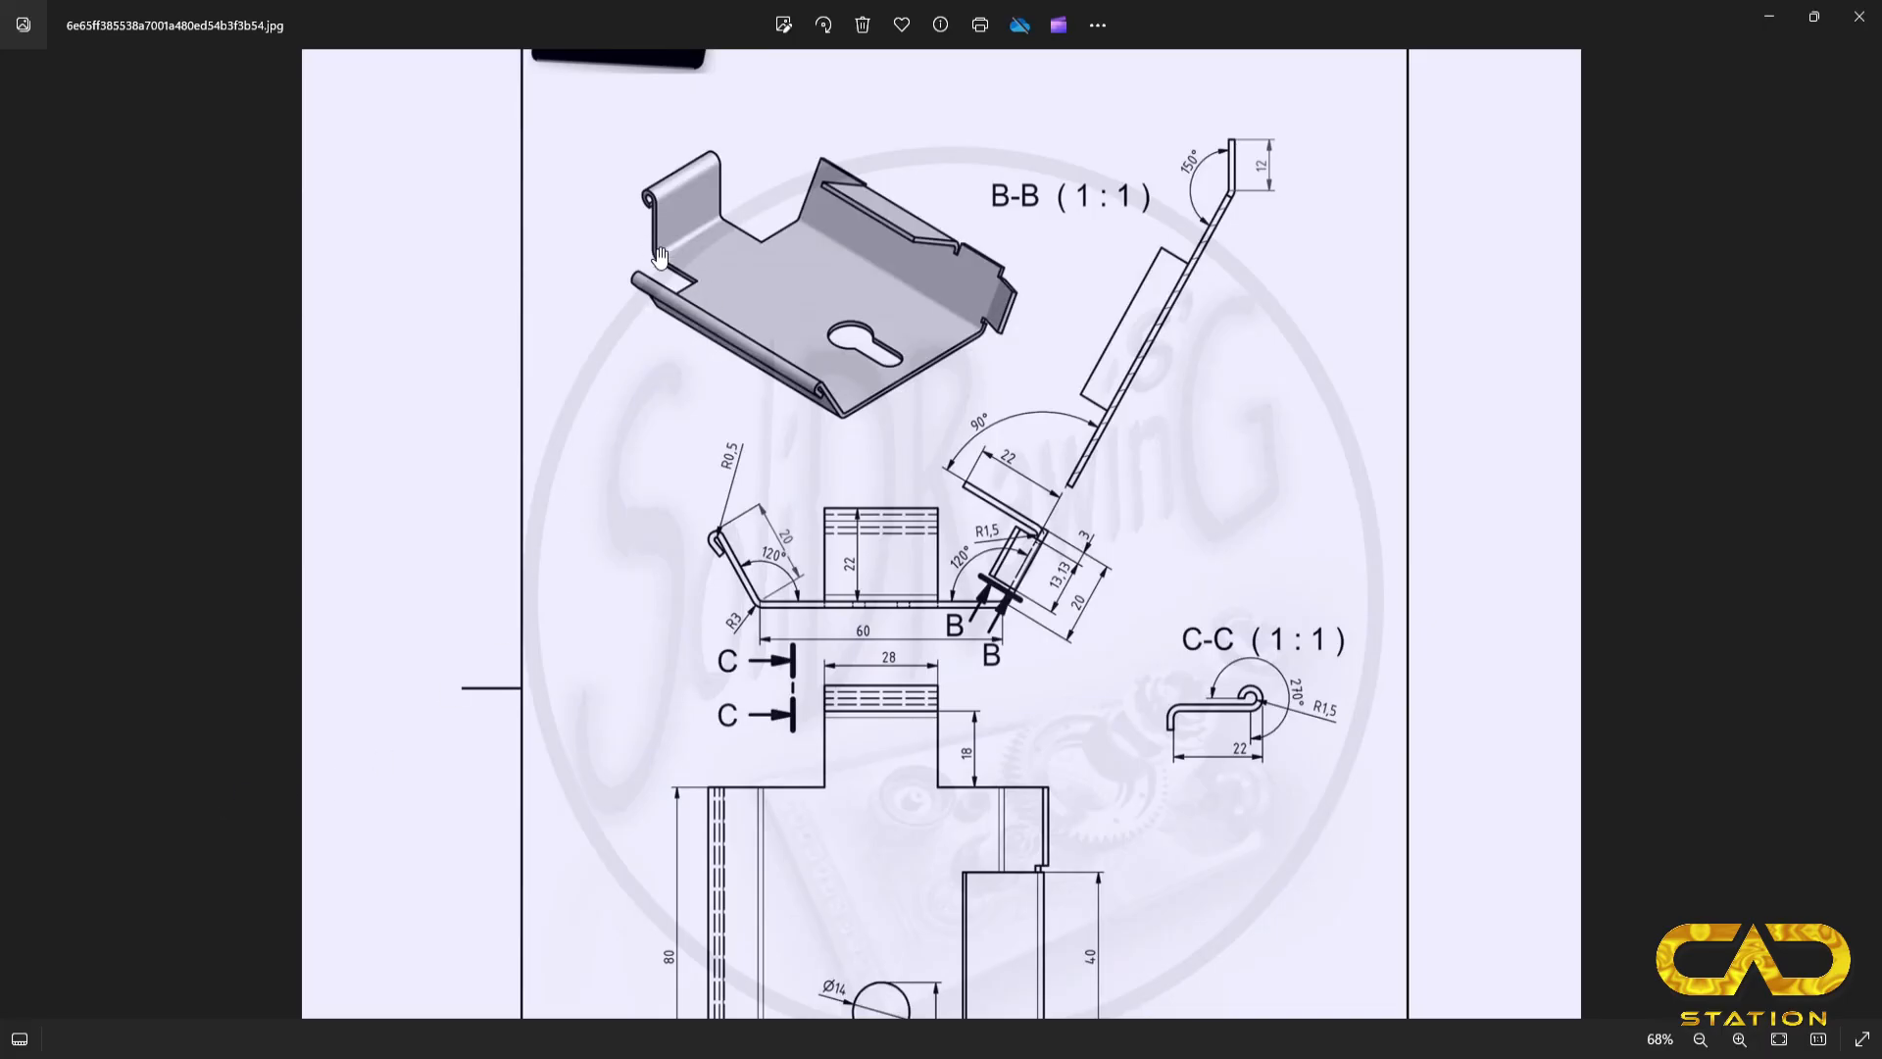
pyautogui.hotkey('alt', 'Tab')
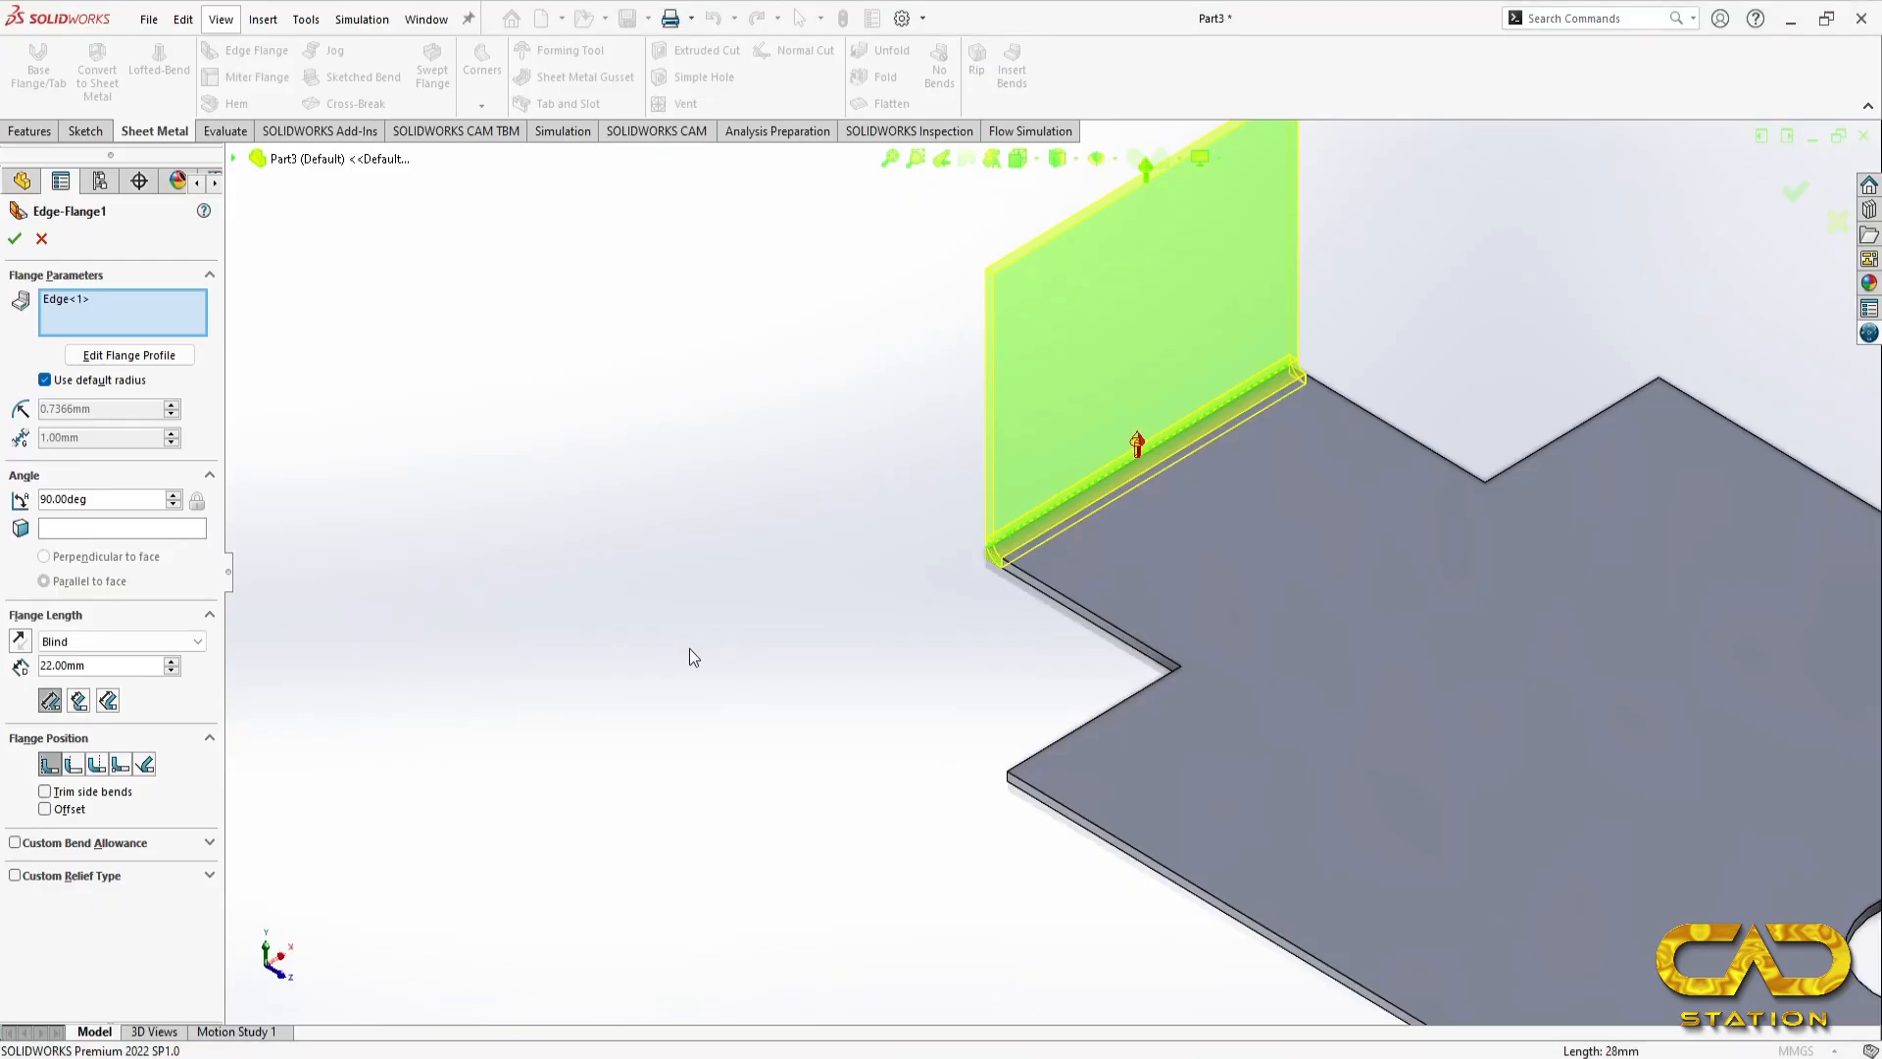
# Step: Recheck the tab's bend in the reference drawing and set its edge flange to a custom bend radius of 2 mm
pyautogui.hotkey('alt', 'Tab')
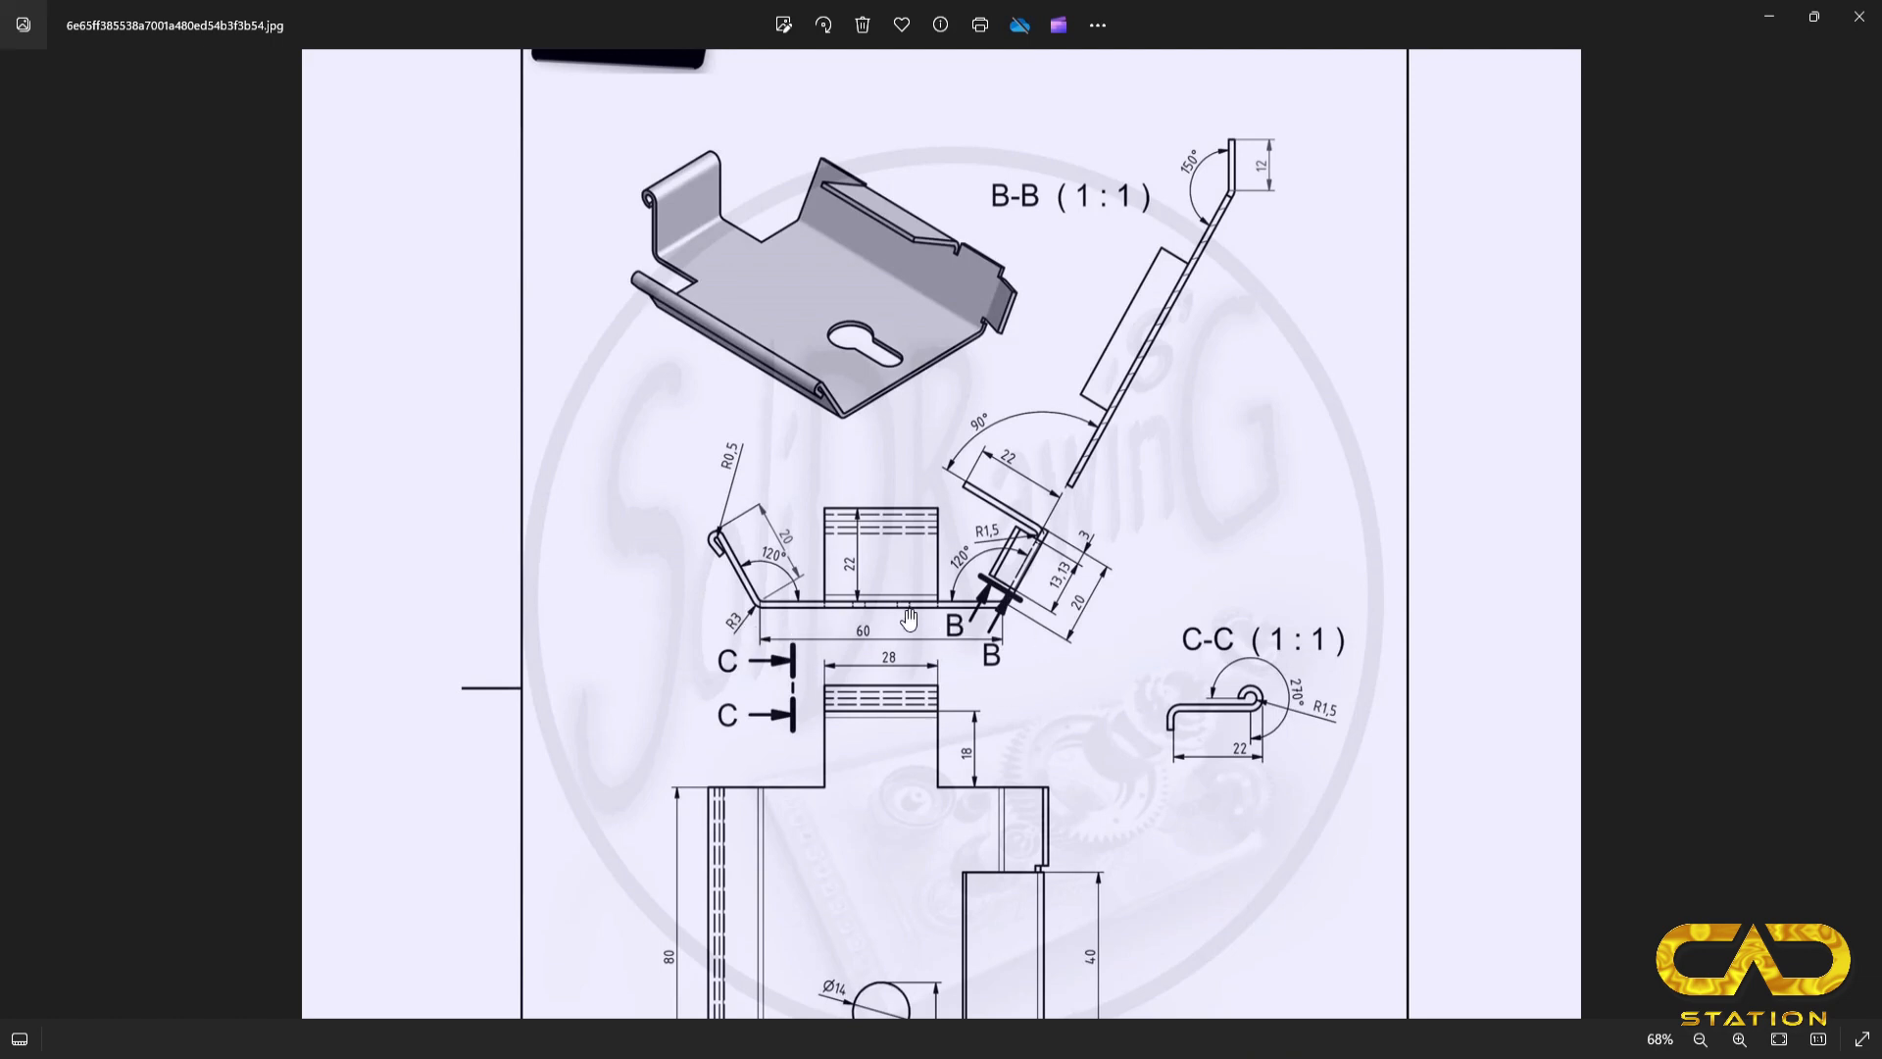
pyautogui.hotkey('alt', 'Tab')
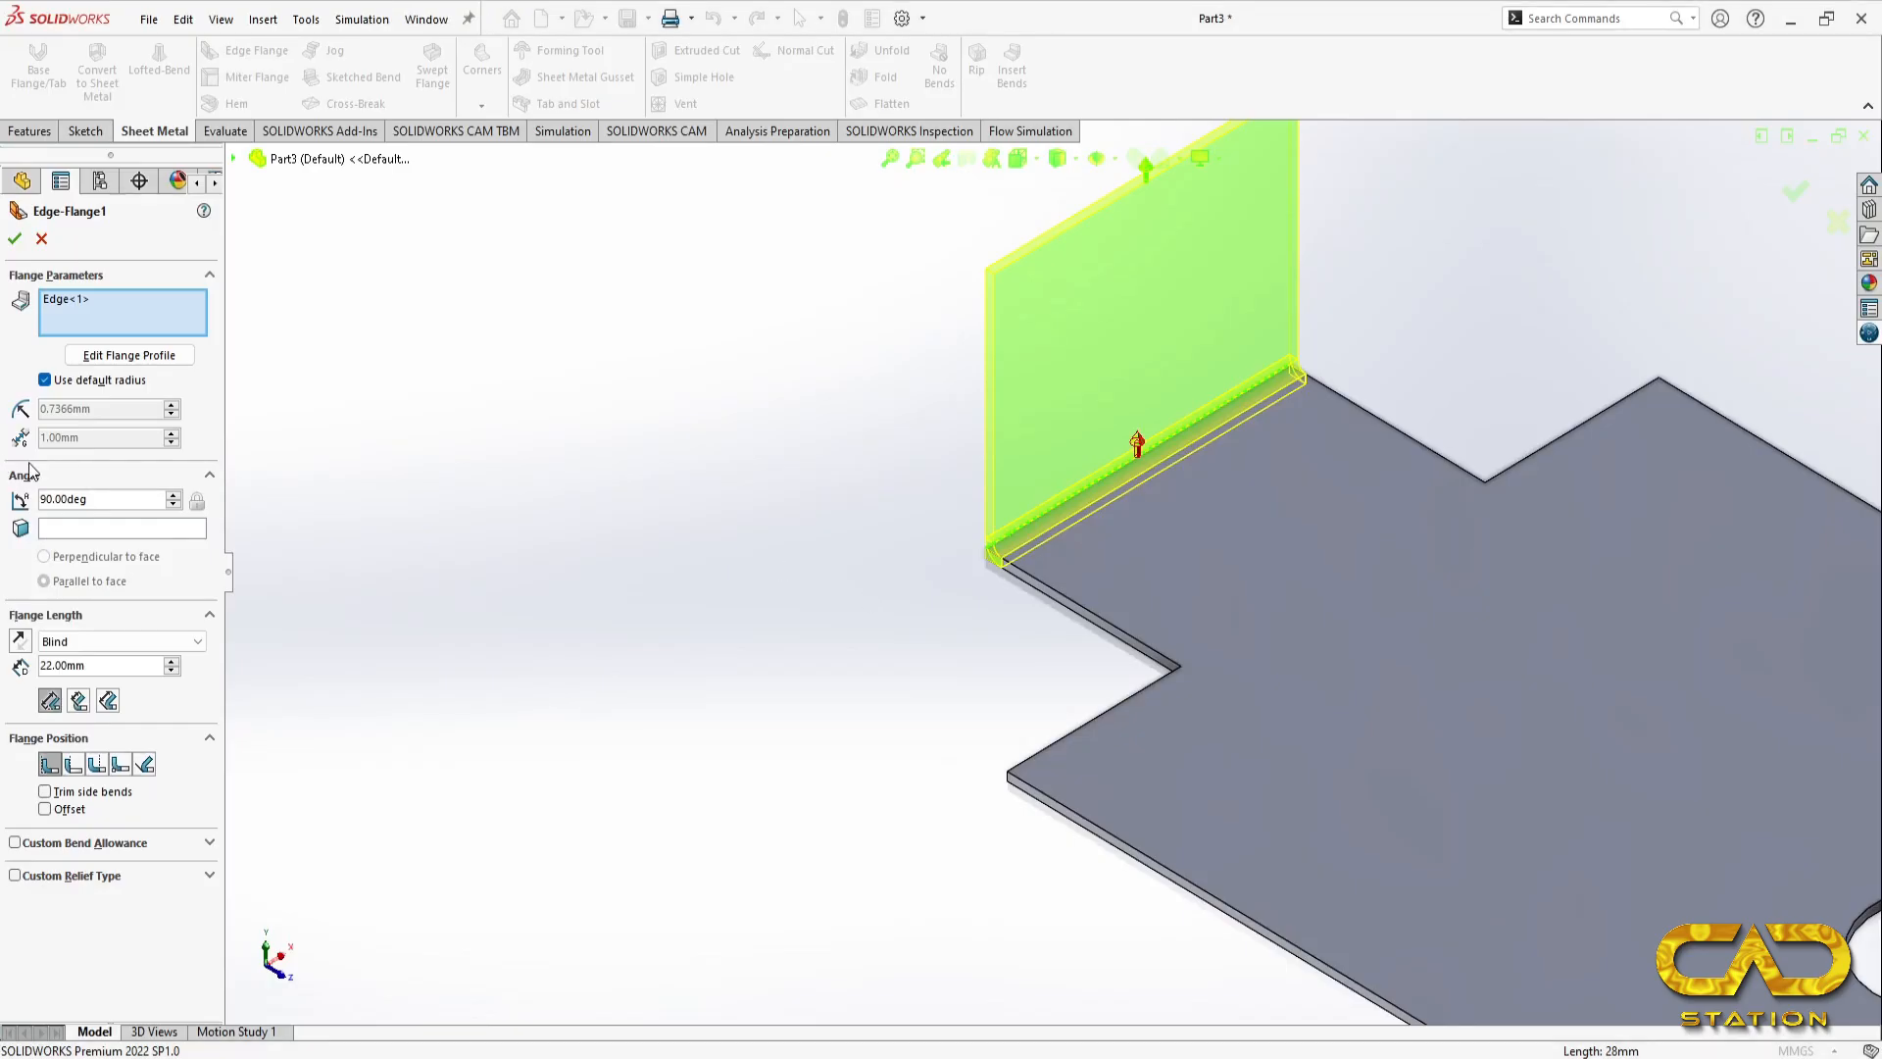
pyautogui.click(44, 380)
pyautogui.press('Tab')
pyautogui.write('2')
pyautogui.press('Return')
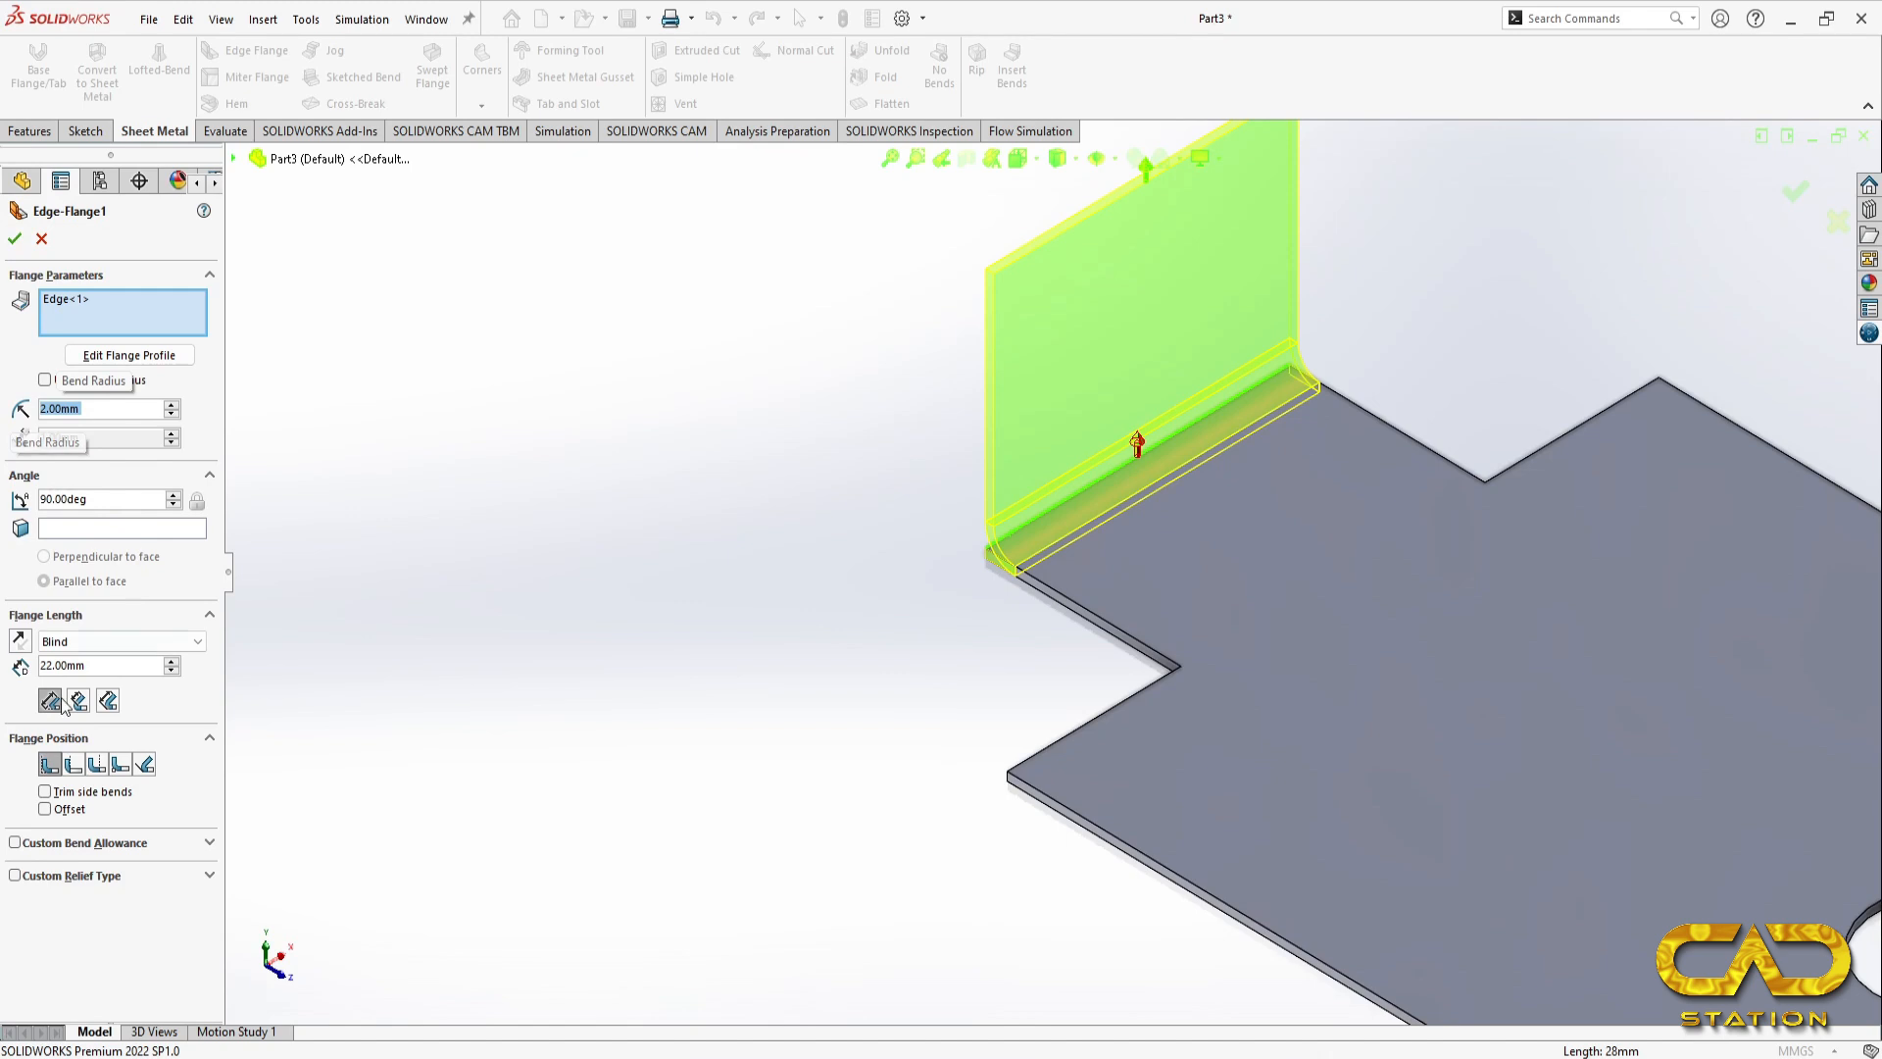
# Step: Compare the available flange positions, keep Material Inside, and finish the tab's edge flange
pyautogui.click(74, 765)
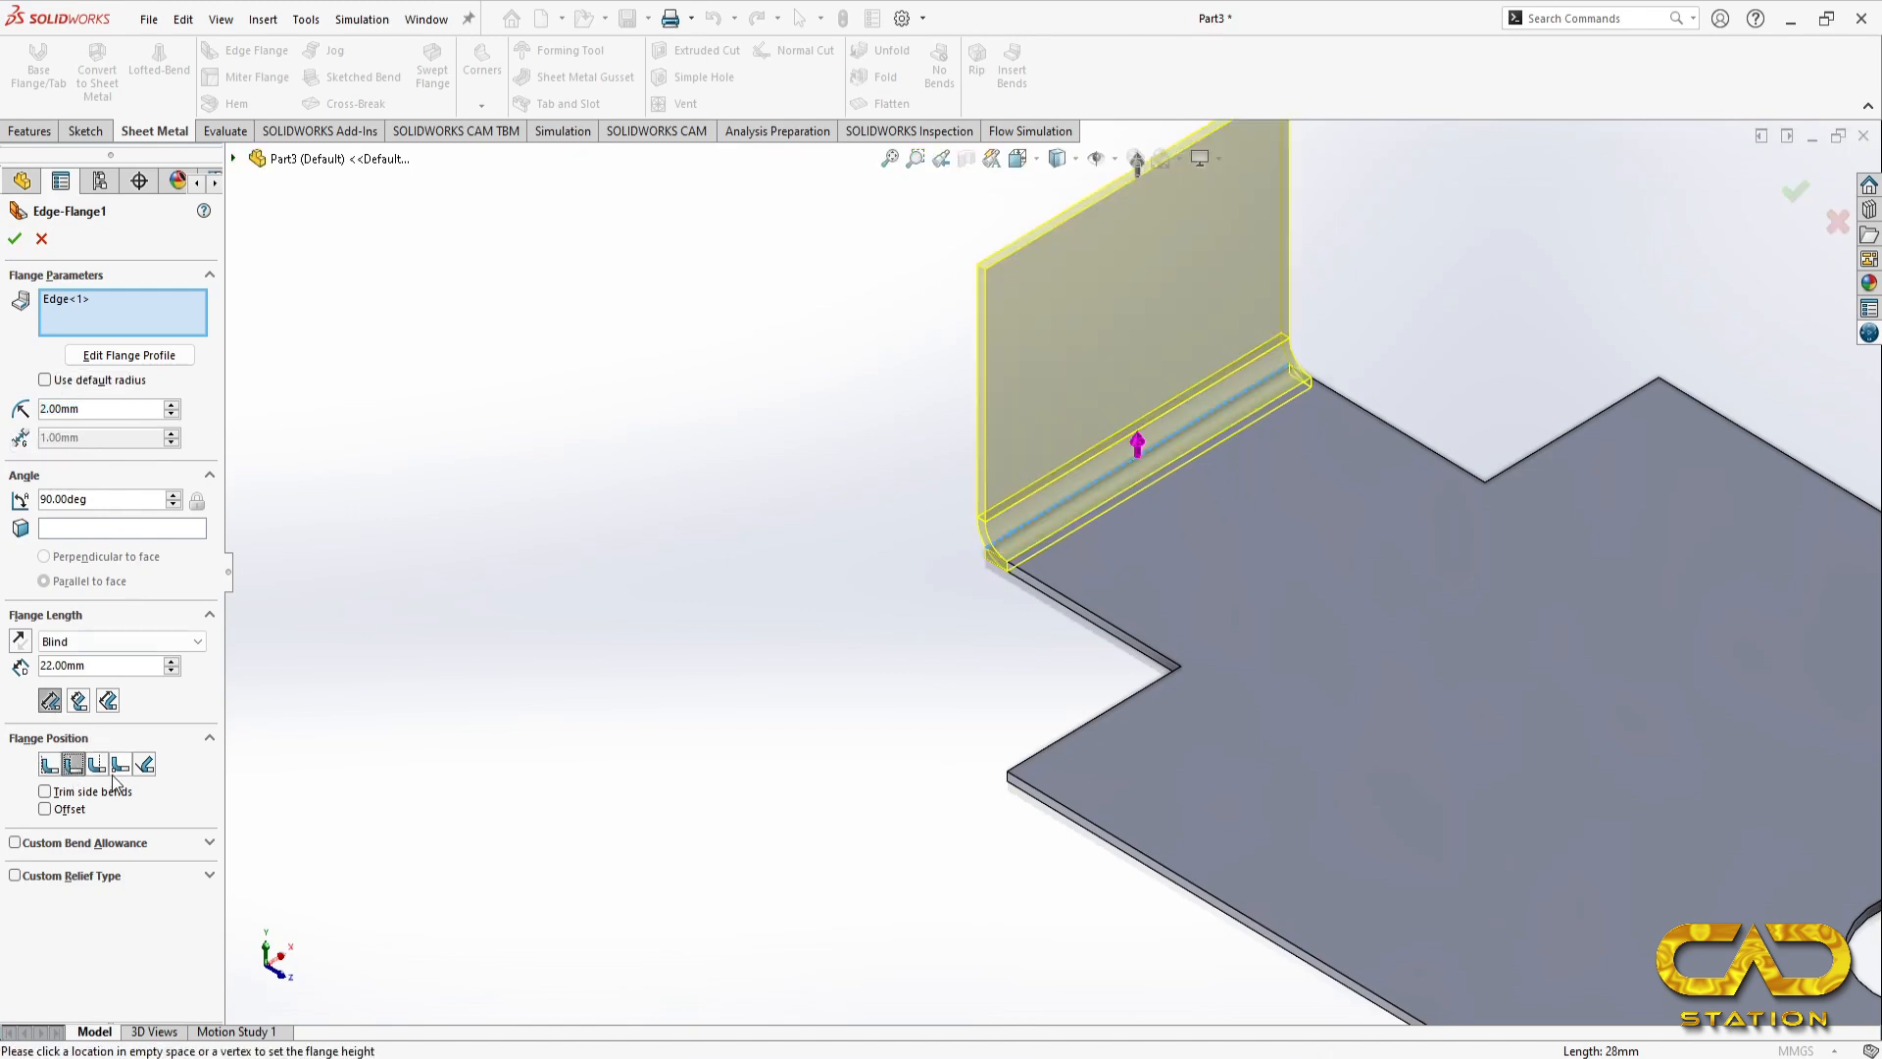
pyautogui.click(95, 769)
pyautogui.click(47, 765)
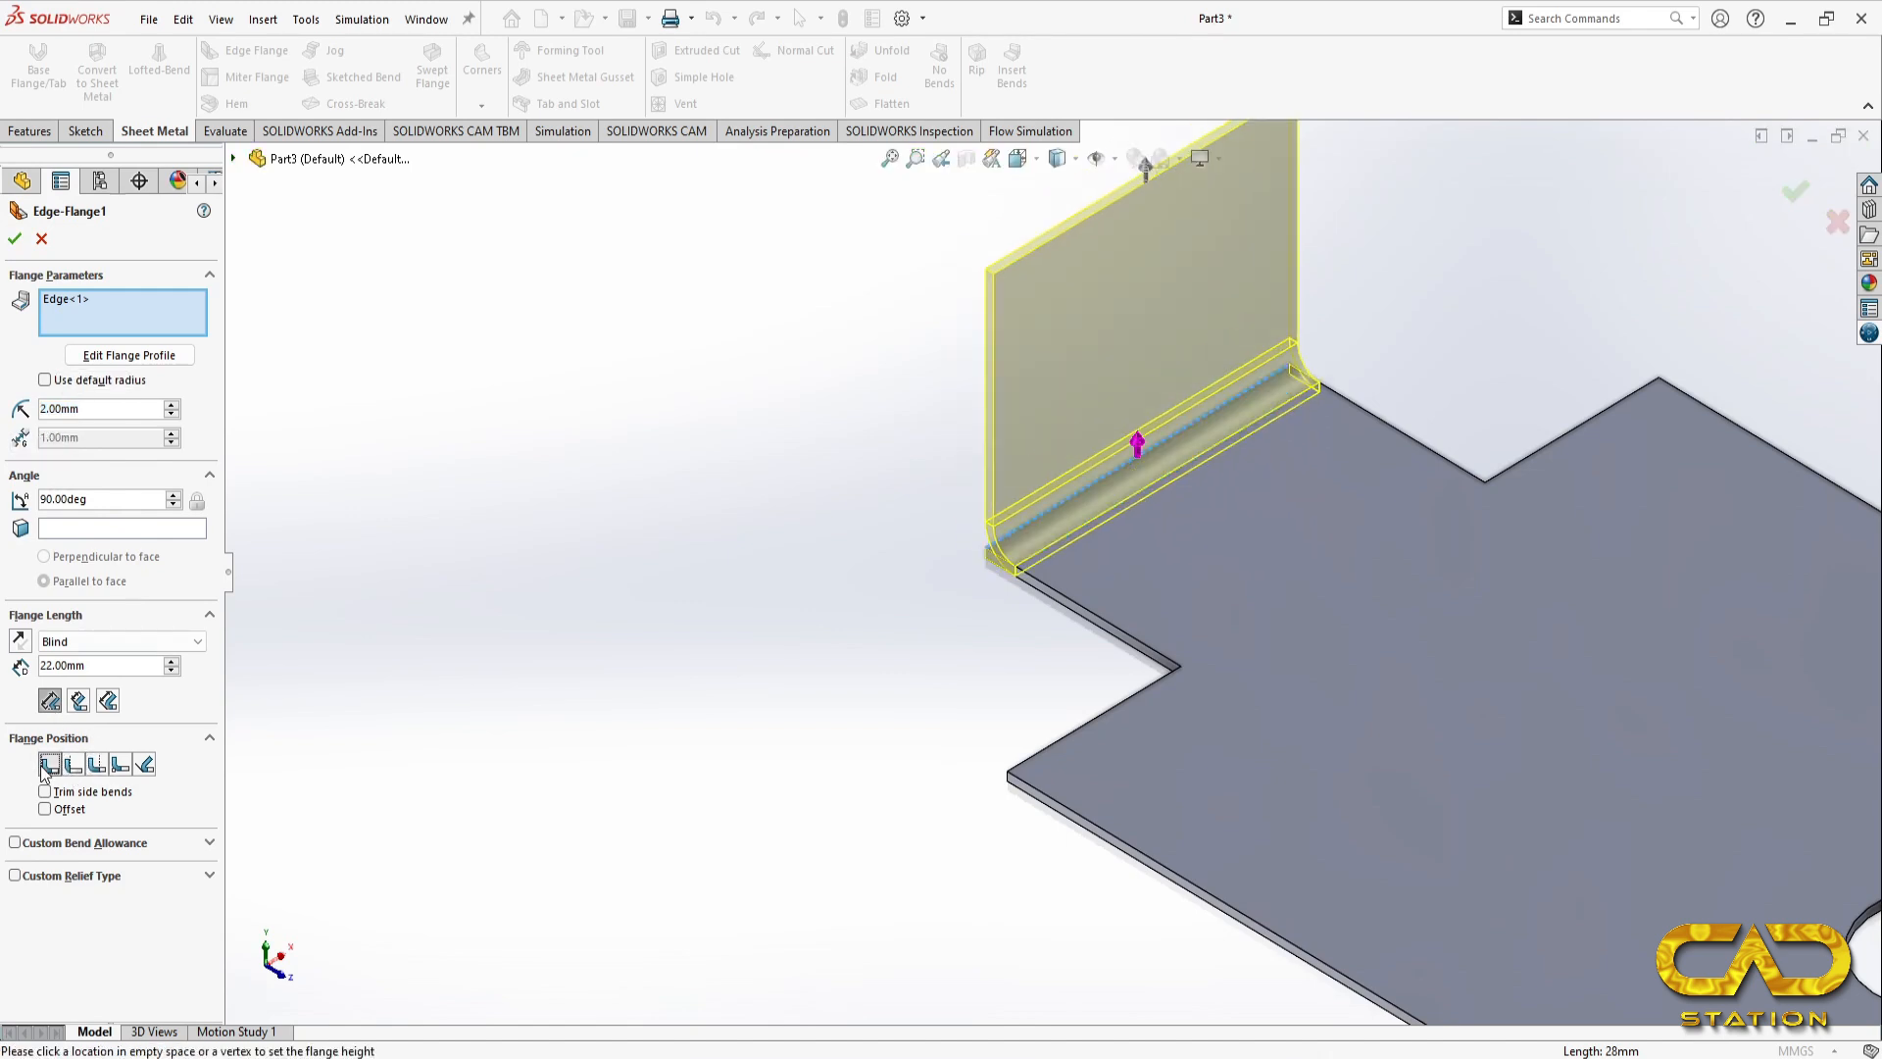
pyautogui.click(13, 239)
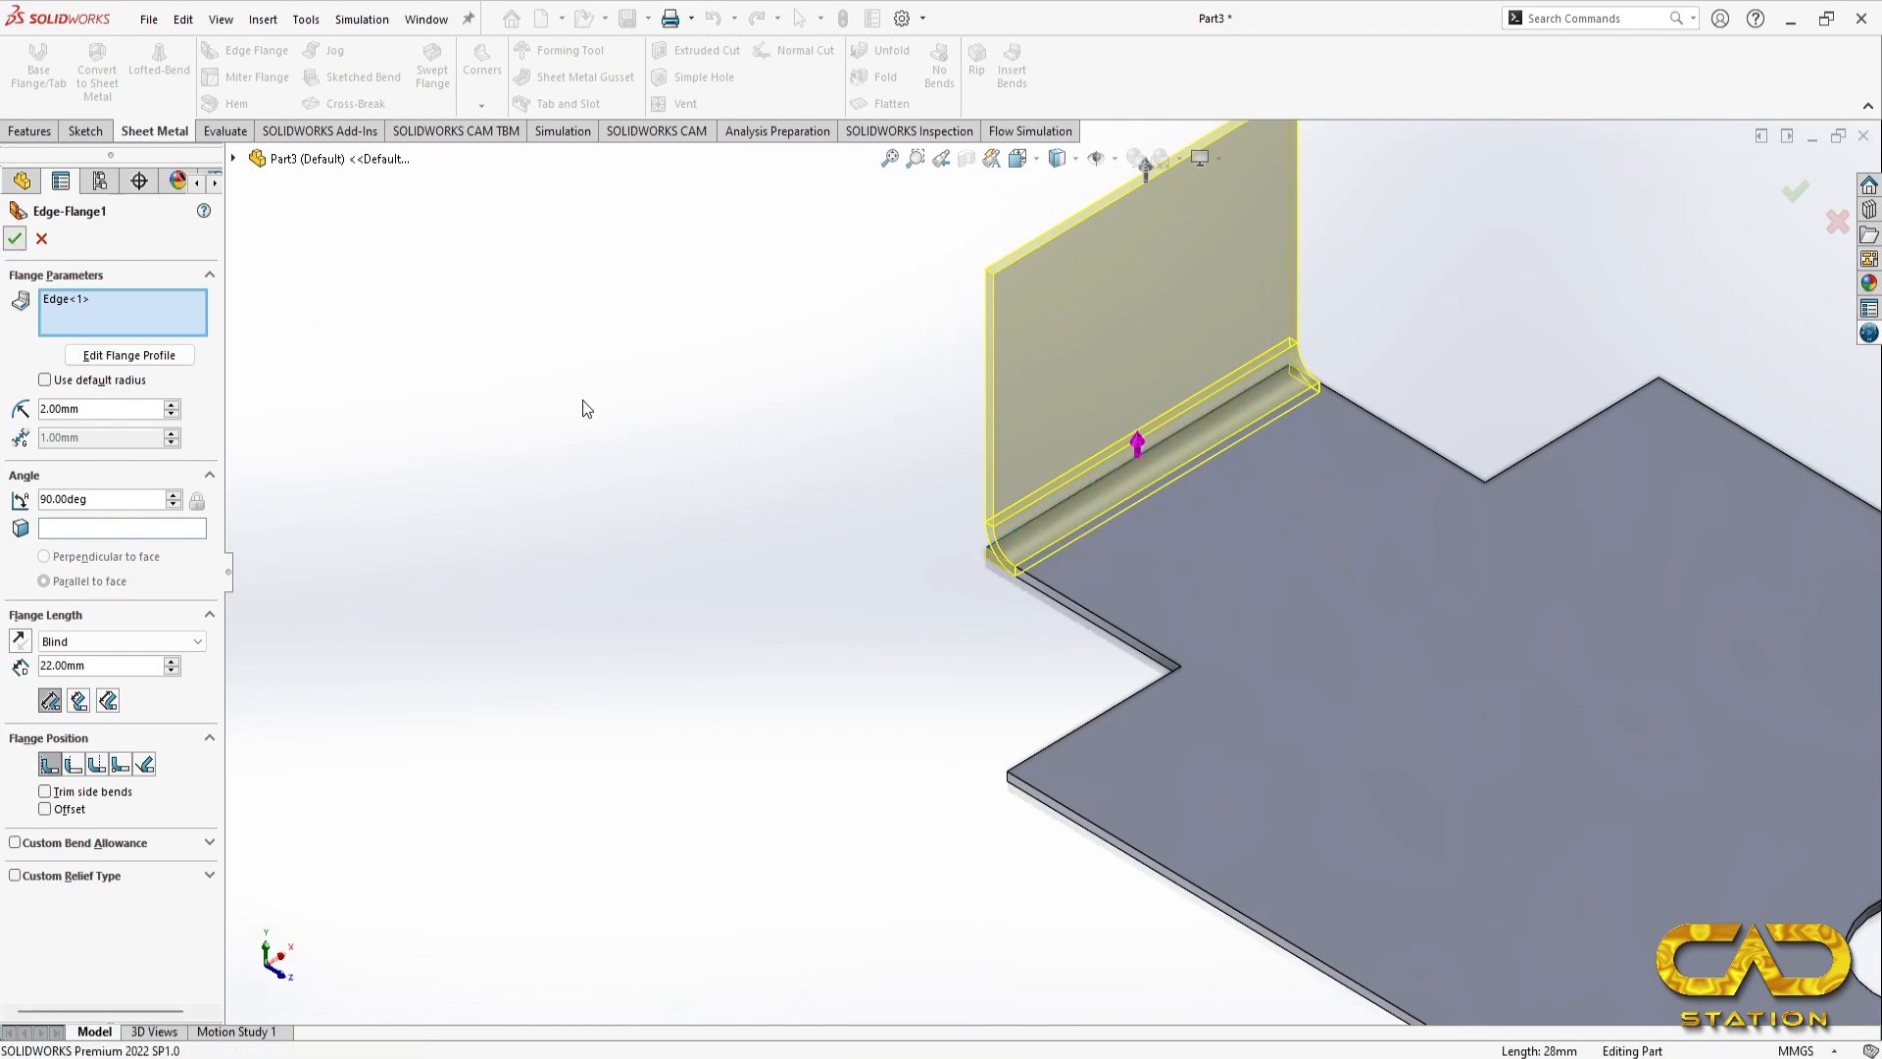
# Step: Check the curled end in the reference drawing and start a hem on the top edge of the tab's upright flange
pyautogui.press('f')
pyautogui.hotkey('alt', 'Tab')
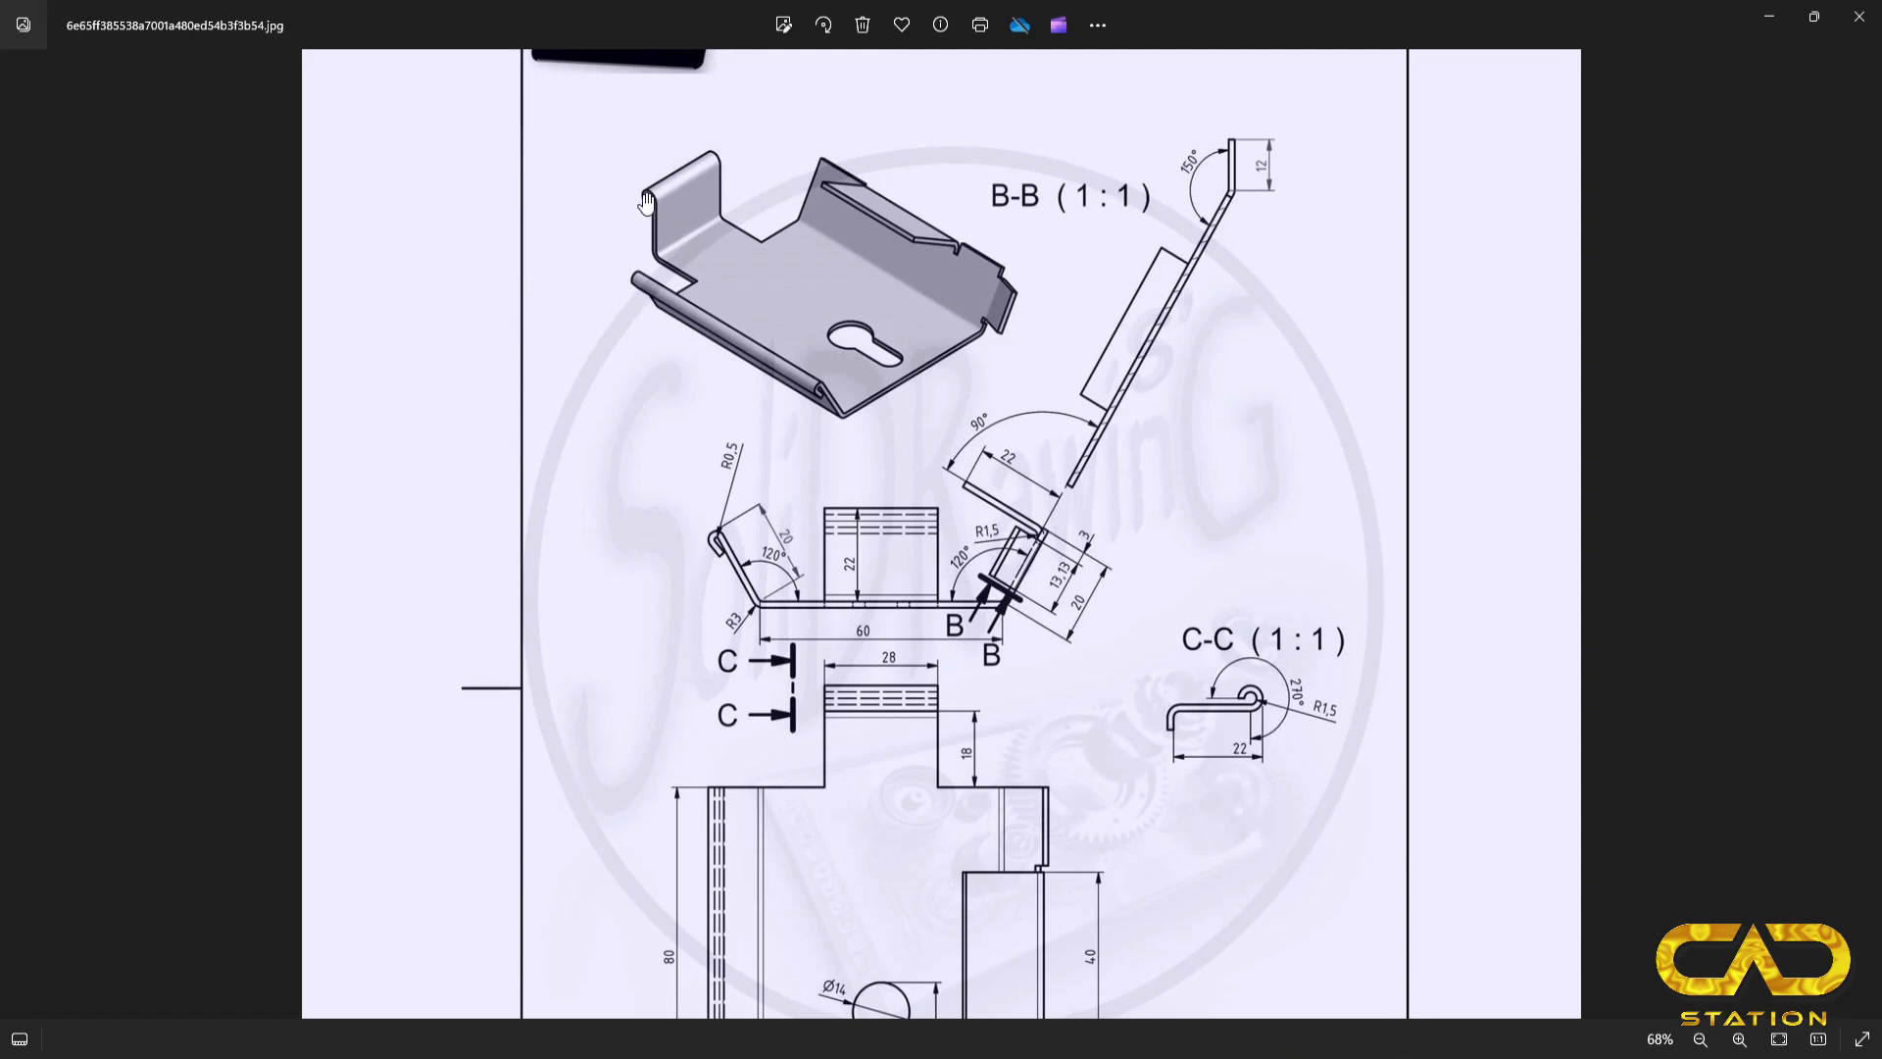
pyautogui.hotkey('alt', 'Tab')
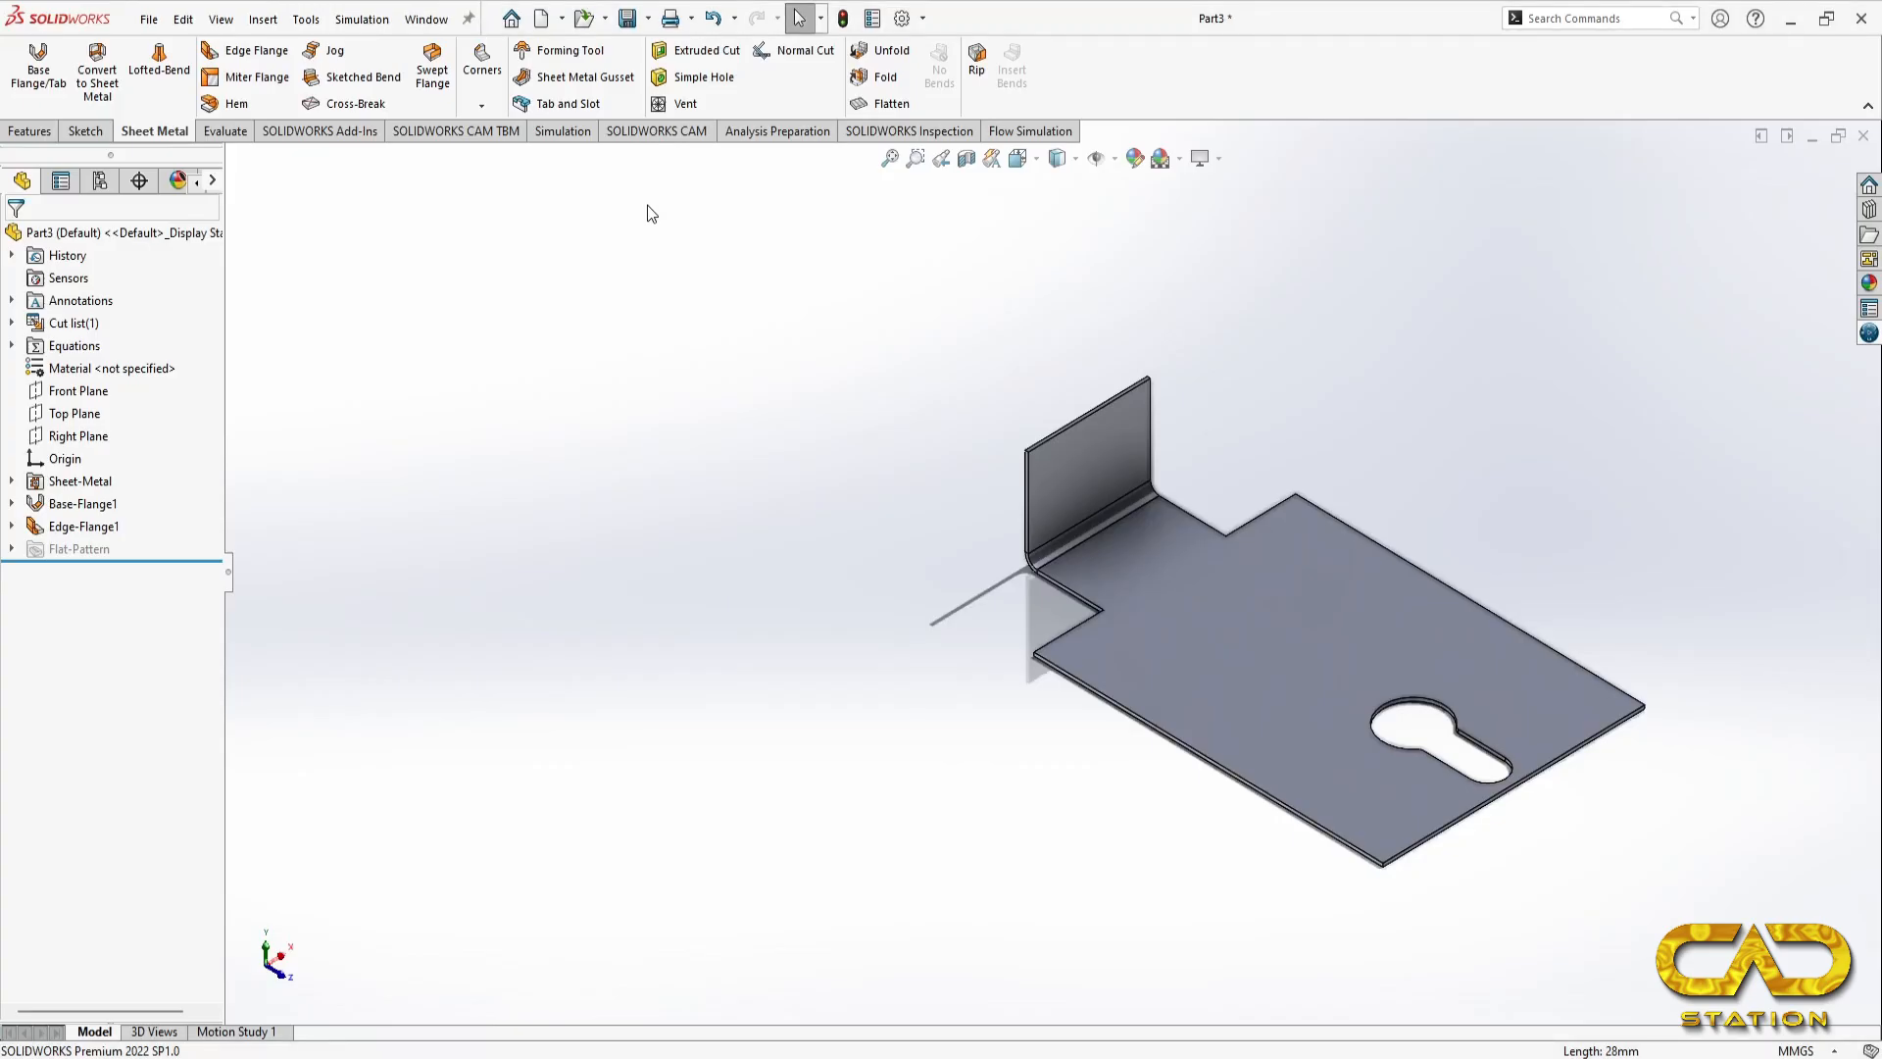
pyautogui.click(233, 105)
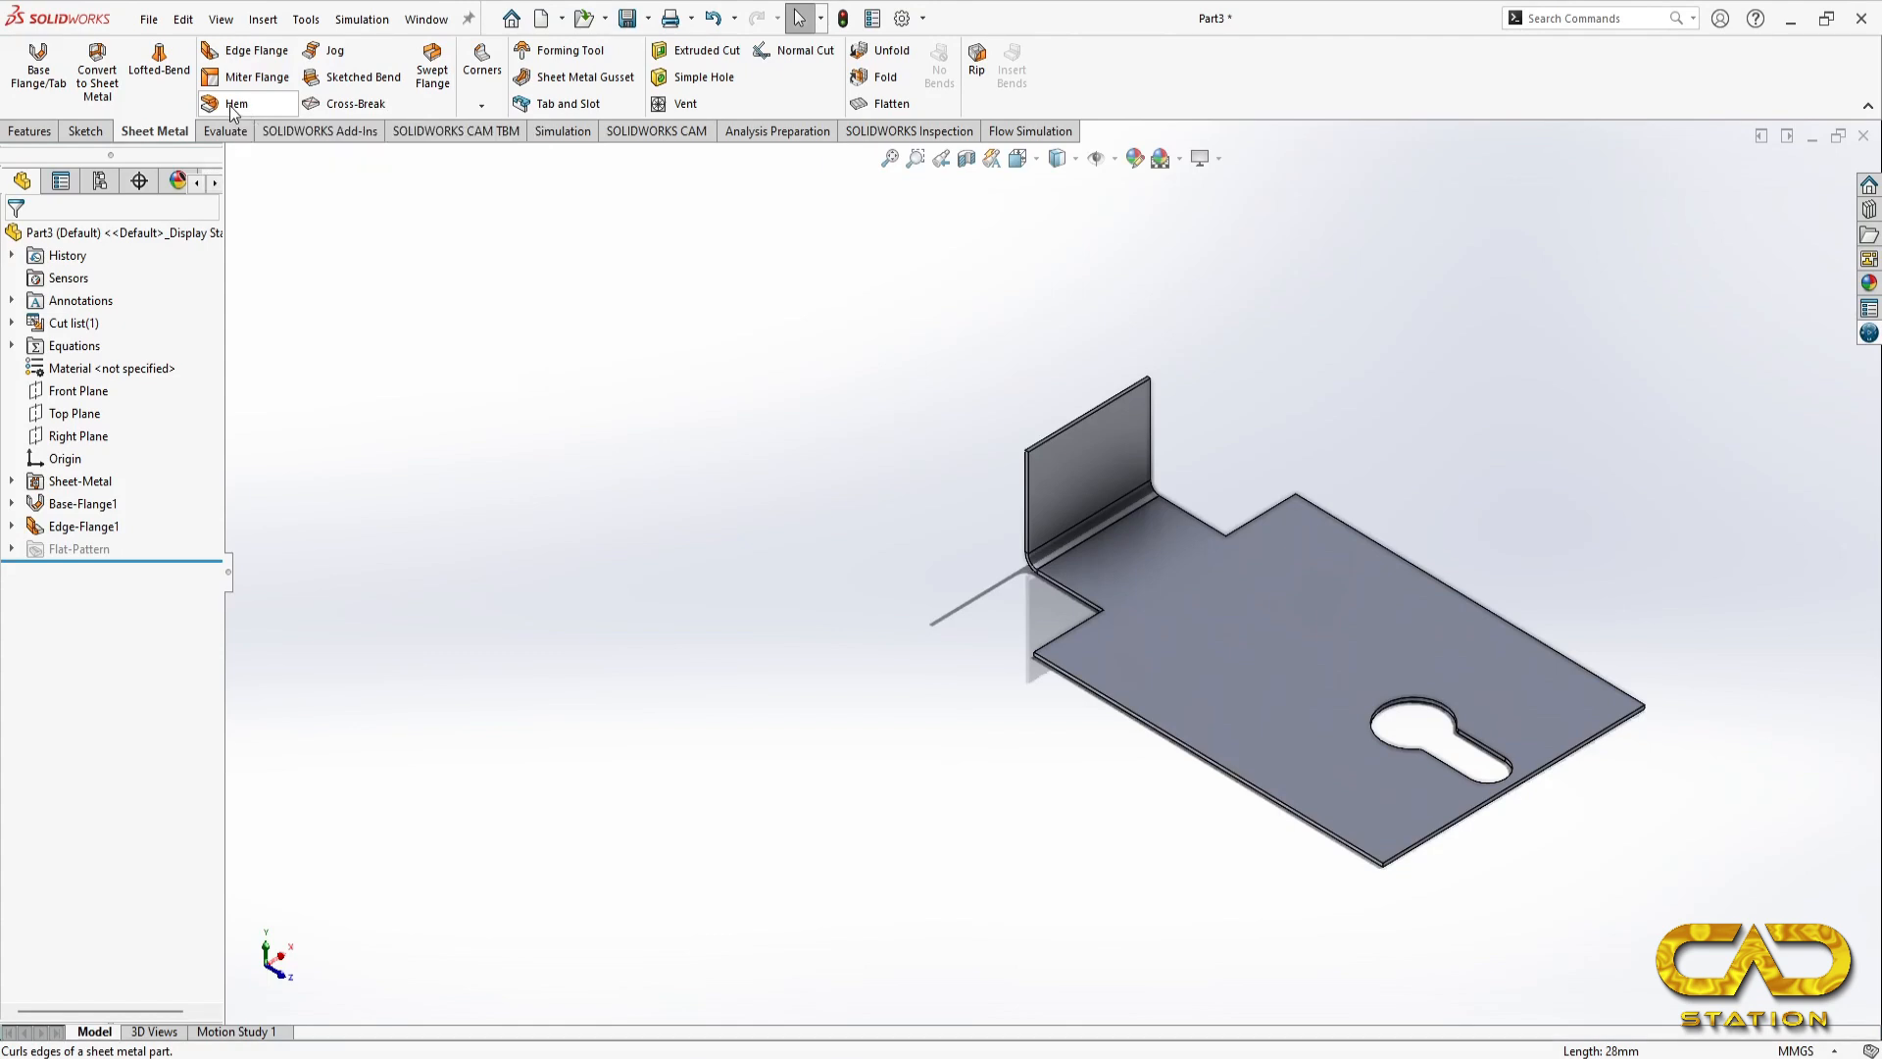
pyautogui.scroll(-3, 978, 337)
pyautogui.click(1115, 611)
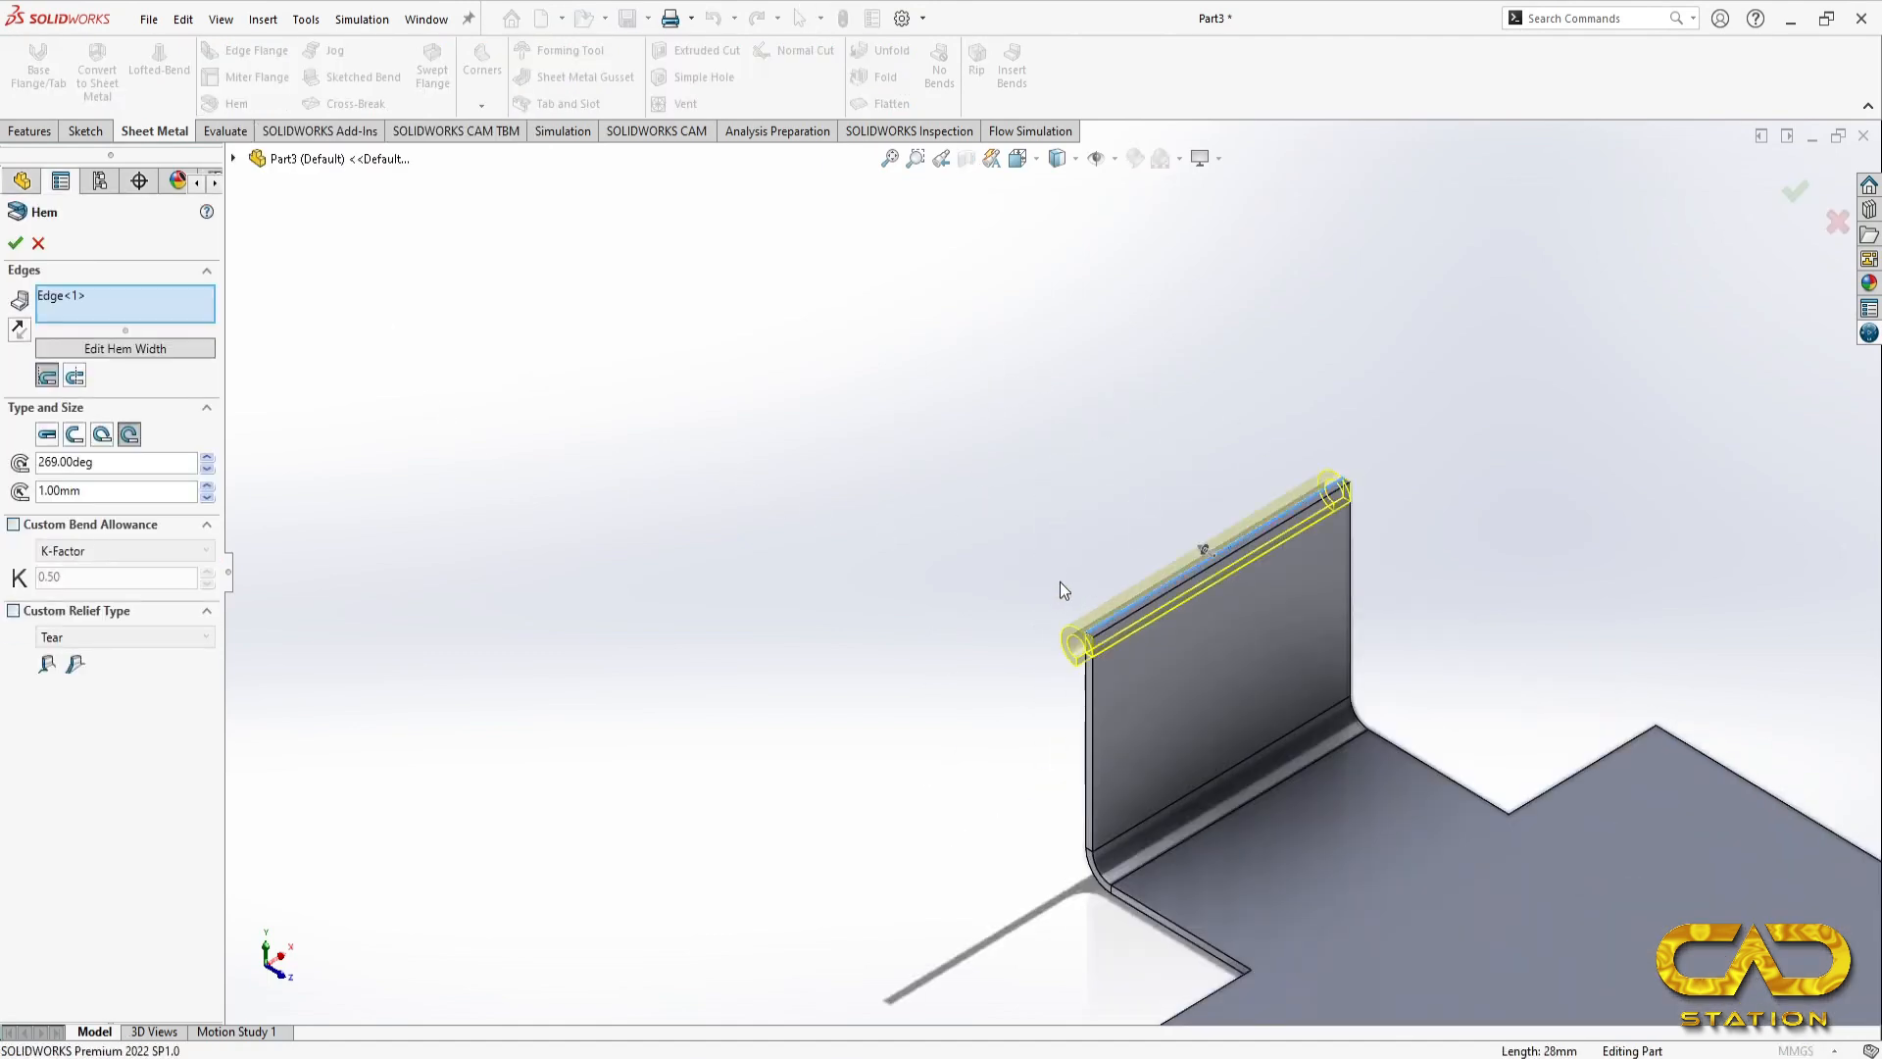
# Step: Examine section C-C in the reference drawing for the angle and radius of the curled edge
pyautogui.hotkey('alt', 'Tab')
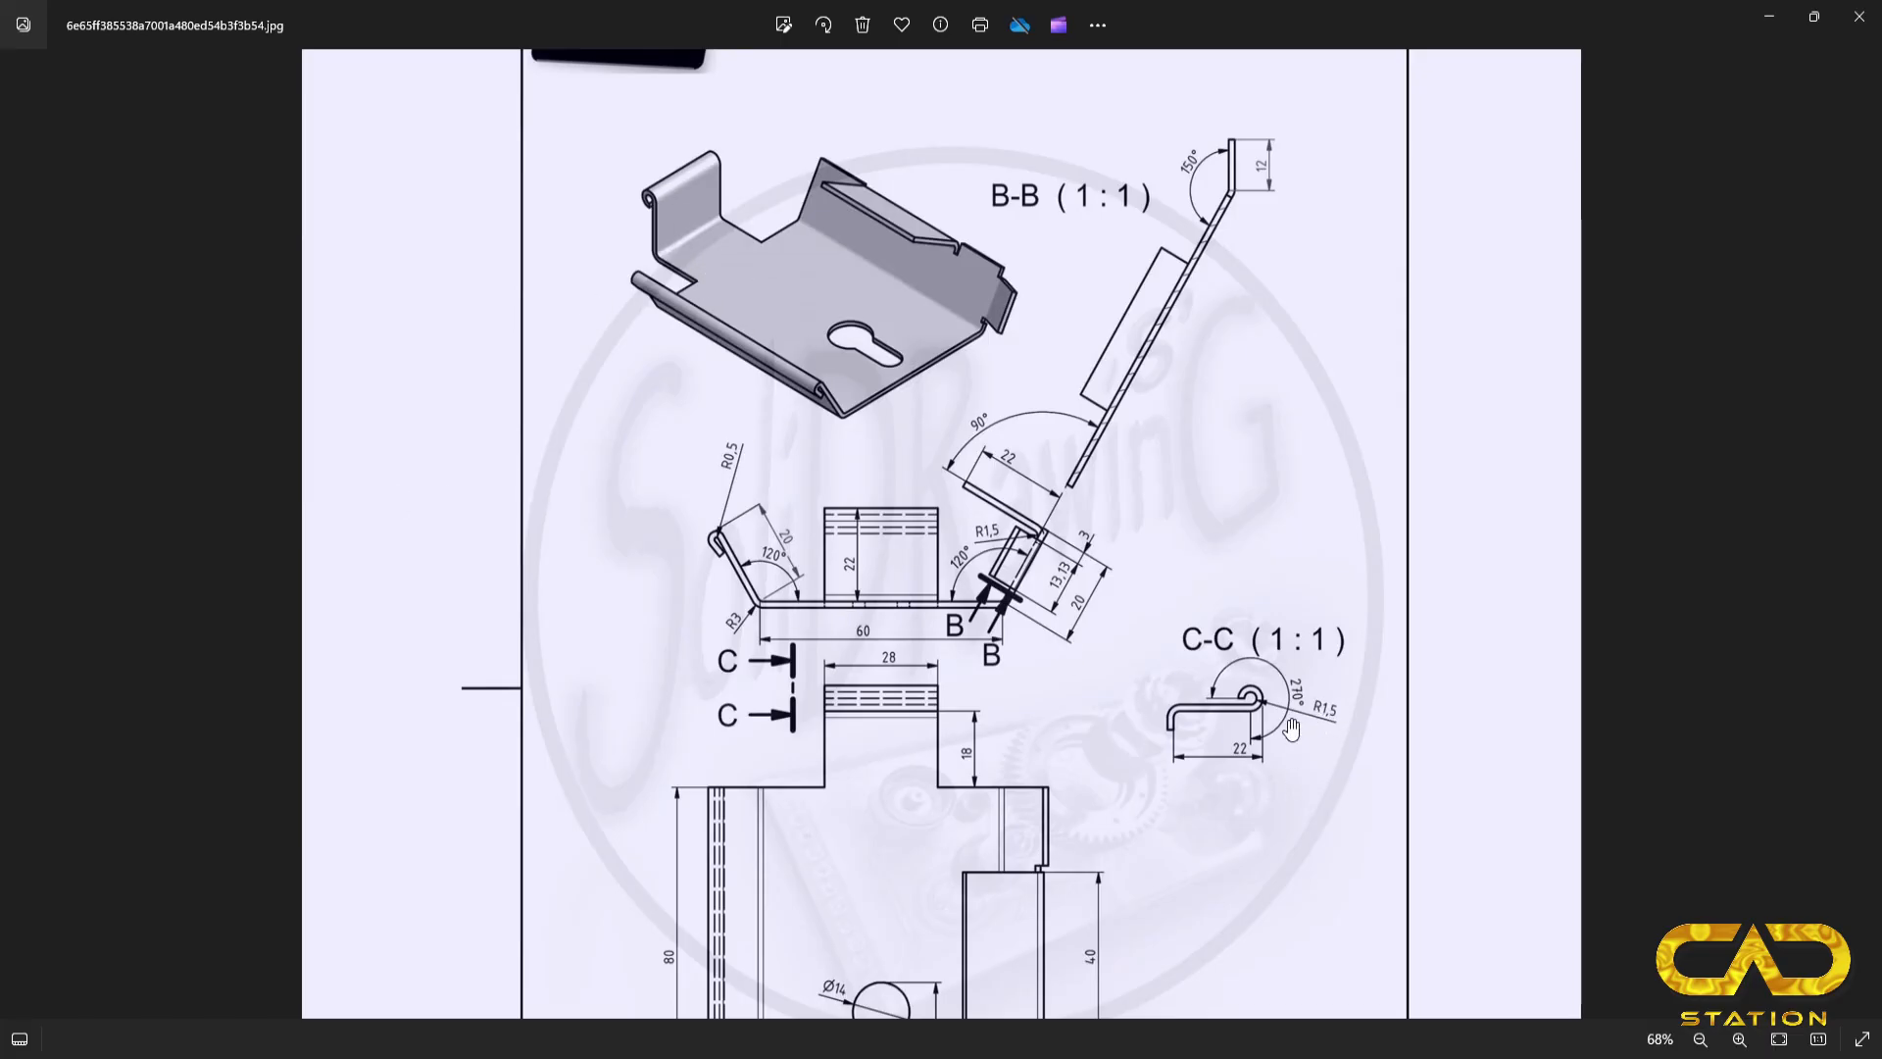
pyautogui.scroll(-3, 1294, 722)
pyautogui.scroll(4, 1192, 611)
pyautogui.scroll(5, 1192, 610)
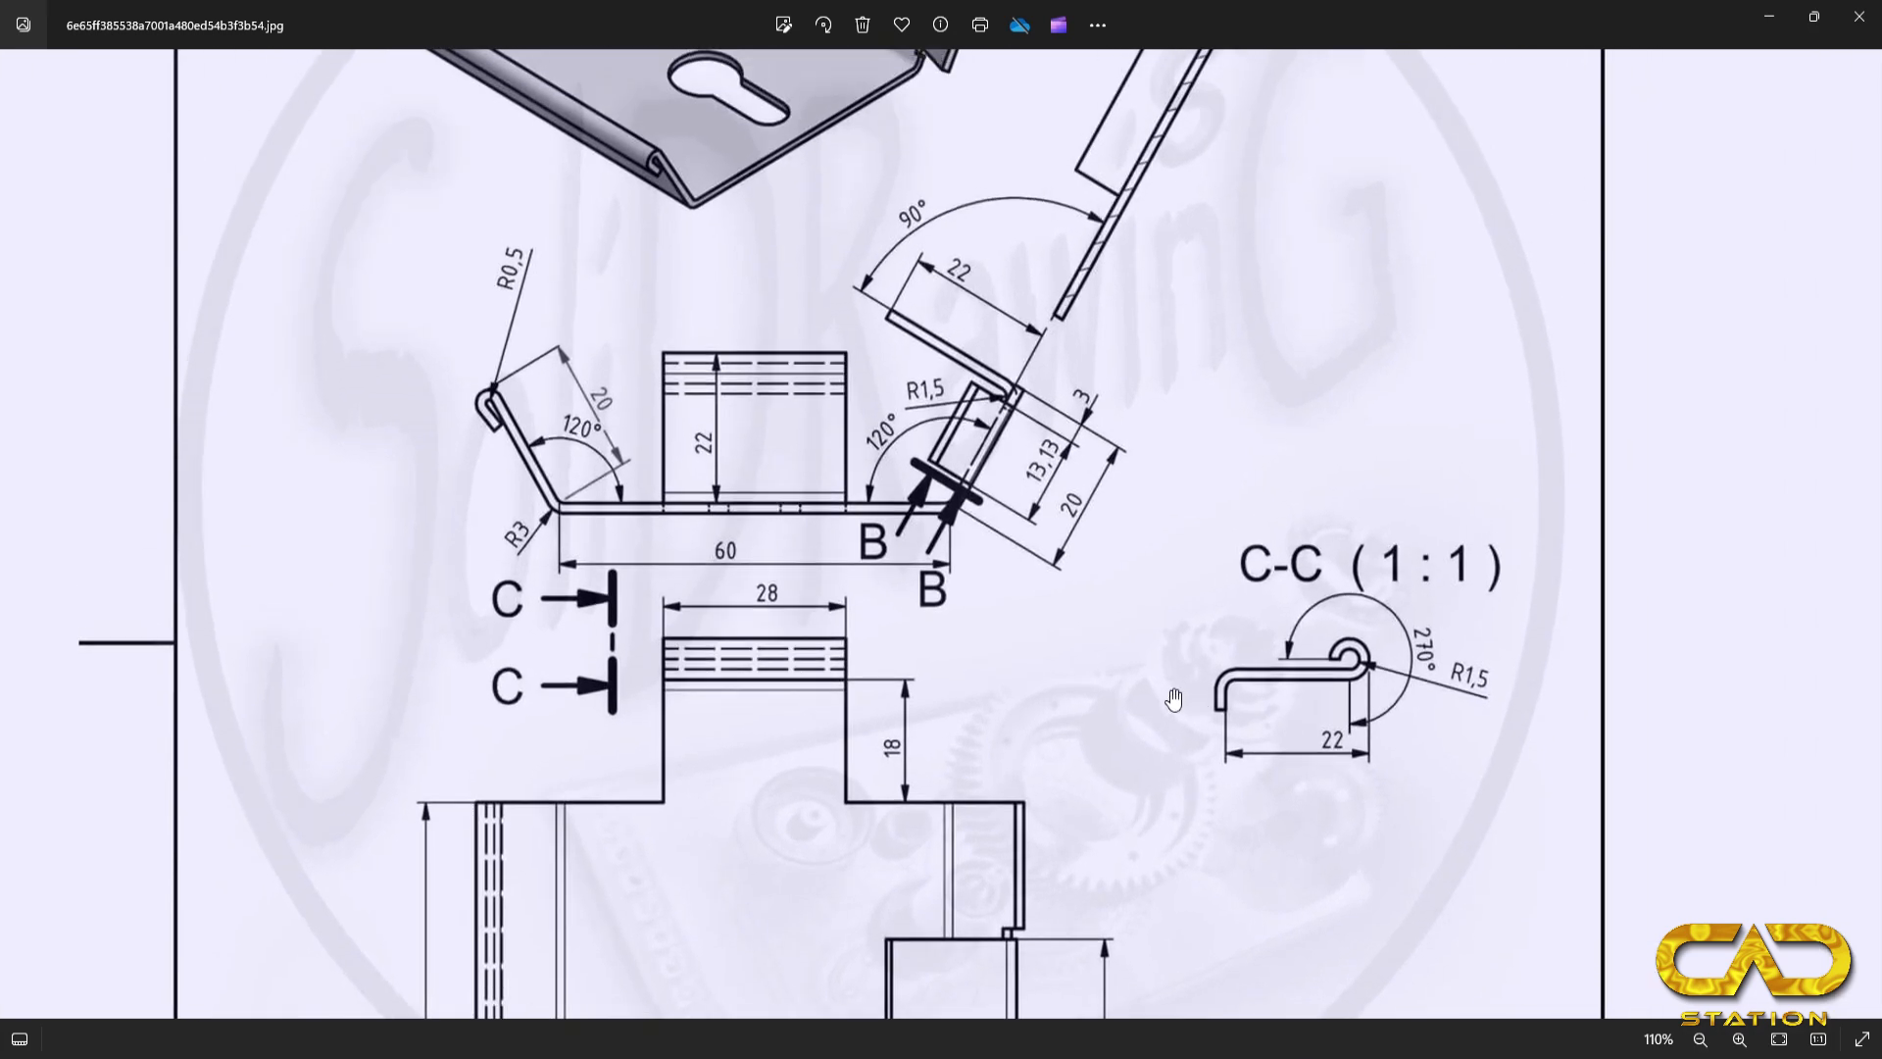
pyautogui.scroll(-5, 1323, 792)
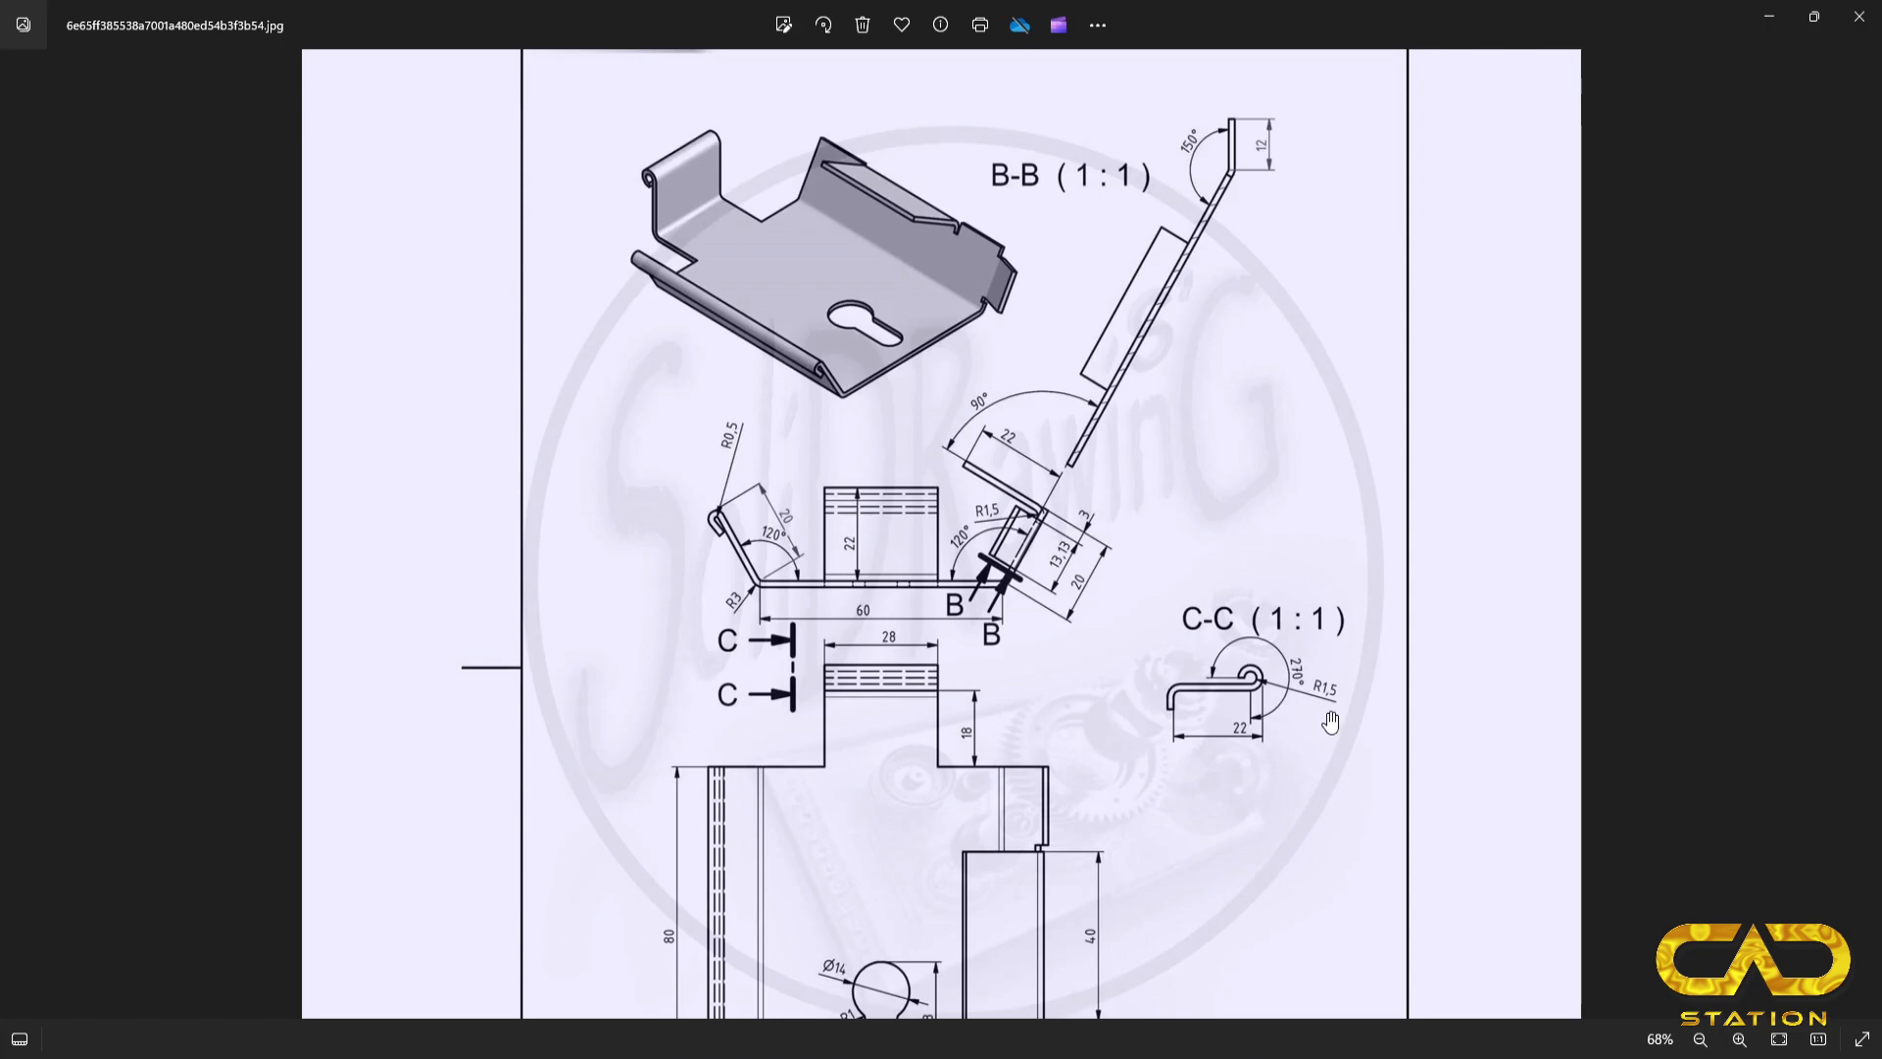
pyautogui.hotkey('alt', 'Tab')
# Step: Compare the tear drop and rolled hem types, keep a rolled hem with material inside, and set its angle to 270 degrees
pyautogui.moveTo(125, 469); pyautogui.dragTo(19, 477)
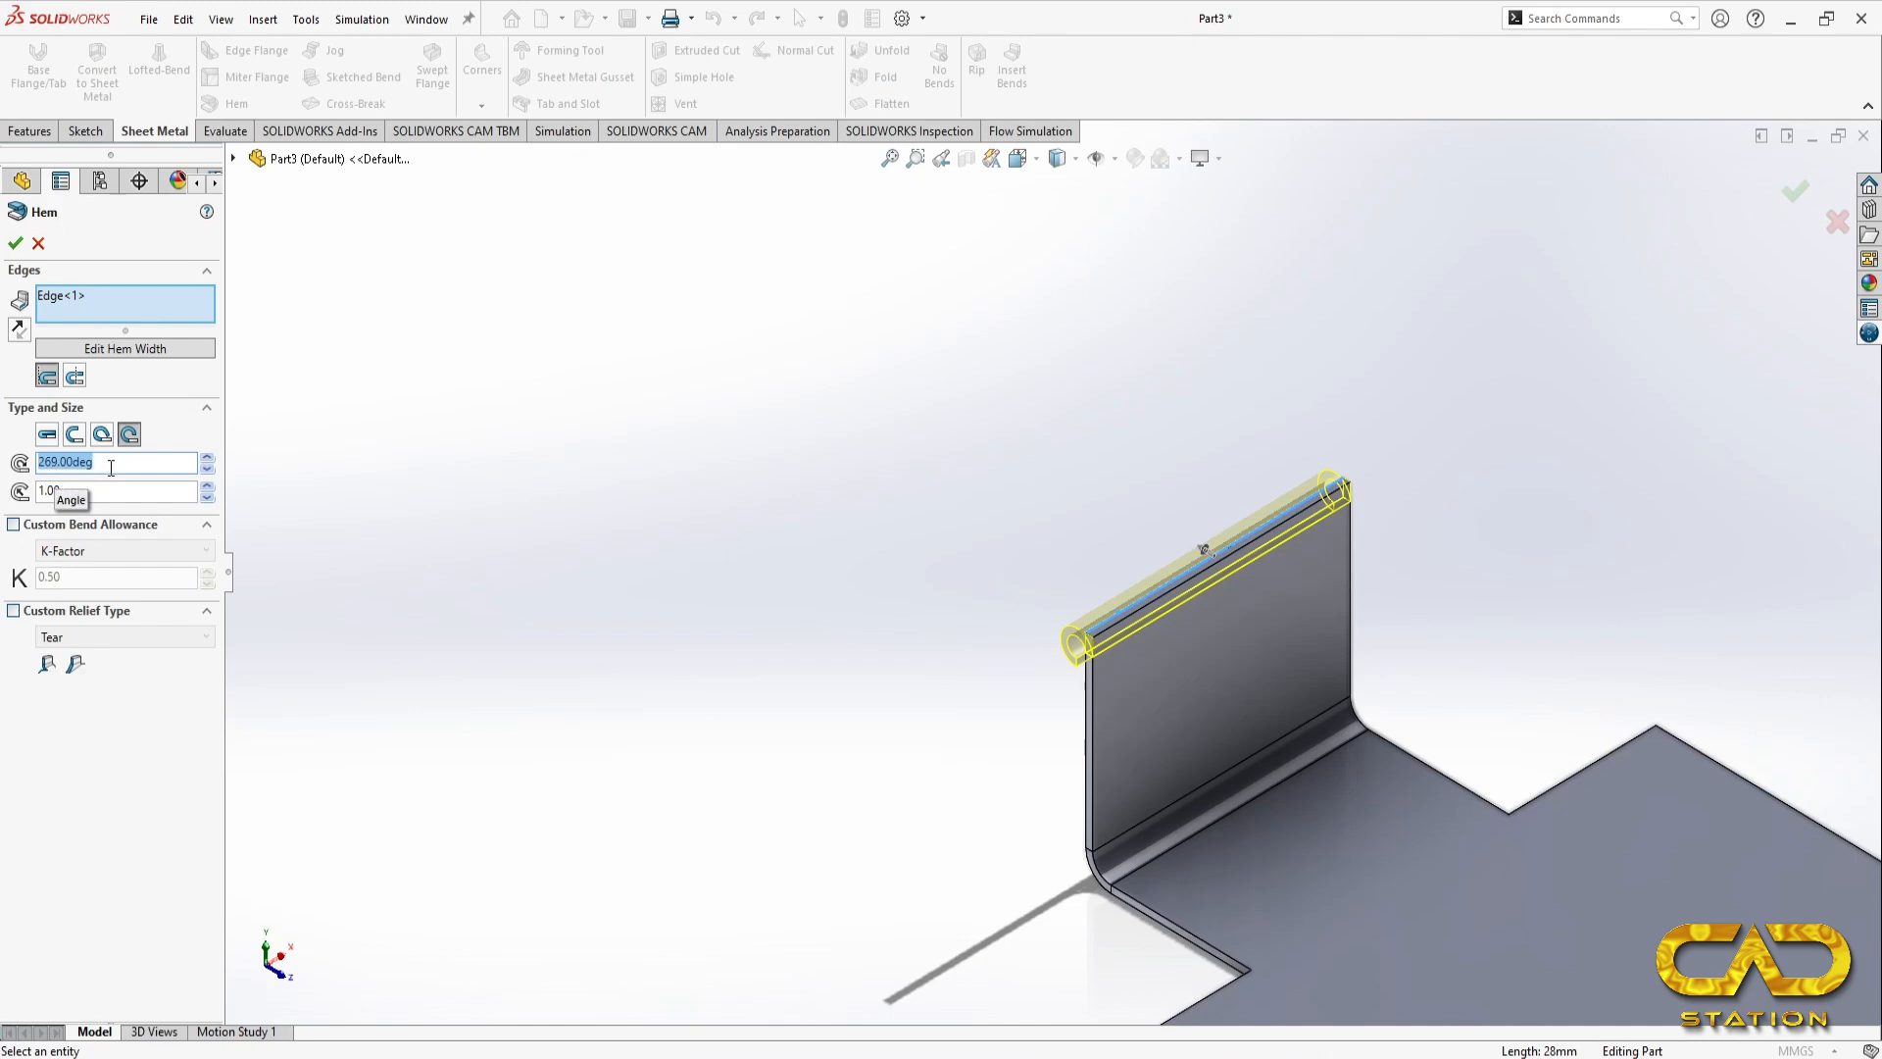
pyautogui.write('270')
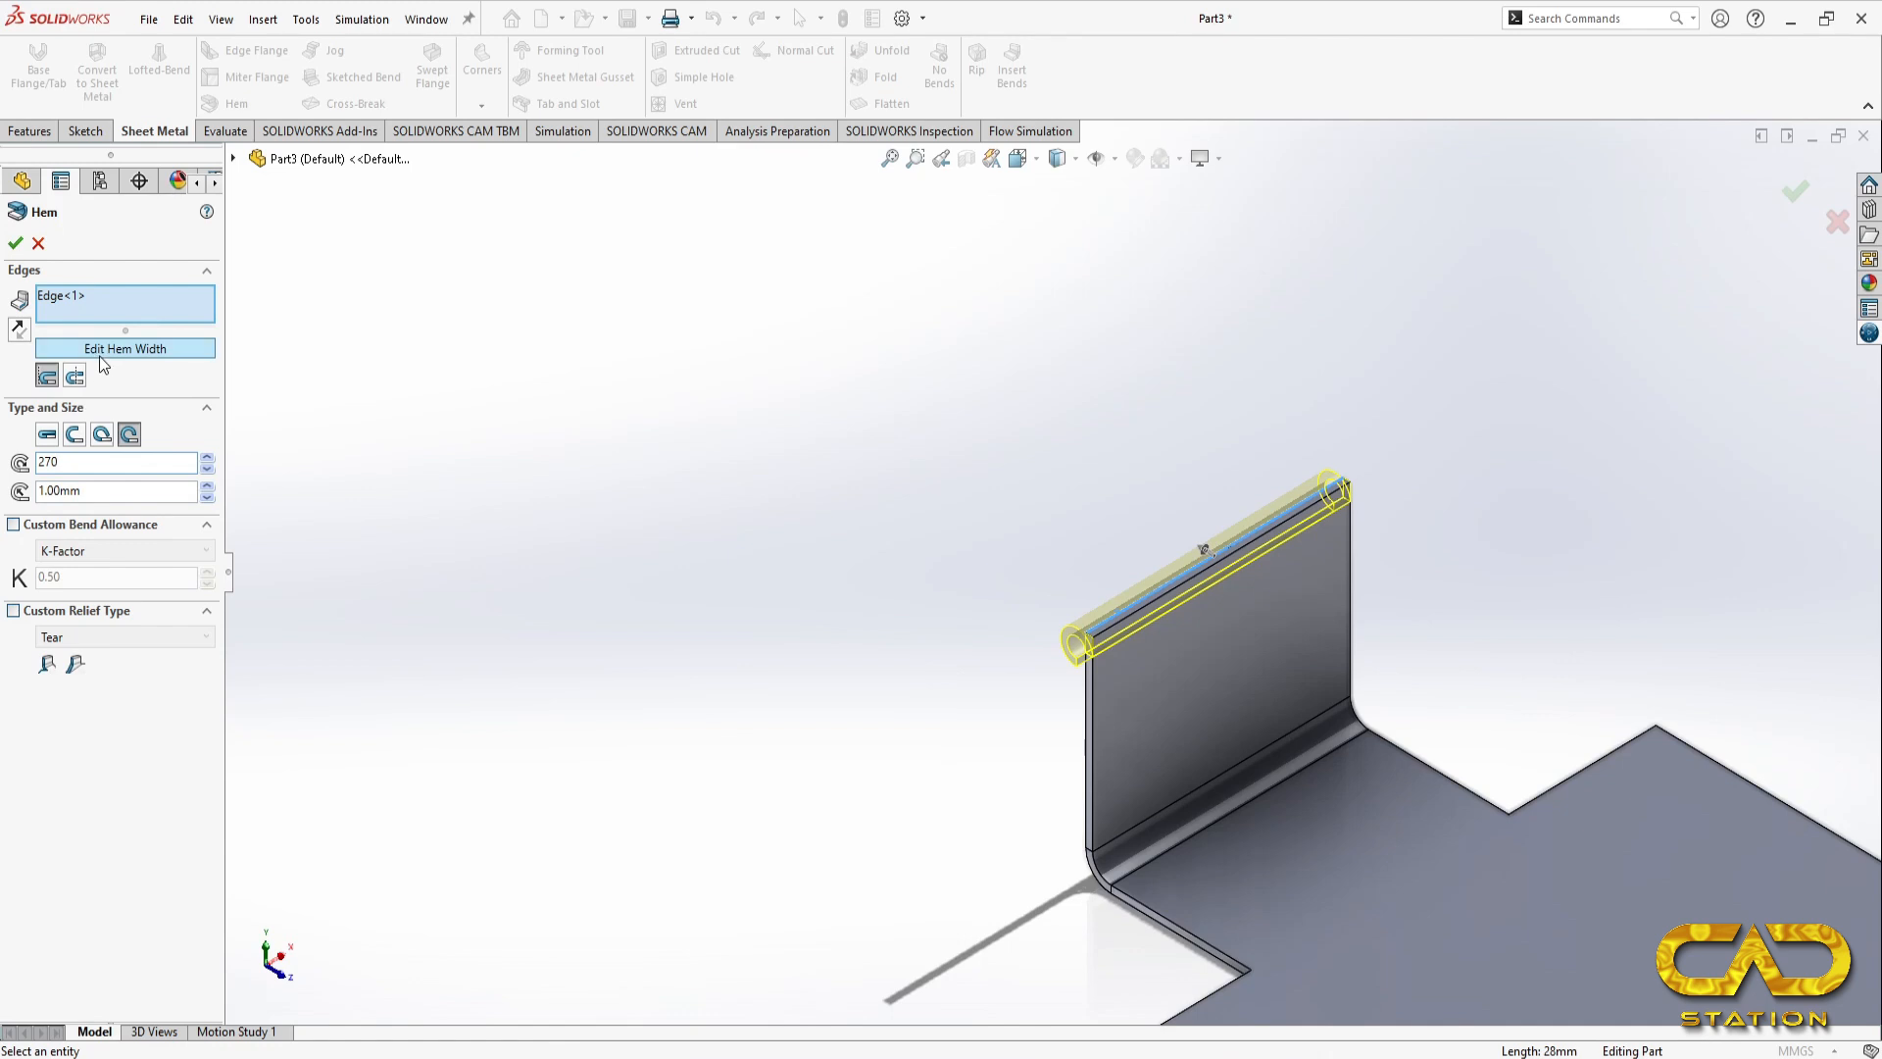
pyautogui.click(105, 438)
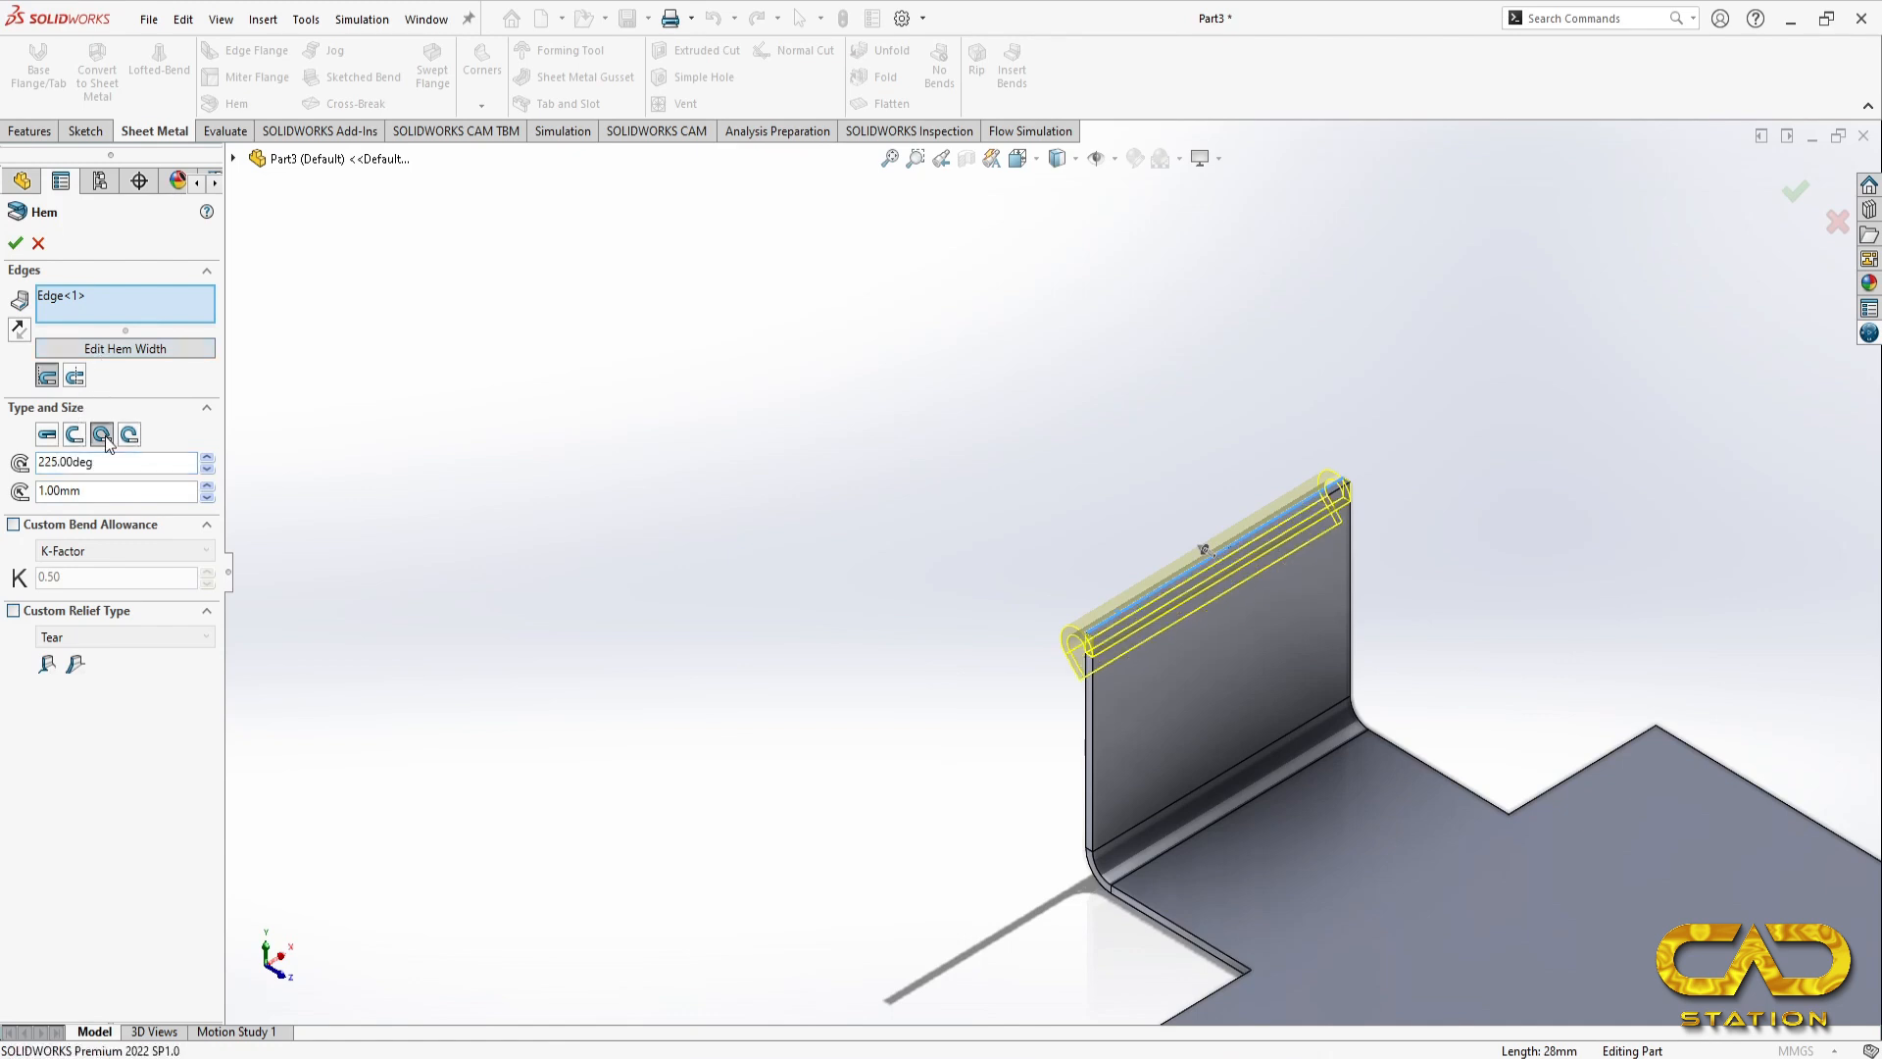
pyautogui.click(128, 439)
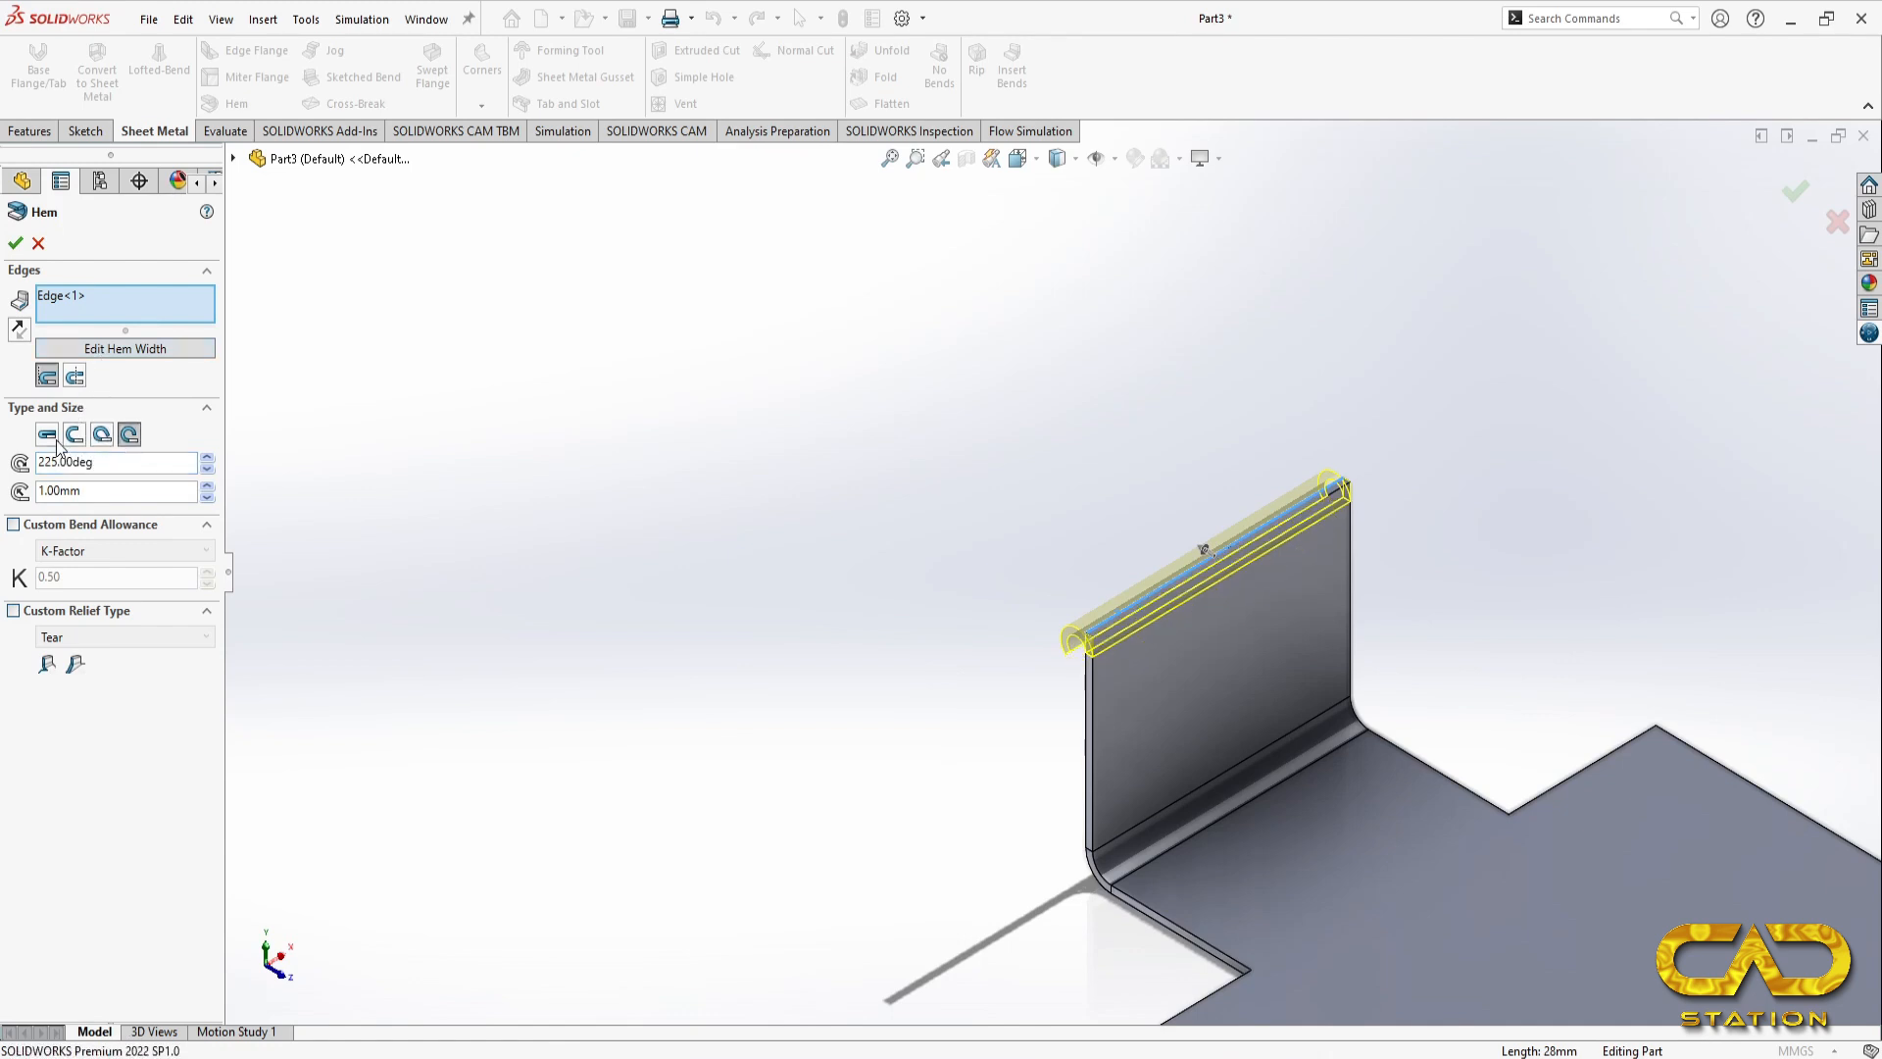
pyautogui.click(72, 377)
pyautogui.click(45, 379)
pyautogui.moveTo(105, 470); pyautogui.dragTo(14, 472)
pyautogui.write('2')
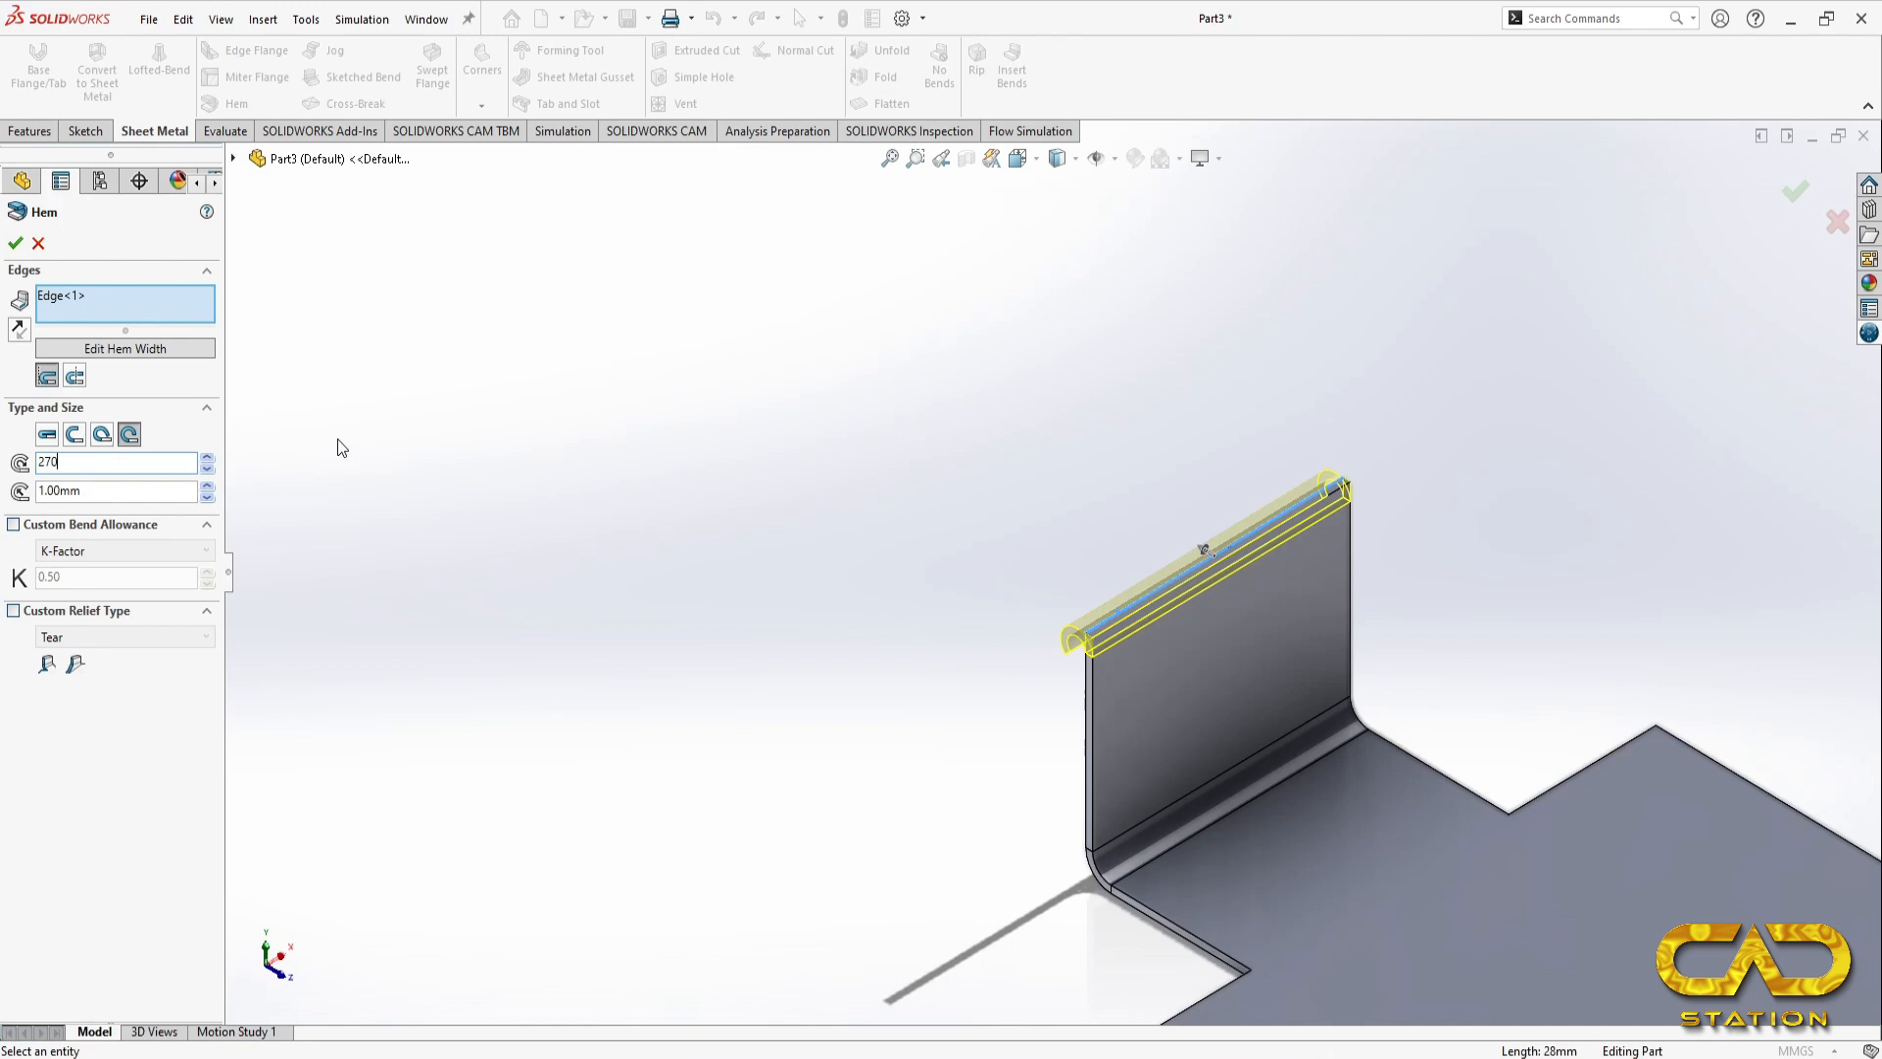
pyautogui.write('70')
pyautogui.press('Return')
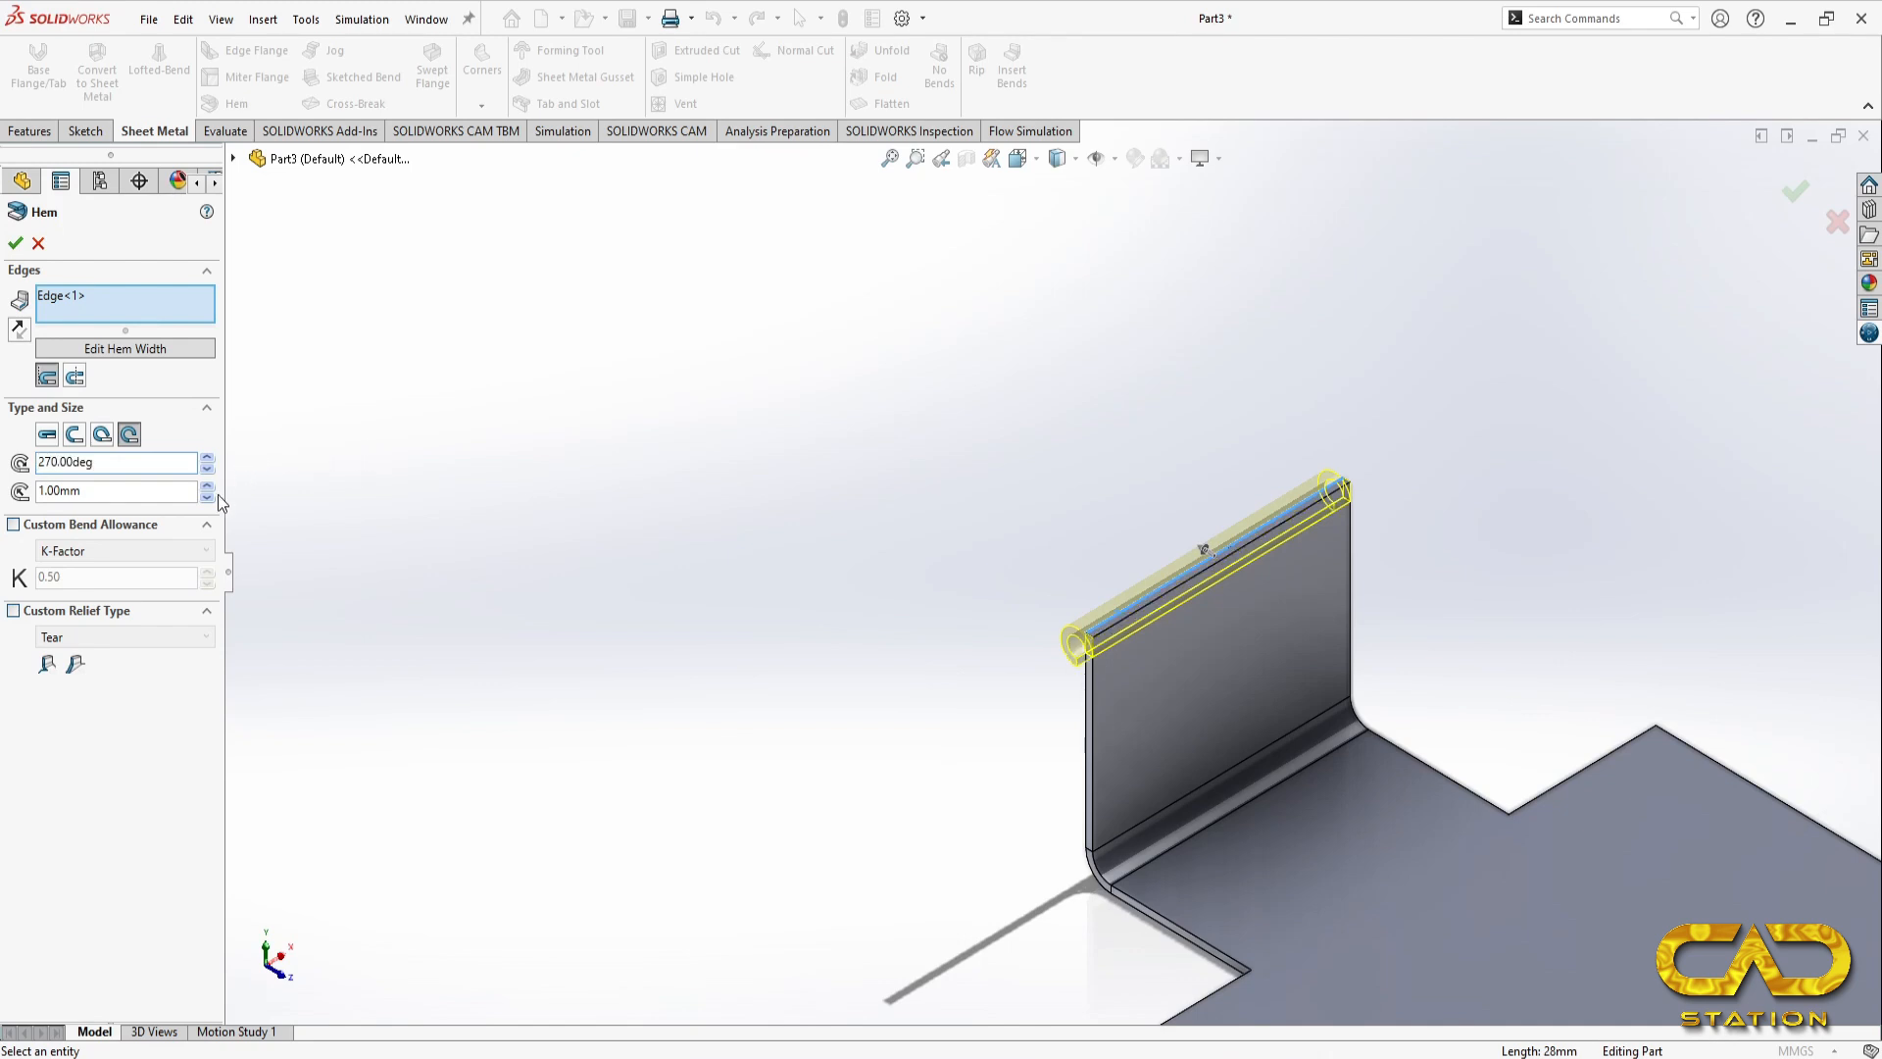
# Step: Set the rolled hem's radius to 1.5 mm and finish the hem
pyautogui.moveTo(155, 486); pyautogui.dragTo(5, 495)
pyautogui.write('1.5')
pyautogui.press('Return')
pyautogui.click(12, 244)
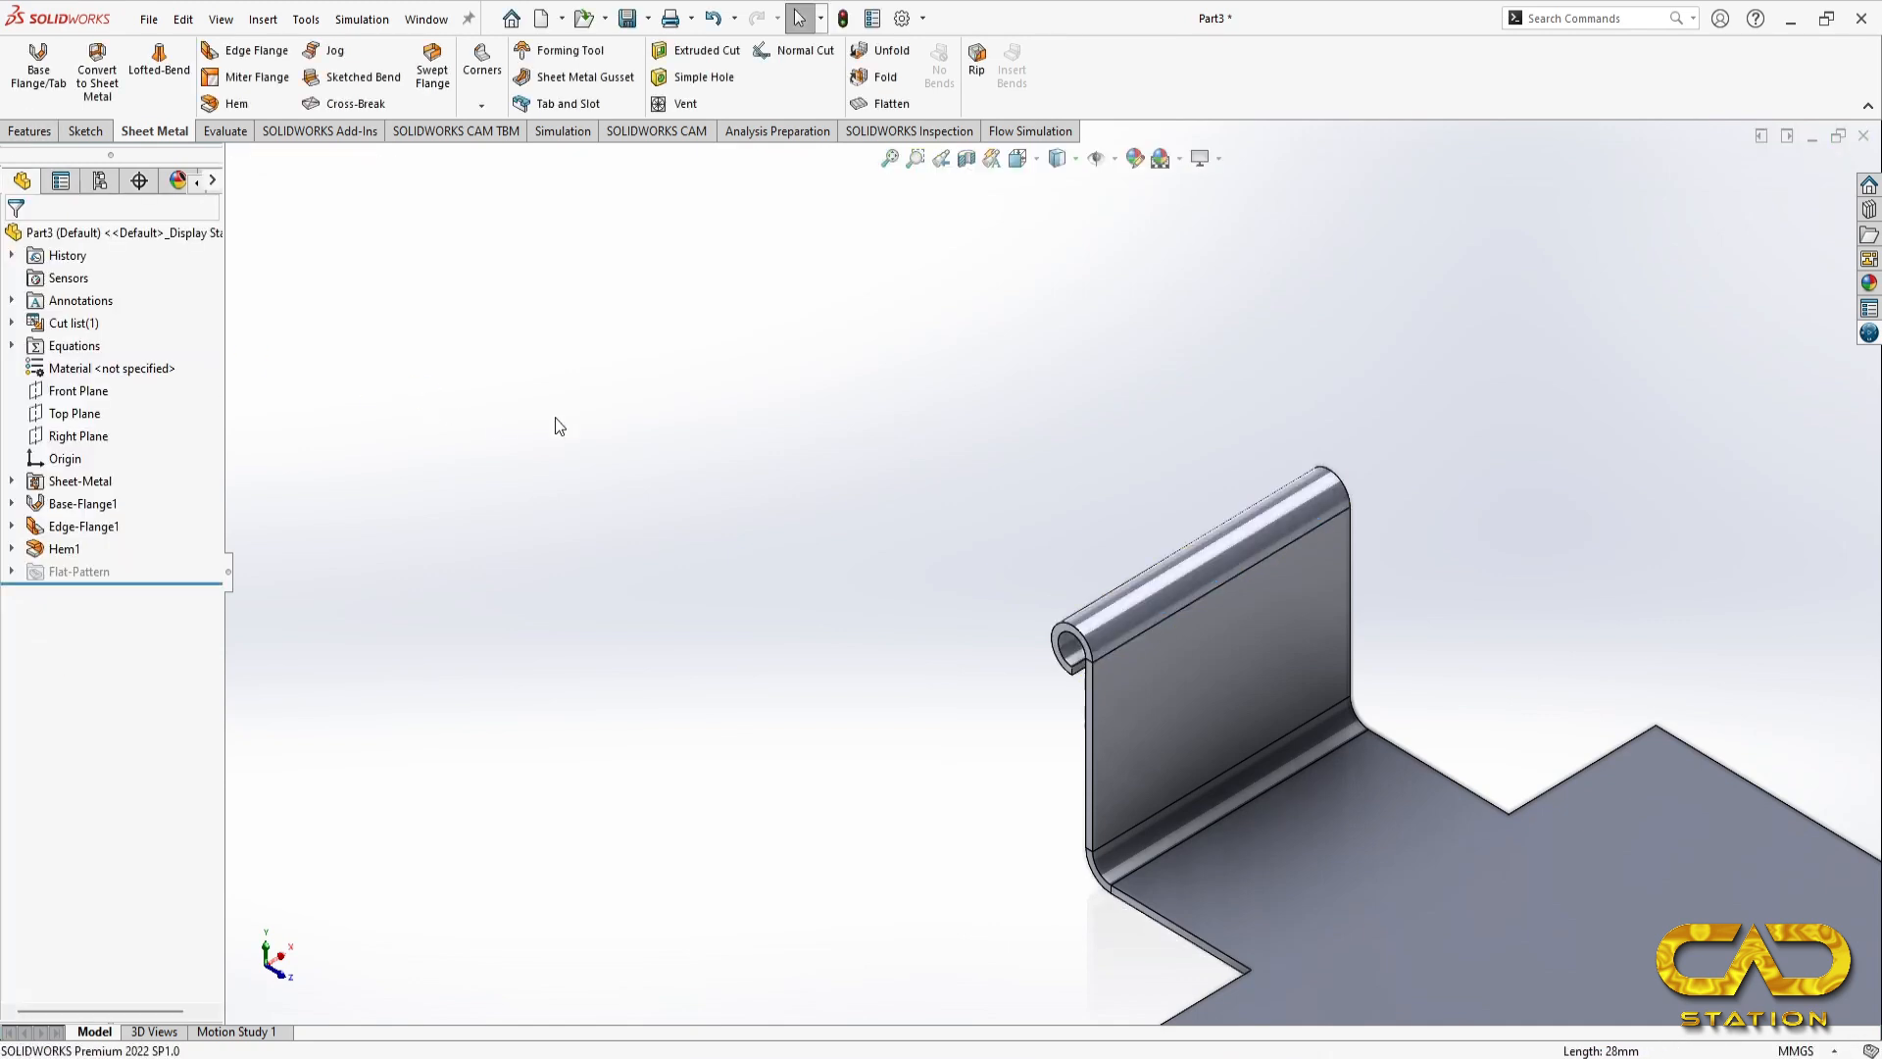
# Step: Check the side bends in the reference drawing and place an edge flange about 24 mm high on the base's long left side edge
pyautogui.hotkey('ctrl', '7')
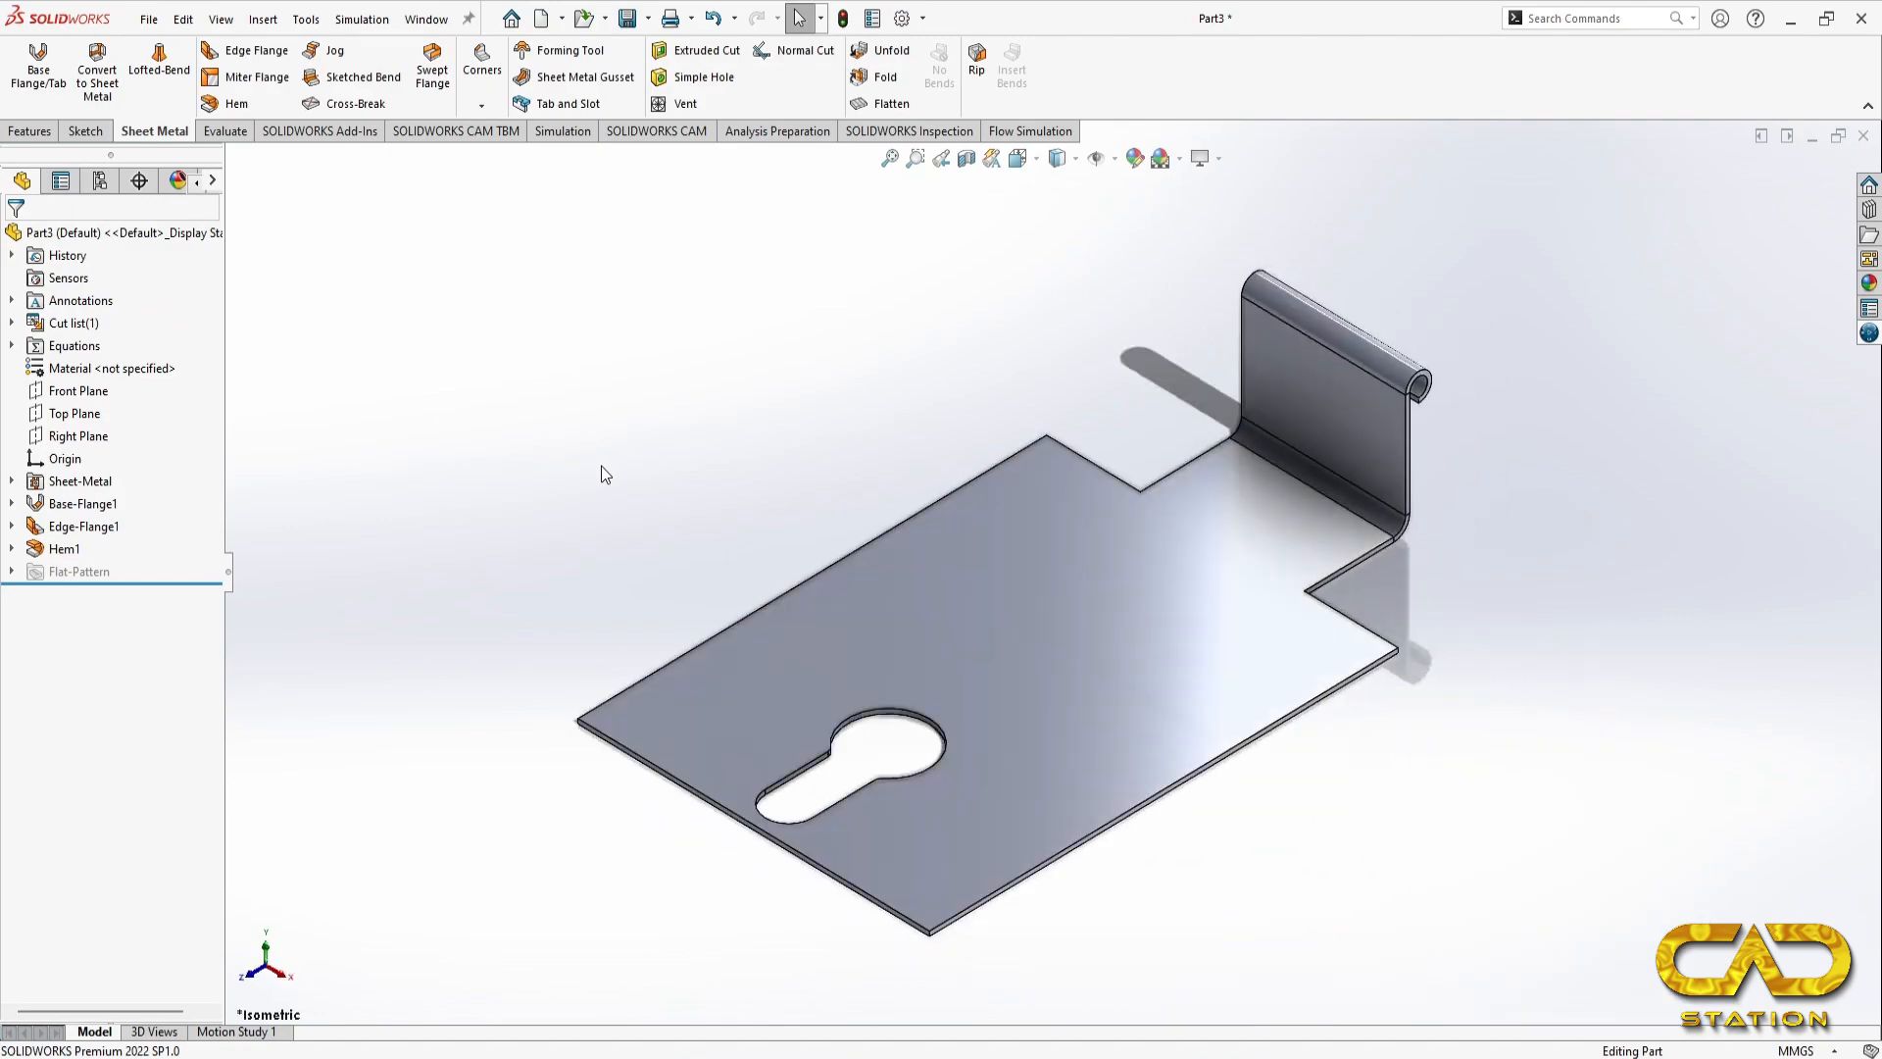
pyautogui.hotkey('alt', 'Tab')
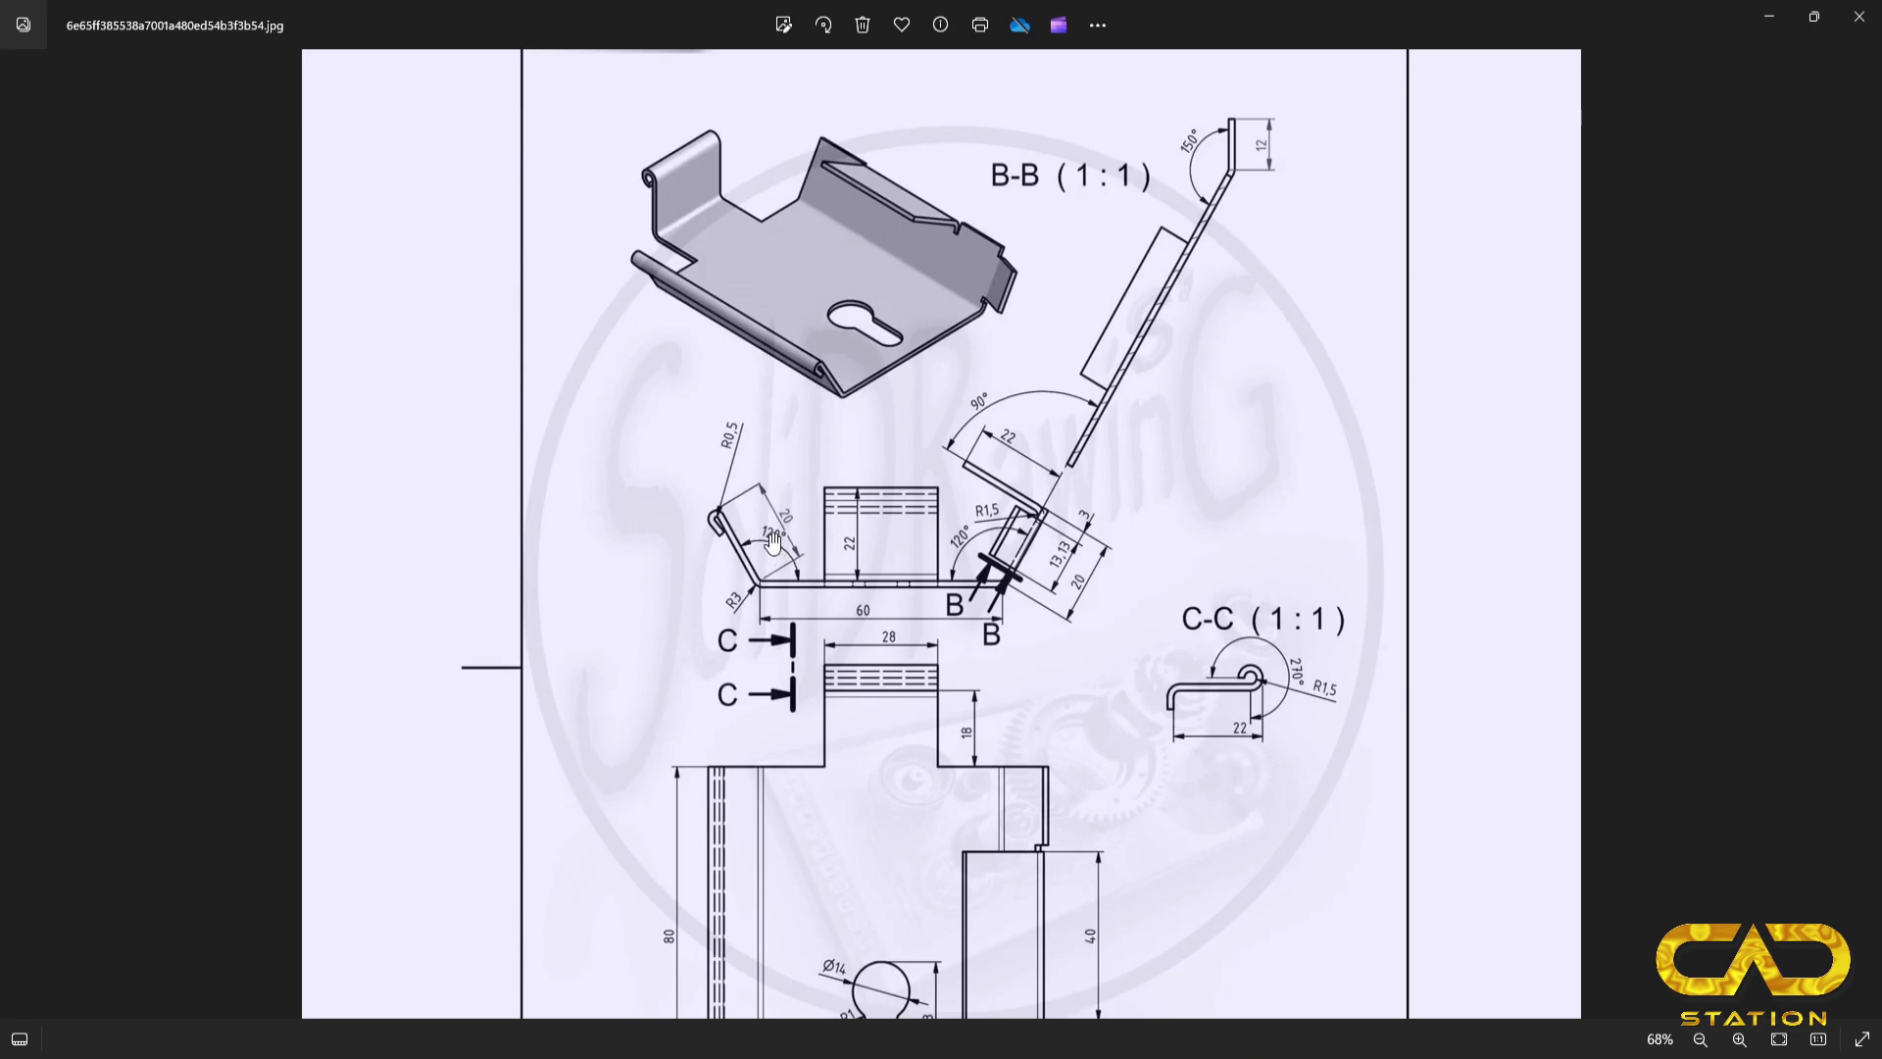
pyautogui.hotkey('alt', 'Tab')
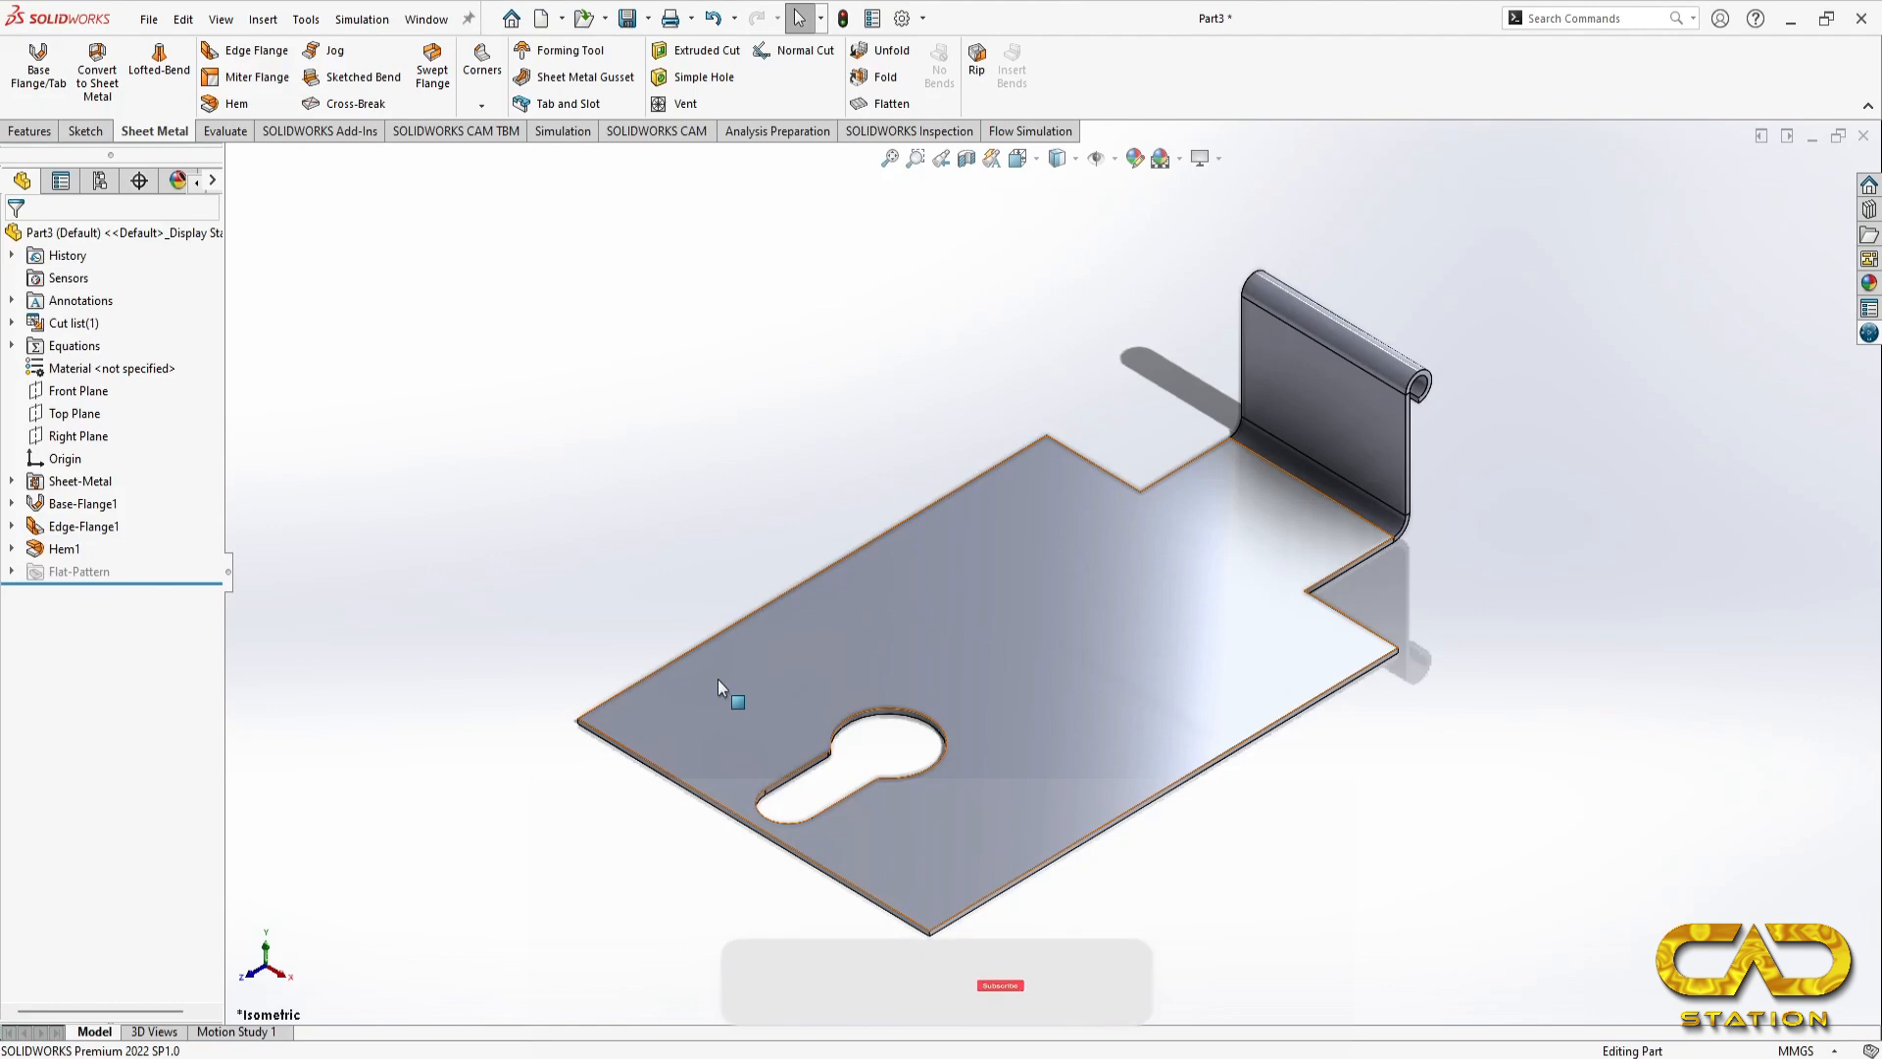
pyautogui.press('space')
pyautogui.click(612, 545)
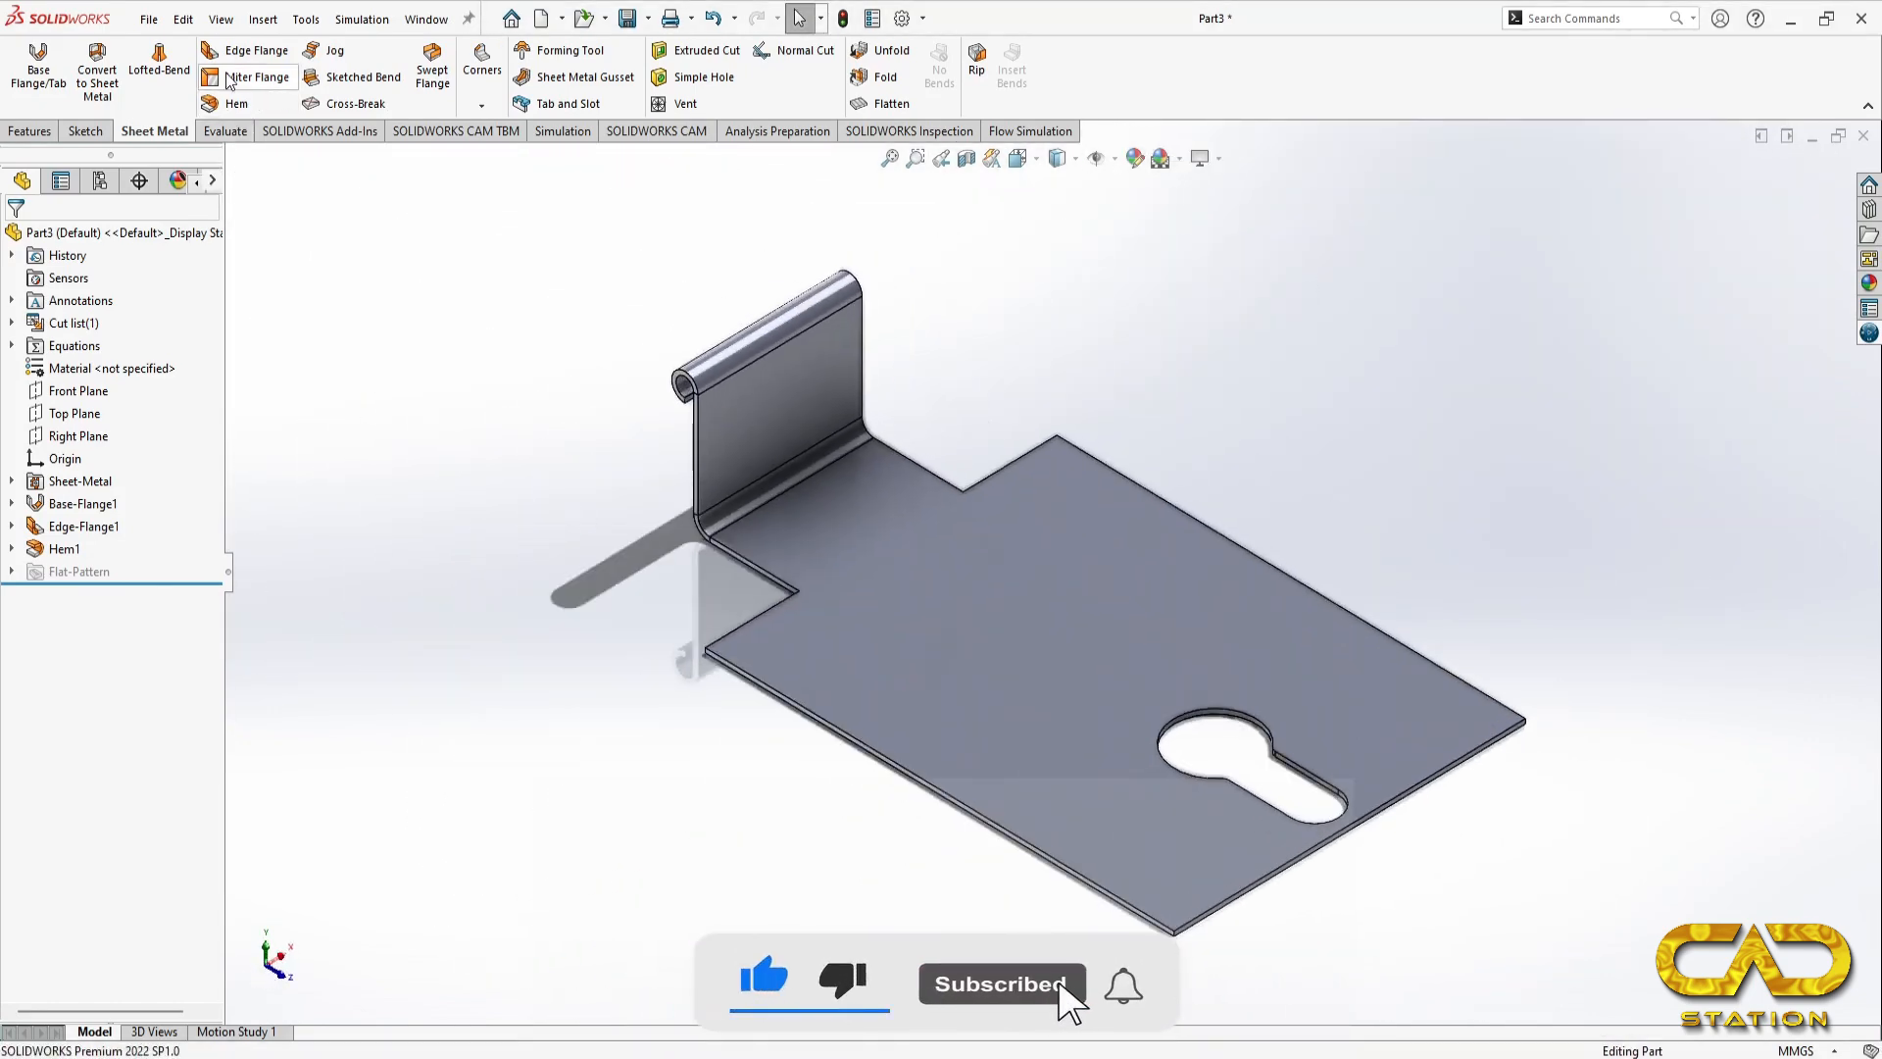
pyautogui.click(845, 749)
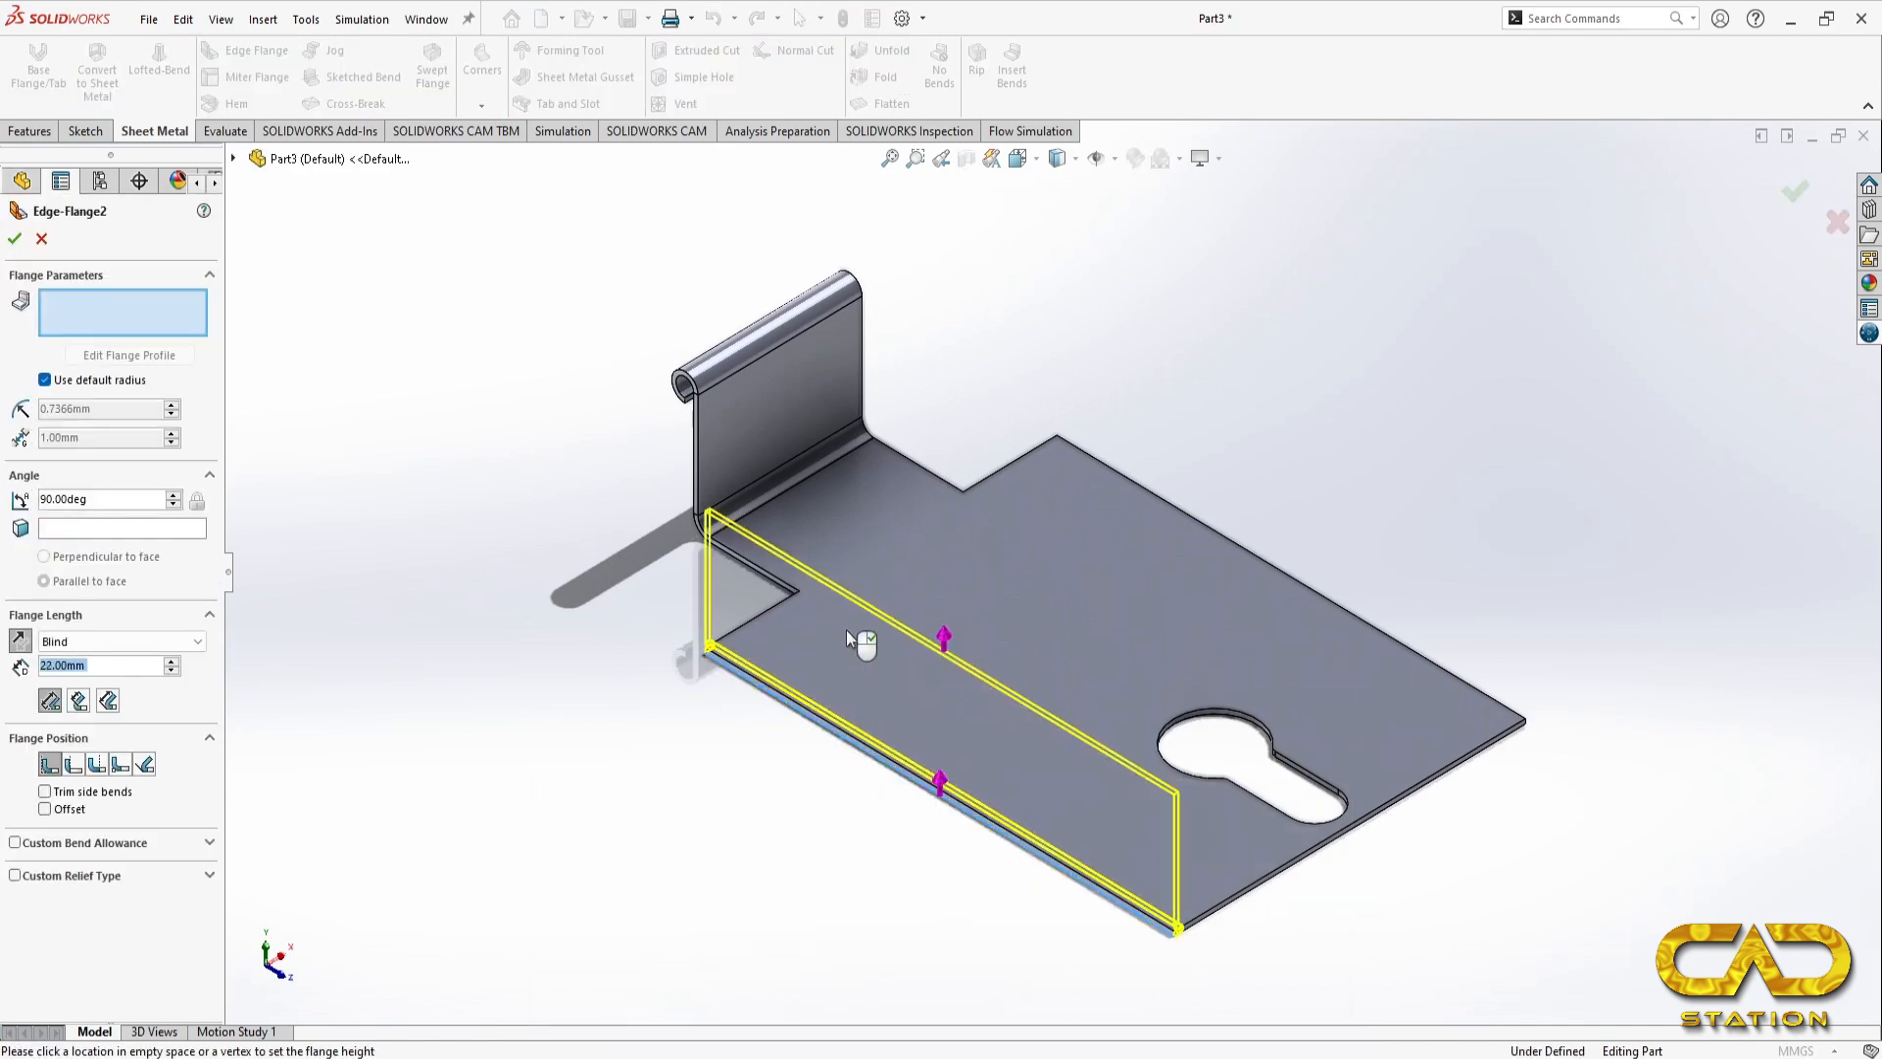
# Step: Set the side edge flange's length to 20 mm according to the reference drawing
pyautogui.hotkey('alt', 'Tab')
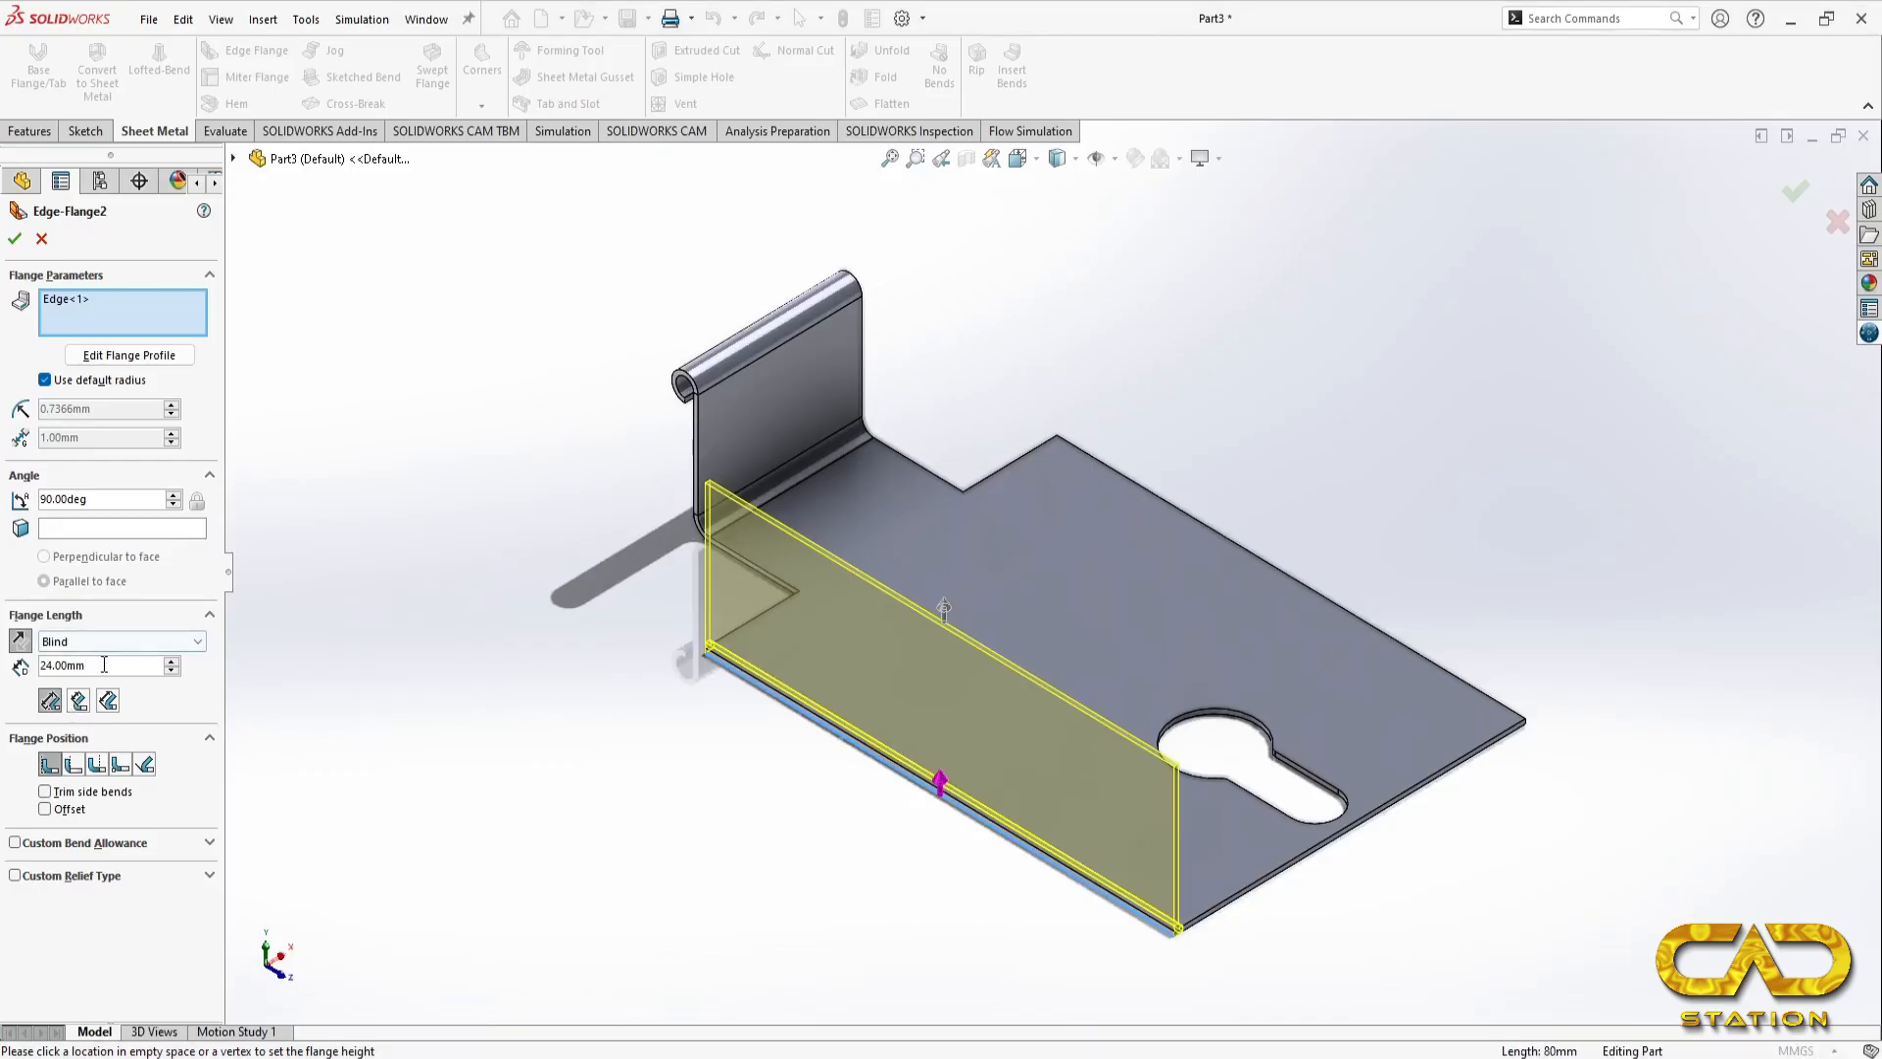
pyautogui.moveTo(86, 666); pyautogui.dragTo(3, 666)
pyautogui.write('20')
pyautogui.press('Return')
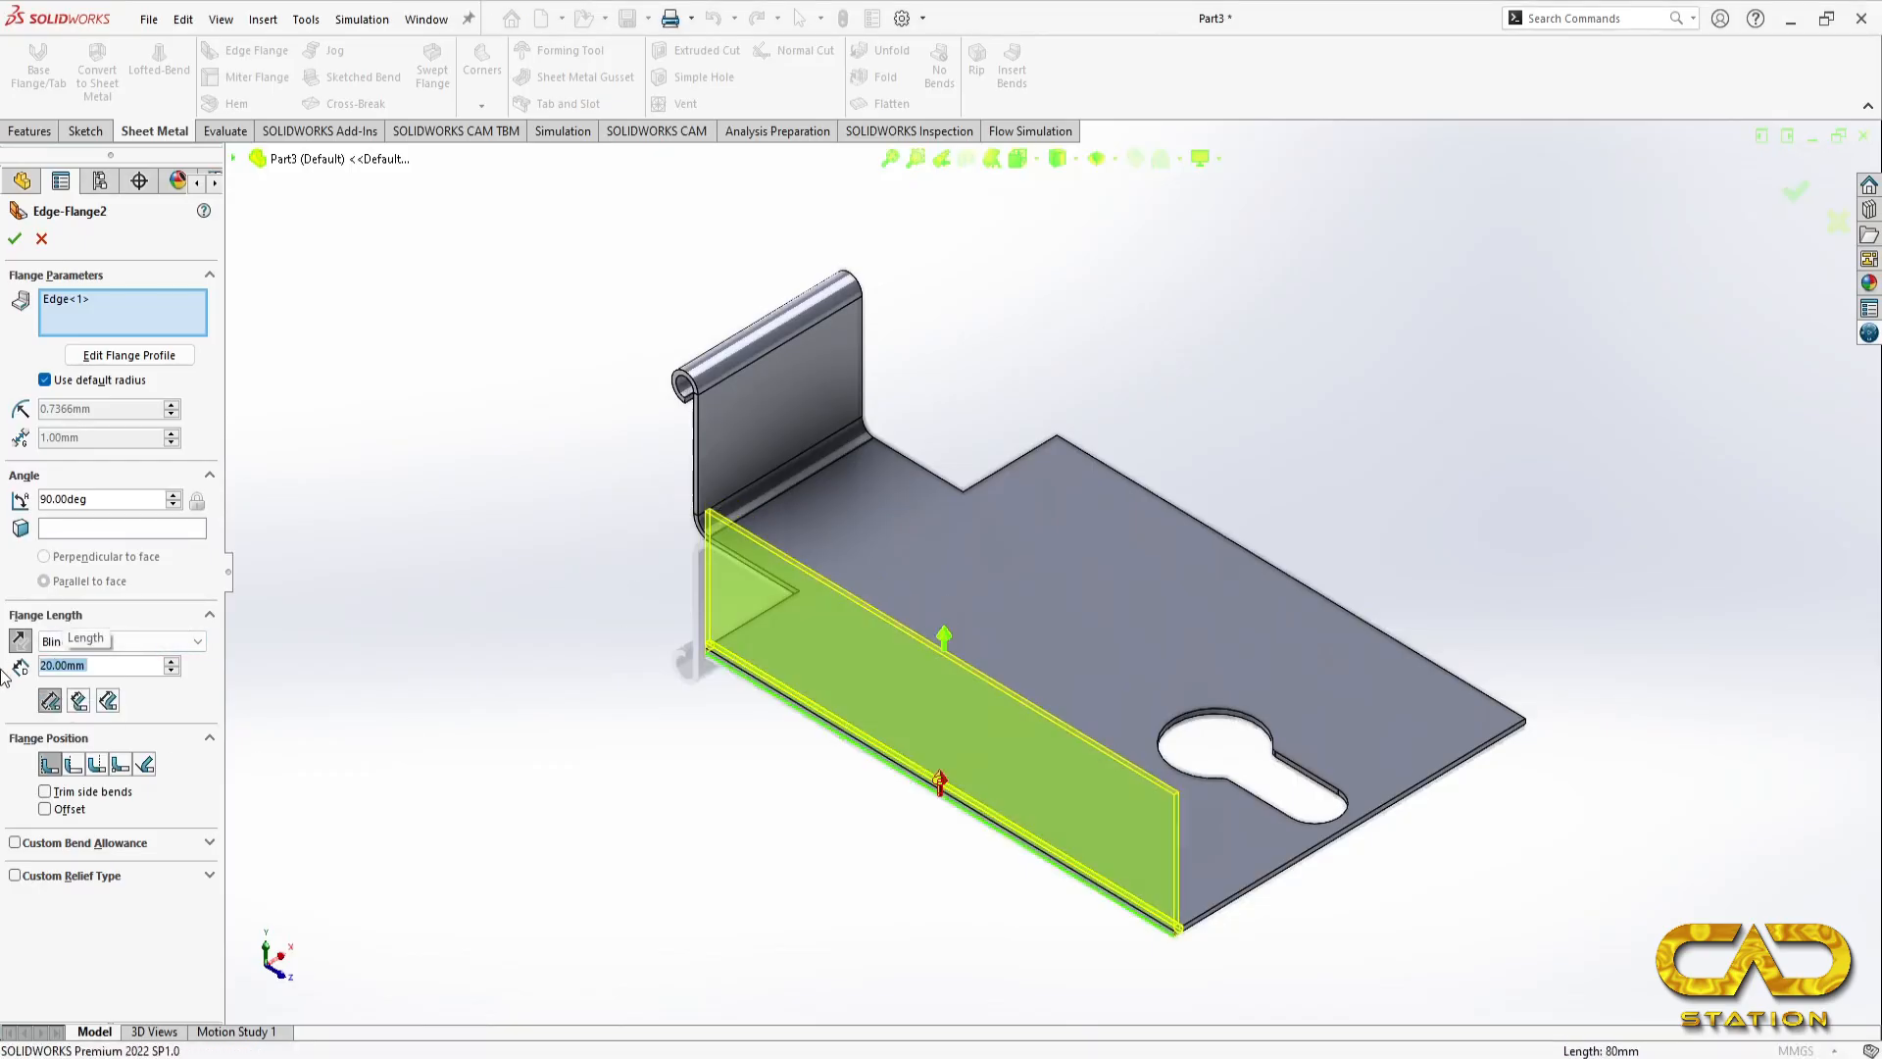
# Step: Try a 120-degree angle for the side edge flange and inspect its slope from the front
pyautogui.click(109, 500)
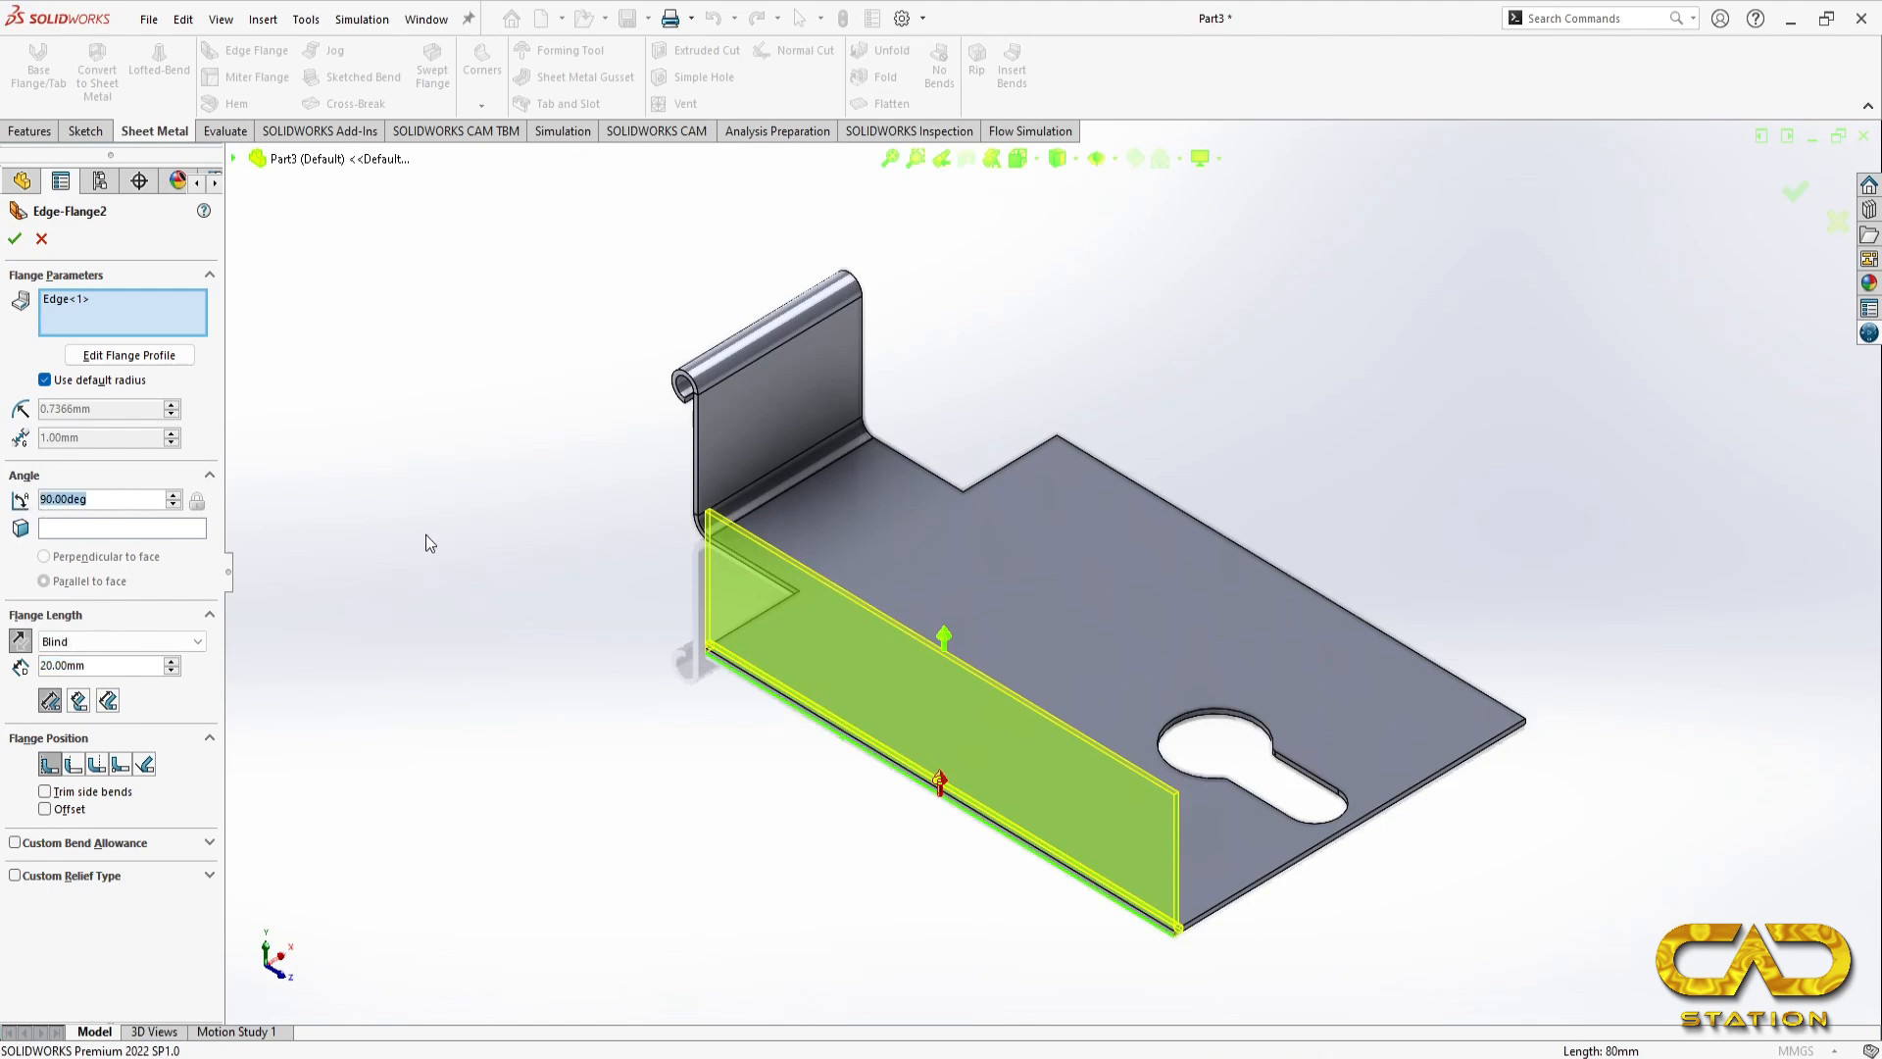
pyautogui.write('120')
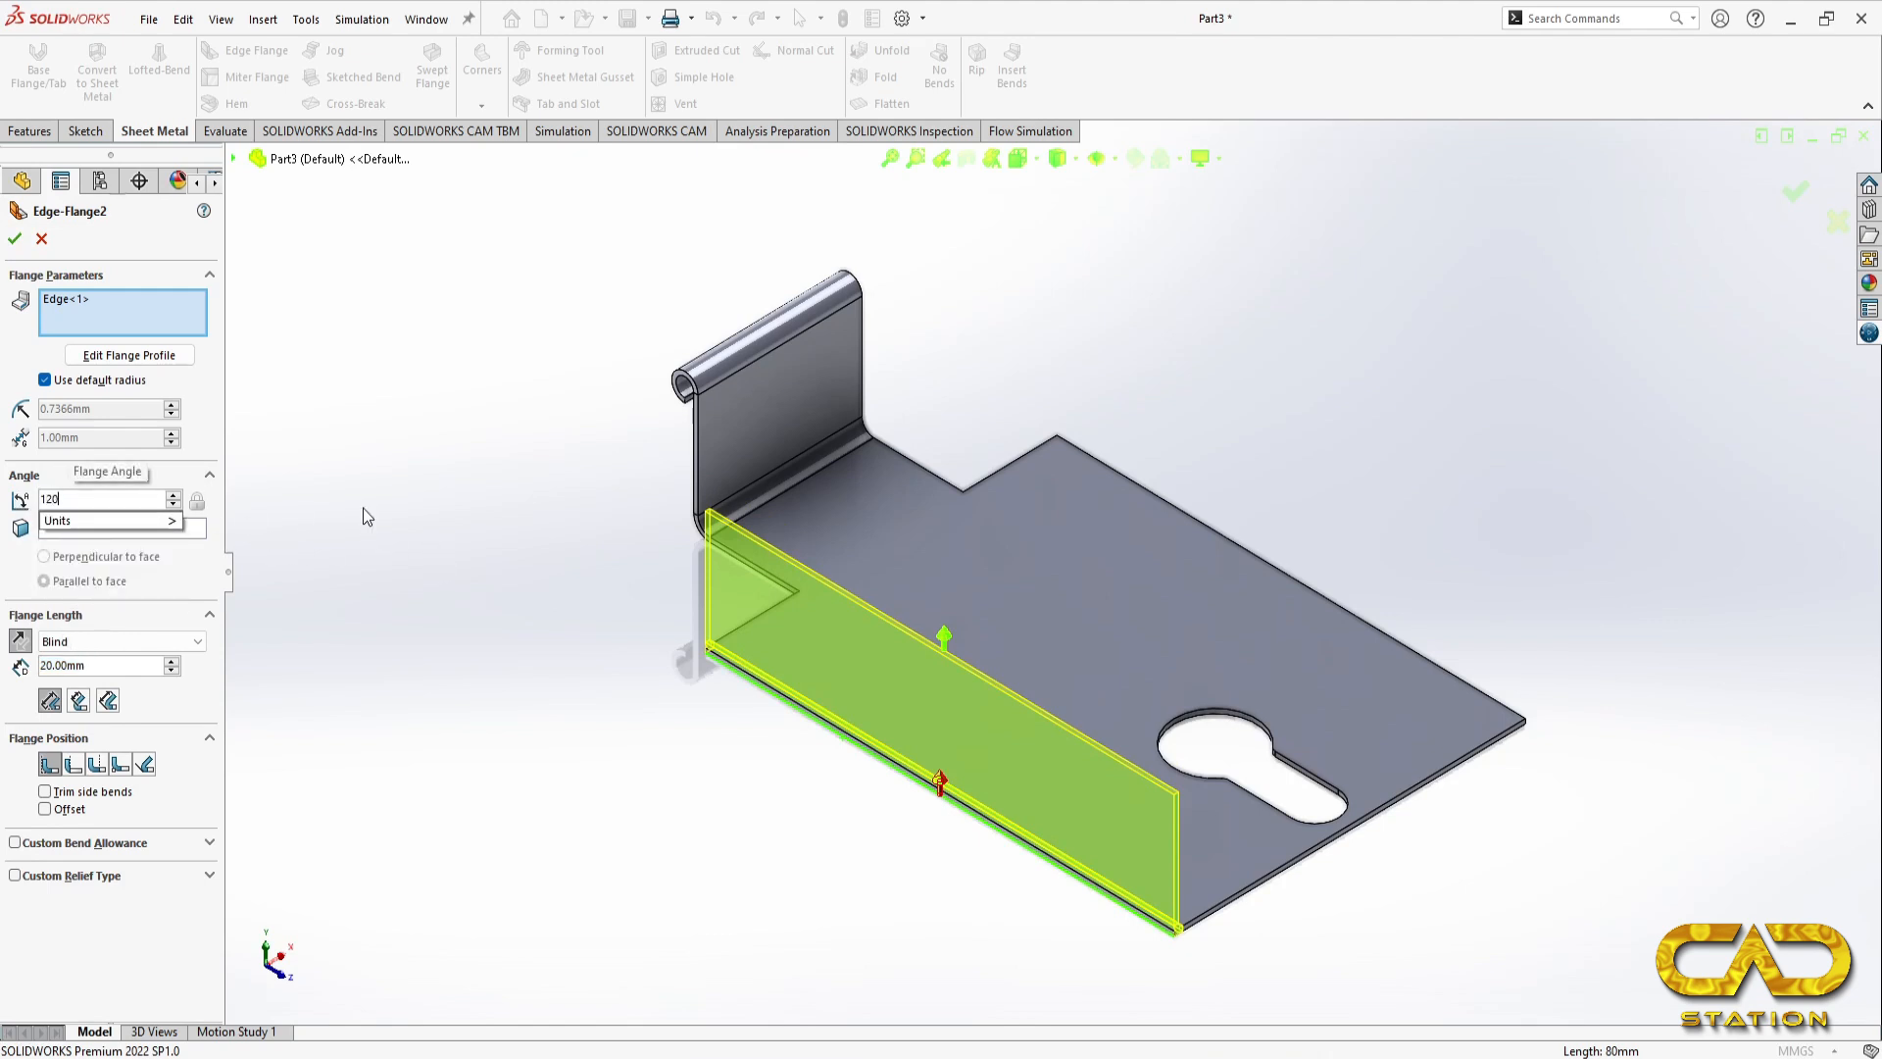
pyautogui.press('Return')
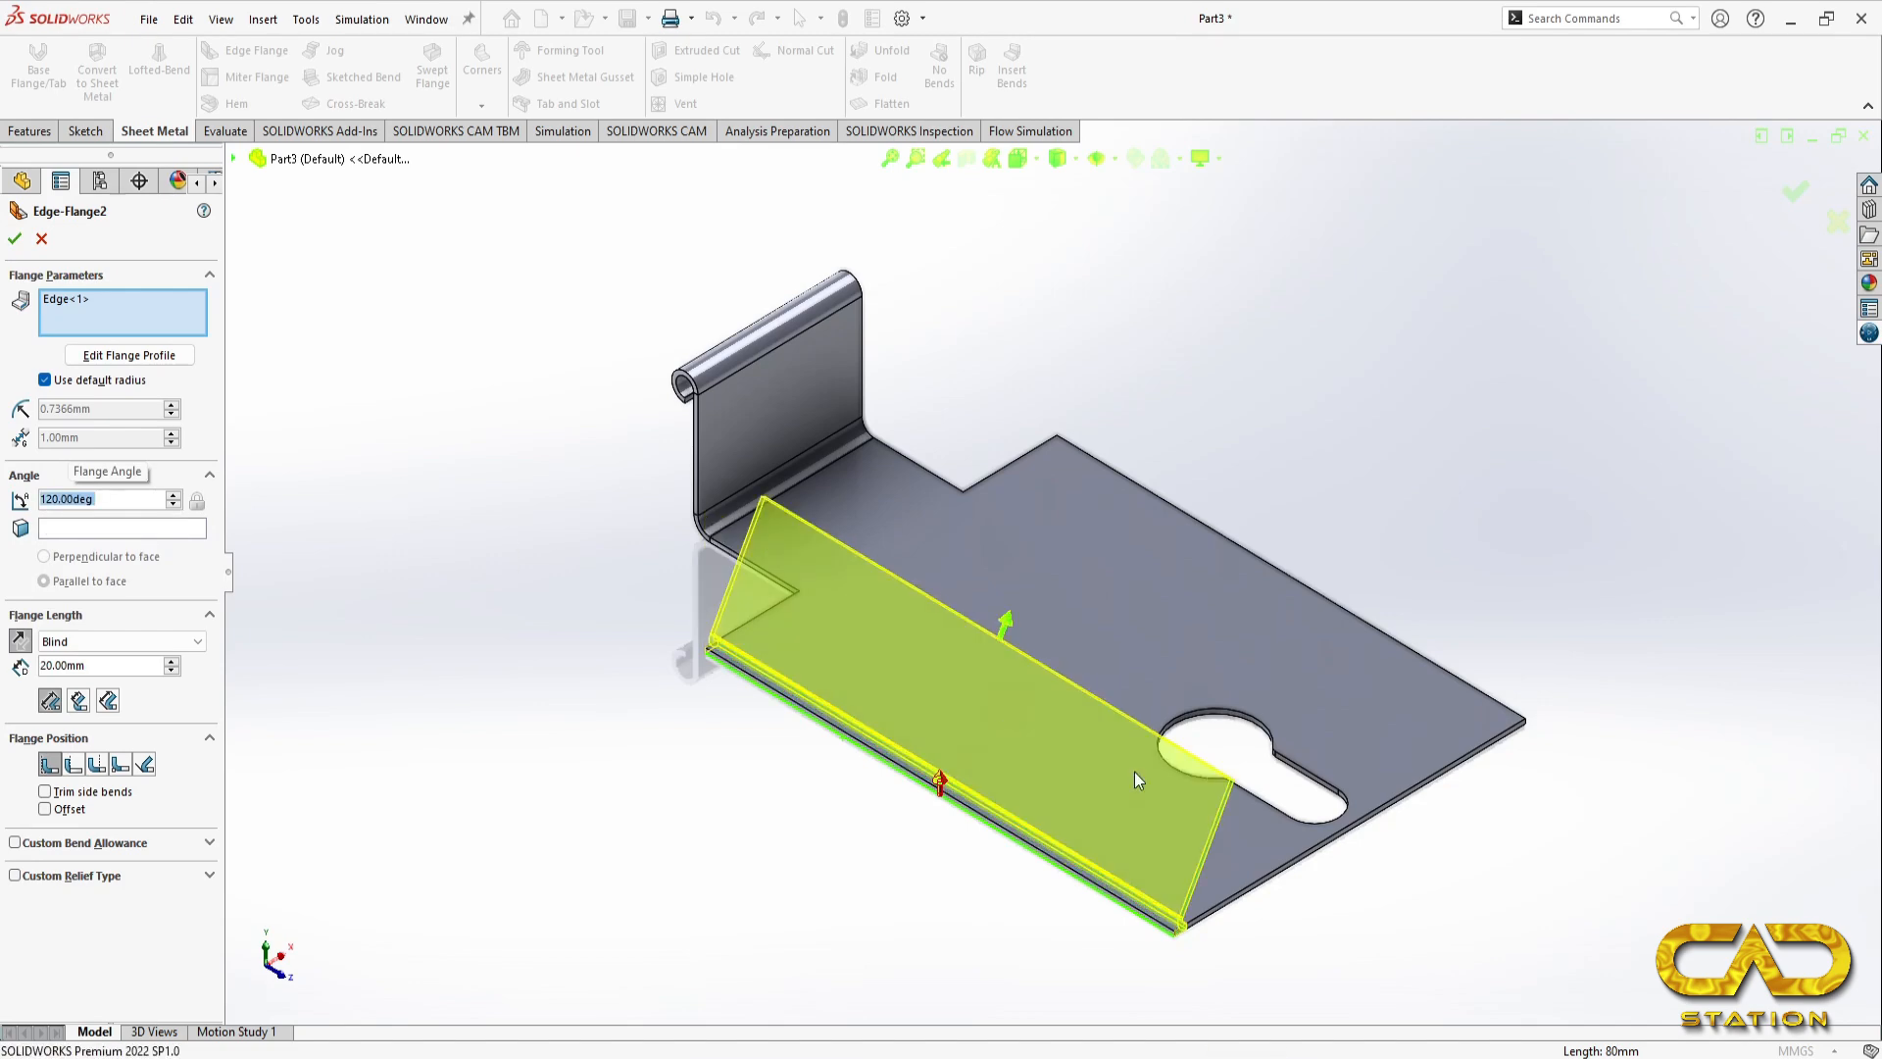
pyautogui.moveTo(1372, 926); pyautogui.dragTo(1265, 868, button='middle')
pyautogui.press('space')
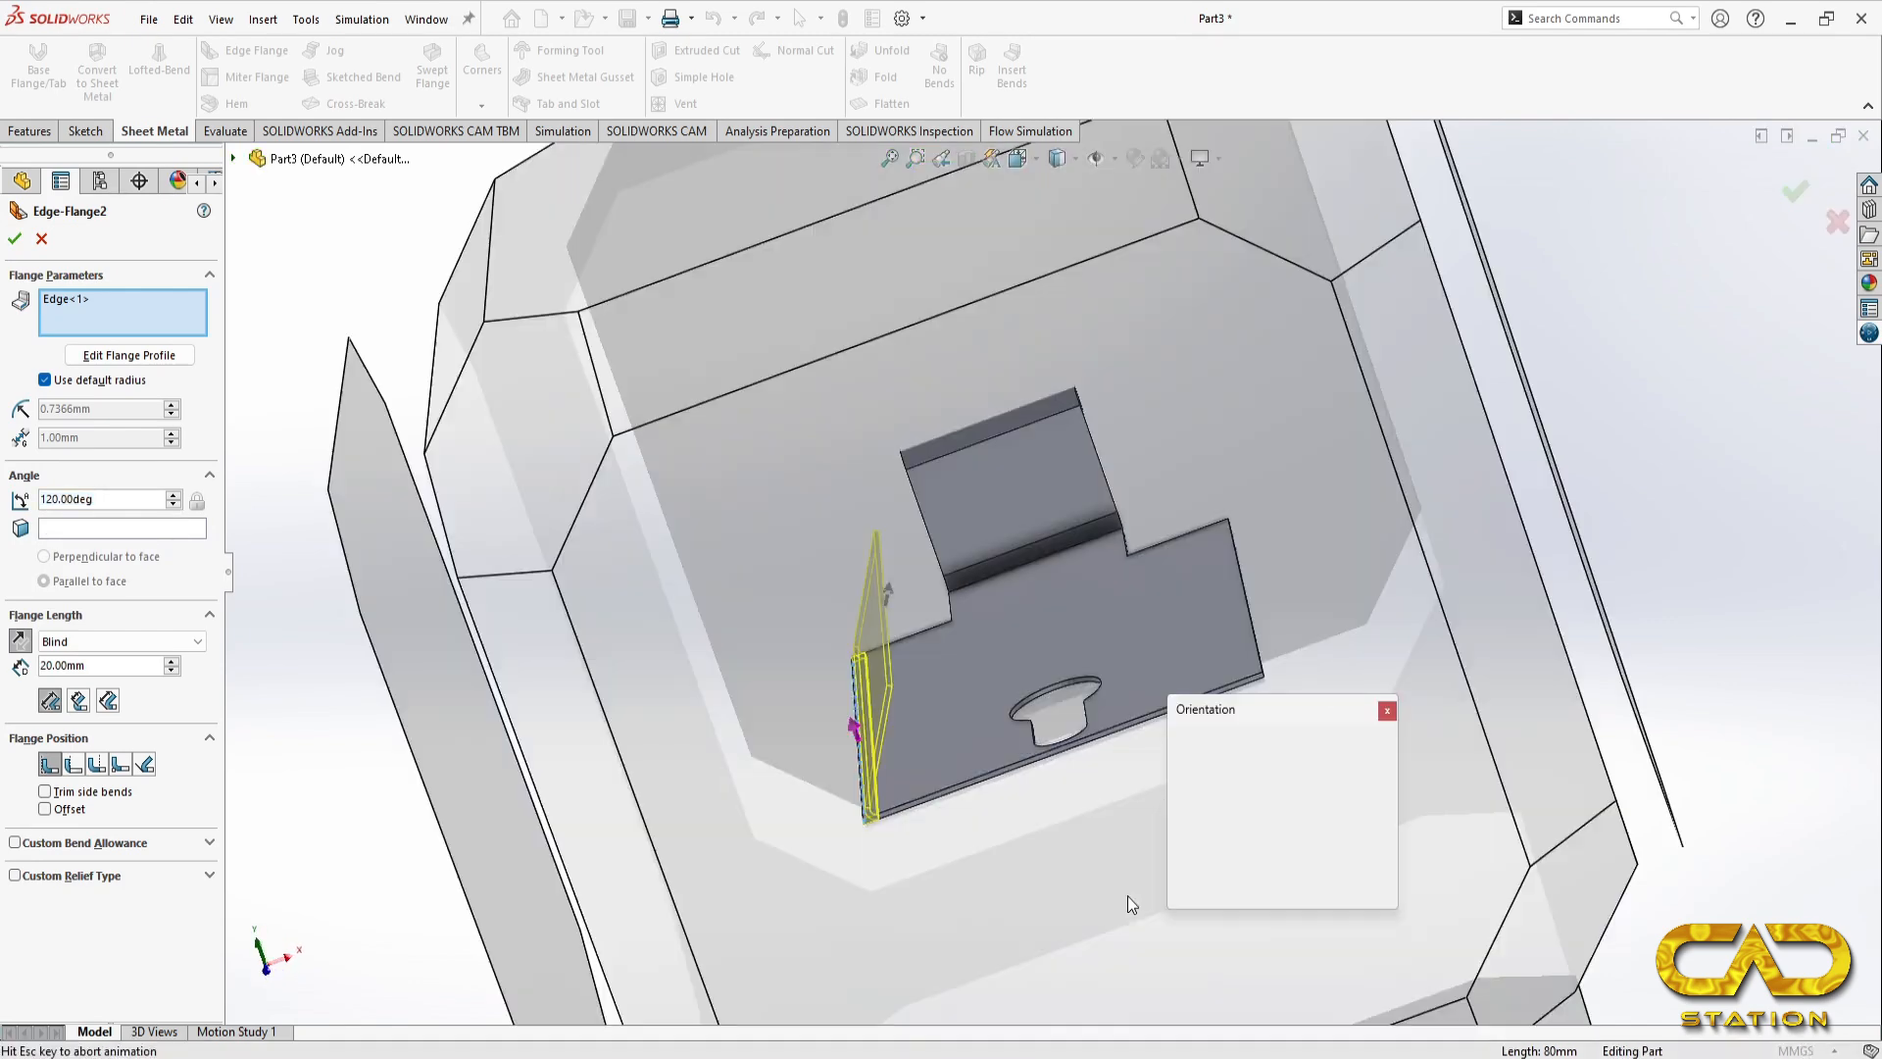
pyautogui.click(871, 758)
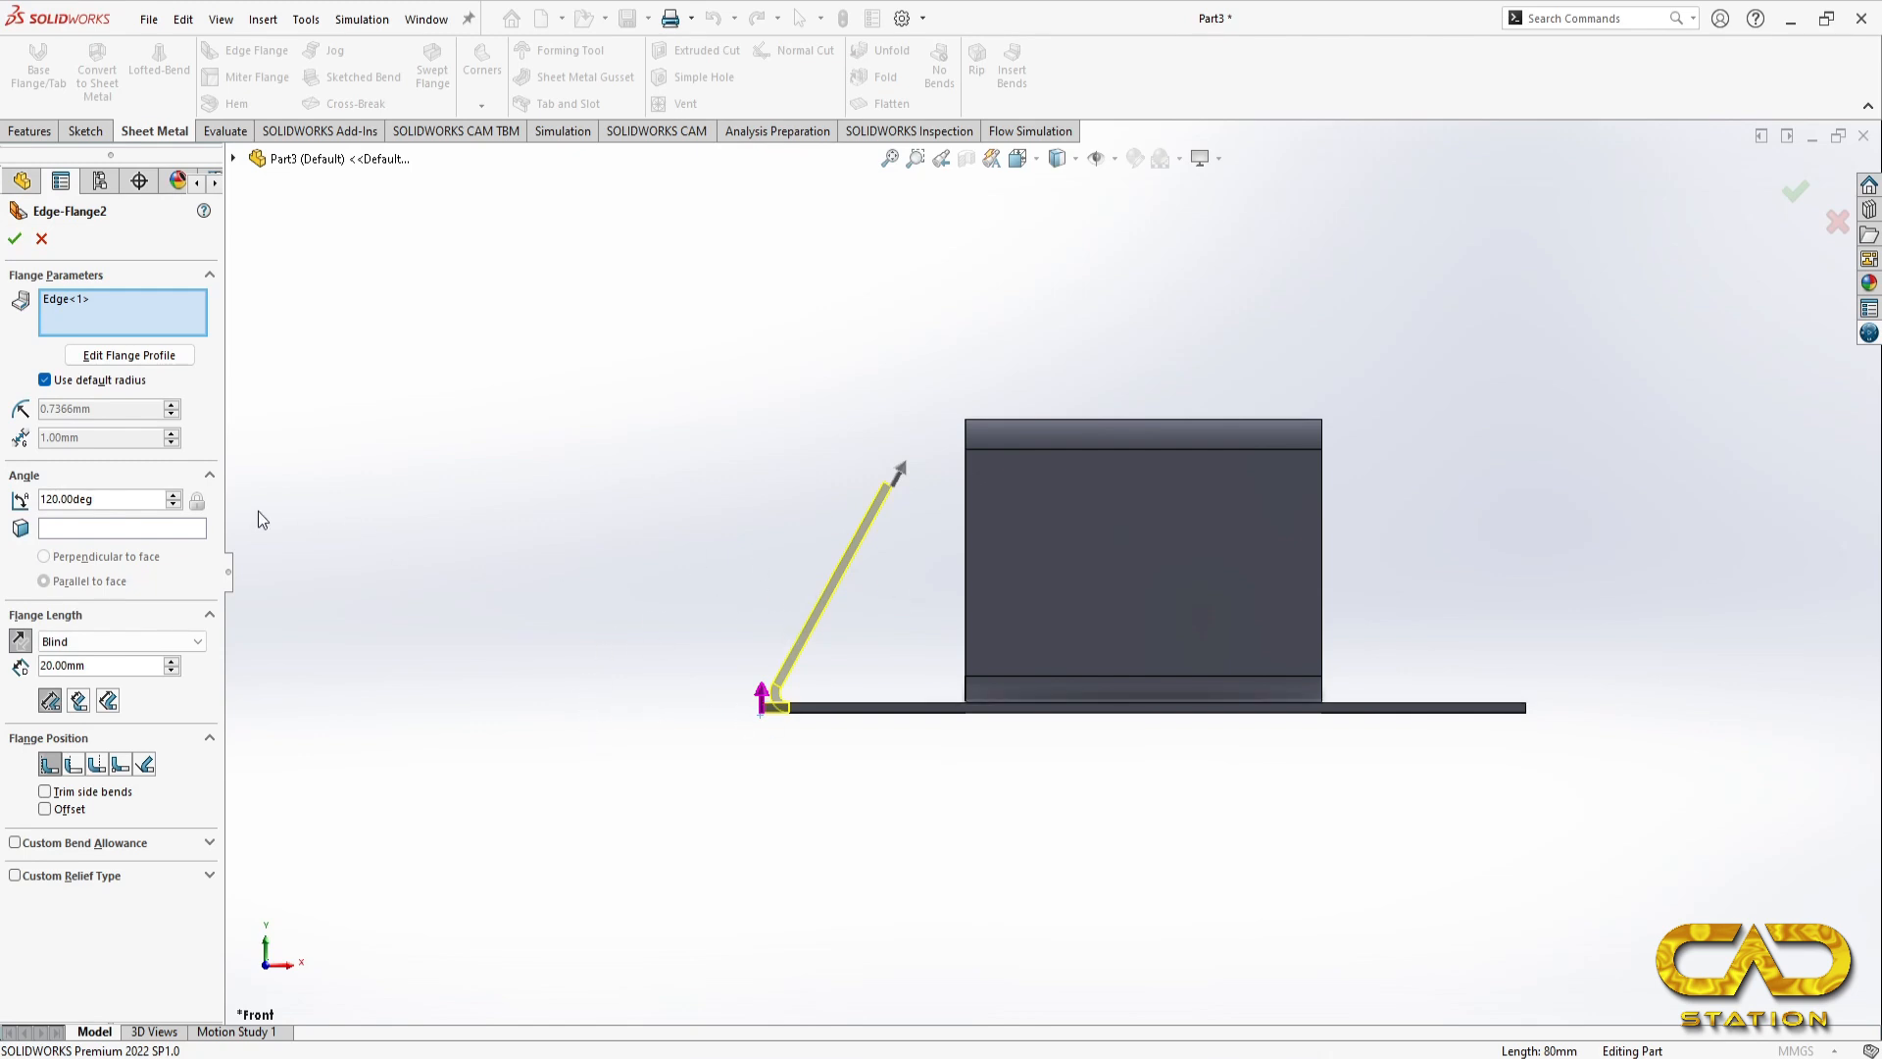
# Step: Set the side edge flange's angle to 70 degrees by entering 90-20
pyautogui.doubleClick(115, 497)
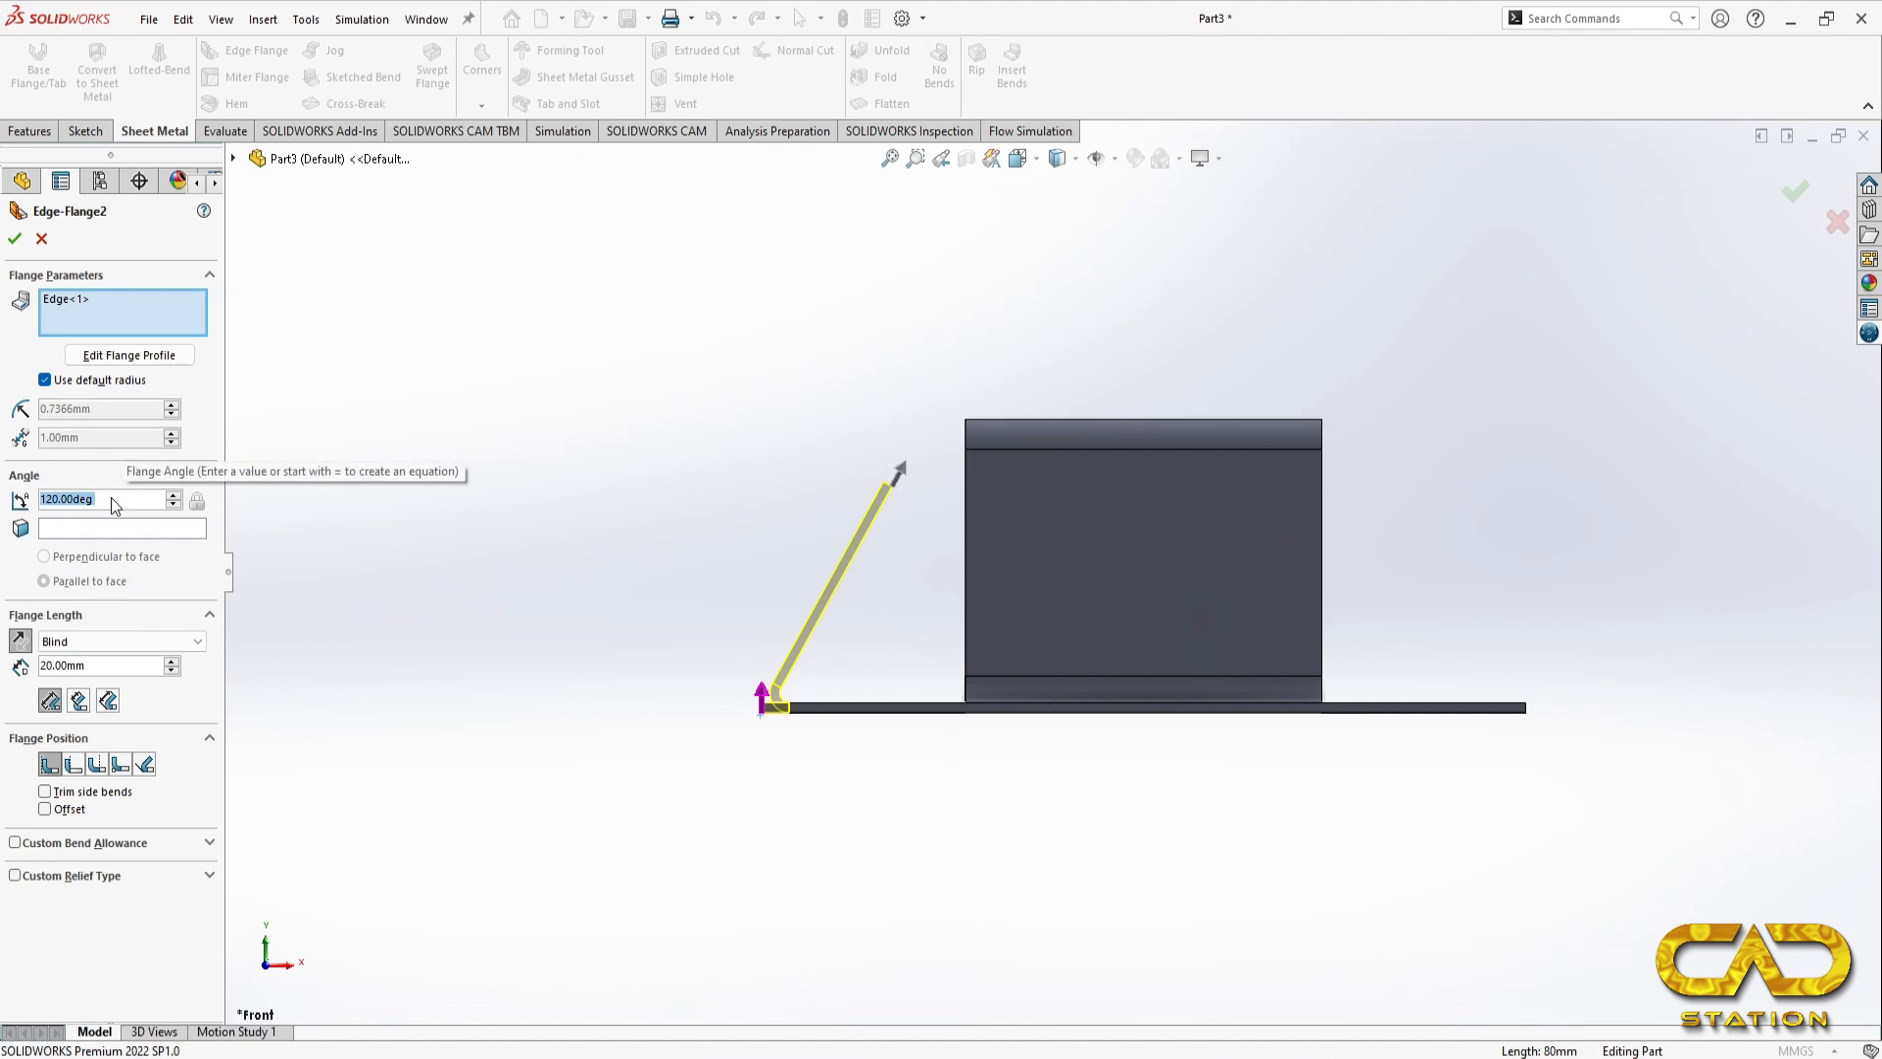
pyautogui.write('90')
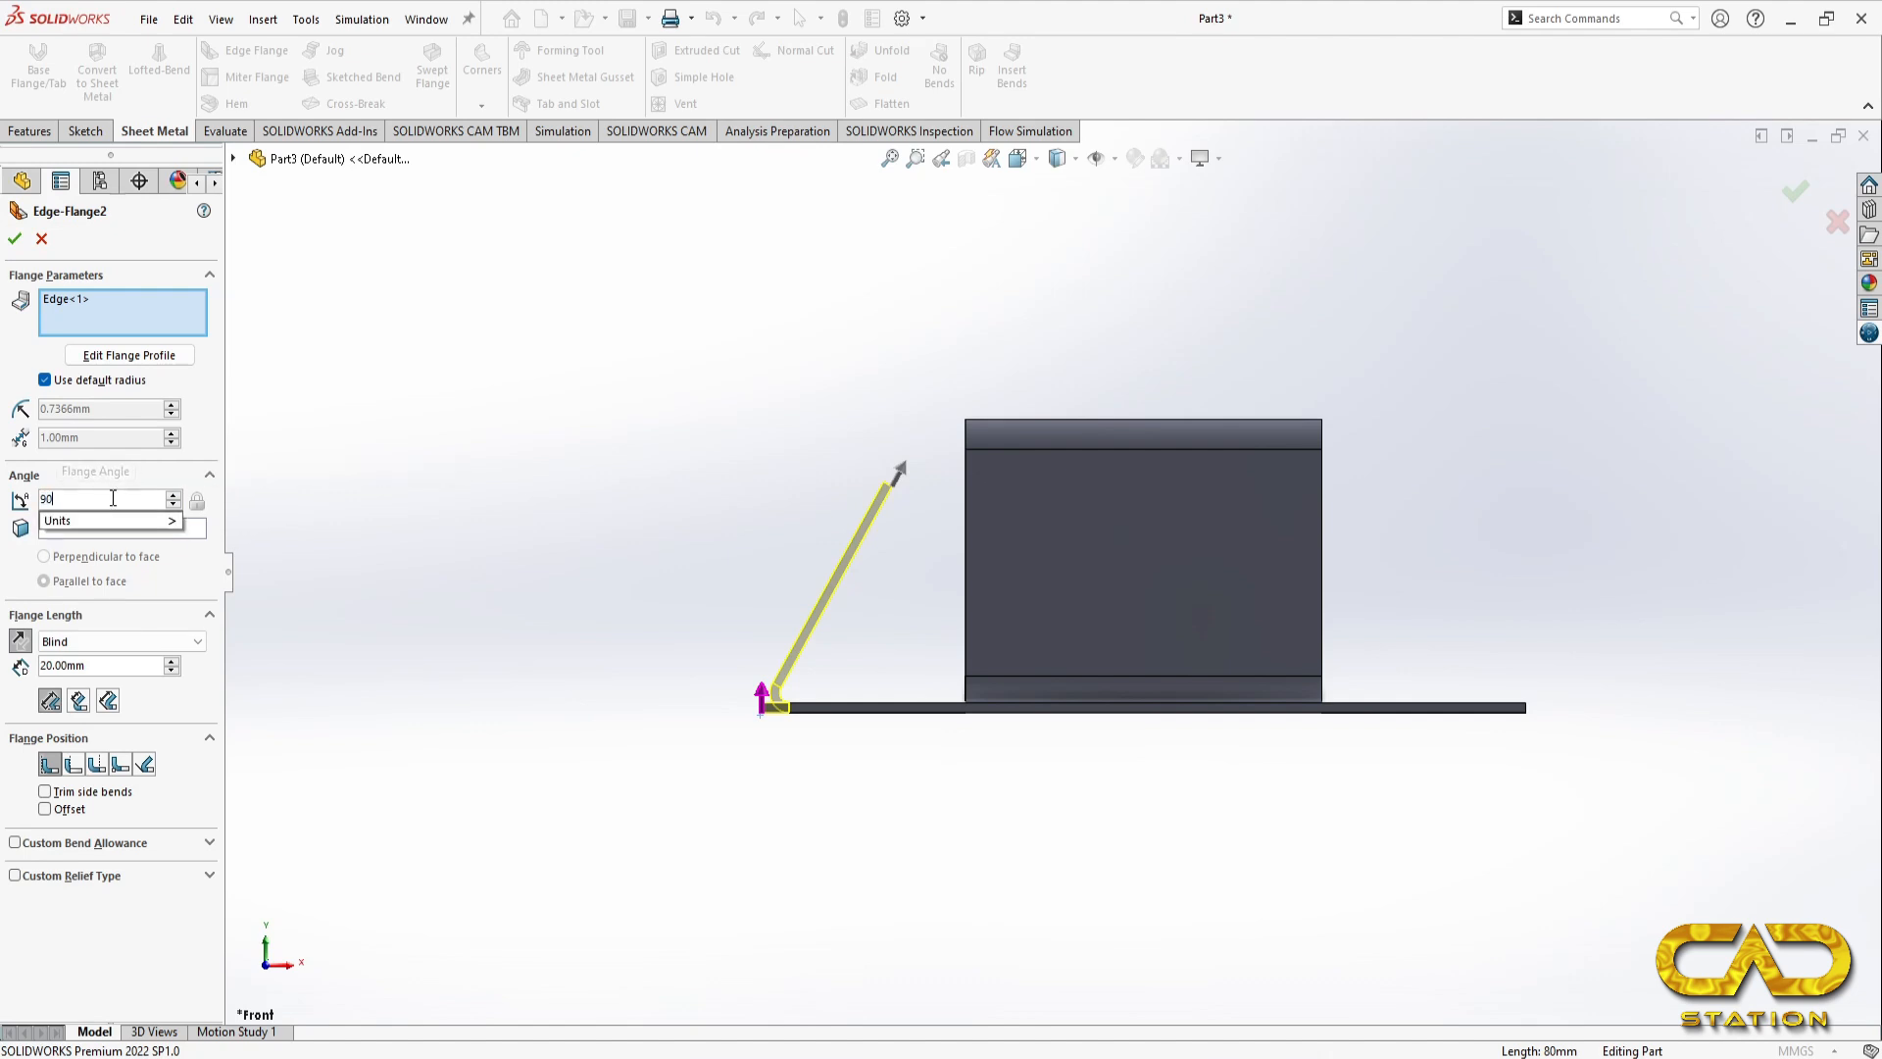
pyautogui.write('-20')
pyautogui.press('Return')
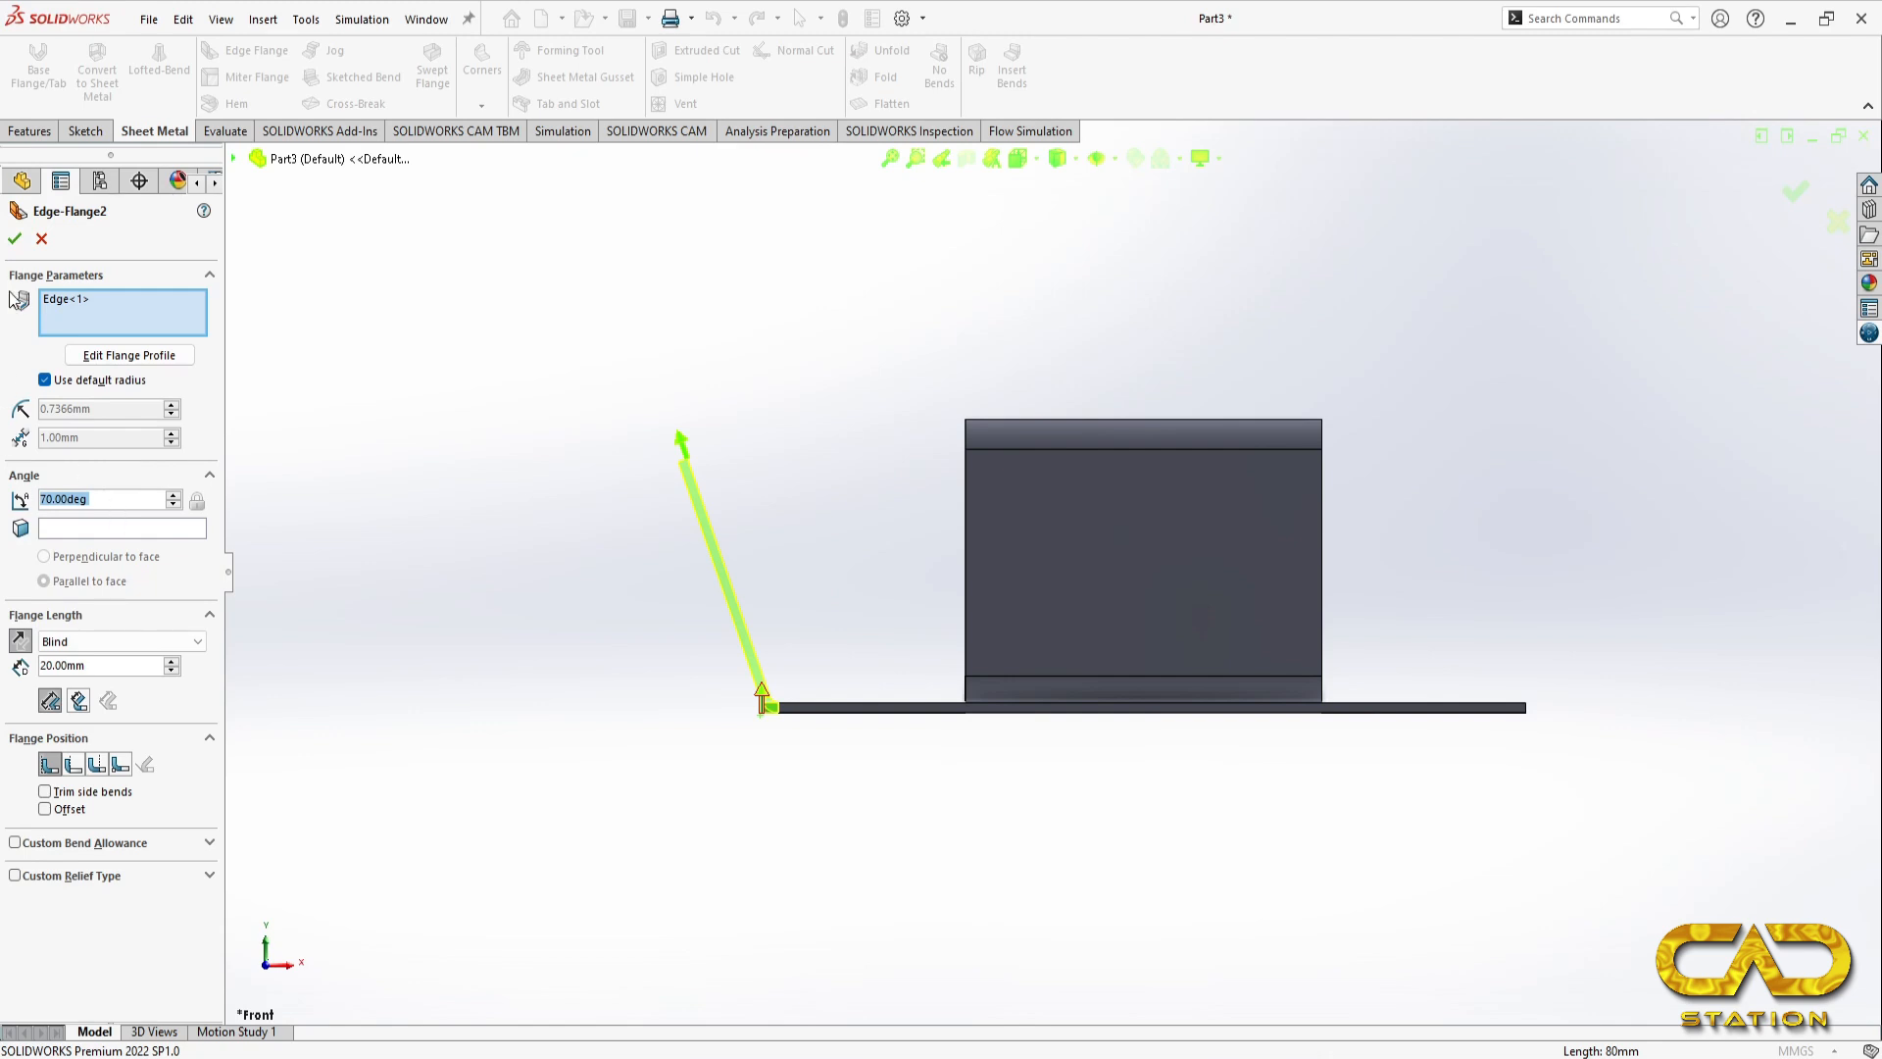
# Step: Finish the left side edge flange, then override its default bend radius with 3 mm
pyautogui.click(14, 238)
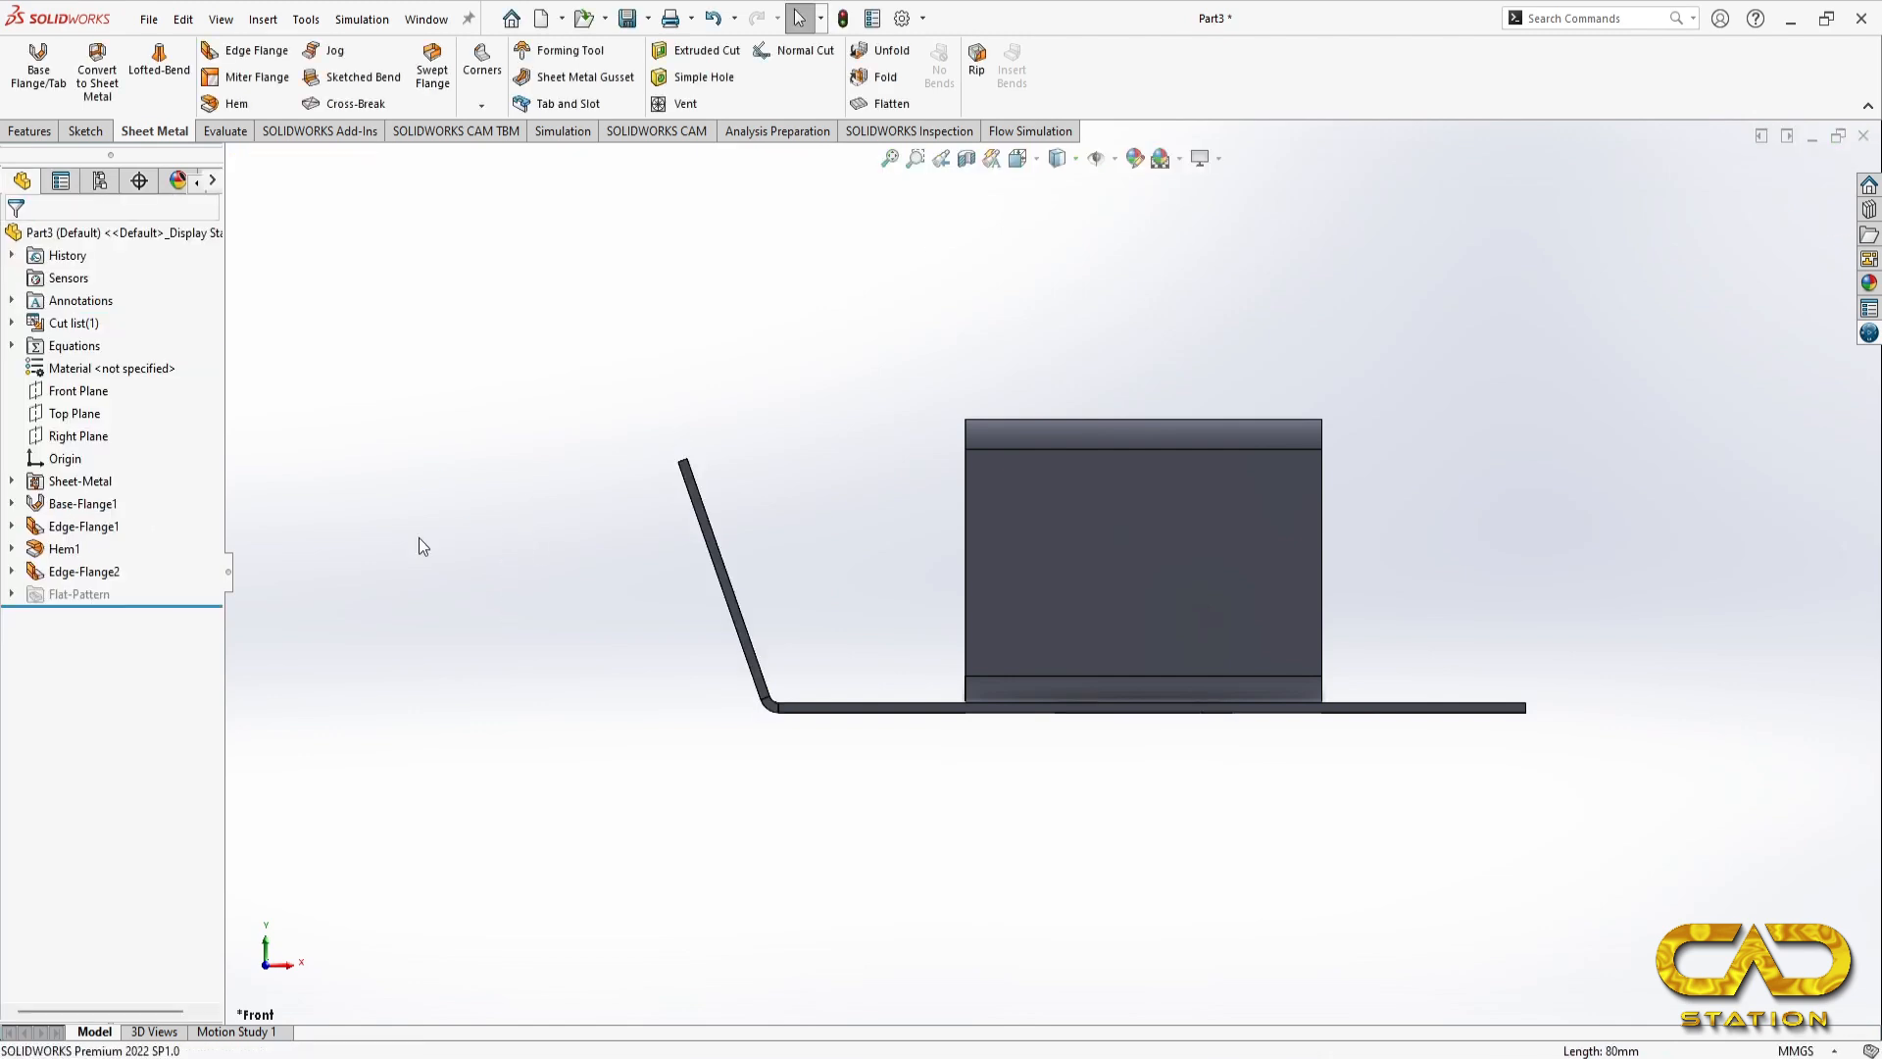
pyautogui.click(98, 572)
pyautogui.click(117, 509)
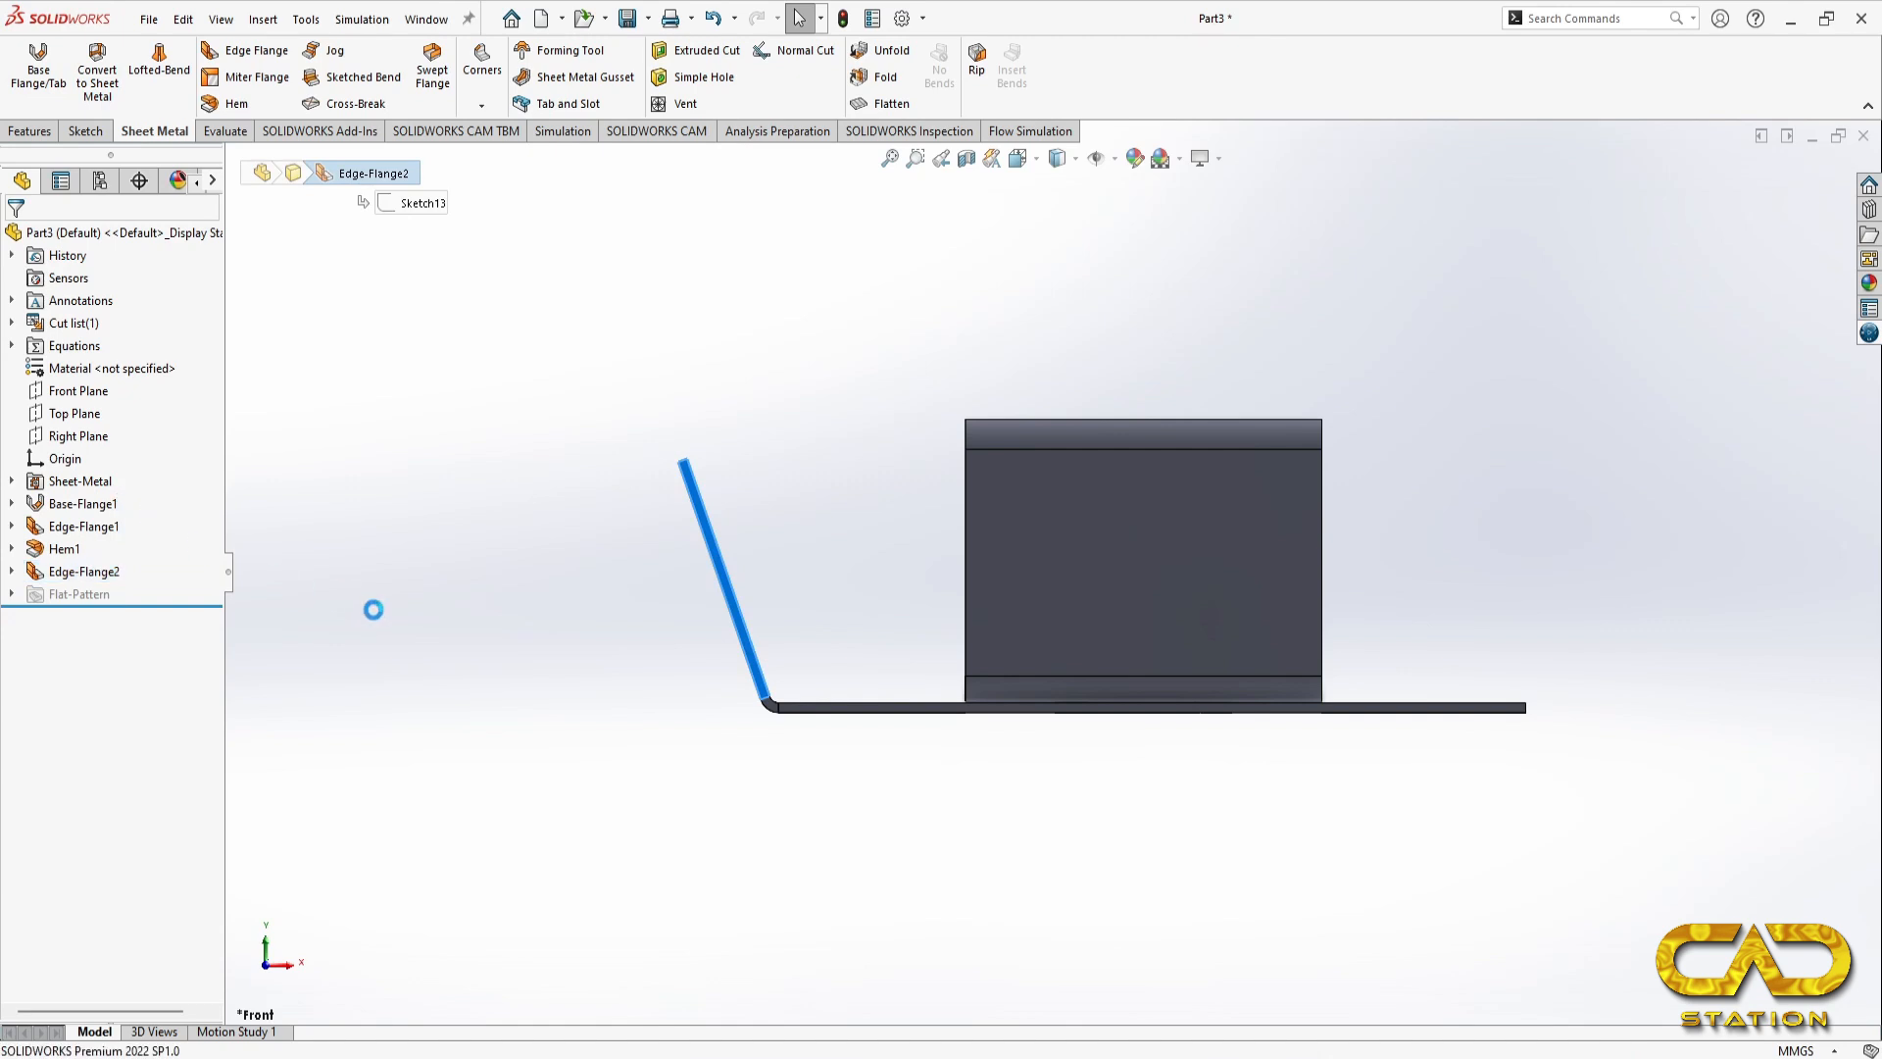
pyautogui.click(44, 380)
pyautogui.click(40, 409)
pyautogui.write('2')
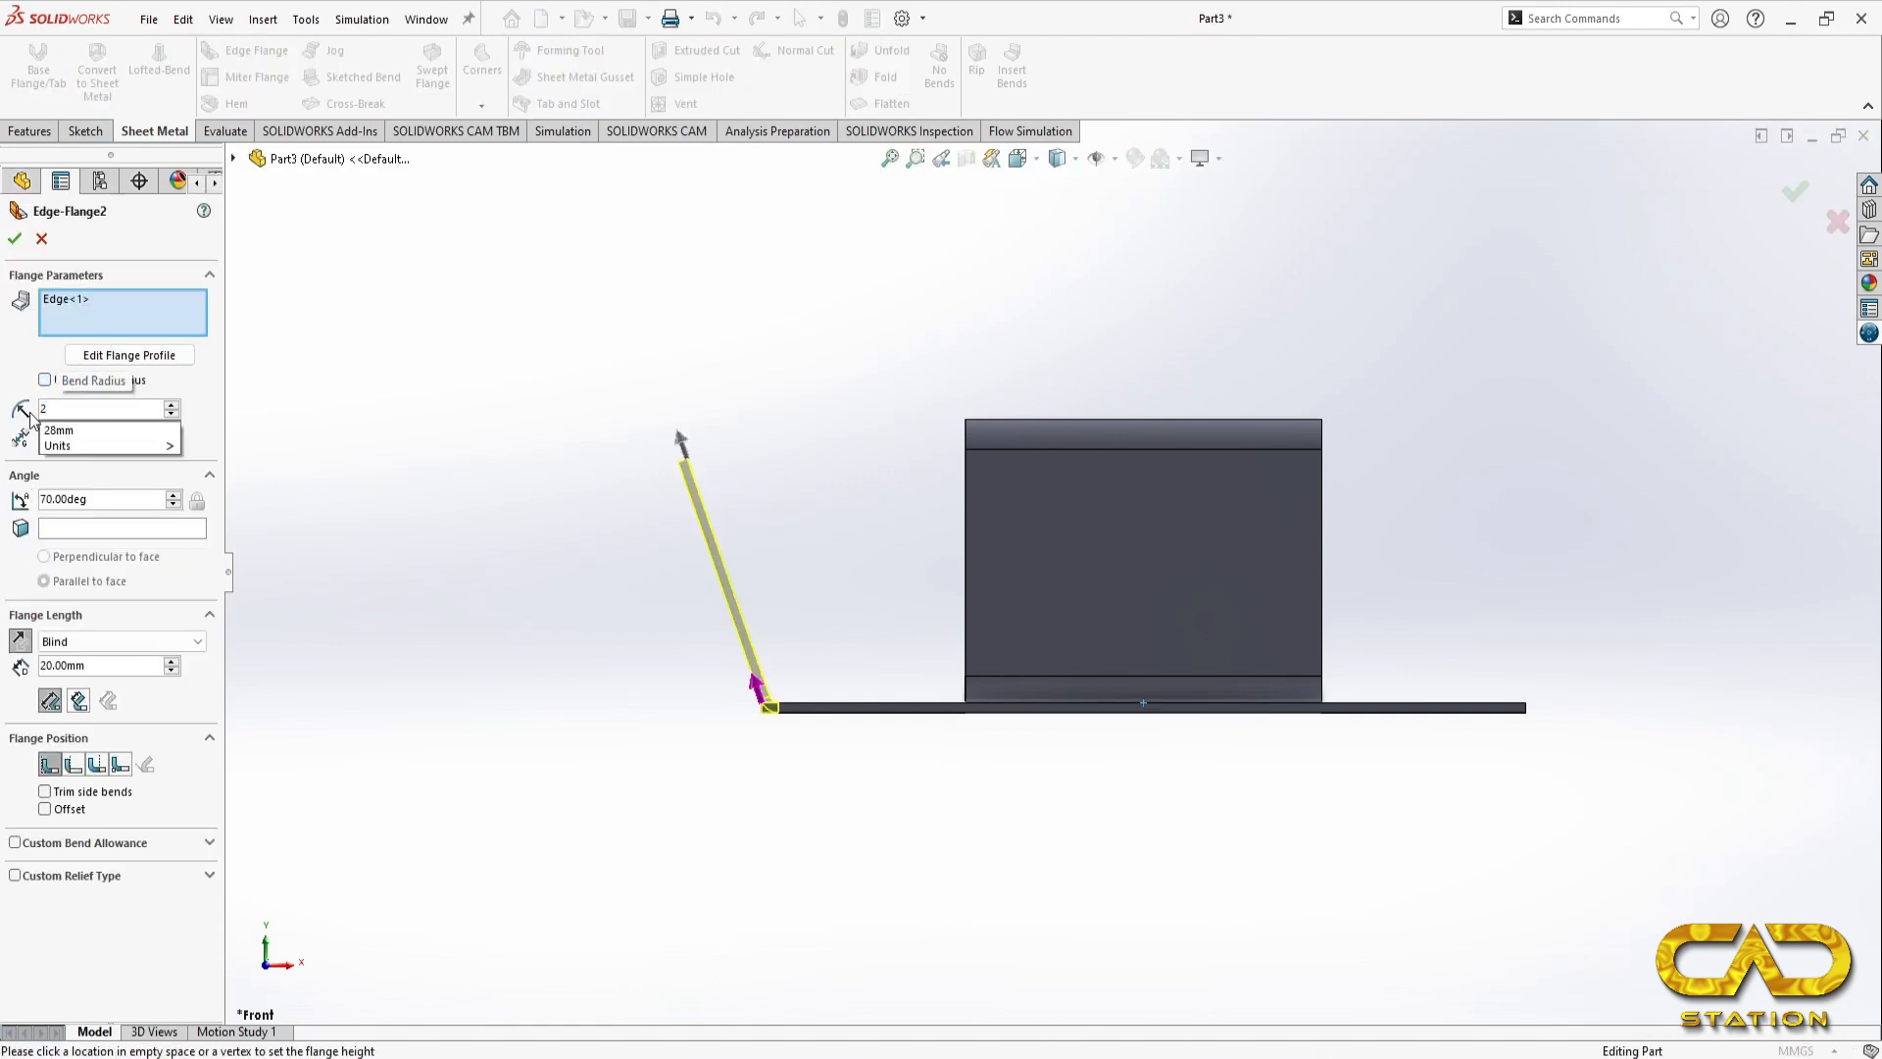
pyautogui.press('Return')
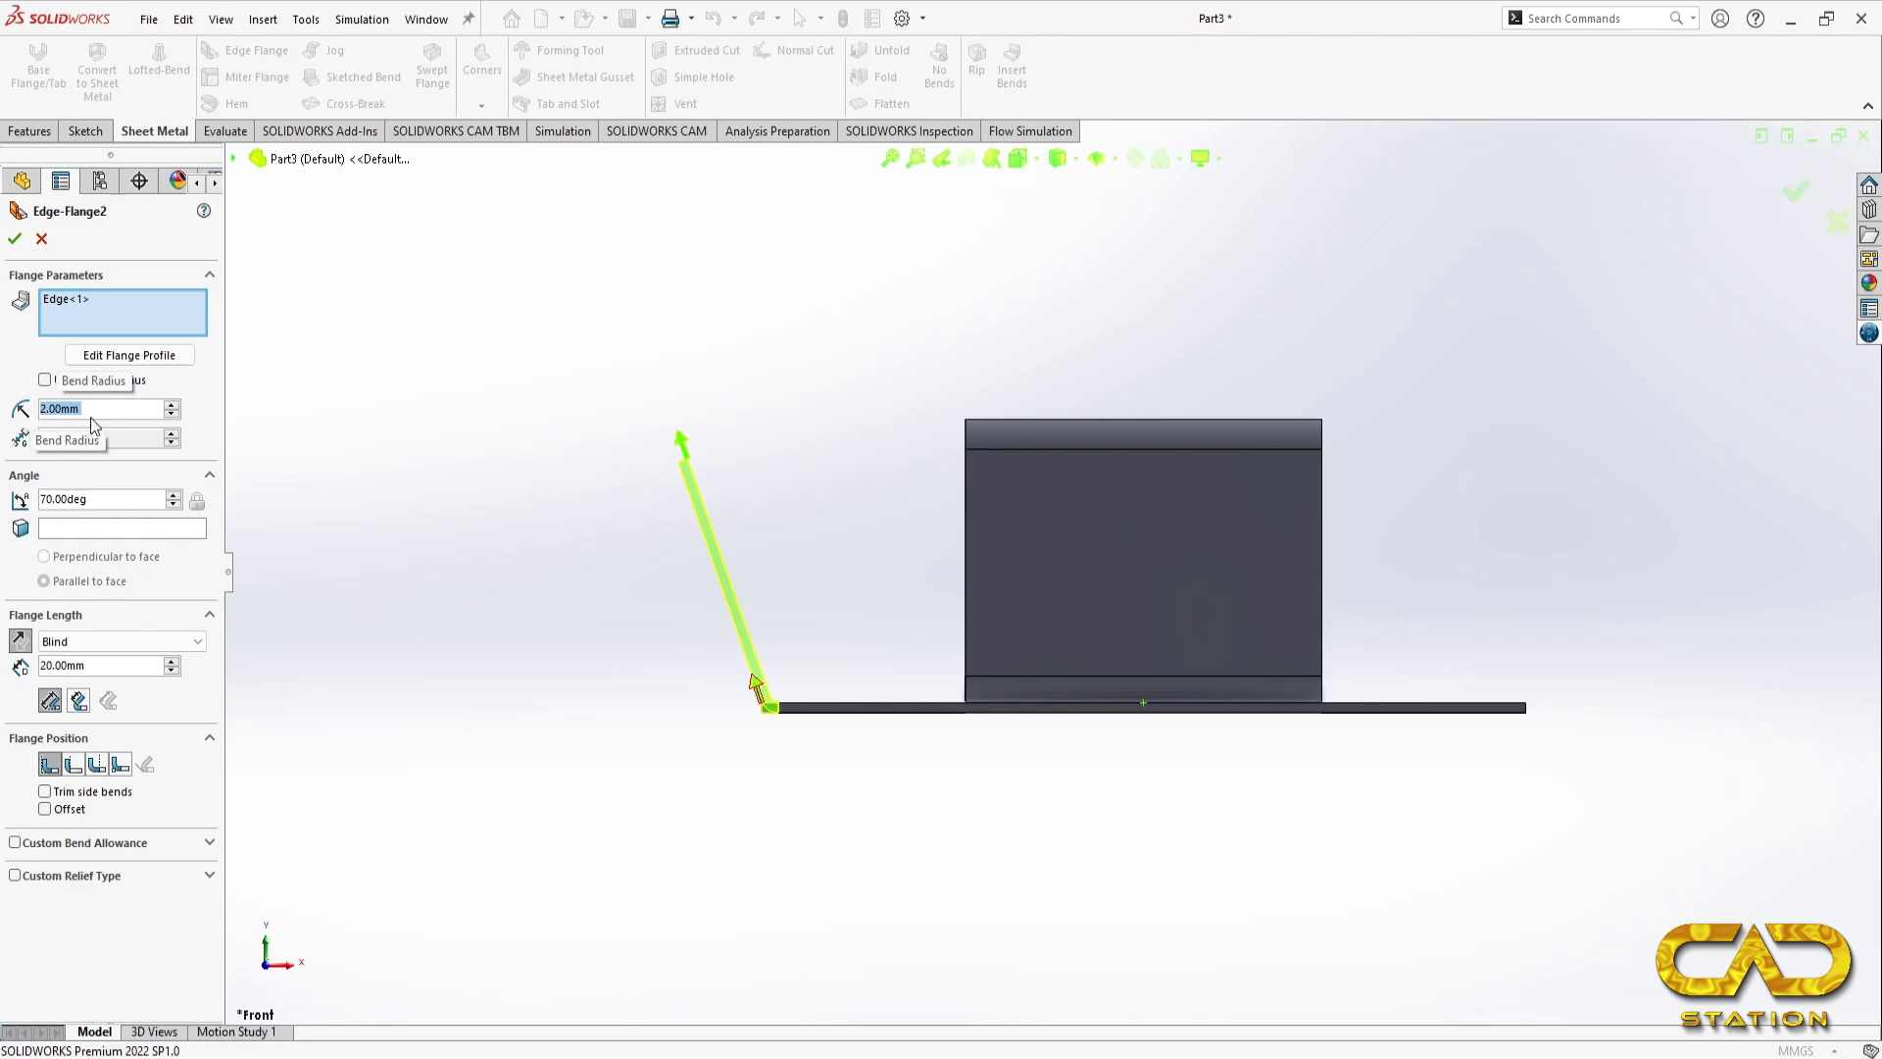
pyautogui.write('3')
pyautogui.press('Return')
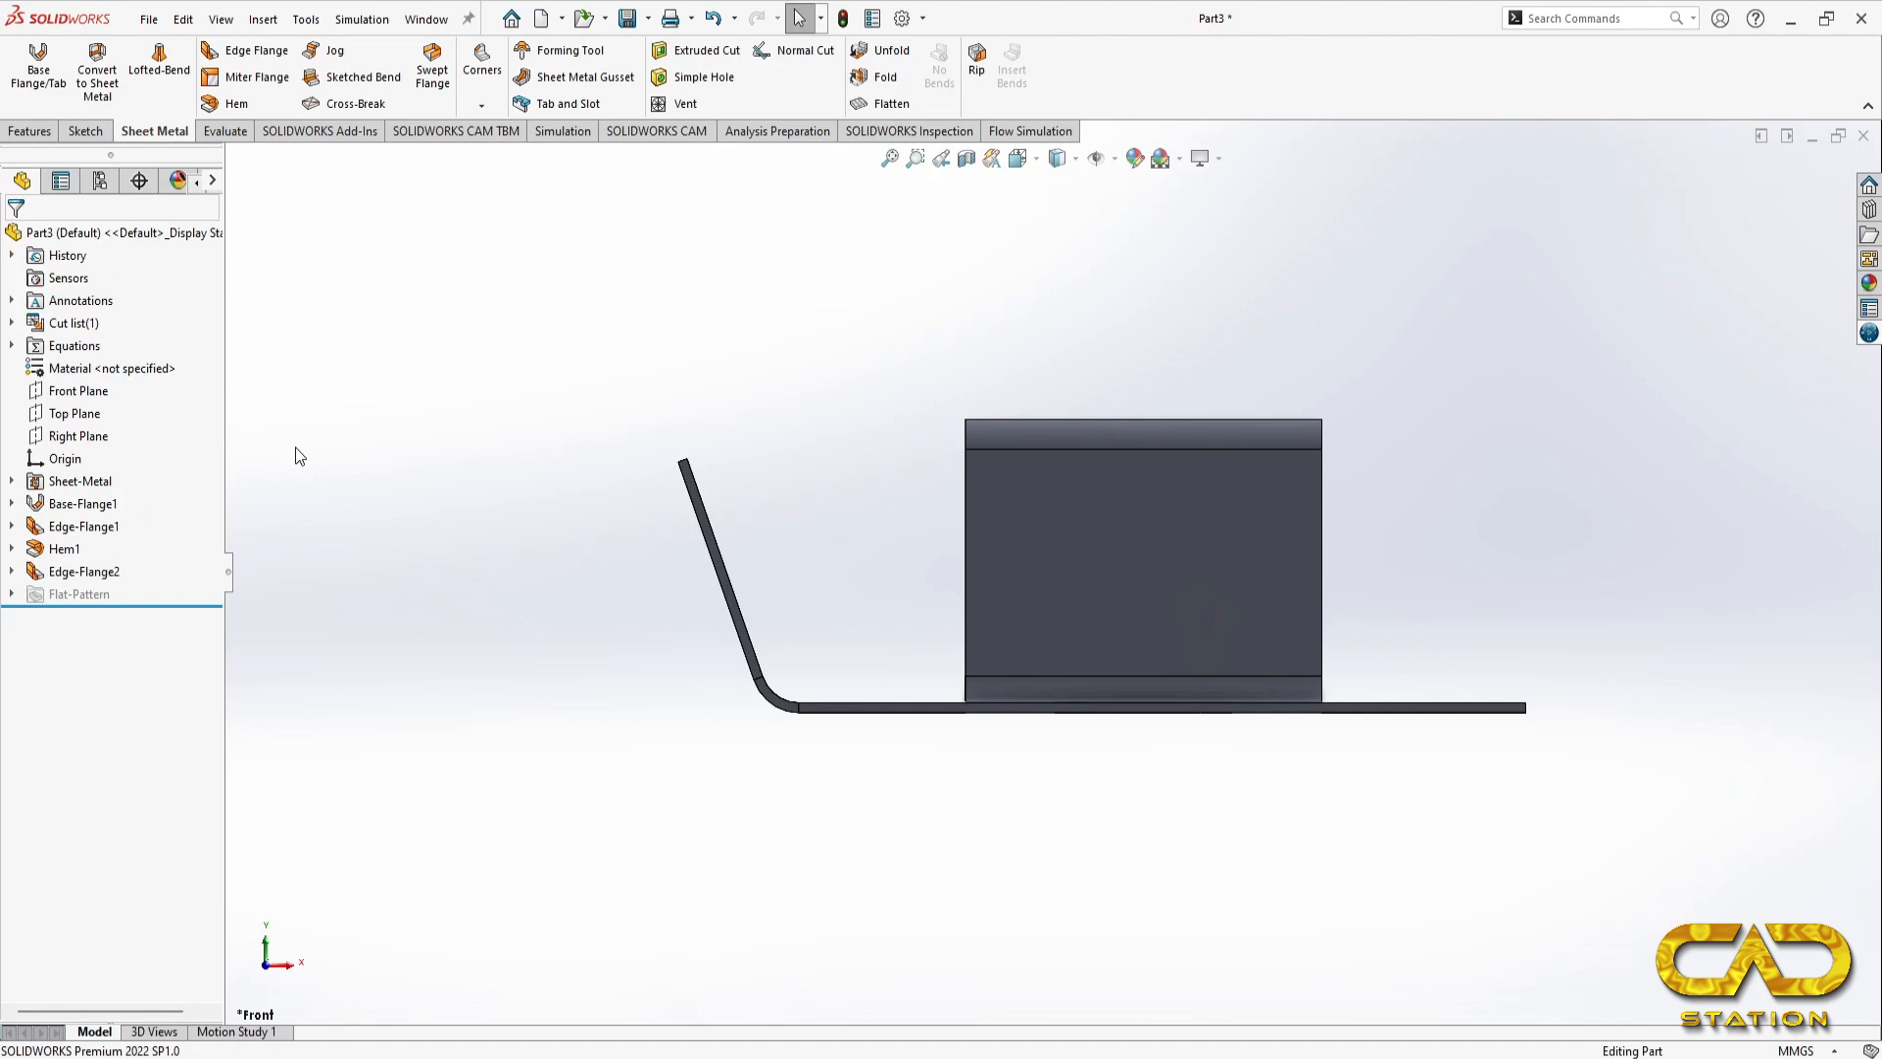
pyautogui.hotkey('ctrl', '7')
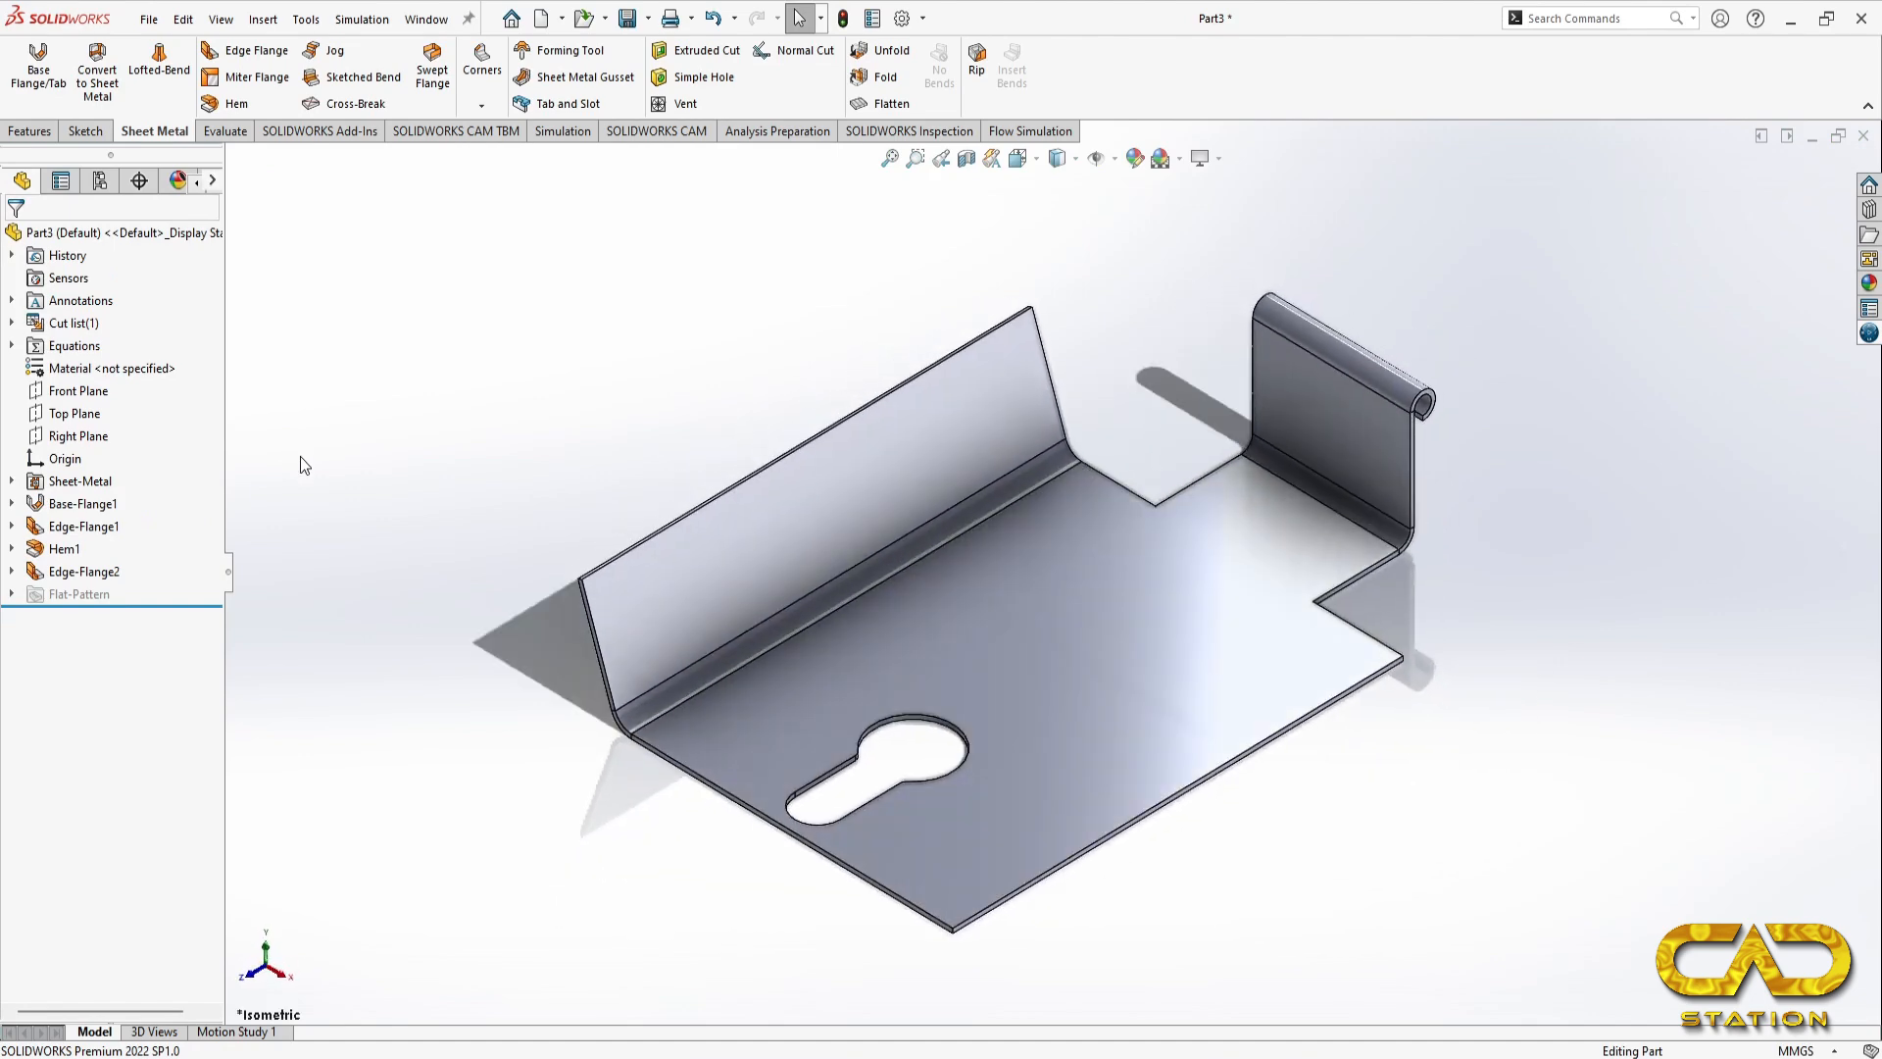
# Step: Check the hem in the reference drawing and add a 219-degree teardrop hem with 0.5 mm radius along the left side flange's upper edge
pyautogui.hotkey('alt', 'Tab')
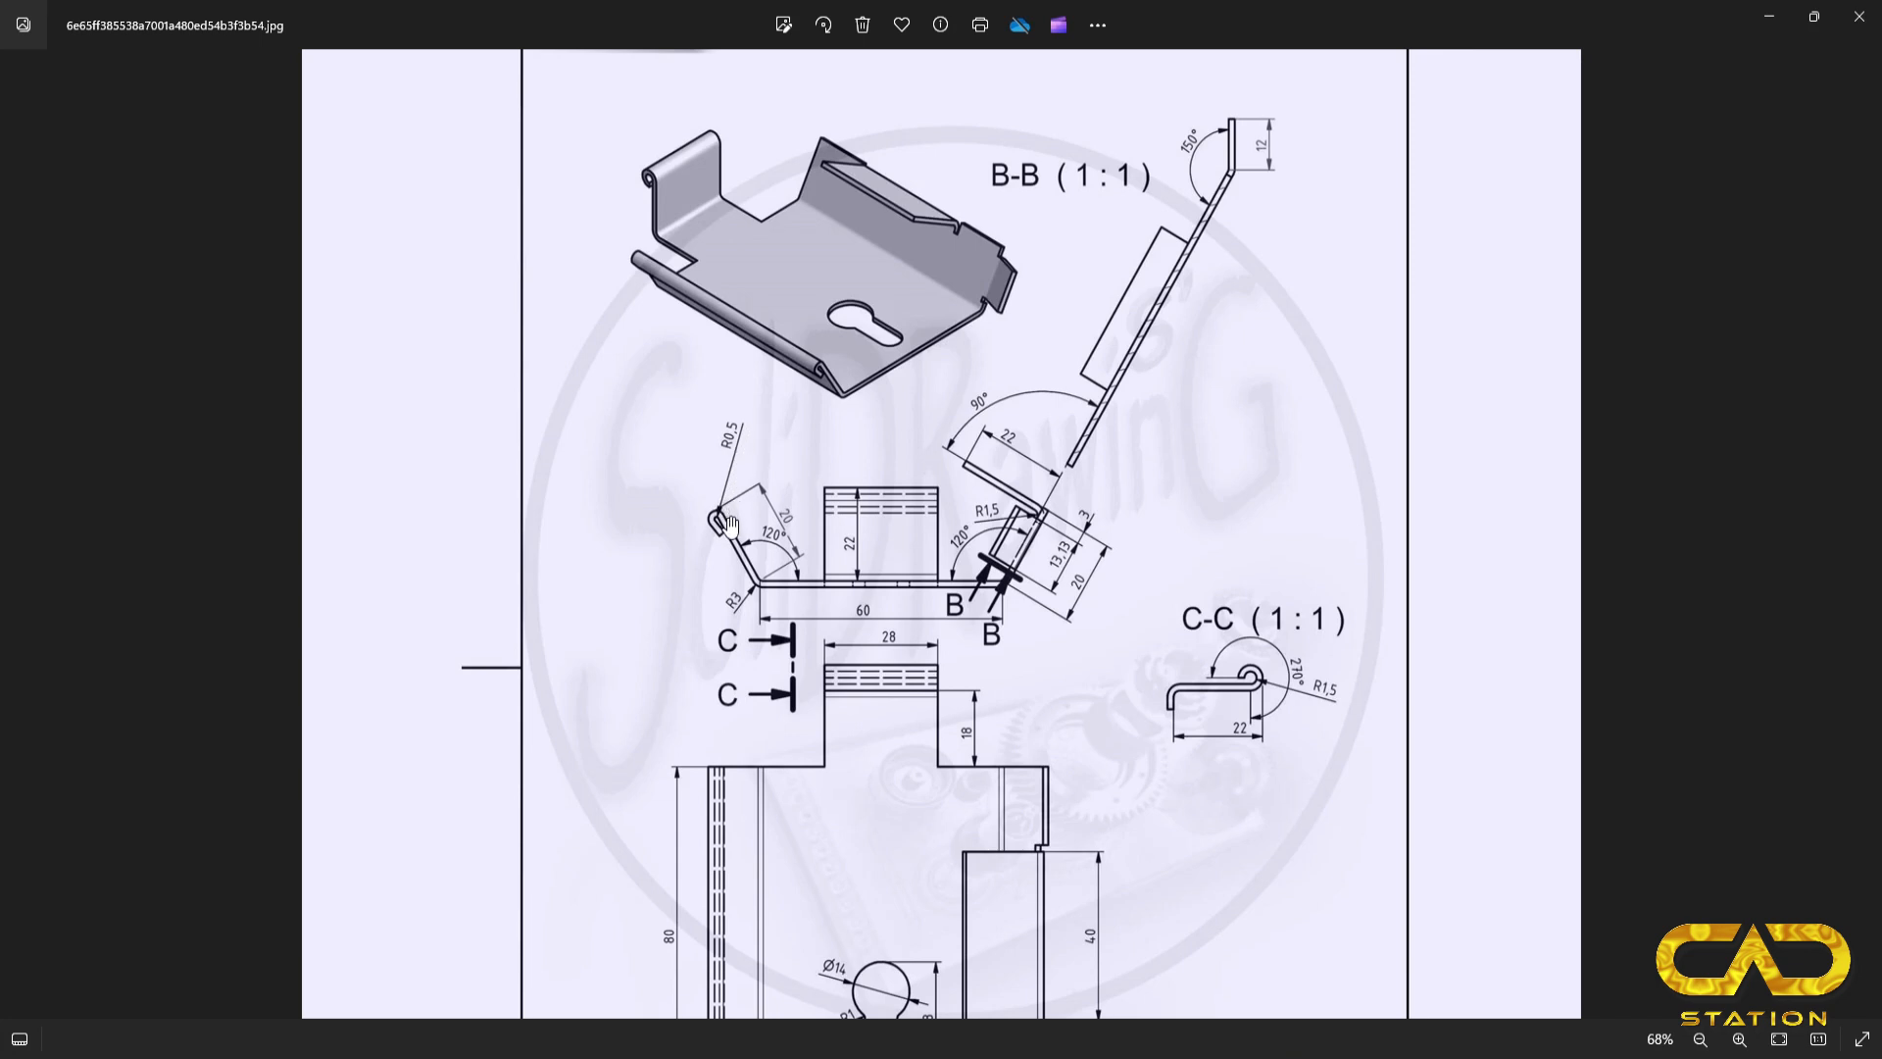
pyautogui.hotkey('alt', 'Tab')
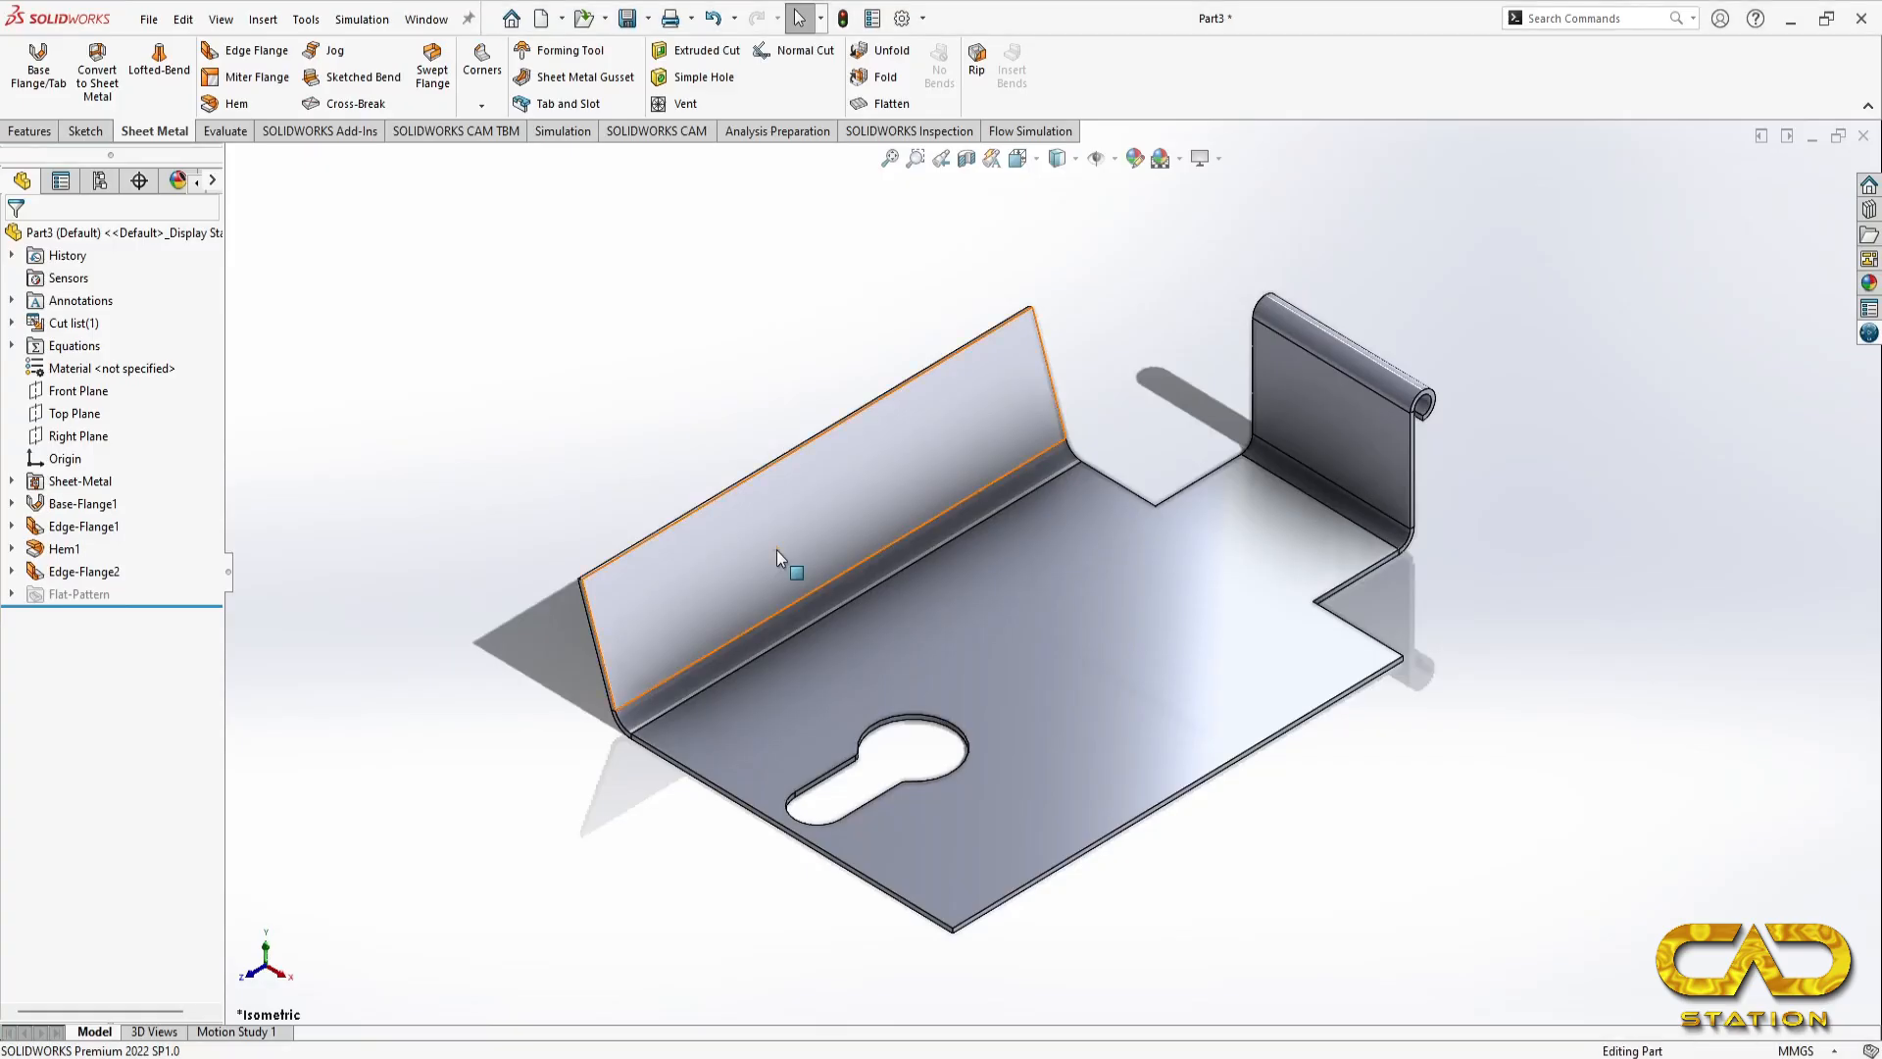
pyautogui.click(230, 103)
pyautogui.click(639, 539)
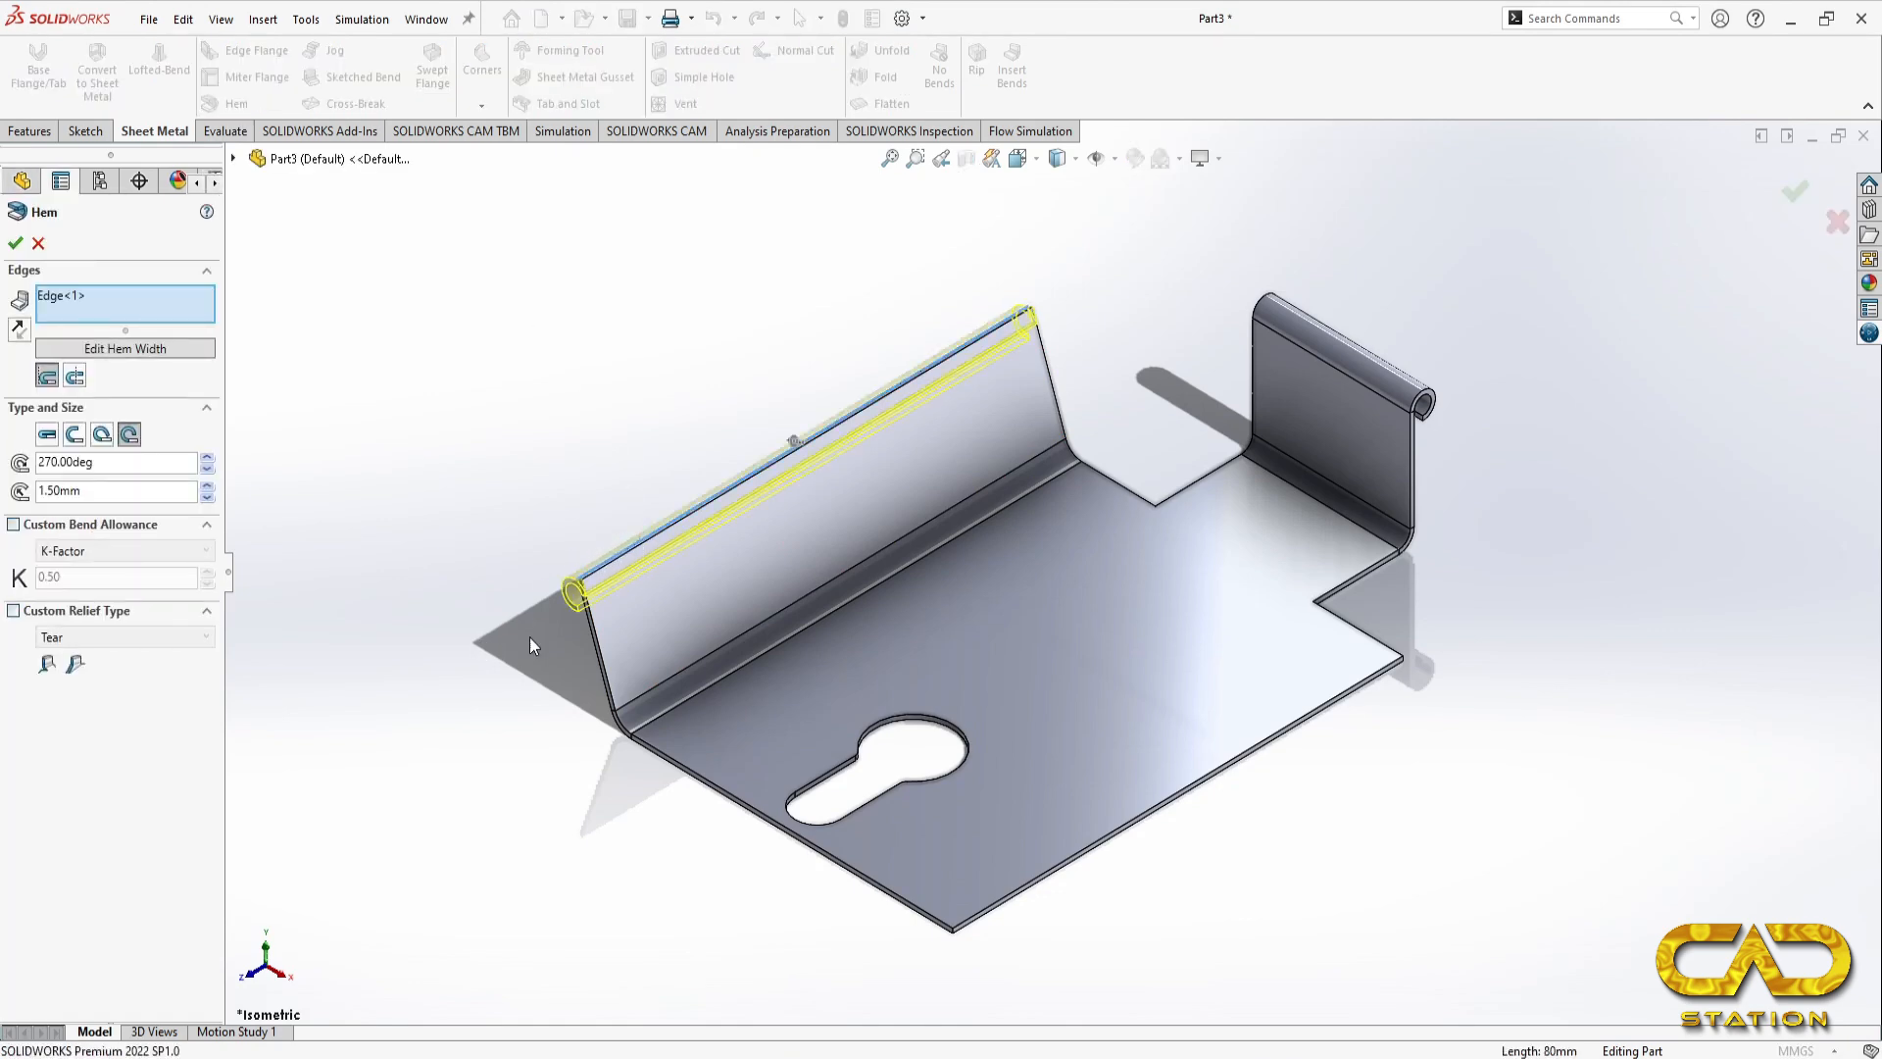
pyautogui.moveTo(494, 712); pyautogui.dragTo(575, 643, button='middle')
pyautogui.press('space')
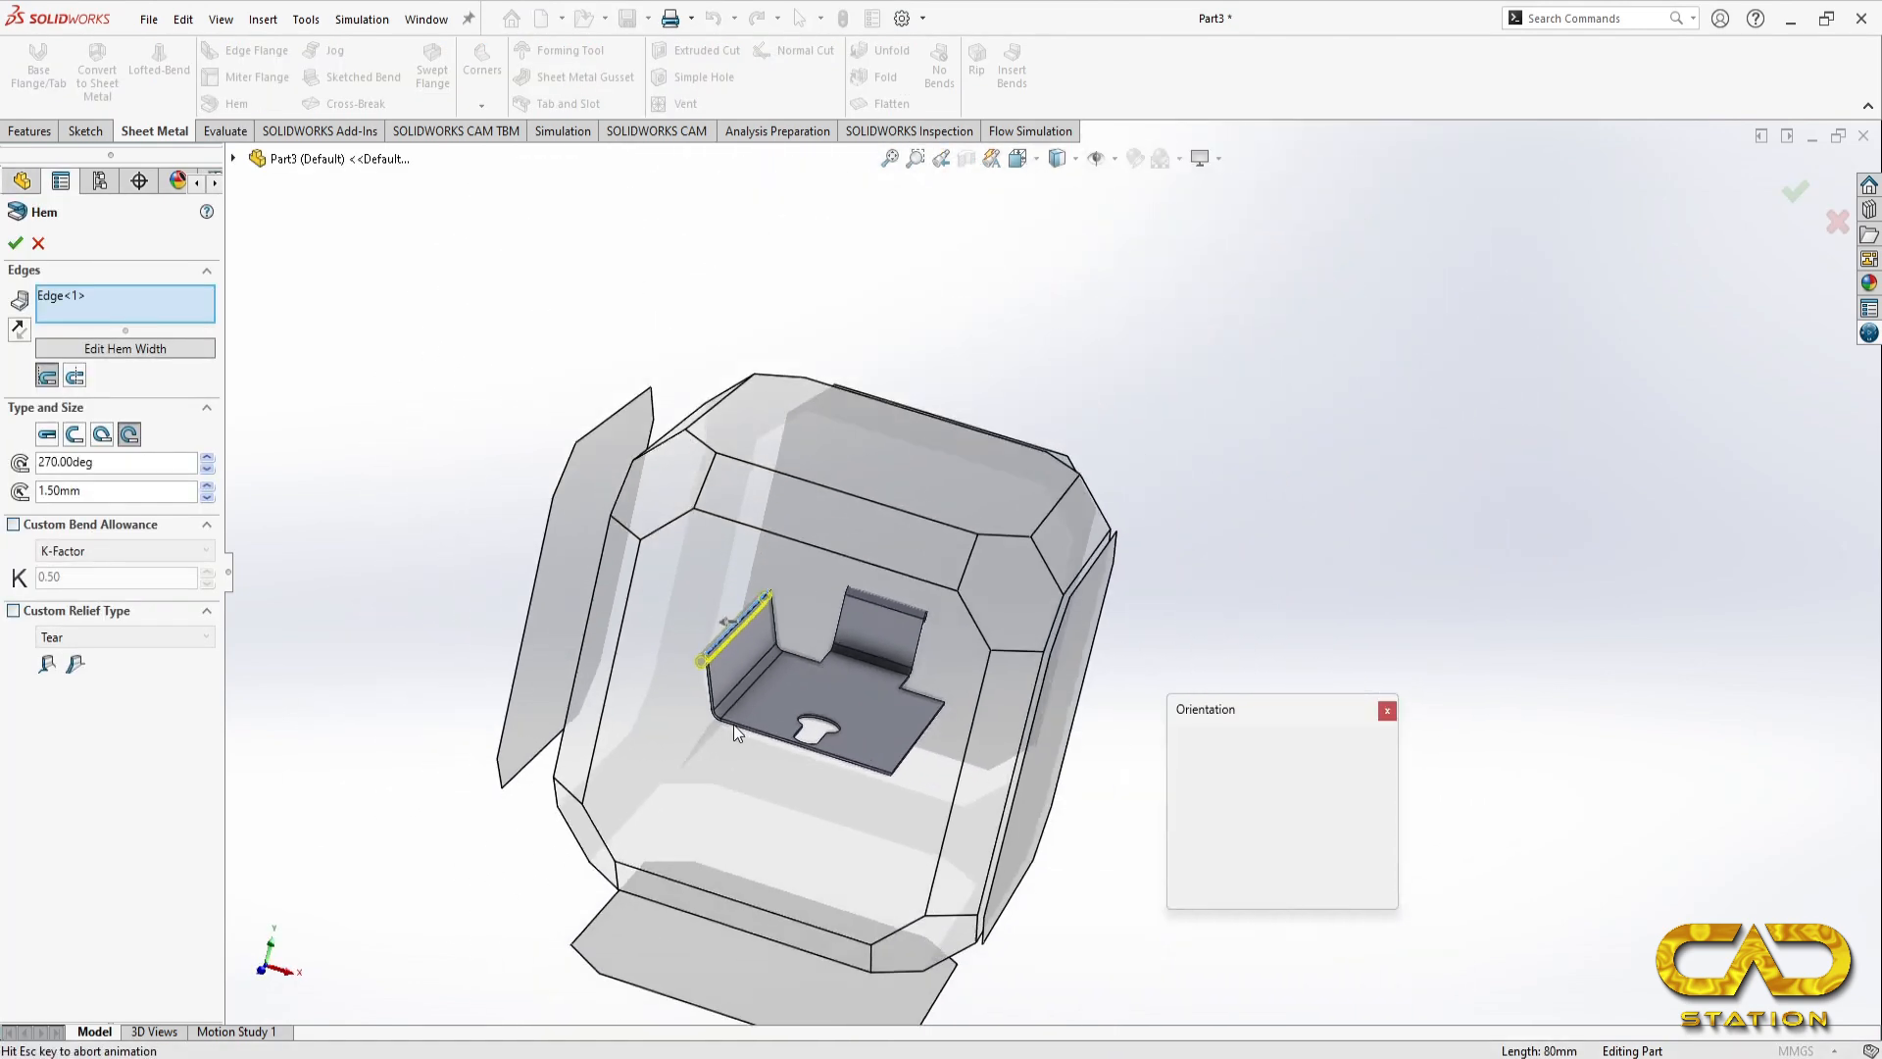
pyautogui.click(710, 731)
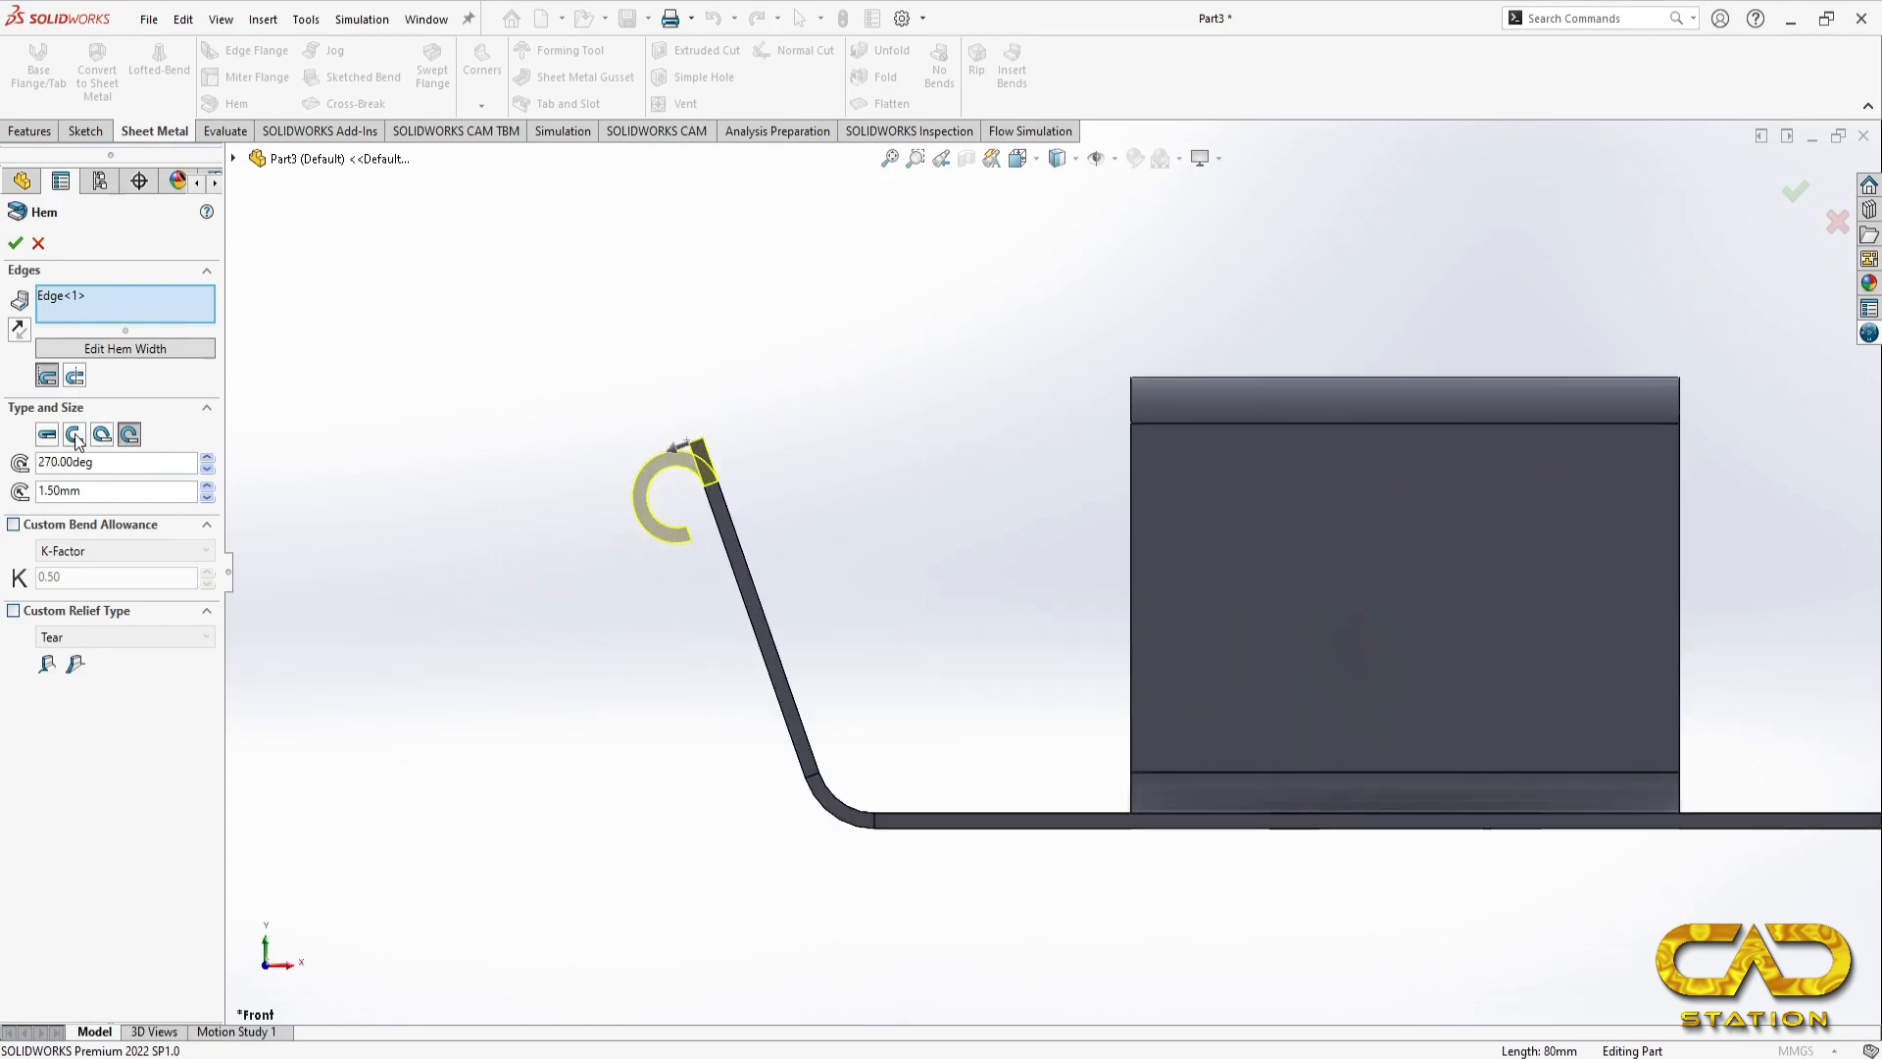
pyautogui.click(102, 436)
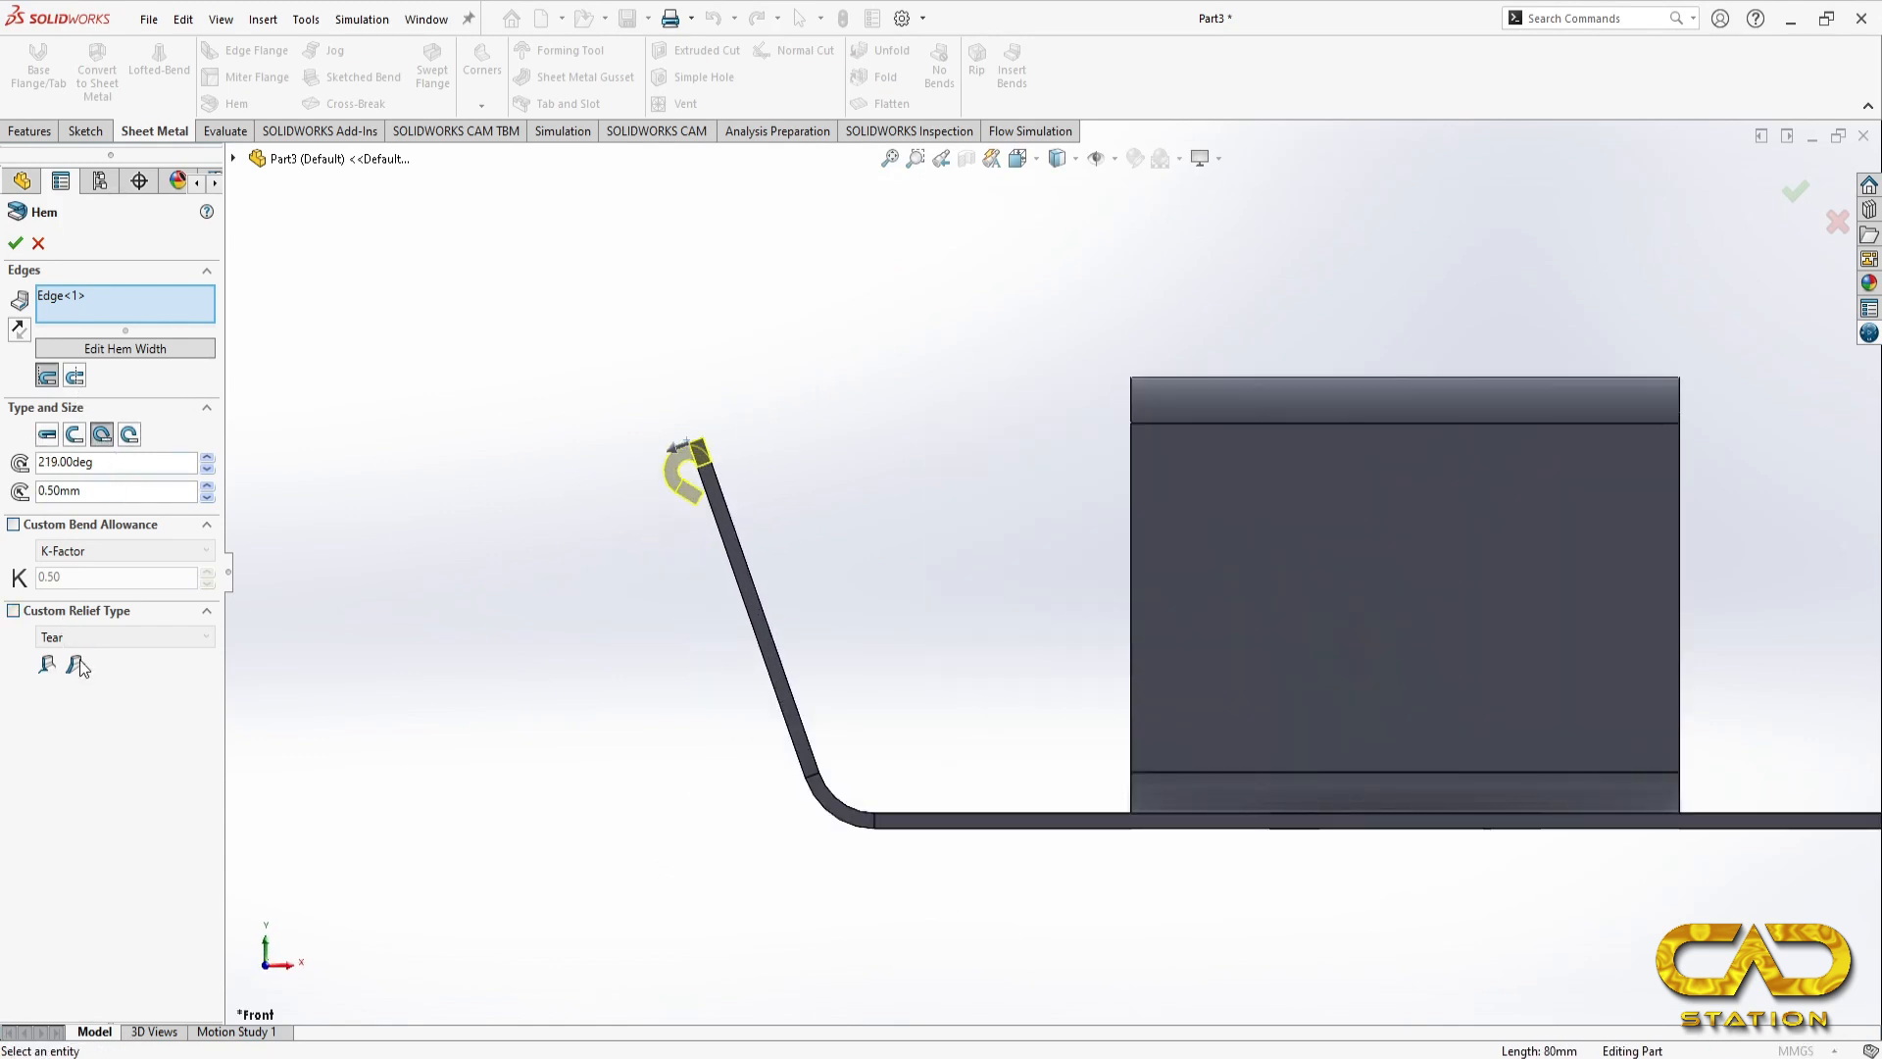
pyautogui.click(15, 244)
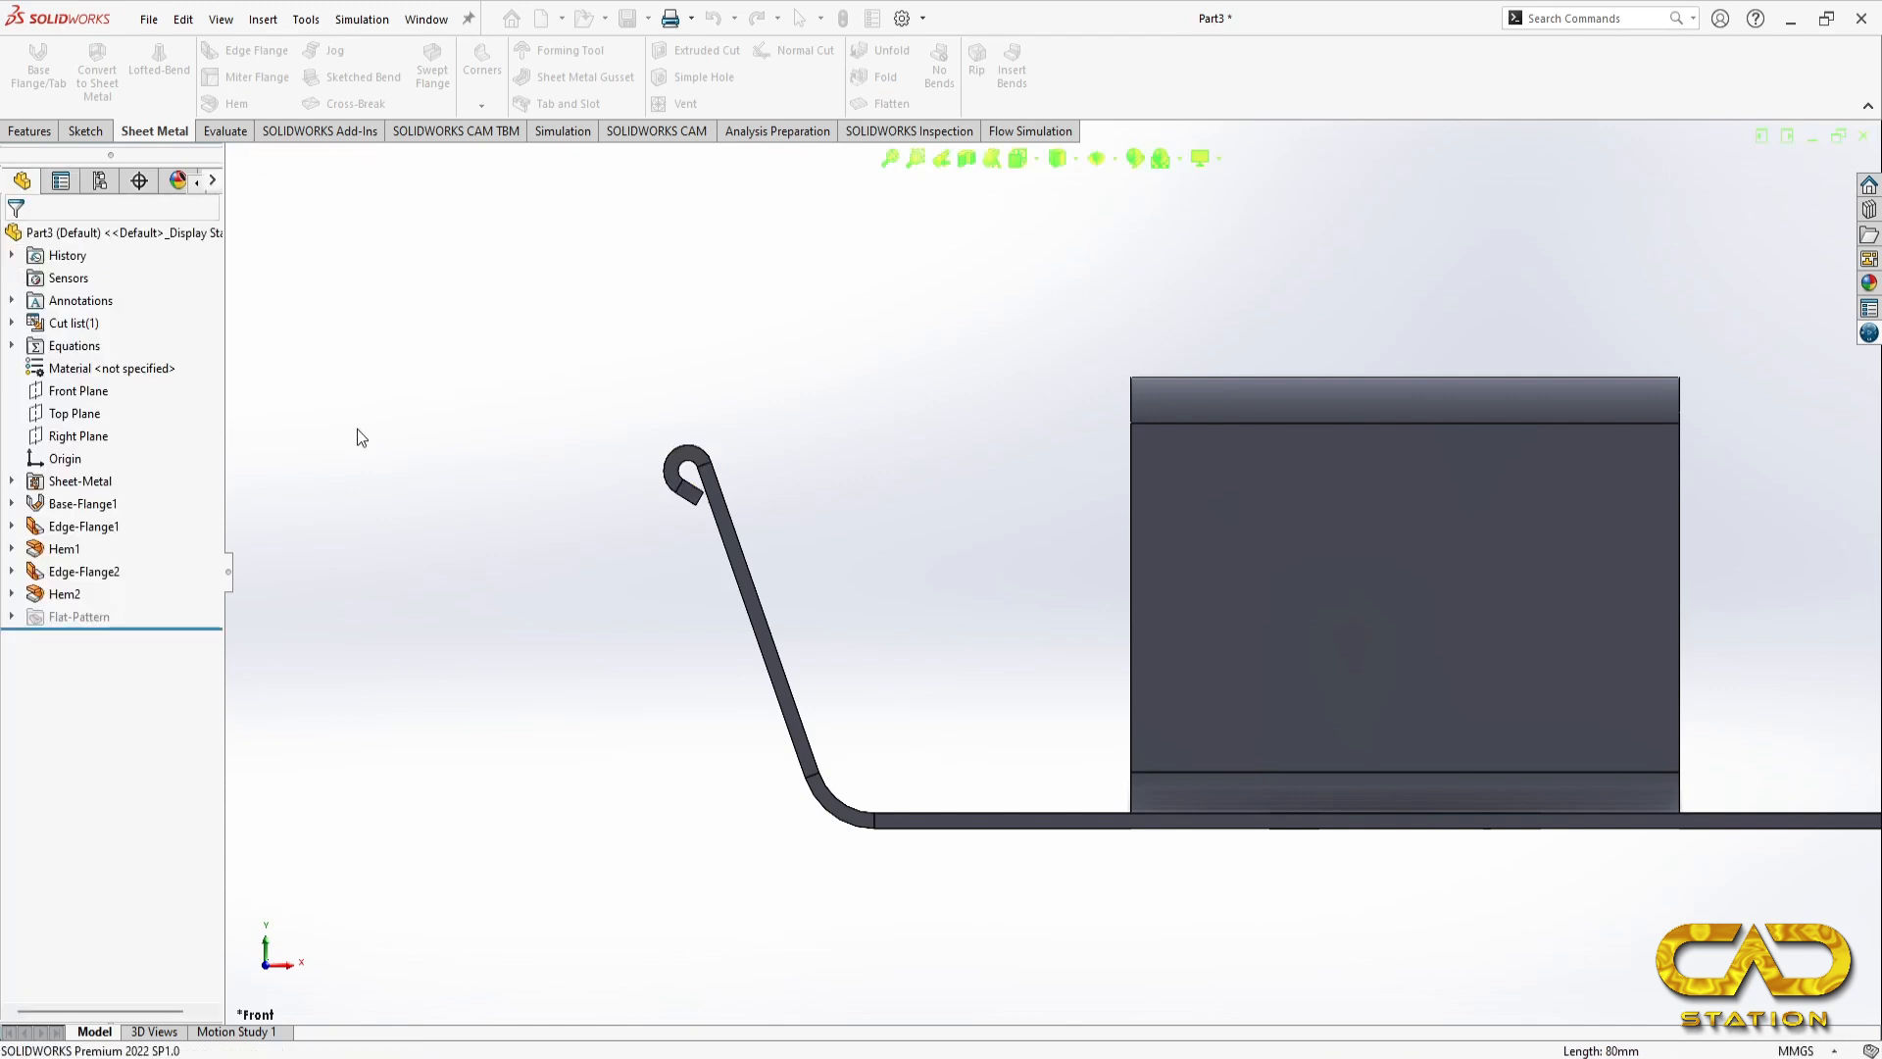
pyautogui.hotkey('ctrl', '7')
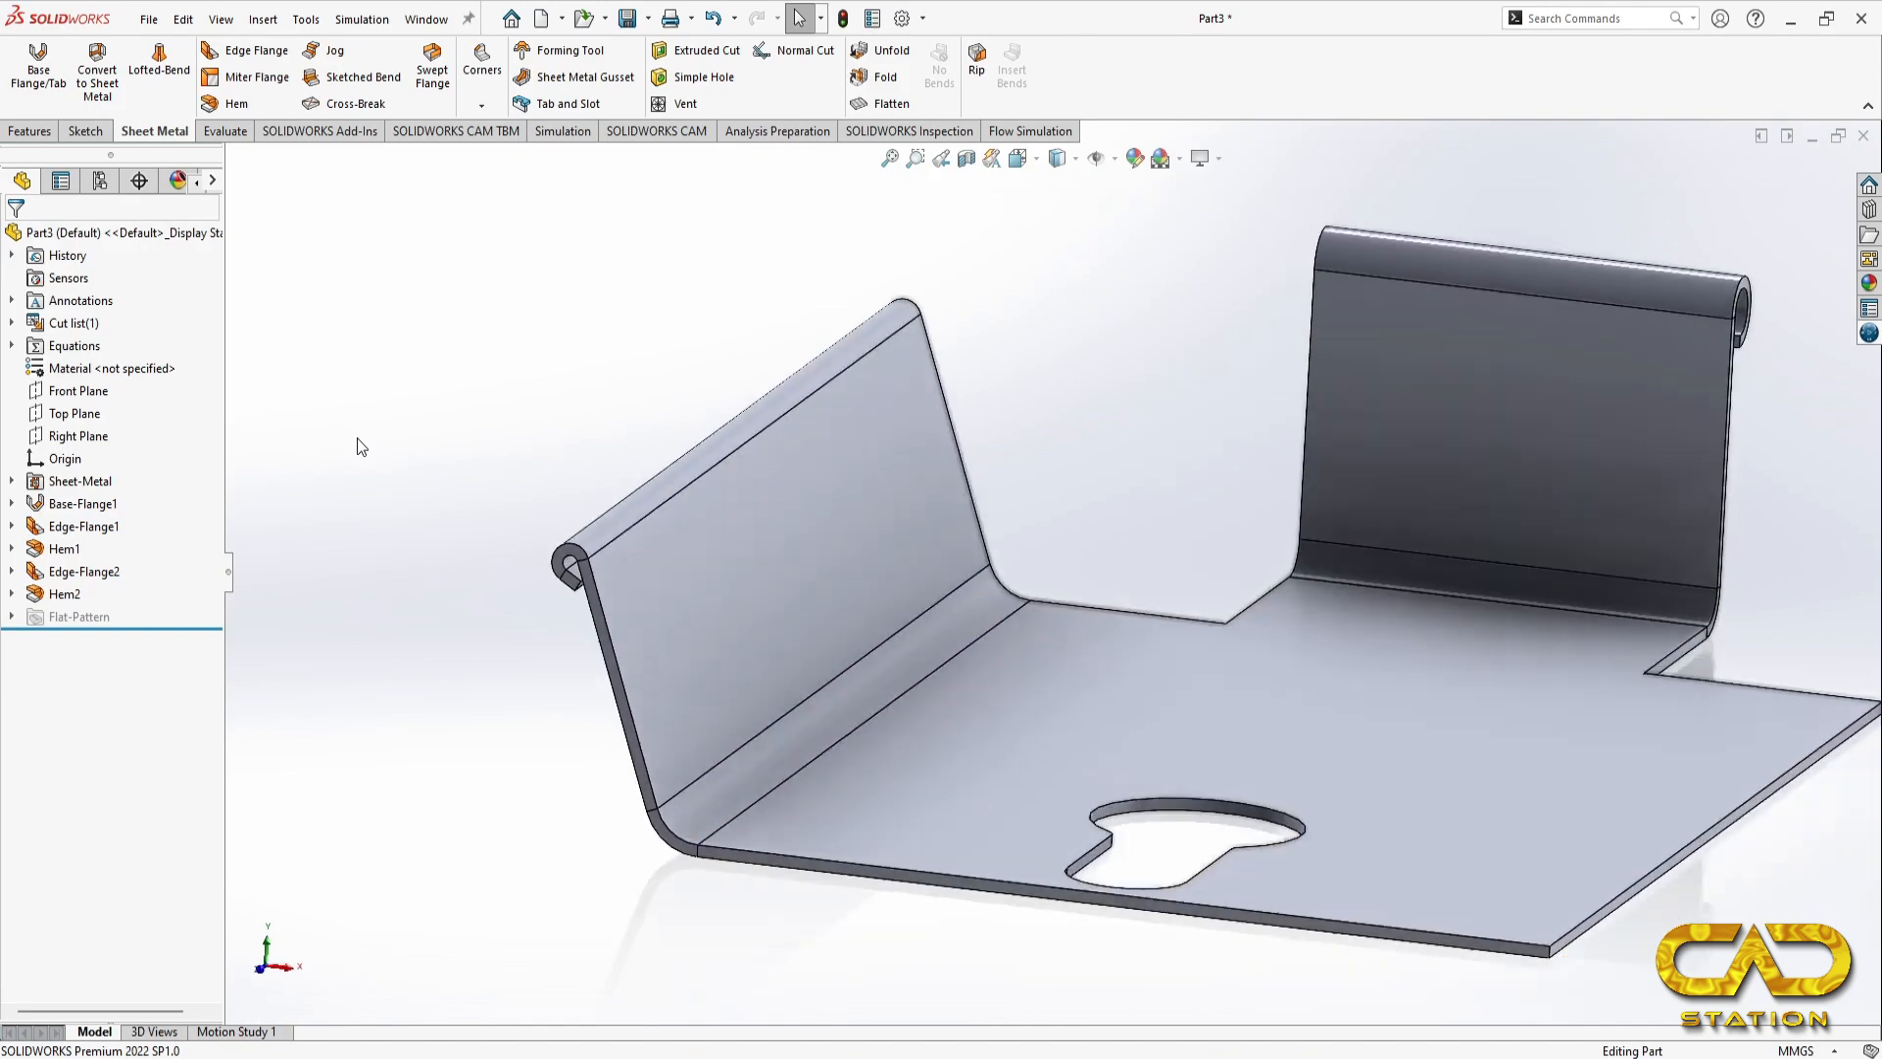
# Step: Consult the reference drawing and place a 20 mm edge flange on the base's long right side edge
pyautogui.hotkey('alt', 'Tab')
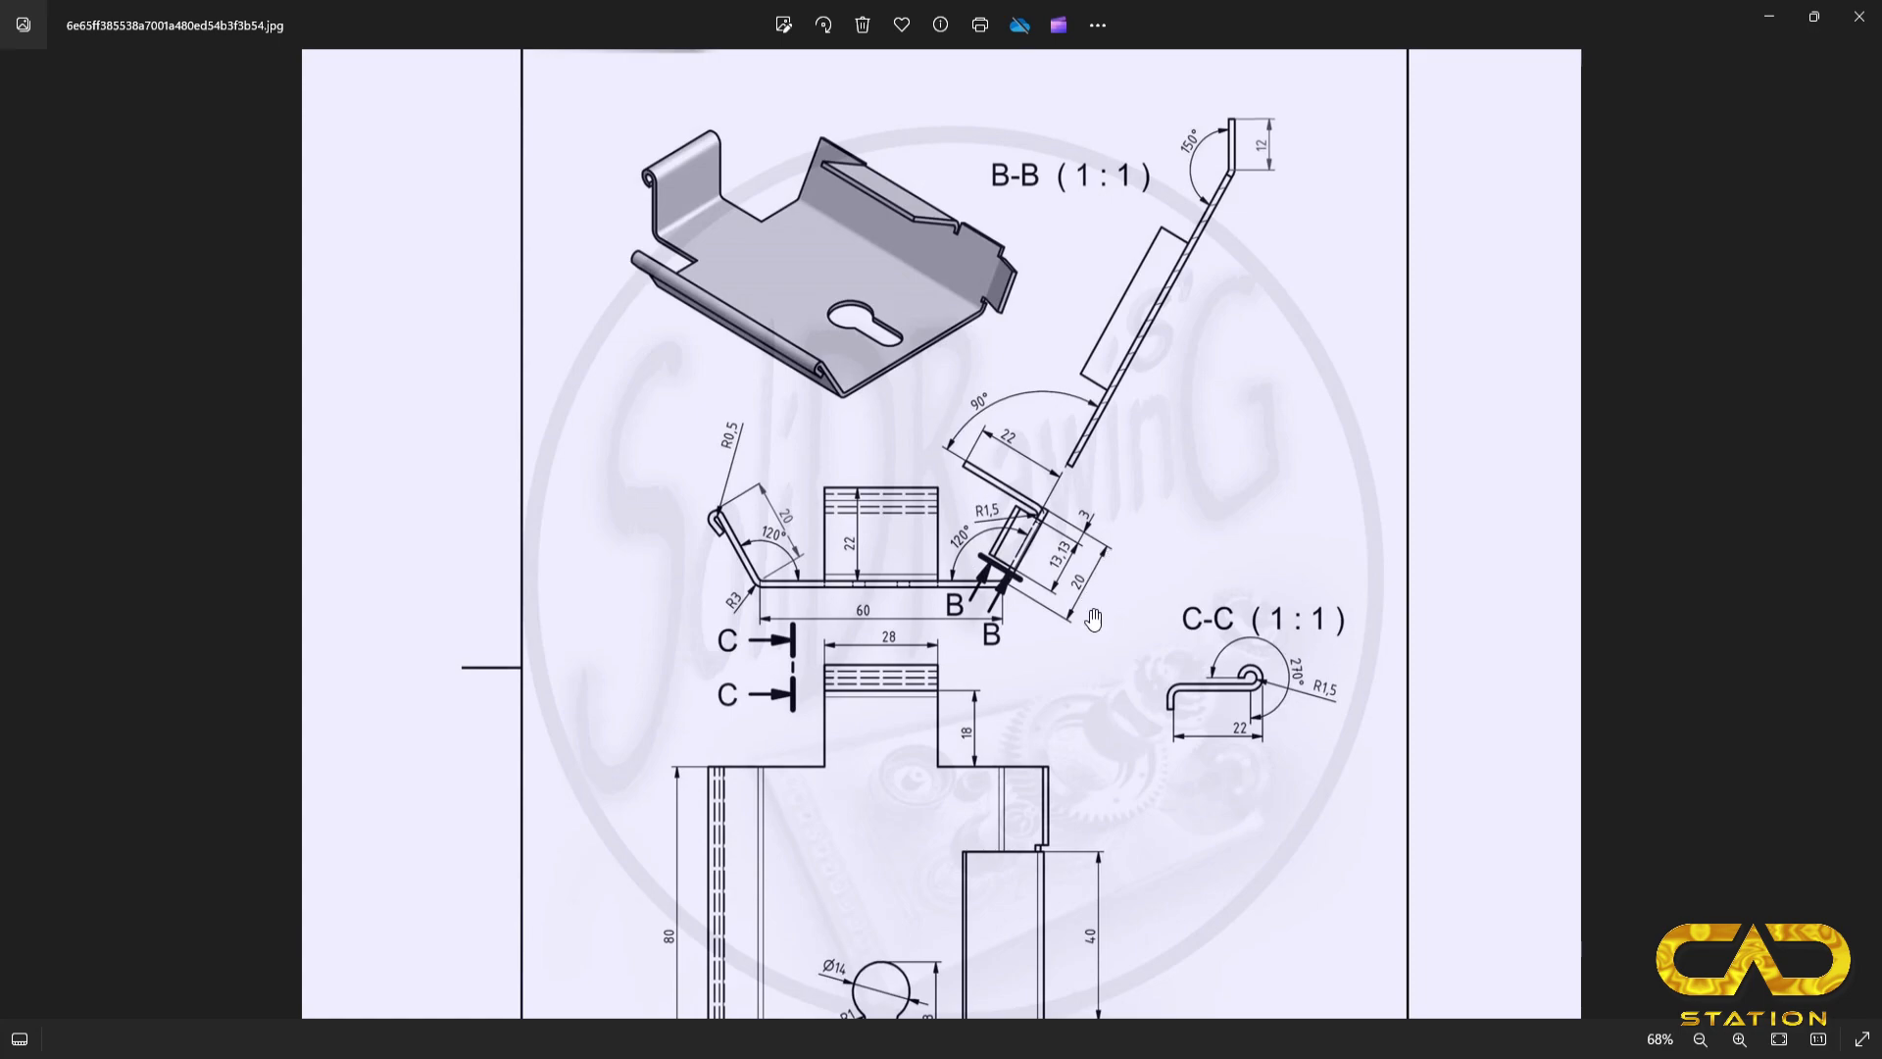
pyautogui.hotkey('alt', 'Tab')
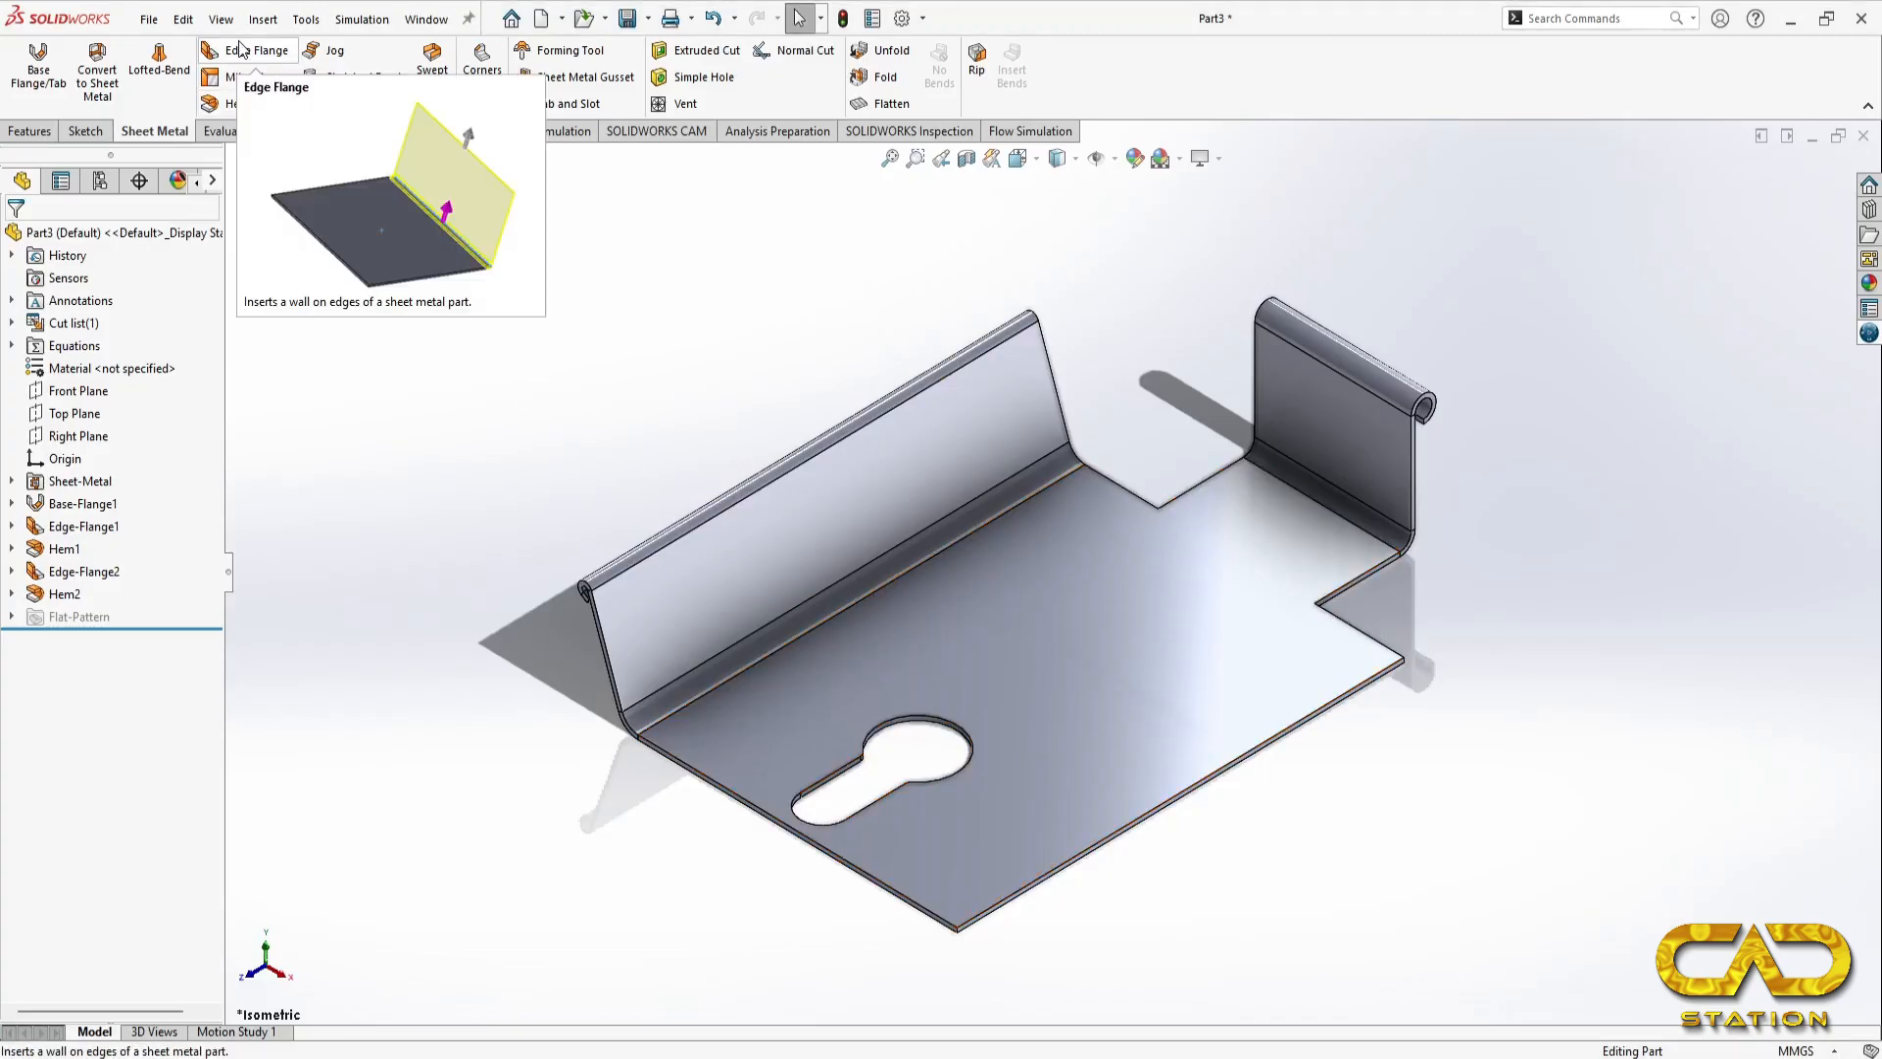
pyautogui.click(1086, 851)
pyautogui.click(1240, 678)
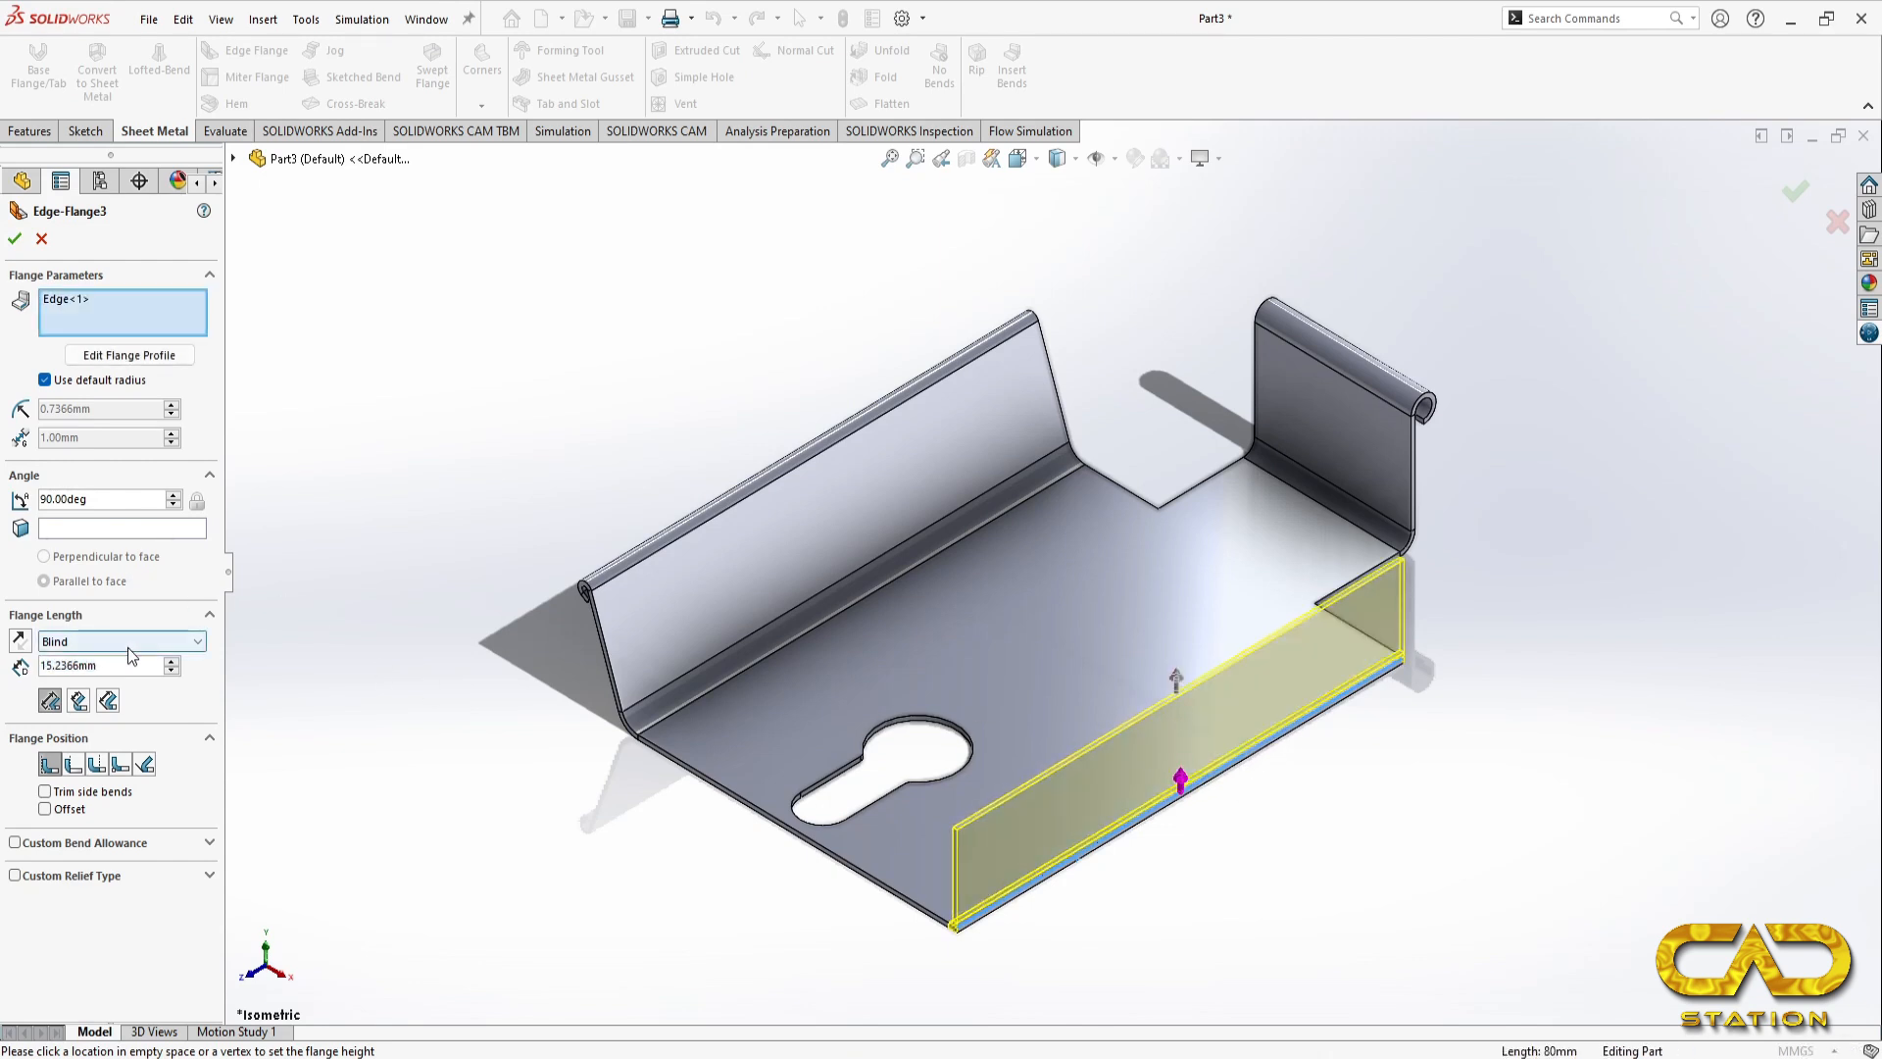
pyautogui.moveTo(98, 666); pyautogui.dragTo(4, 666)
pyautogui.write('20')
pyautogui.press('Return')
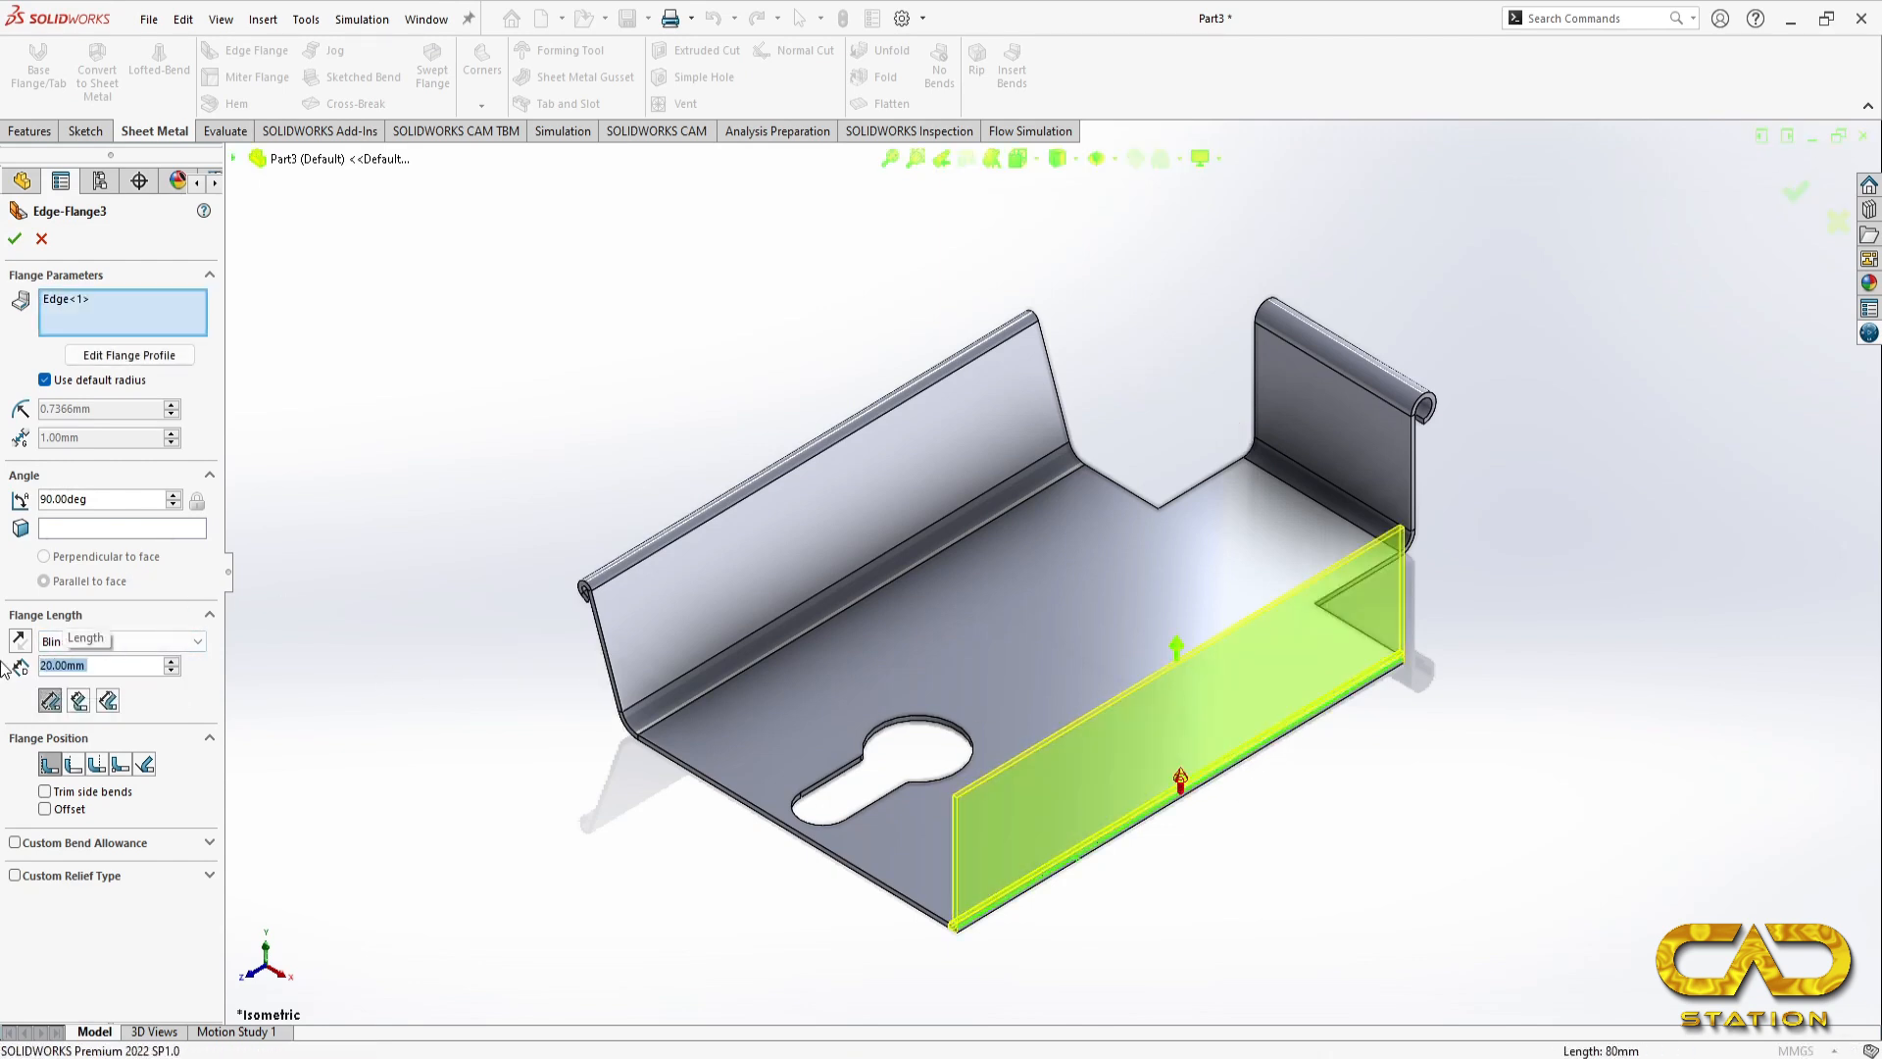
# Step: Try a 120-degree angle for the right side edge flange
pyautogui.moveTo(98, 499); pyautogui.dragTo(30, 499)
pyautogui.write('120')
pyautogui.press('Return')
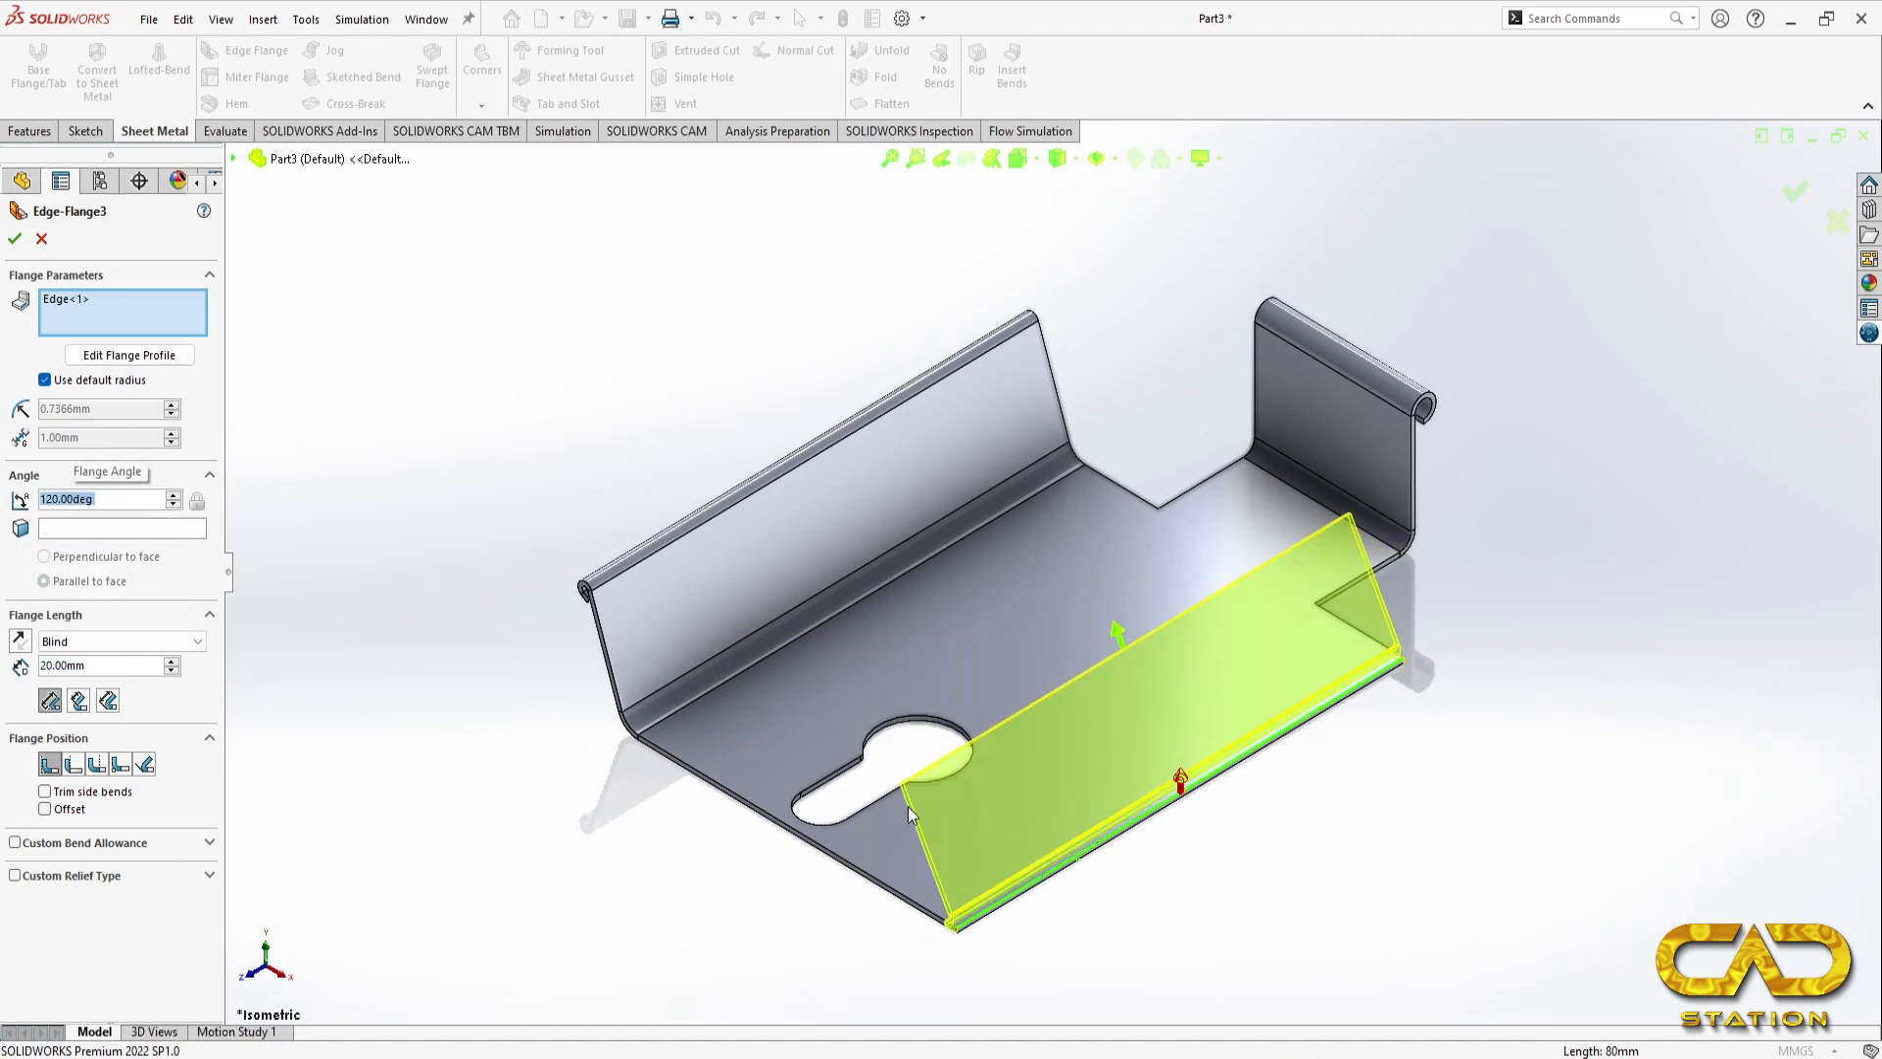
# Step: Set the right side flange's angle to 70 degrees and its bend radius to 3 mm, and finish the flange
pyautogui.write('70')
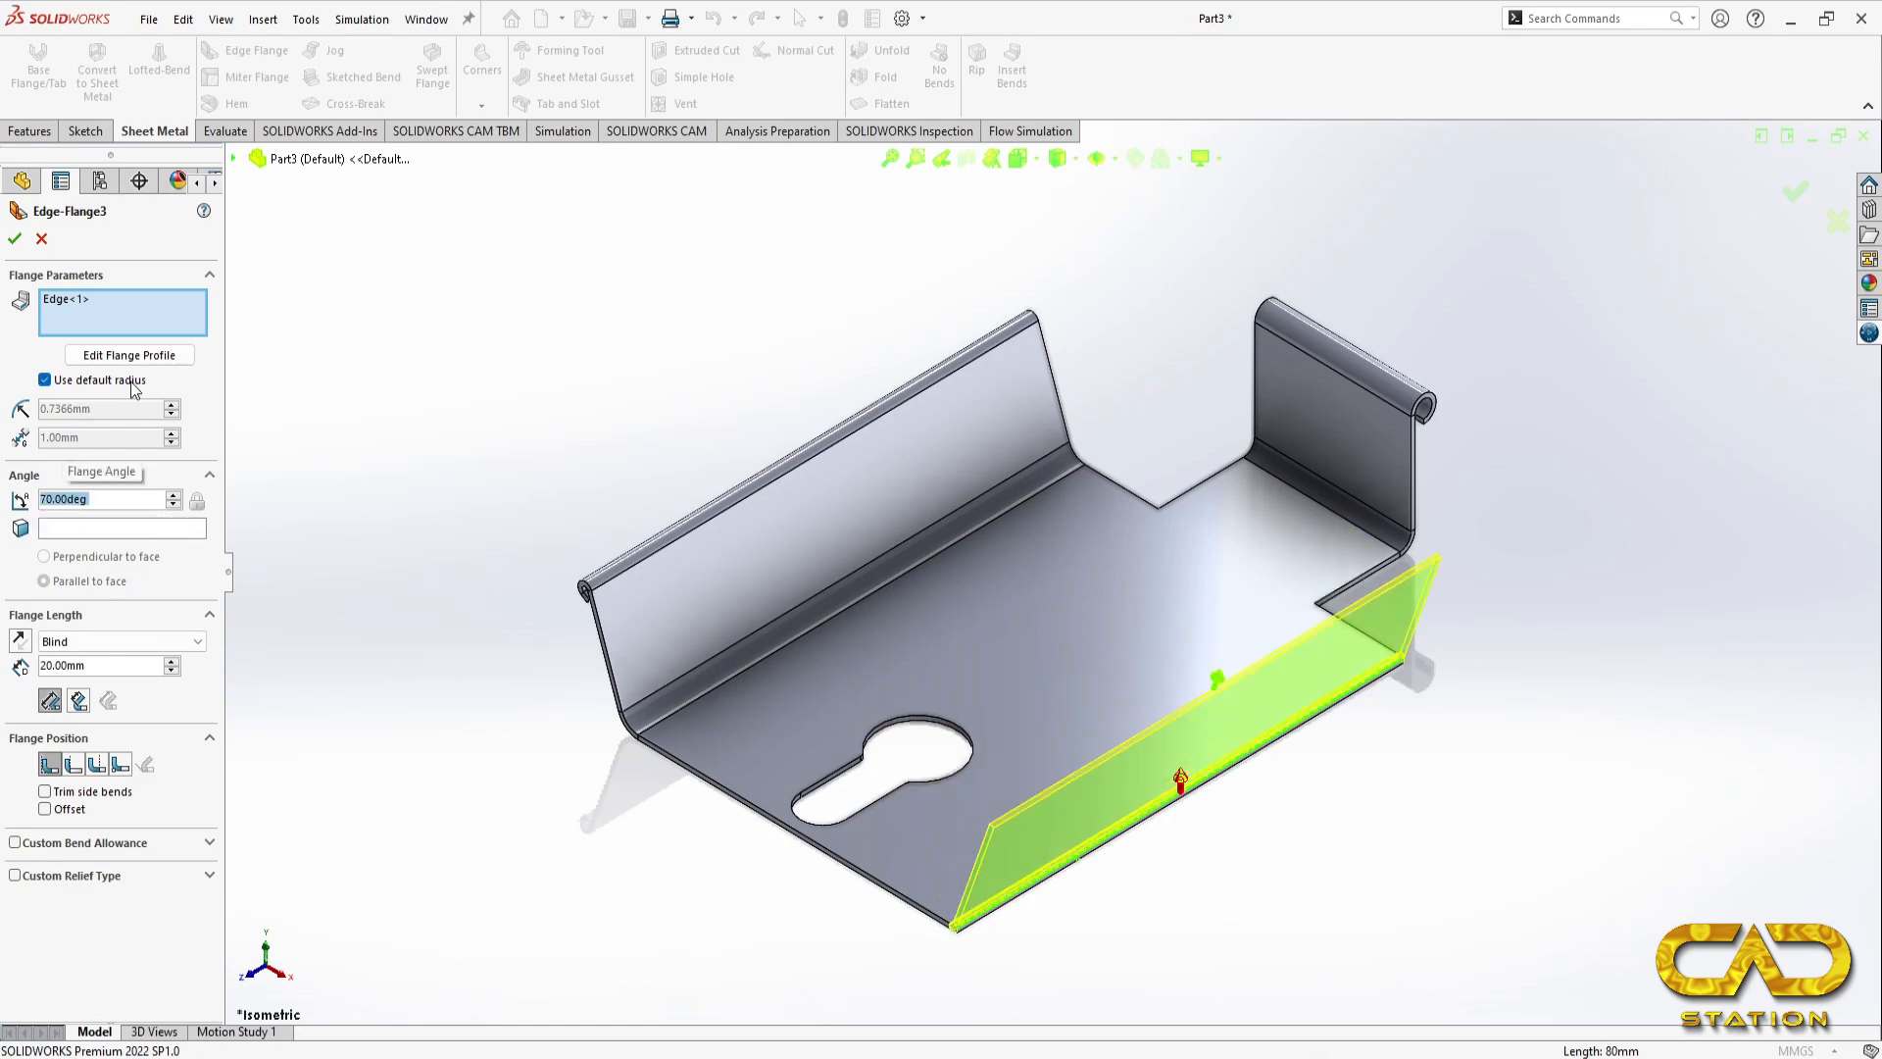
pyautogui.press('Return')
pyautogui.click(44, 379)
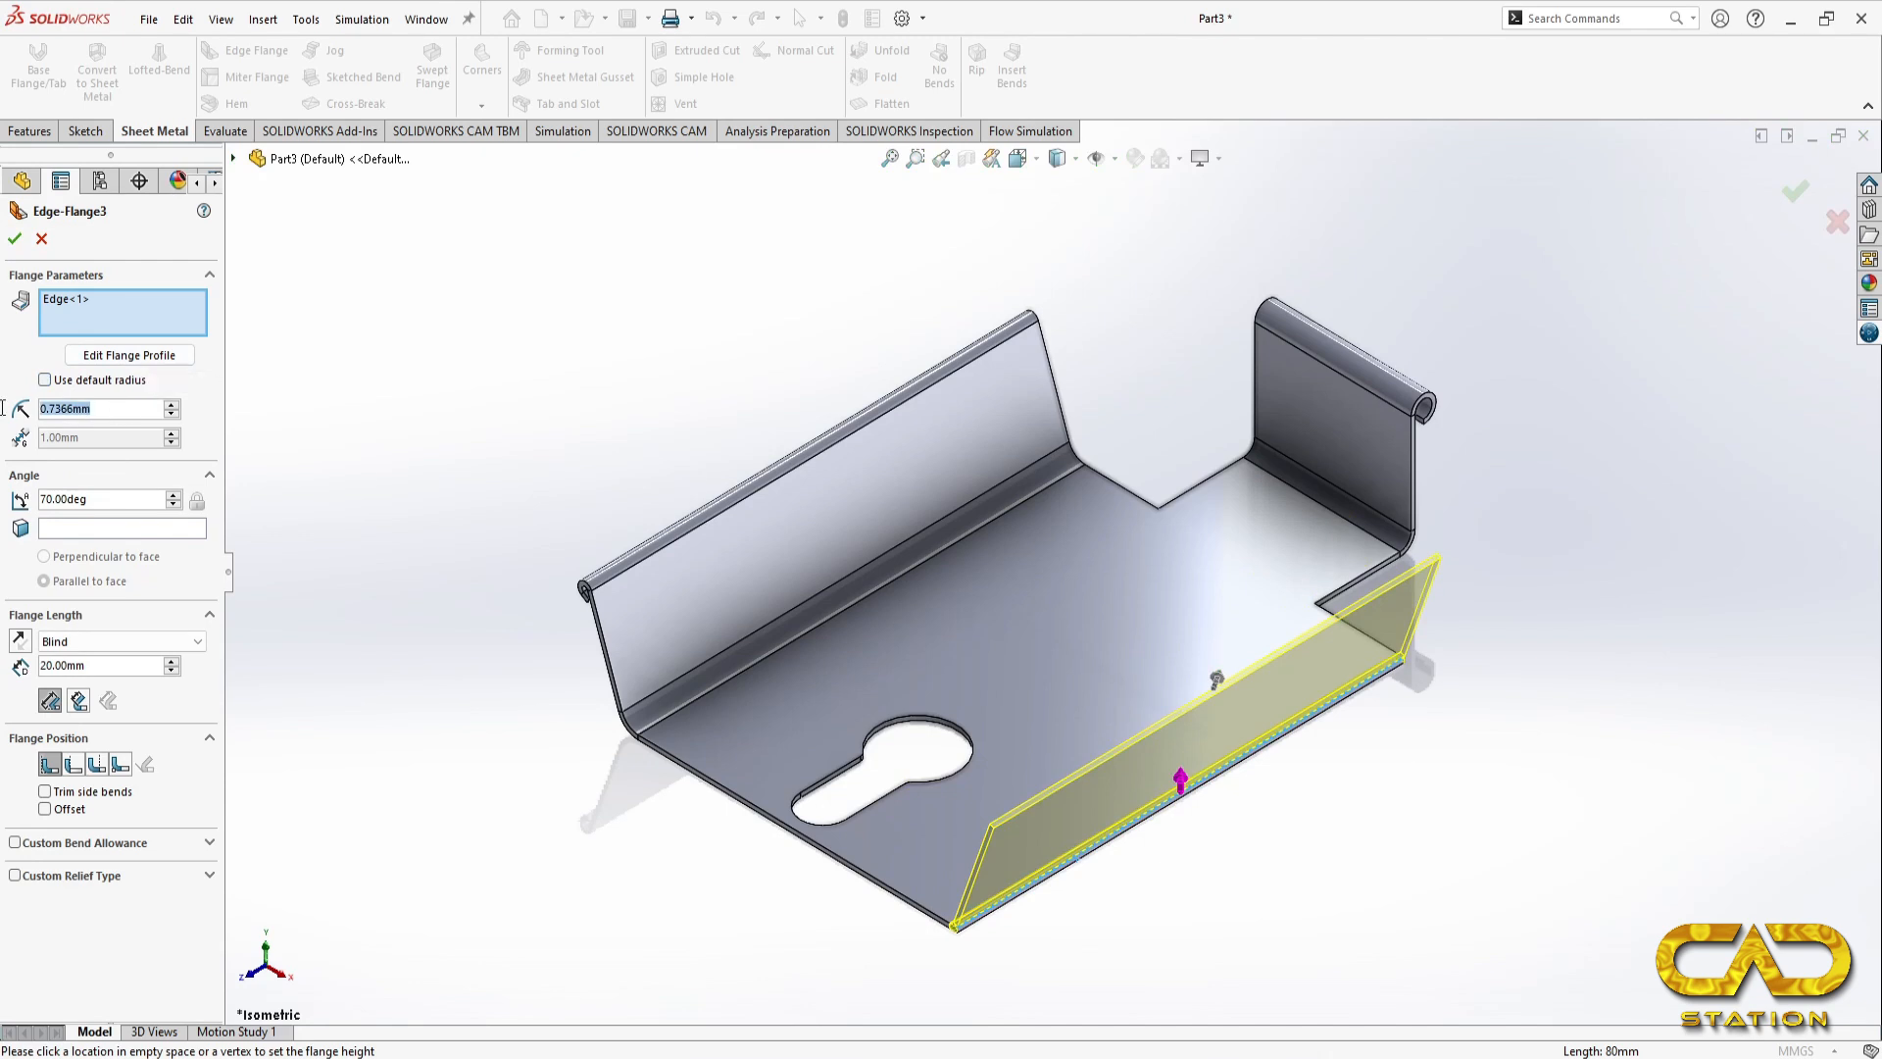
pyautogui.write('3')
pyautogui.press('Return')
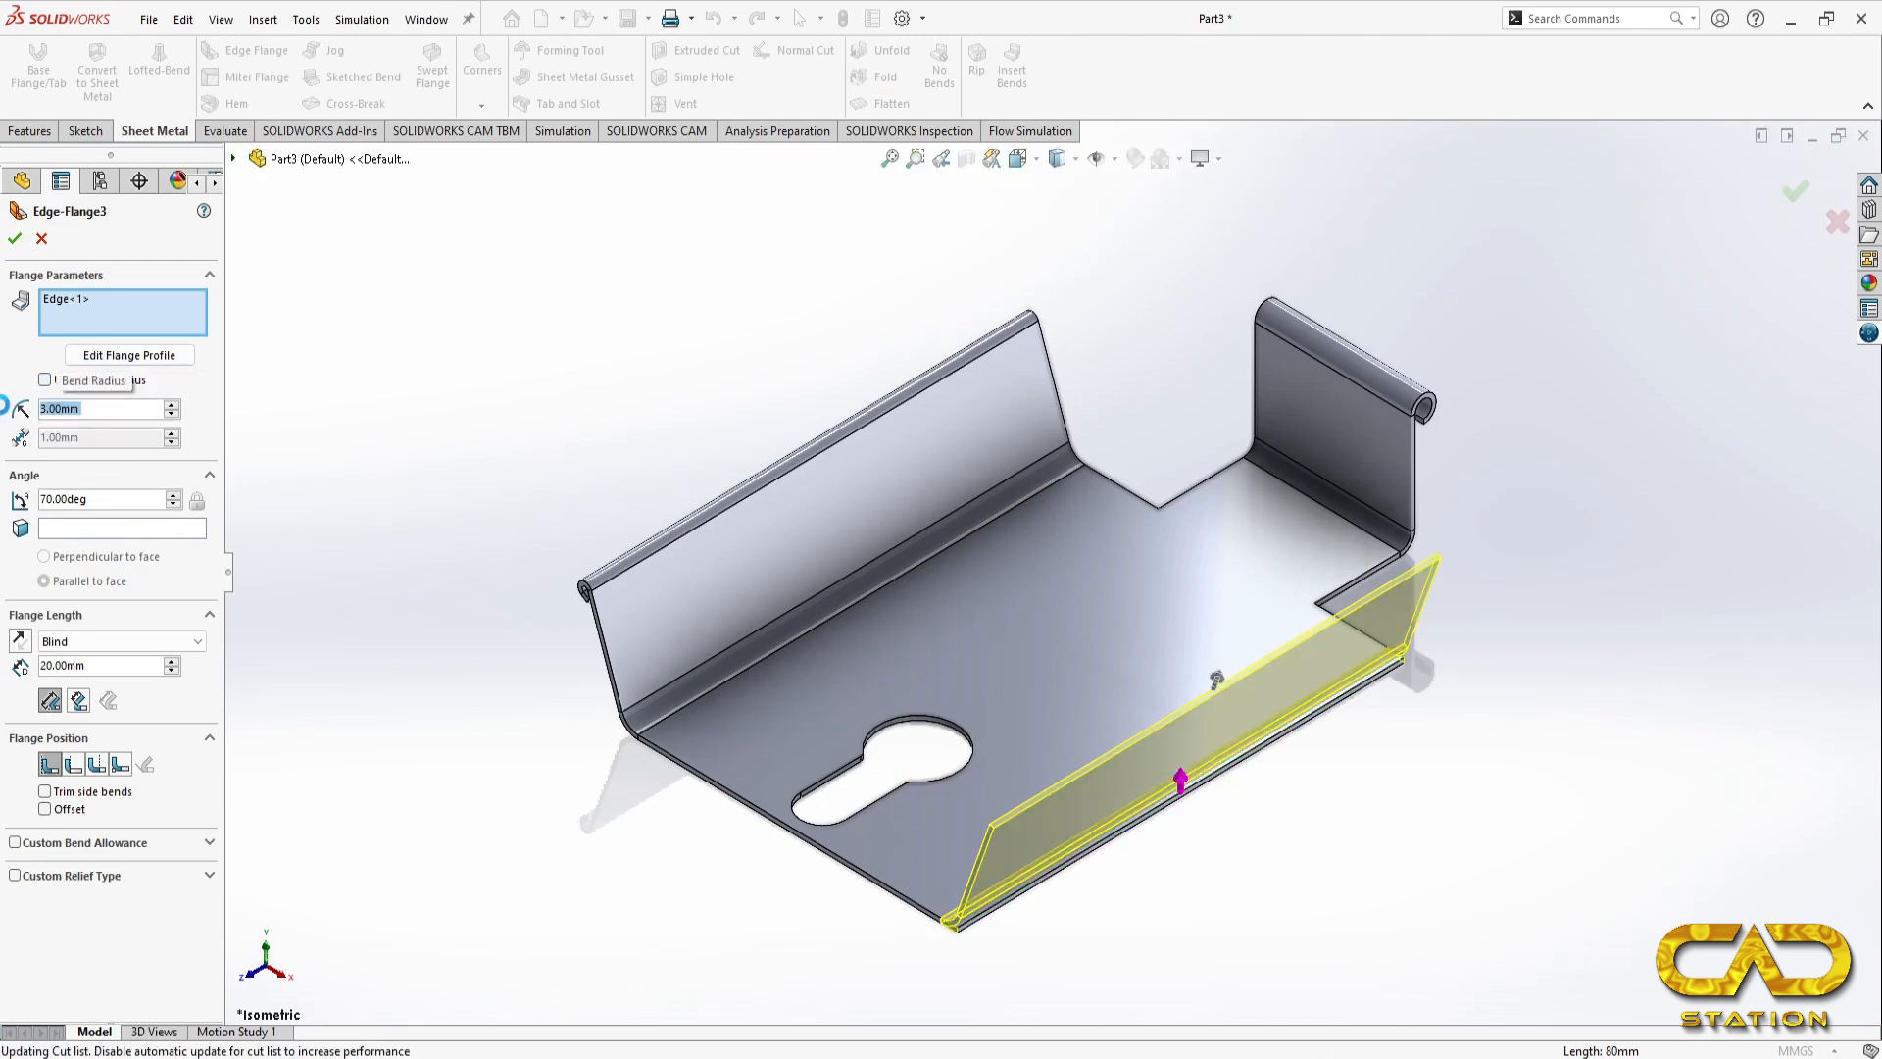
pyautogui.press('Return')
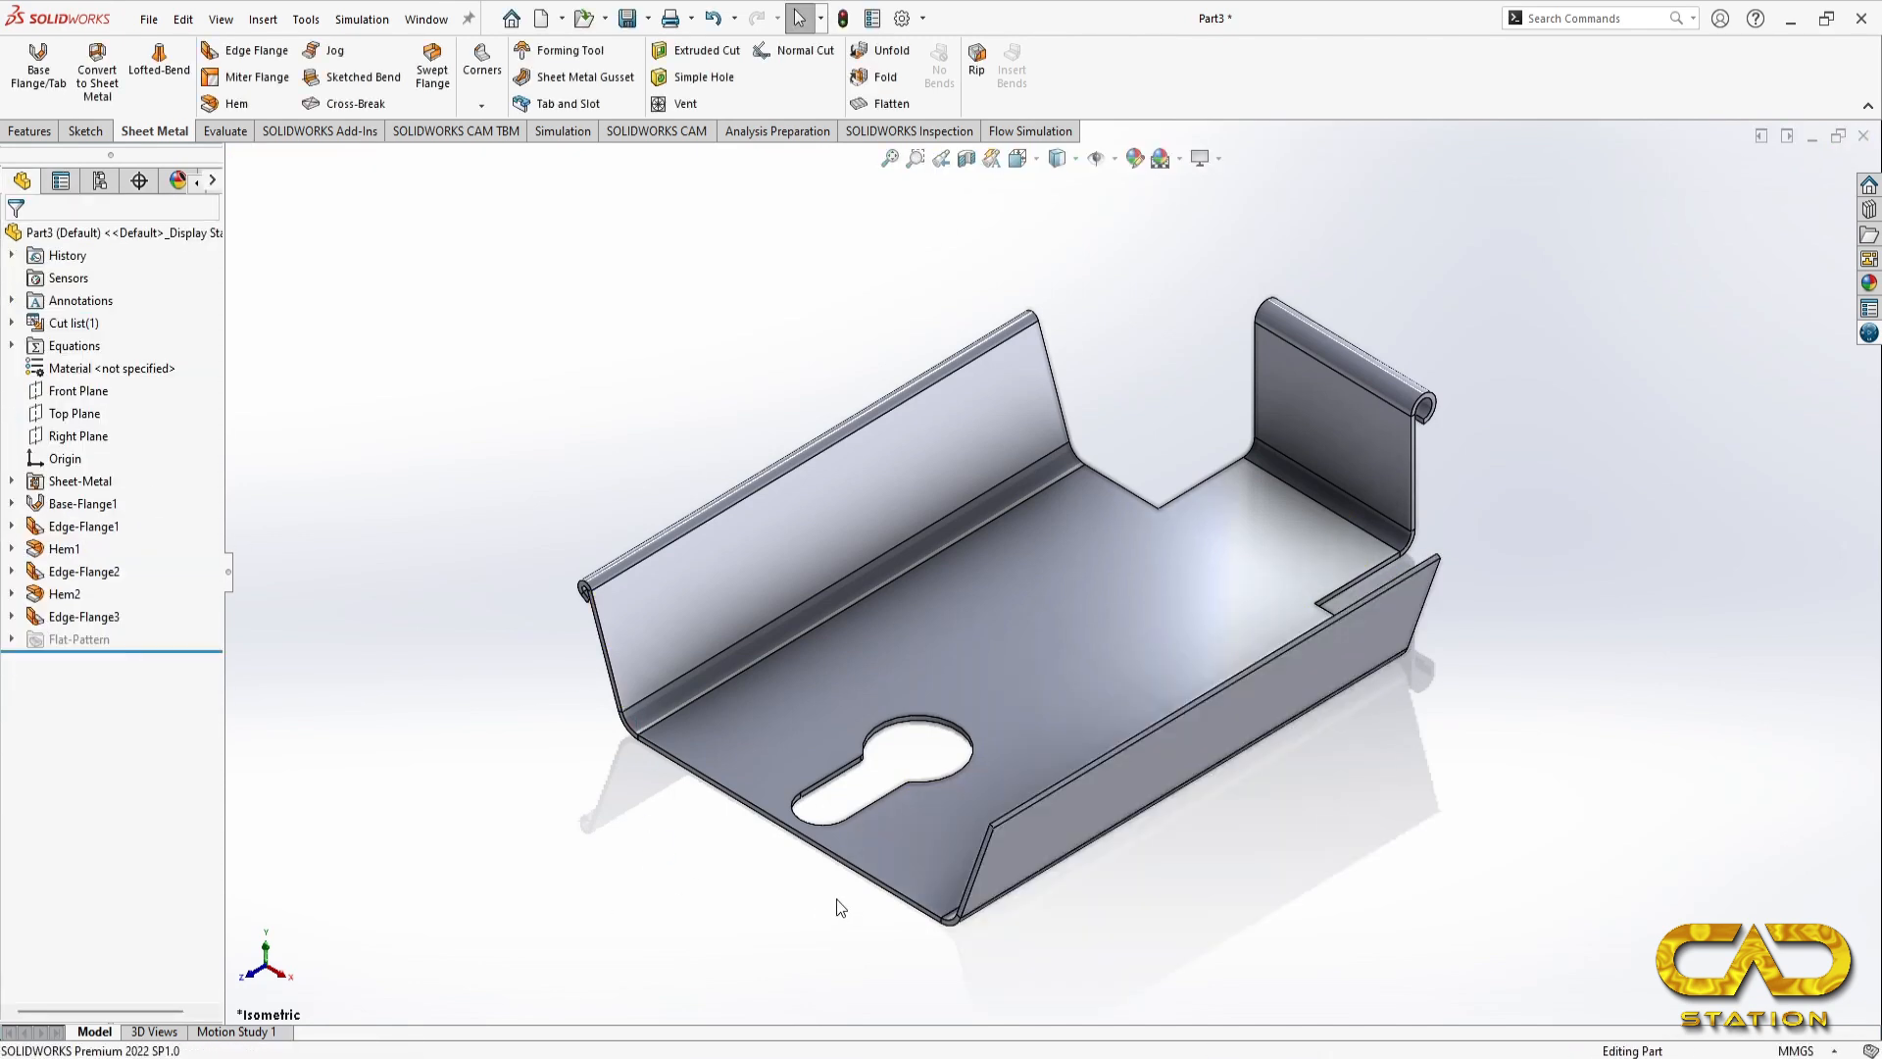
# Step: Following the reference drawing, place a 90-degree edge flange 22 mm long on the right side flange's upper edge, folding inward over the base
pyautogui.hotkey('alt', 'Tab')
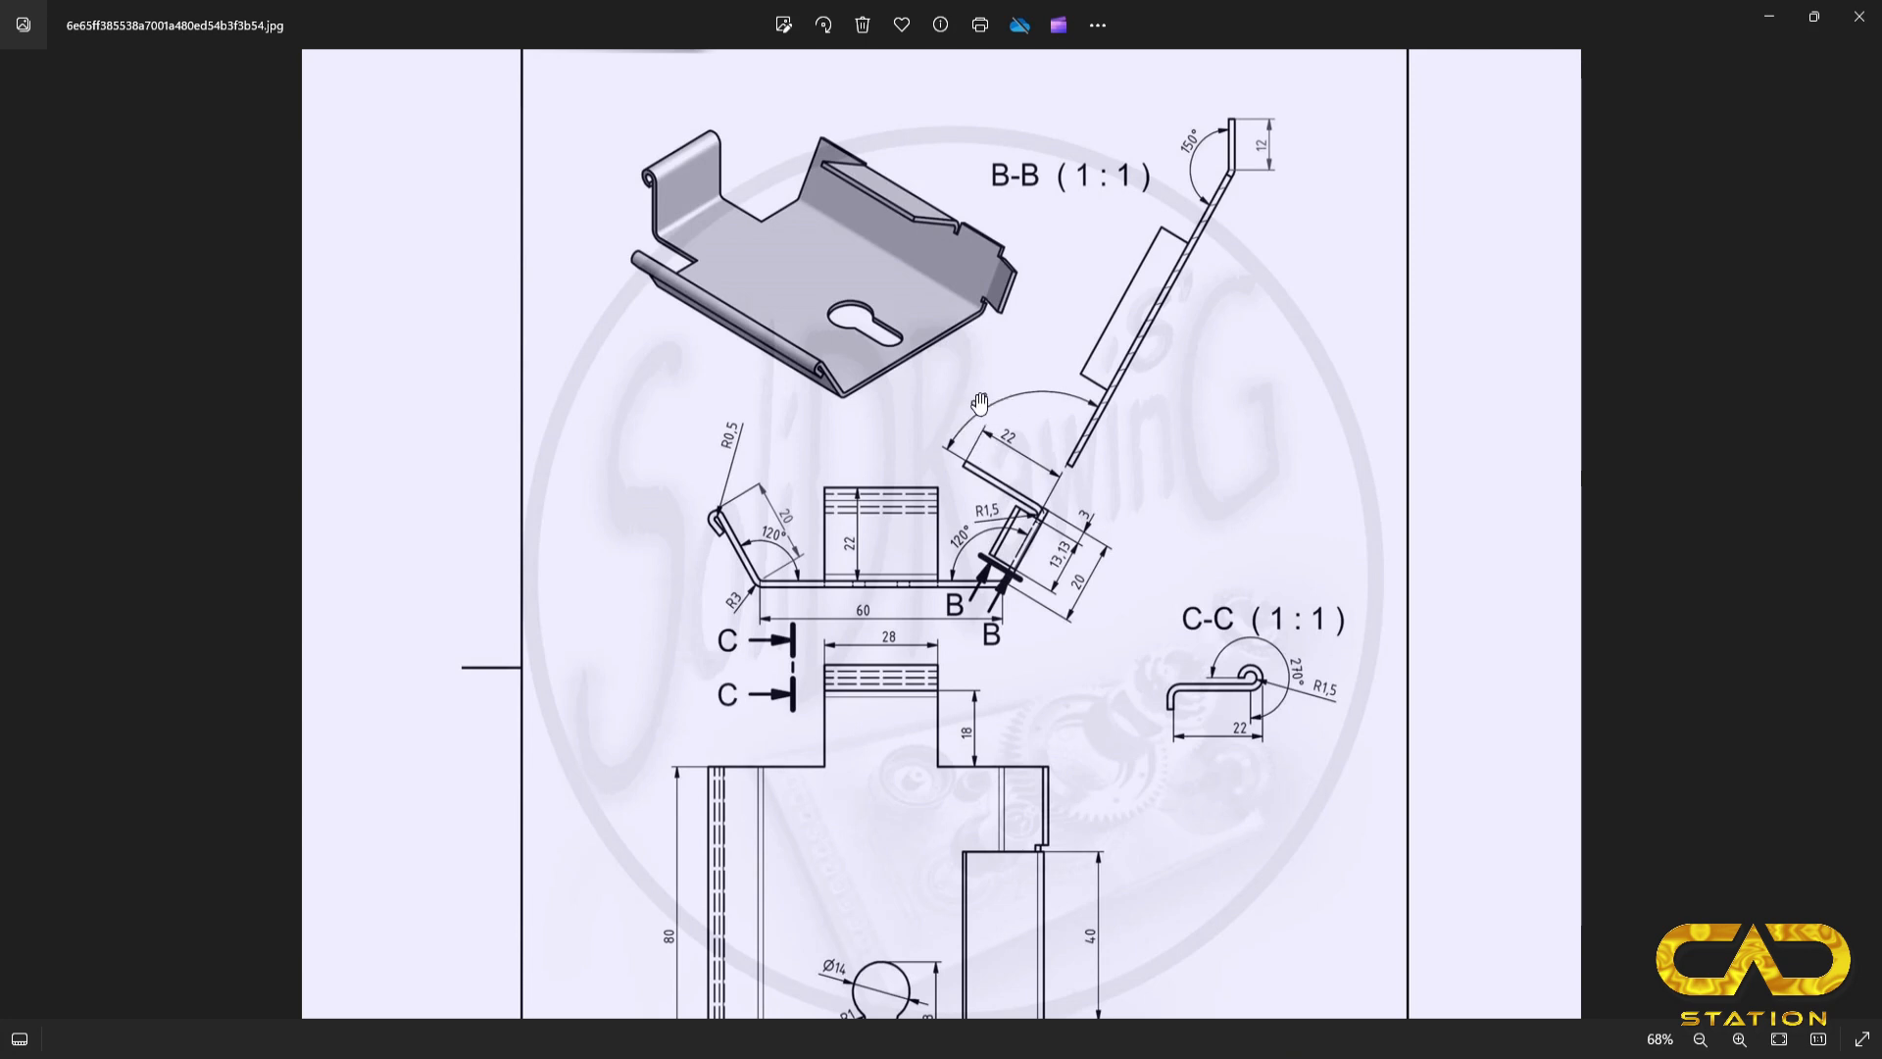
pyautogui.hotkey('alt', 'Tab')
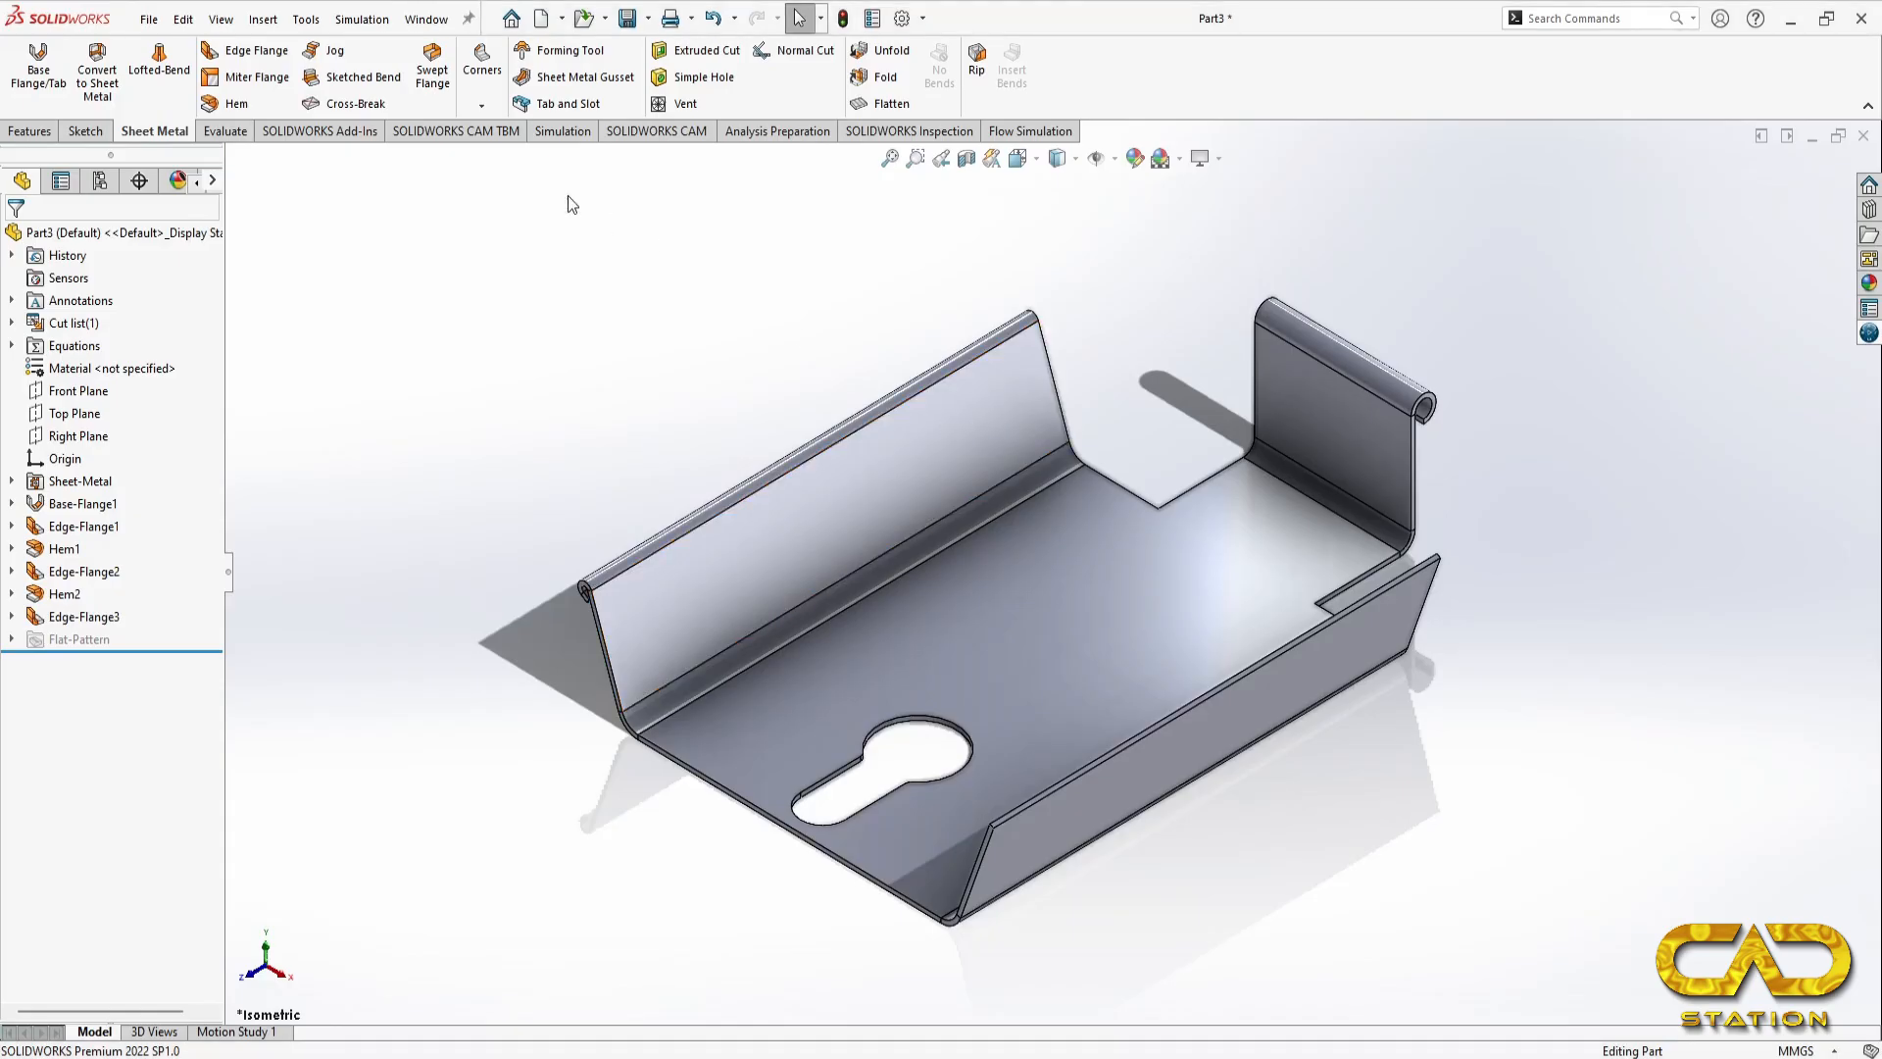
pyautogui.click(1188, 711)
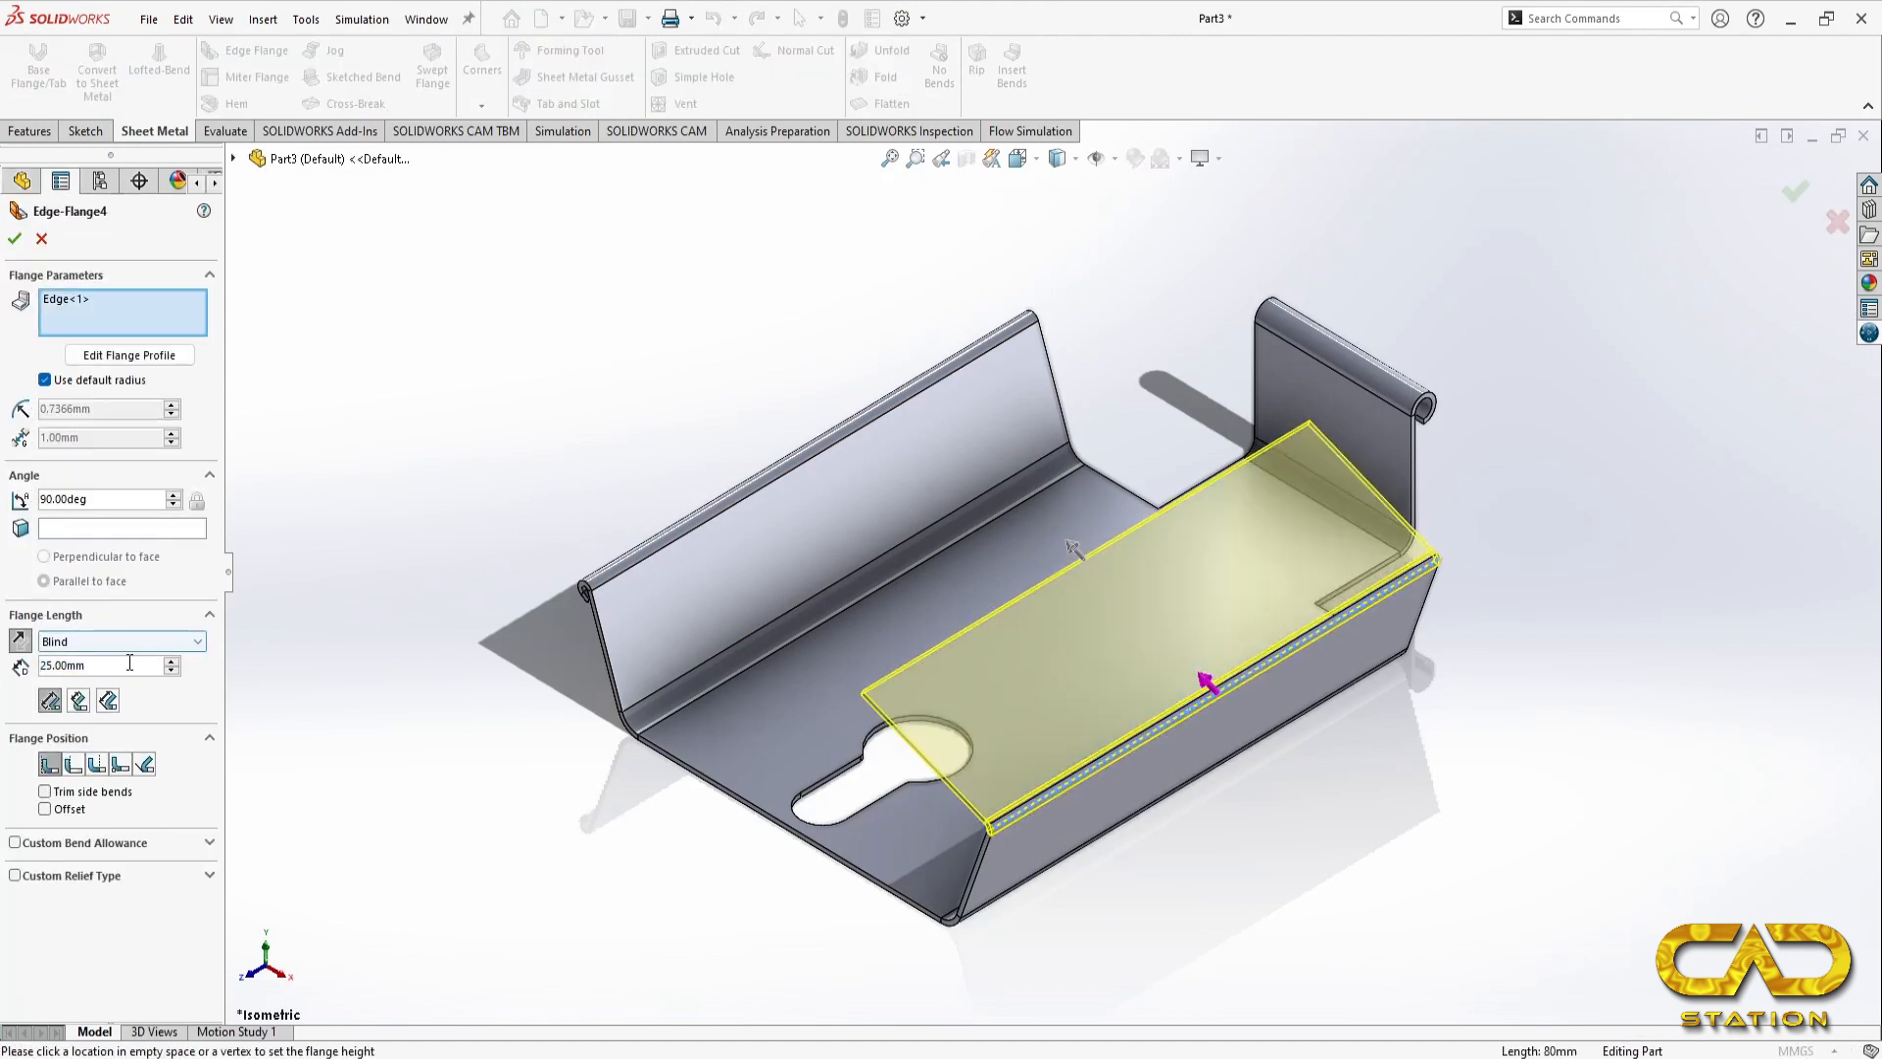
pyautogui.doubleClick(98, 666)
pyautogui.write('20')
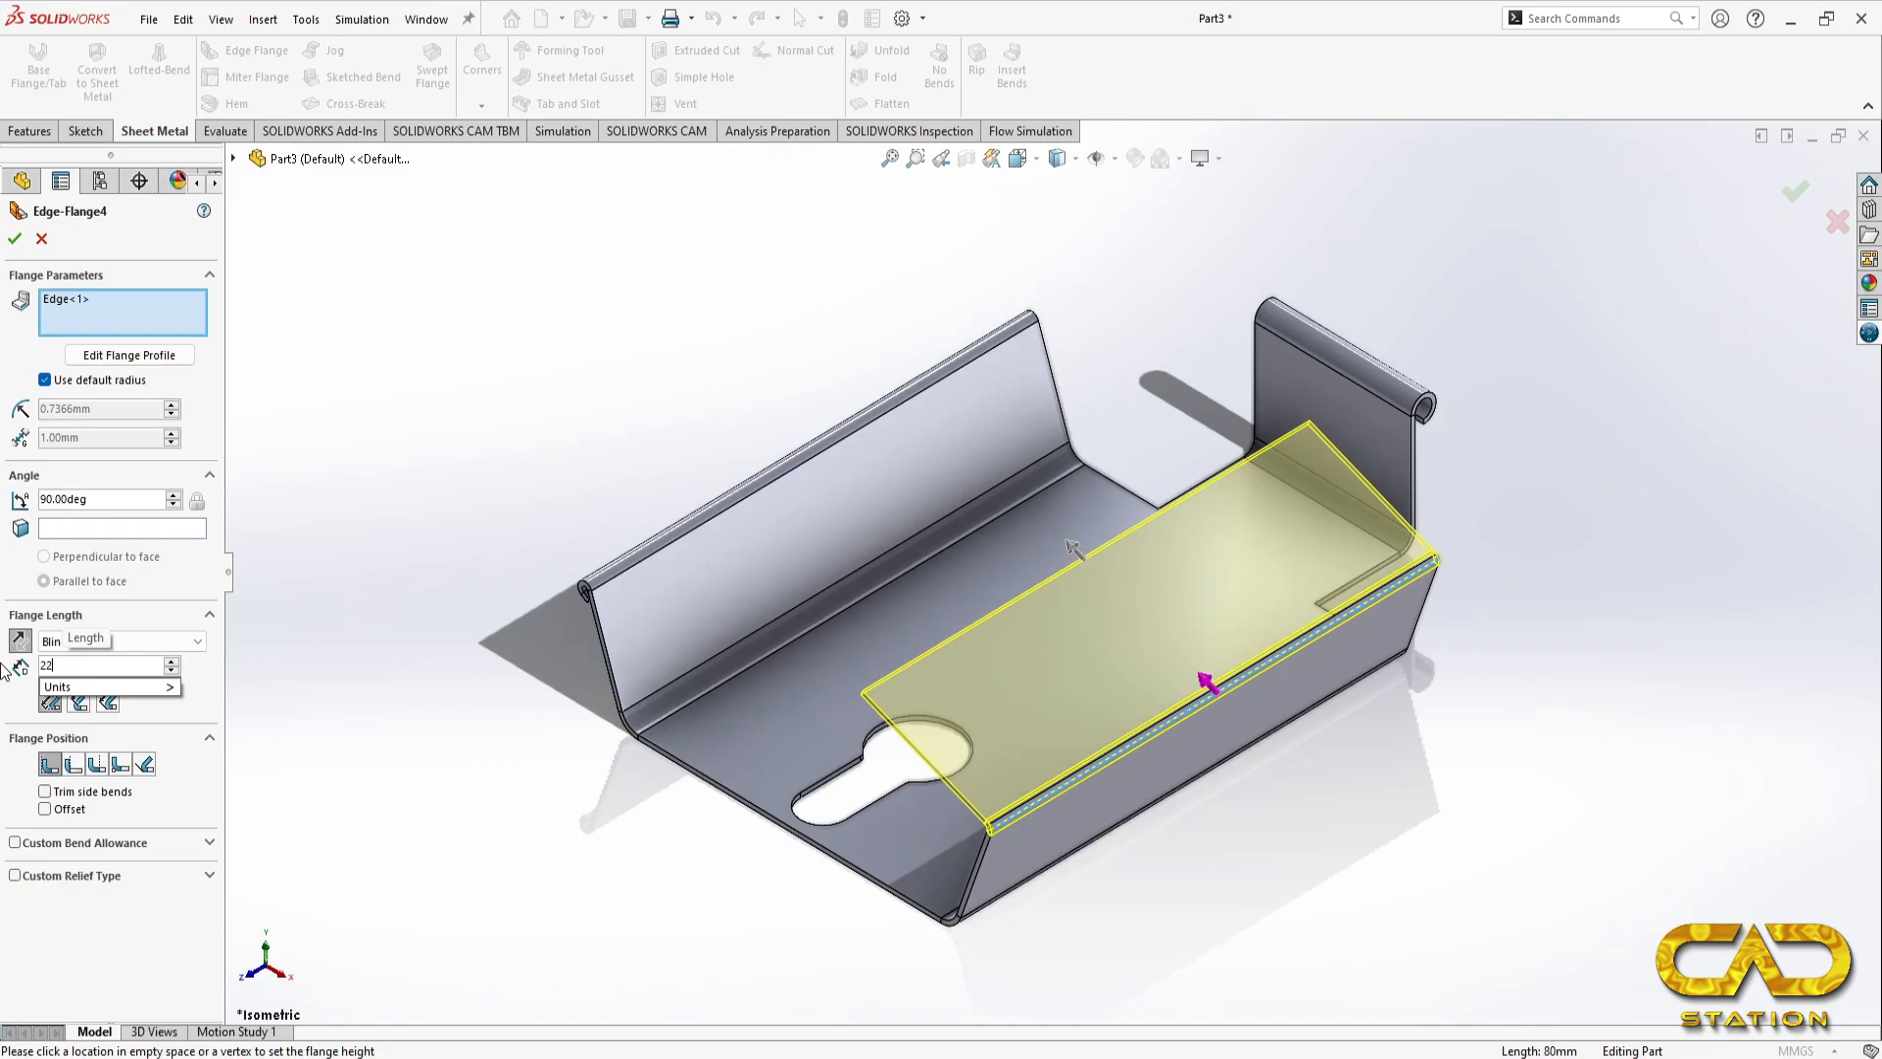
pyautogui.hotkey('alt', 'Tab')
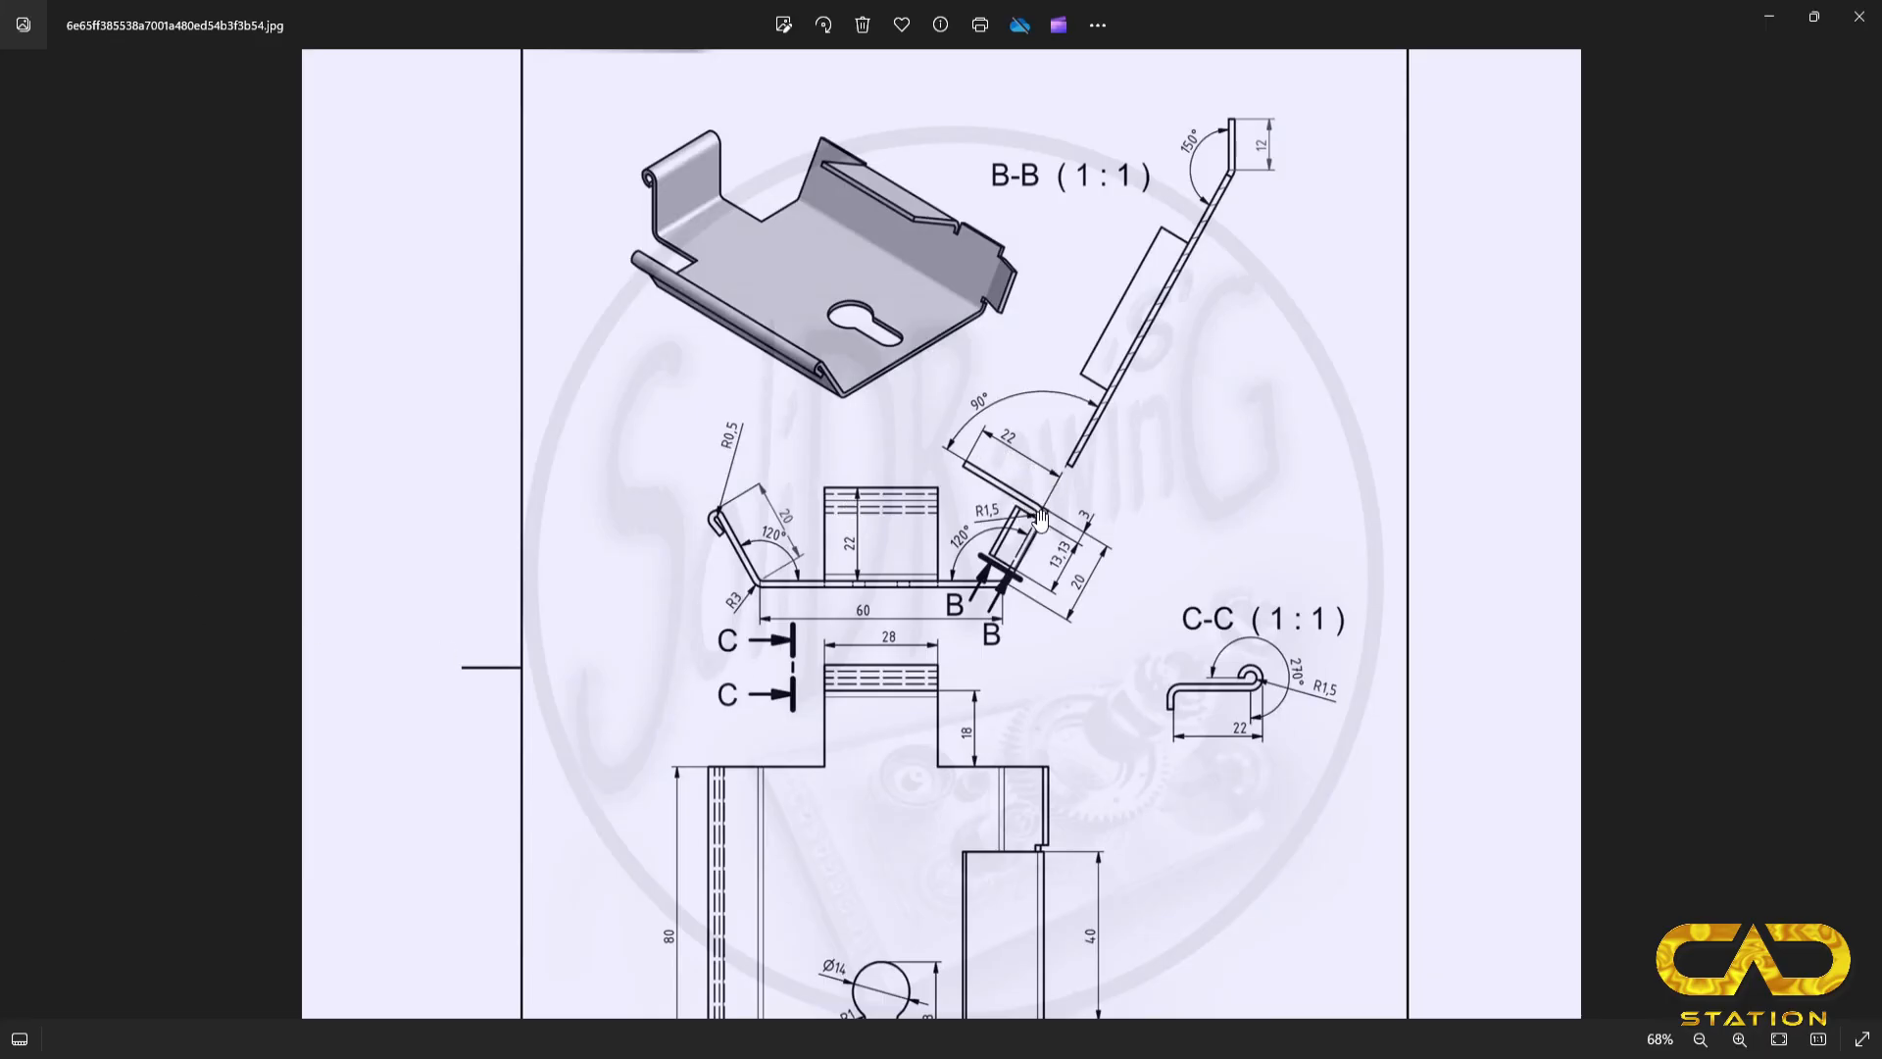
pyautogui.hotkey('alt', 'Tab')
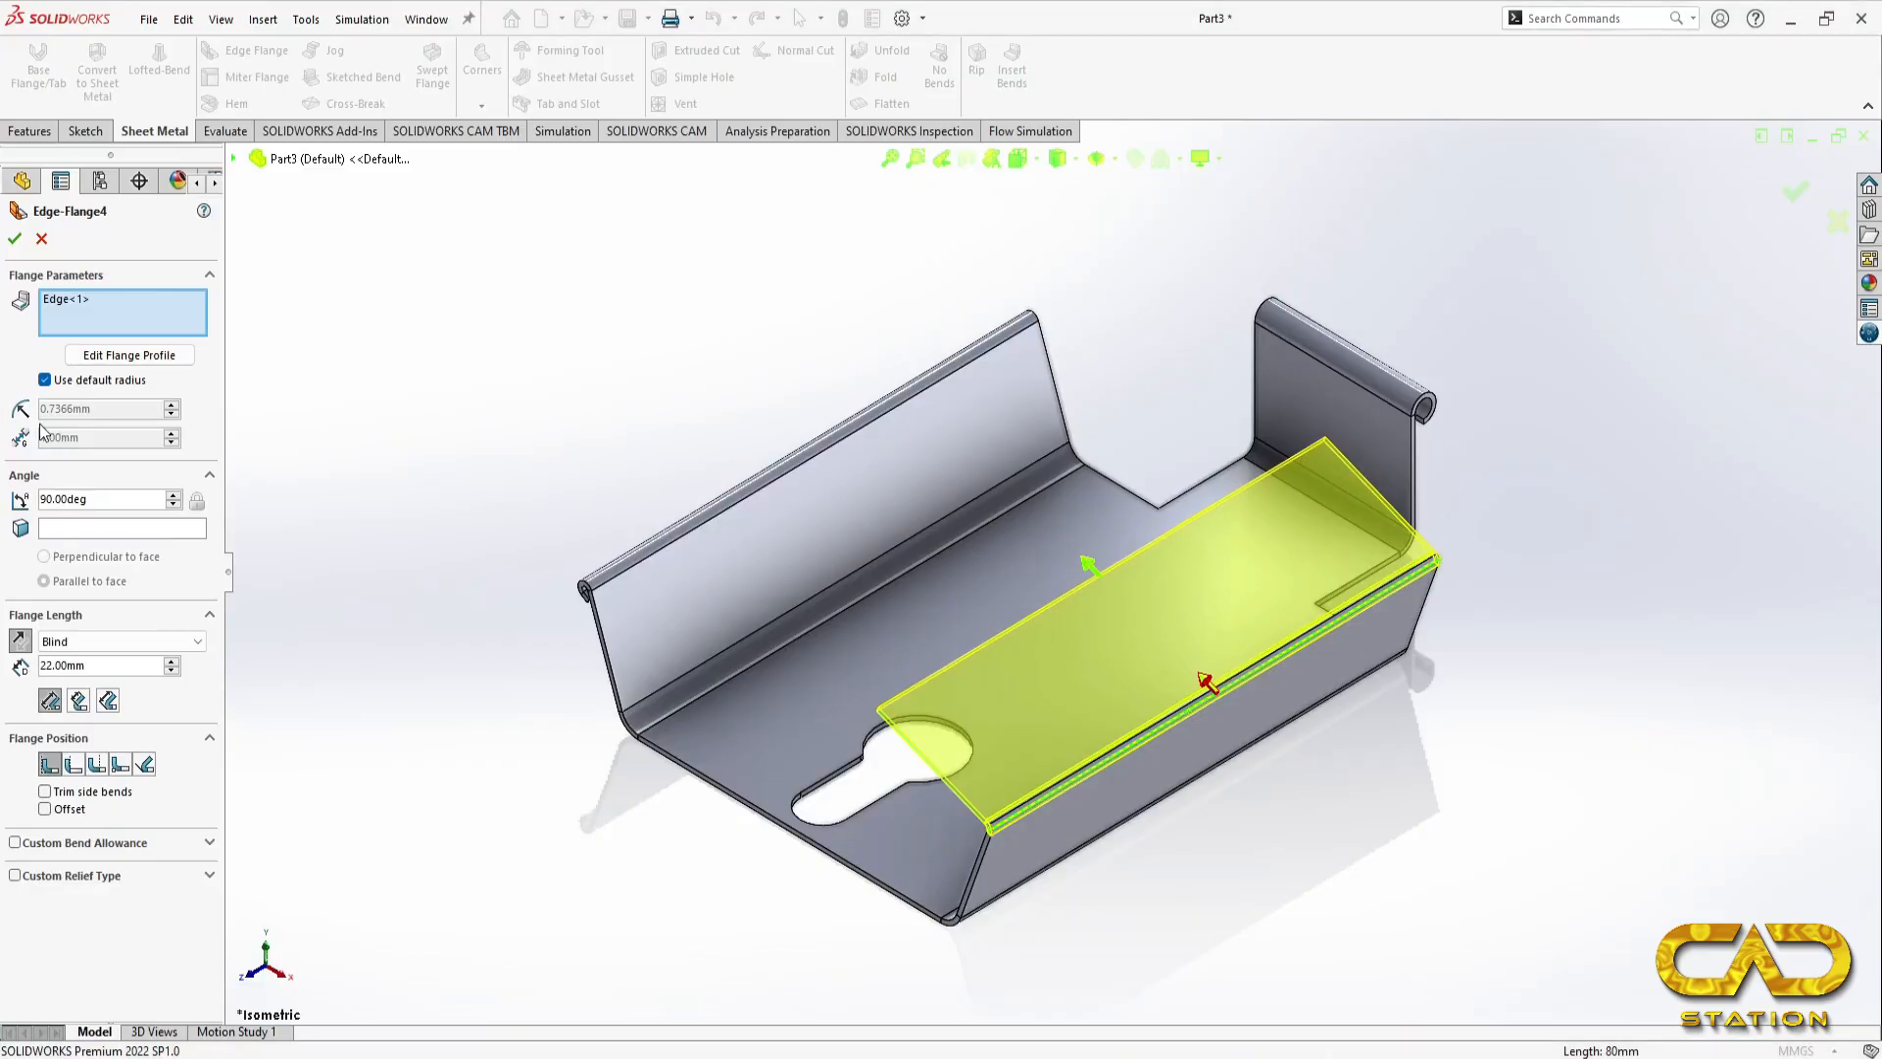
# Step: Override the inward-folding flange's default bend radius with 2 mm and finish the flange
pyautogui.click(57, 384)
pyautogui.write('3')
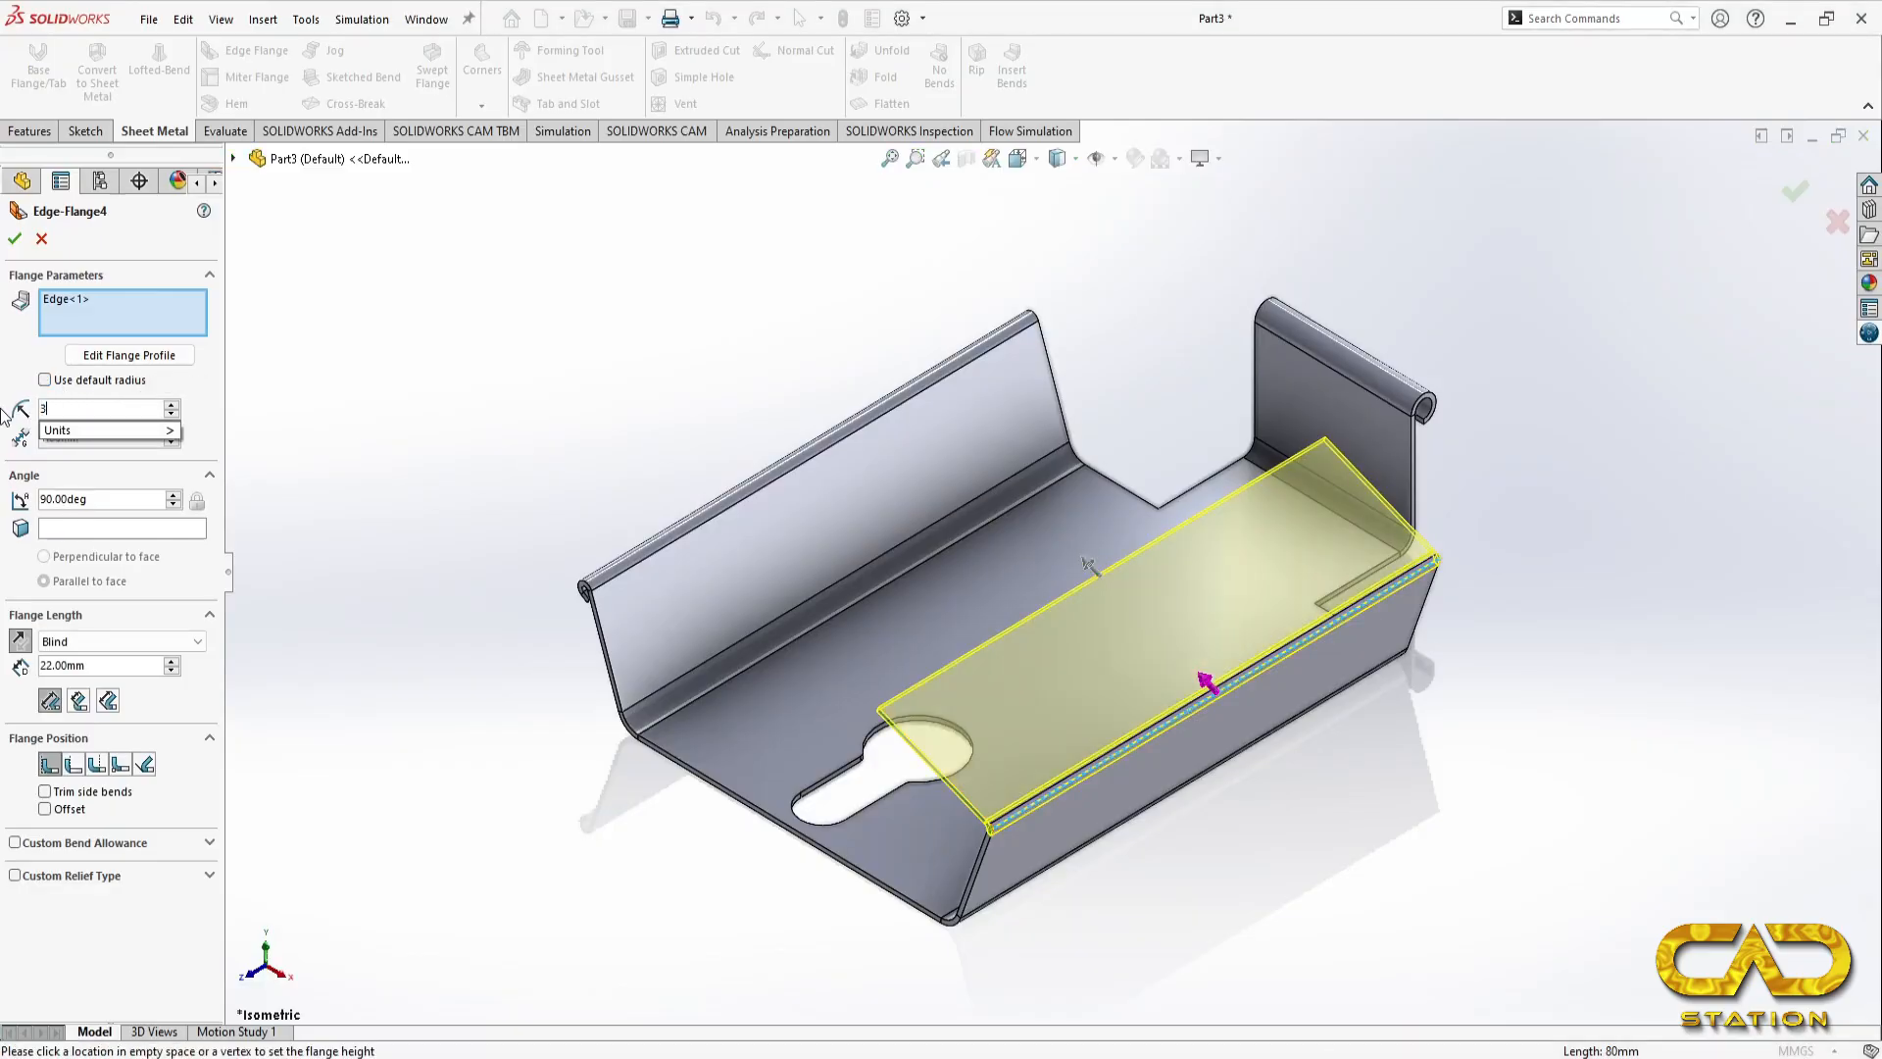
pyautogui.press('BackSpace')
pyautogui.write('2')
pyautogui.press('Return')
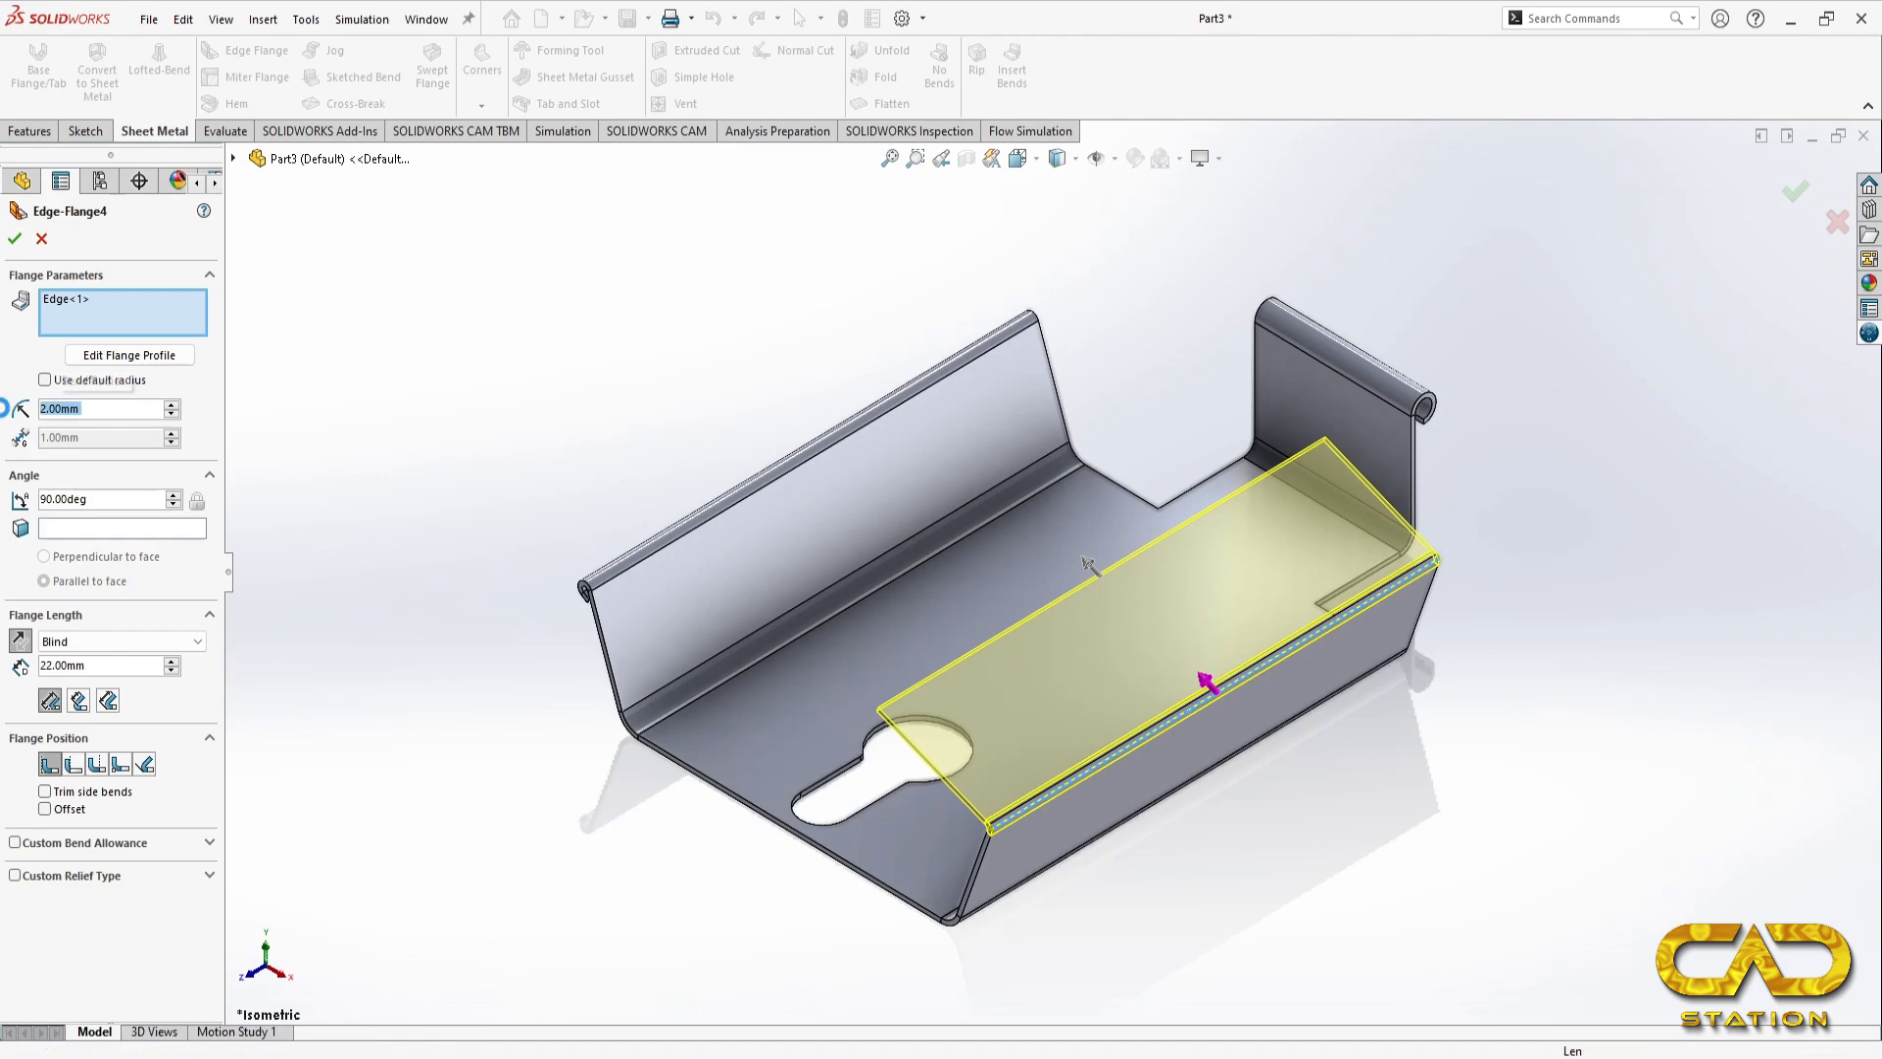
pyautogui.press('Return')
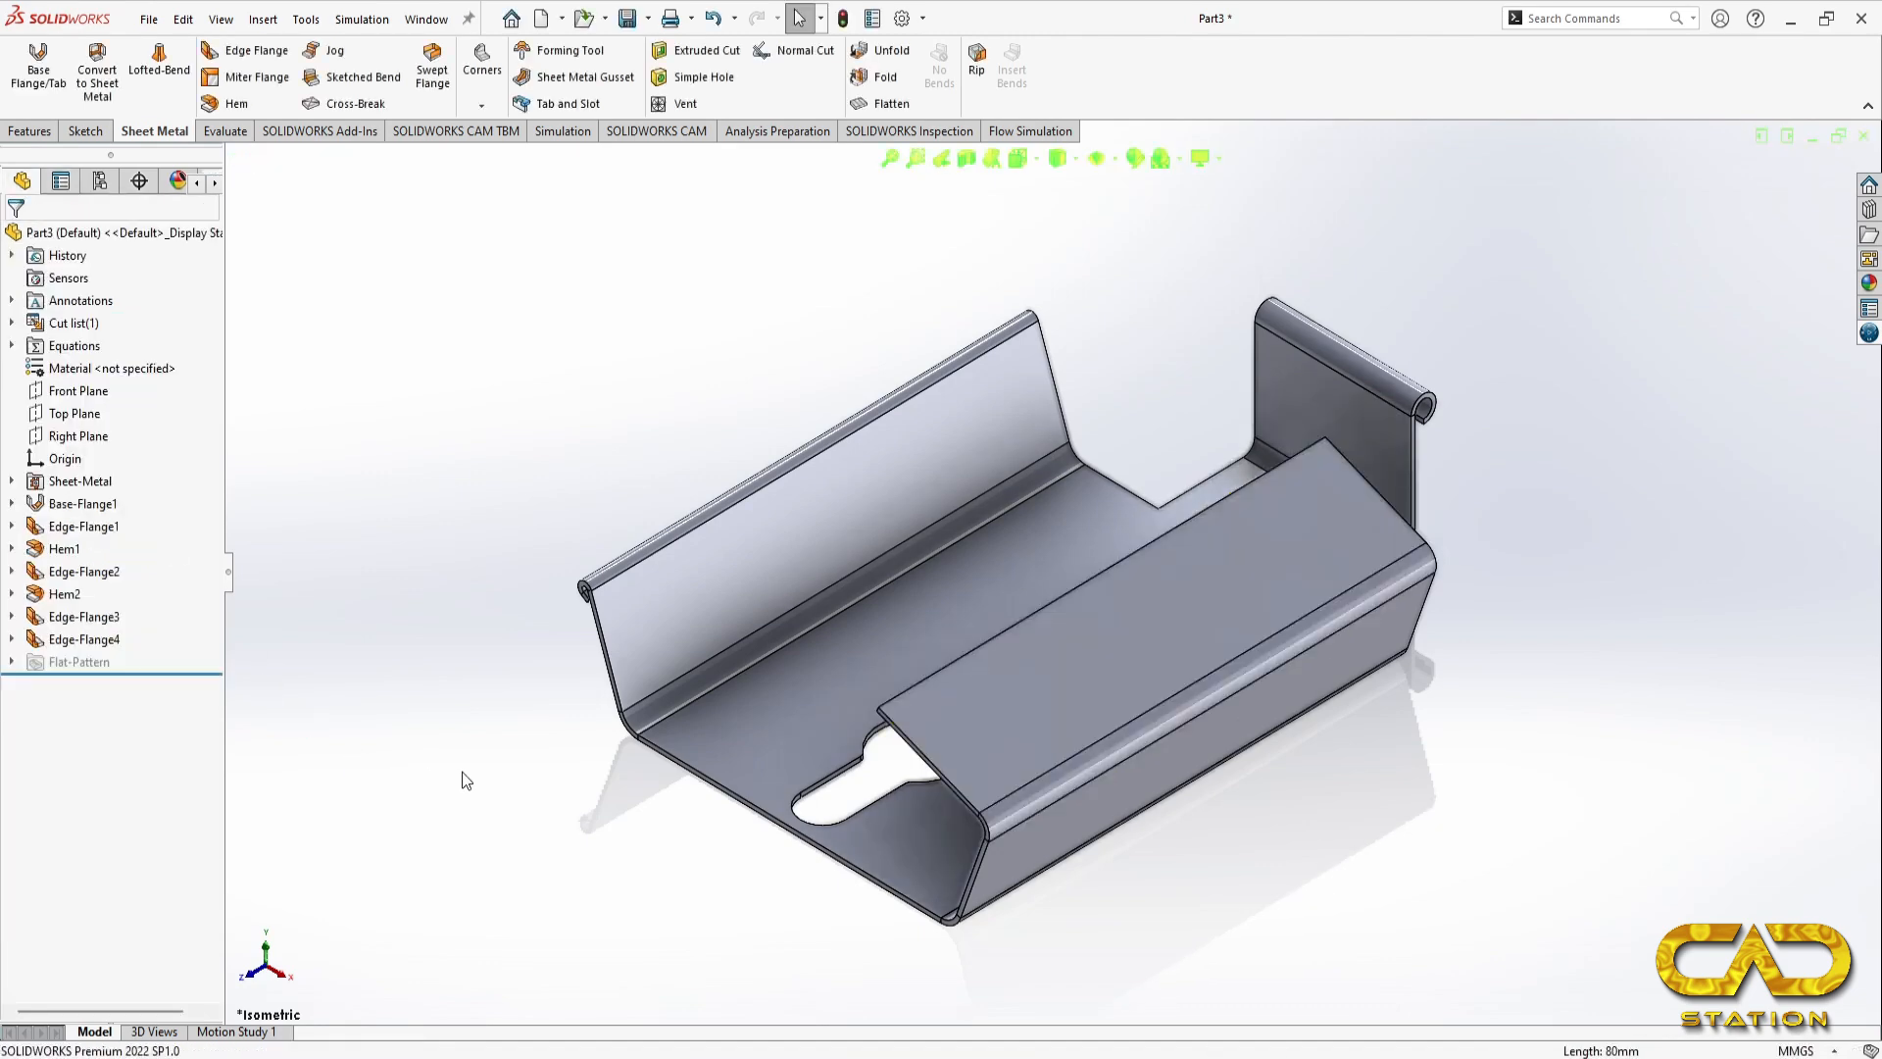
# Step: Examine the inward-folding flange's width and end offset in the reference drawing's plan view
pyautogui.hotkey('alt', 'Tab')
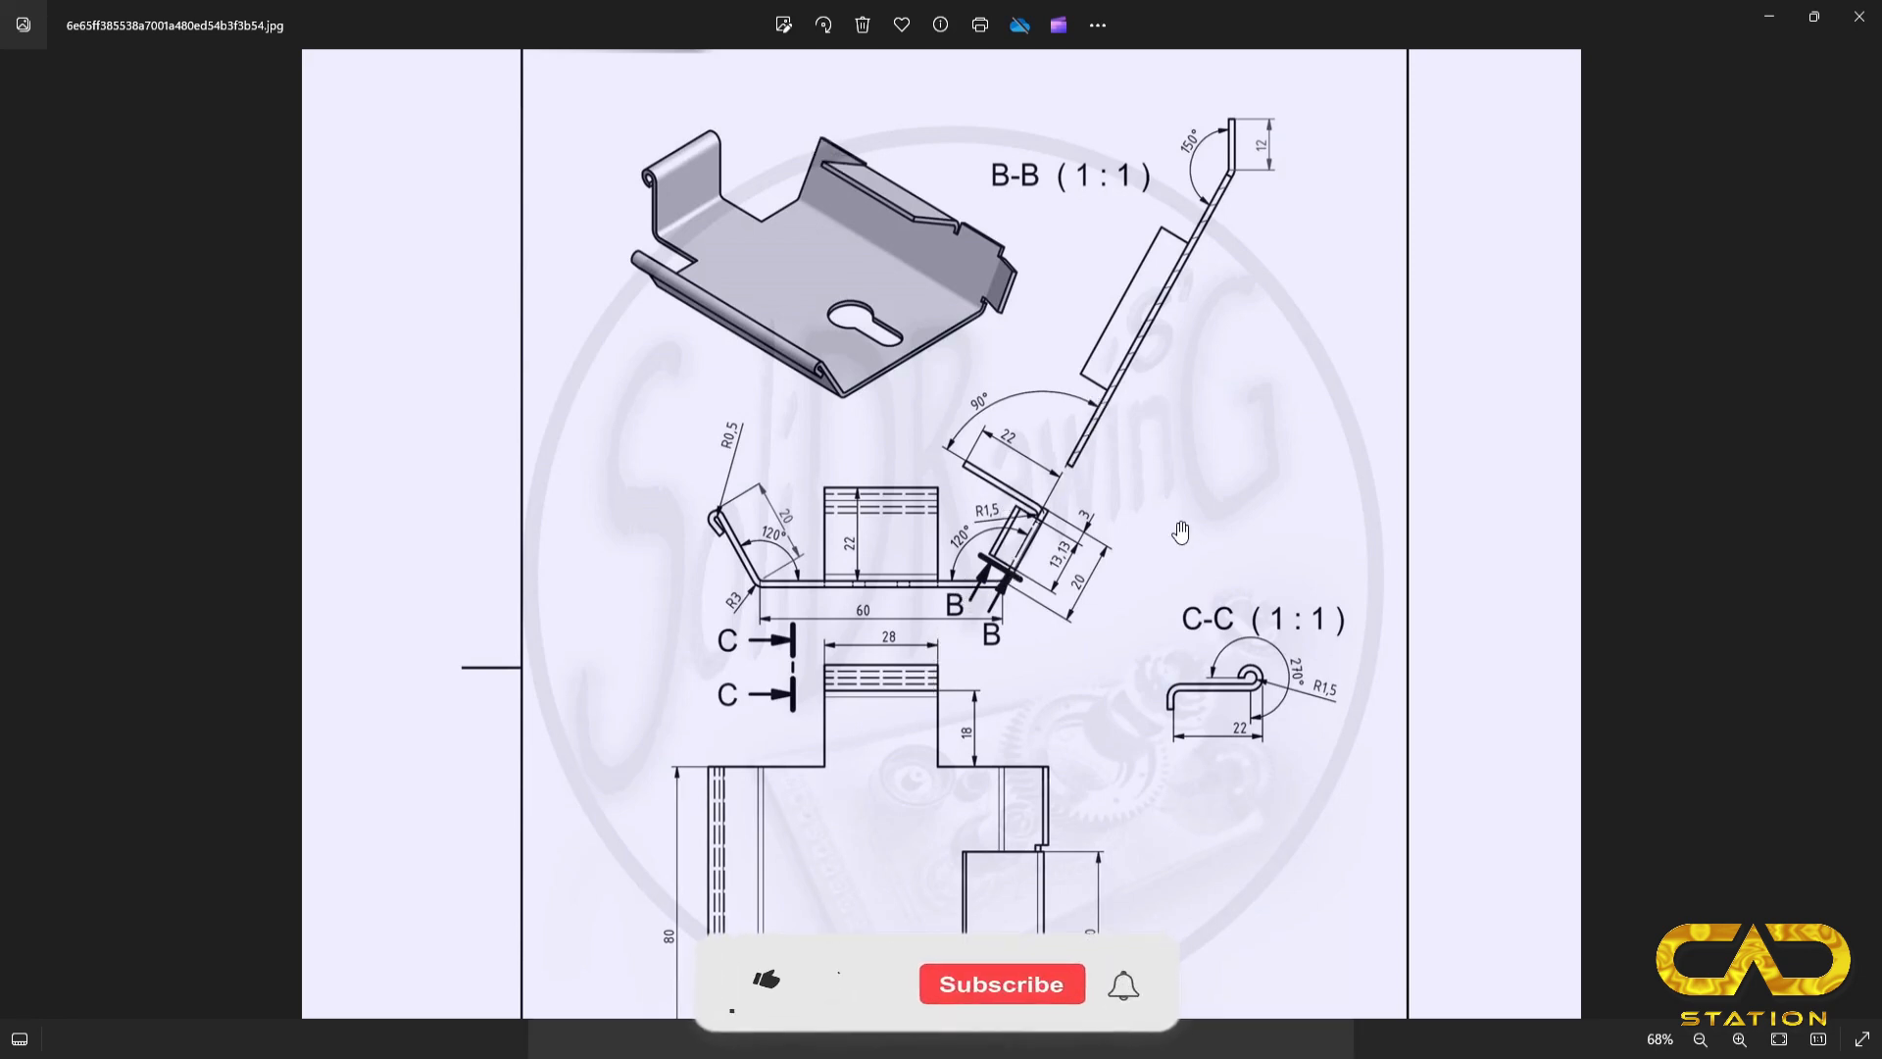
pyautogui.scroll(-3, 995, 765)
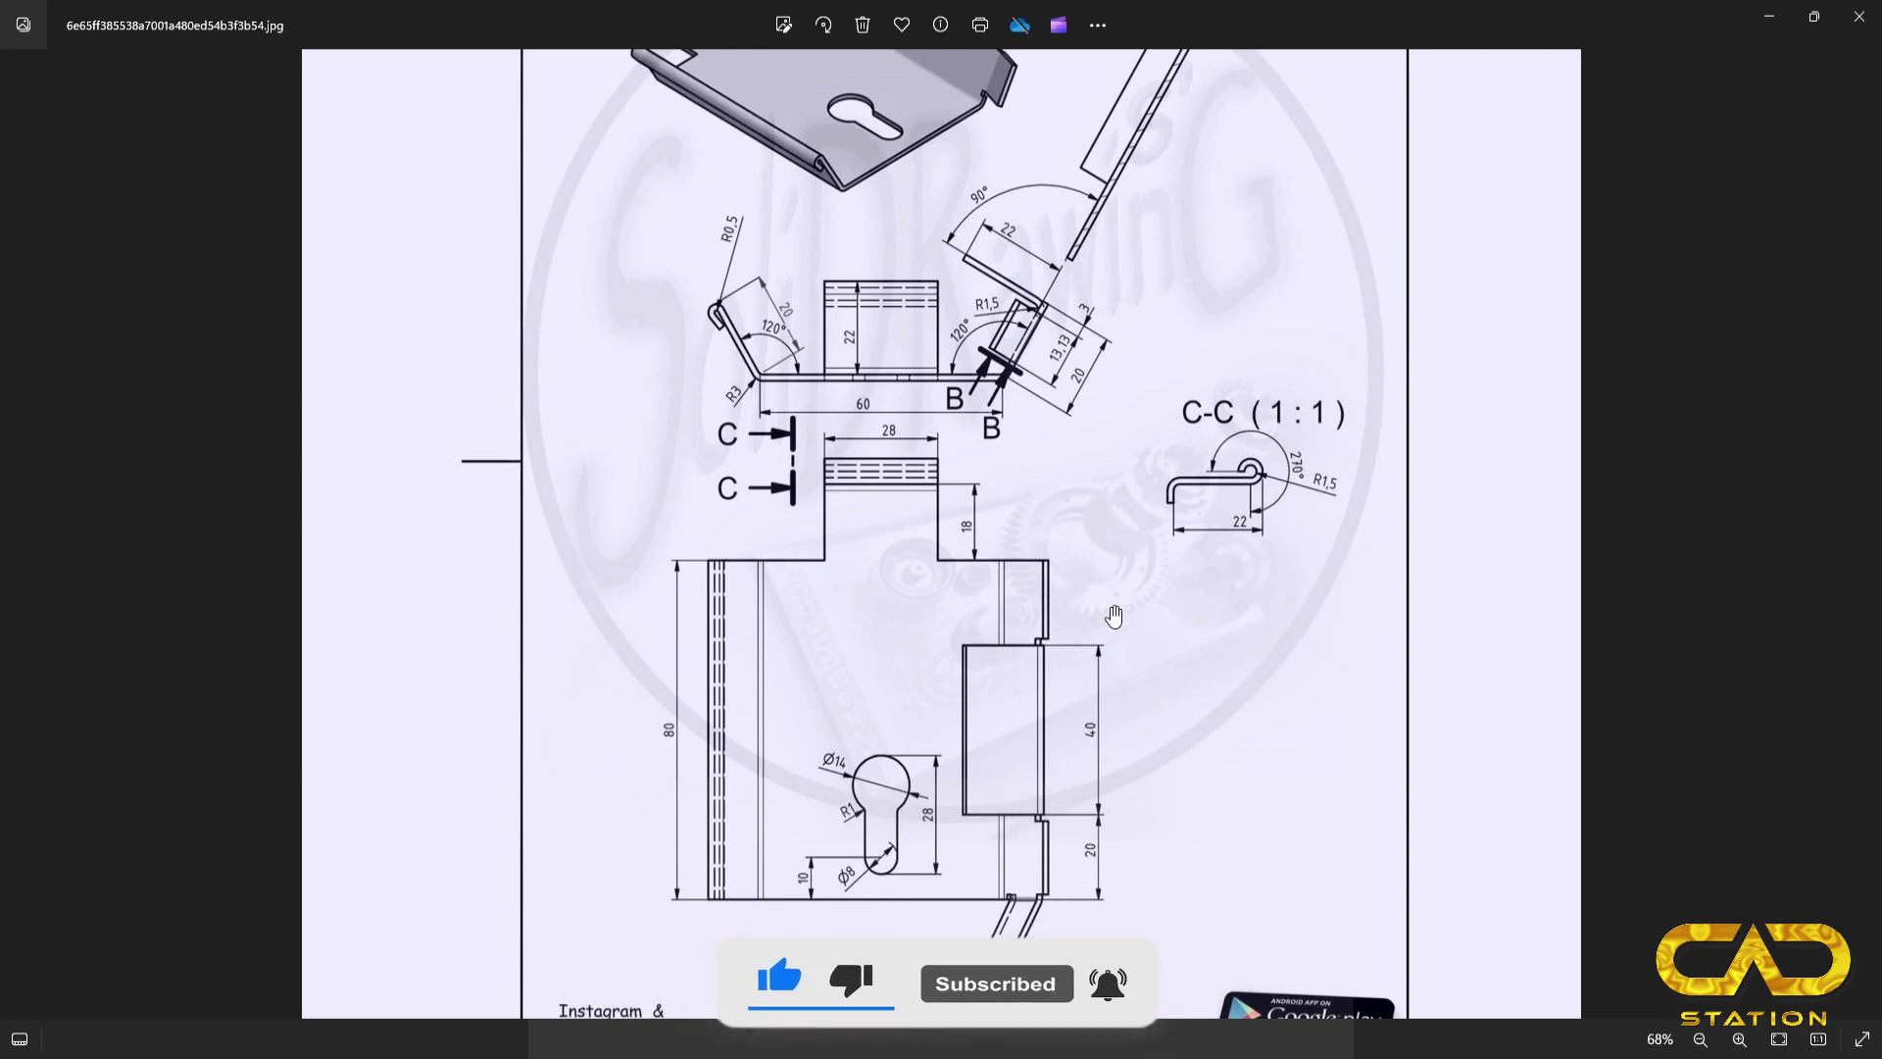
pyautogui.hotkey('alt', 'Tab')
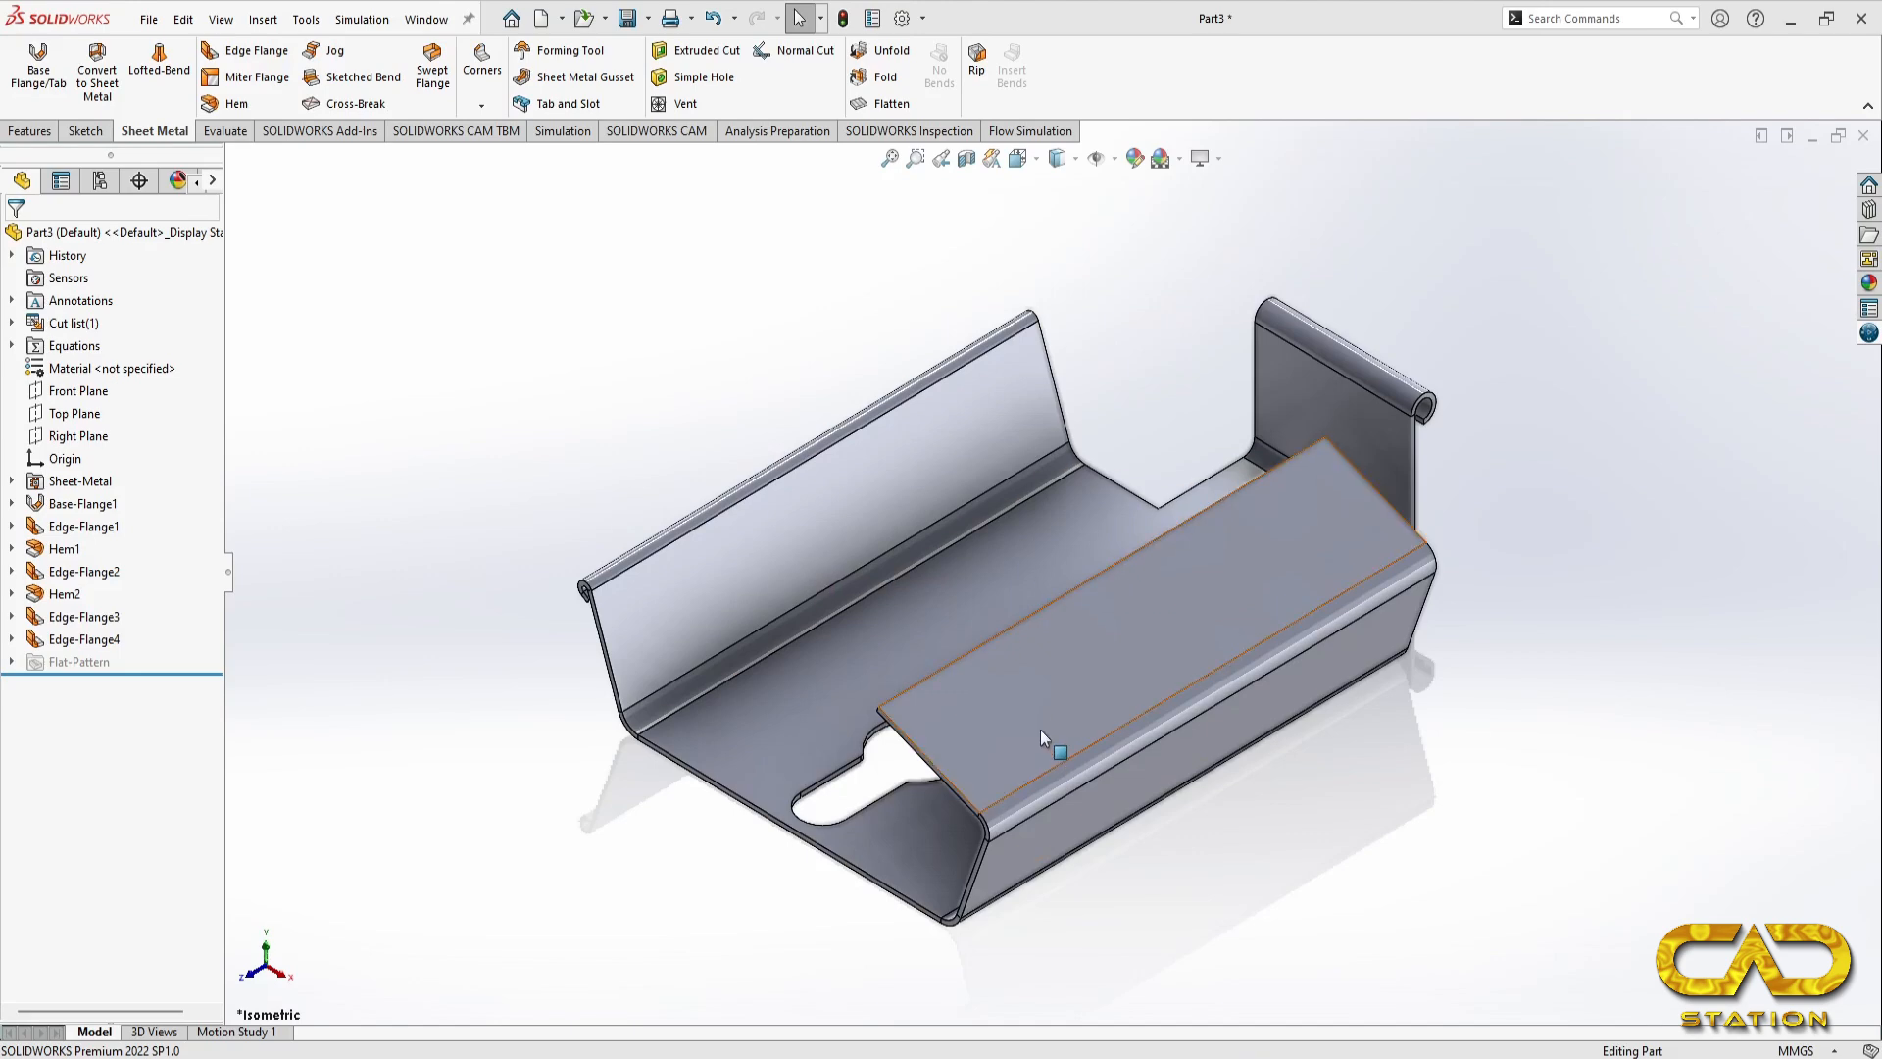
# Step: Edit the inward-folding flange's profile sketch and pull both of its side edges inward from the ends of the side flange
pyautogui.click(83, 639)
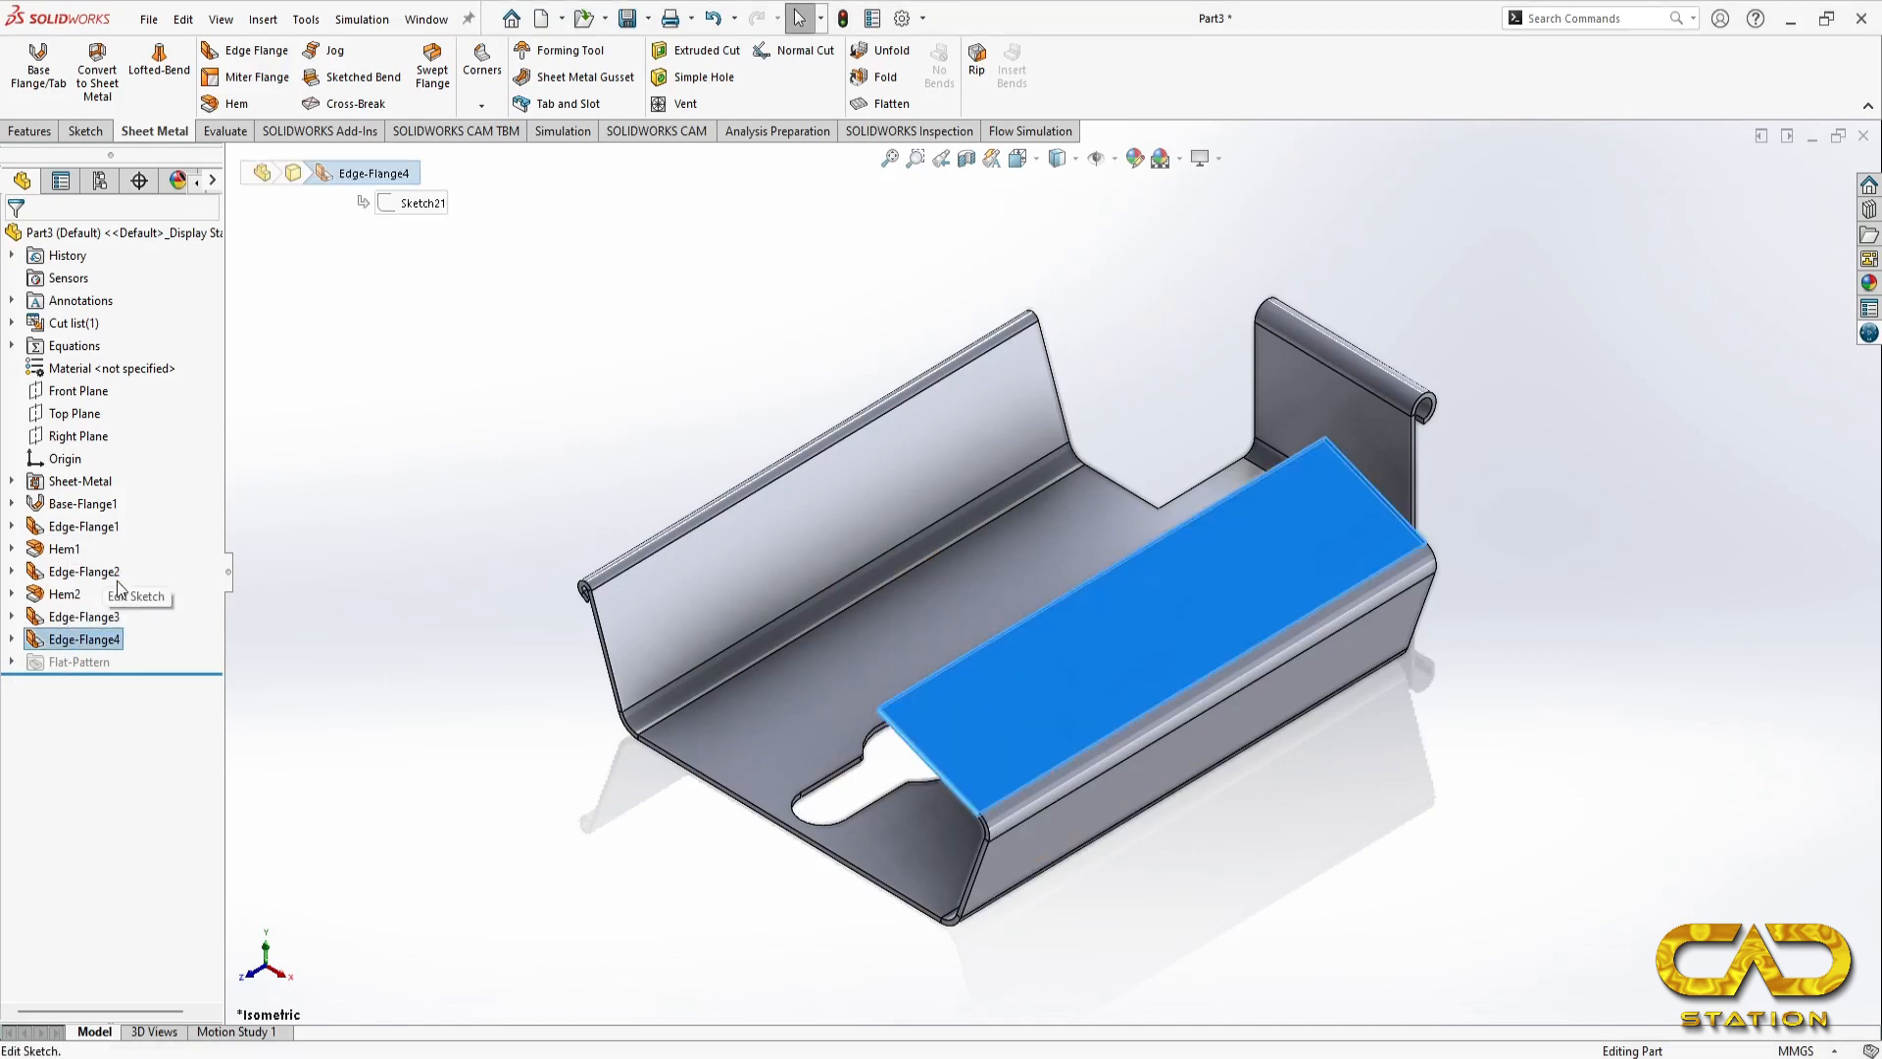
pyautogui.click(115, 581)
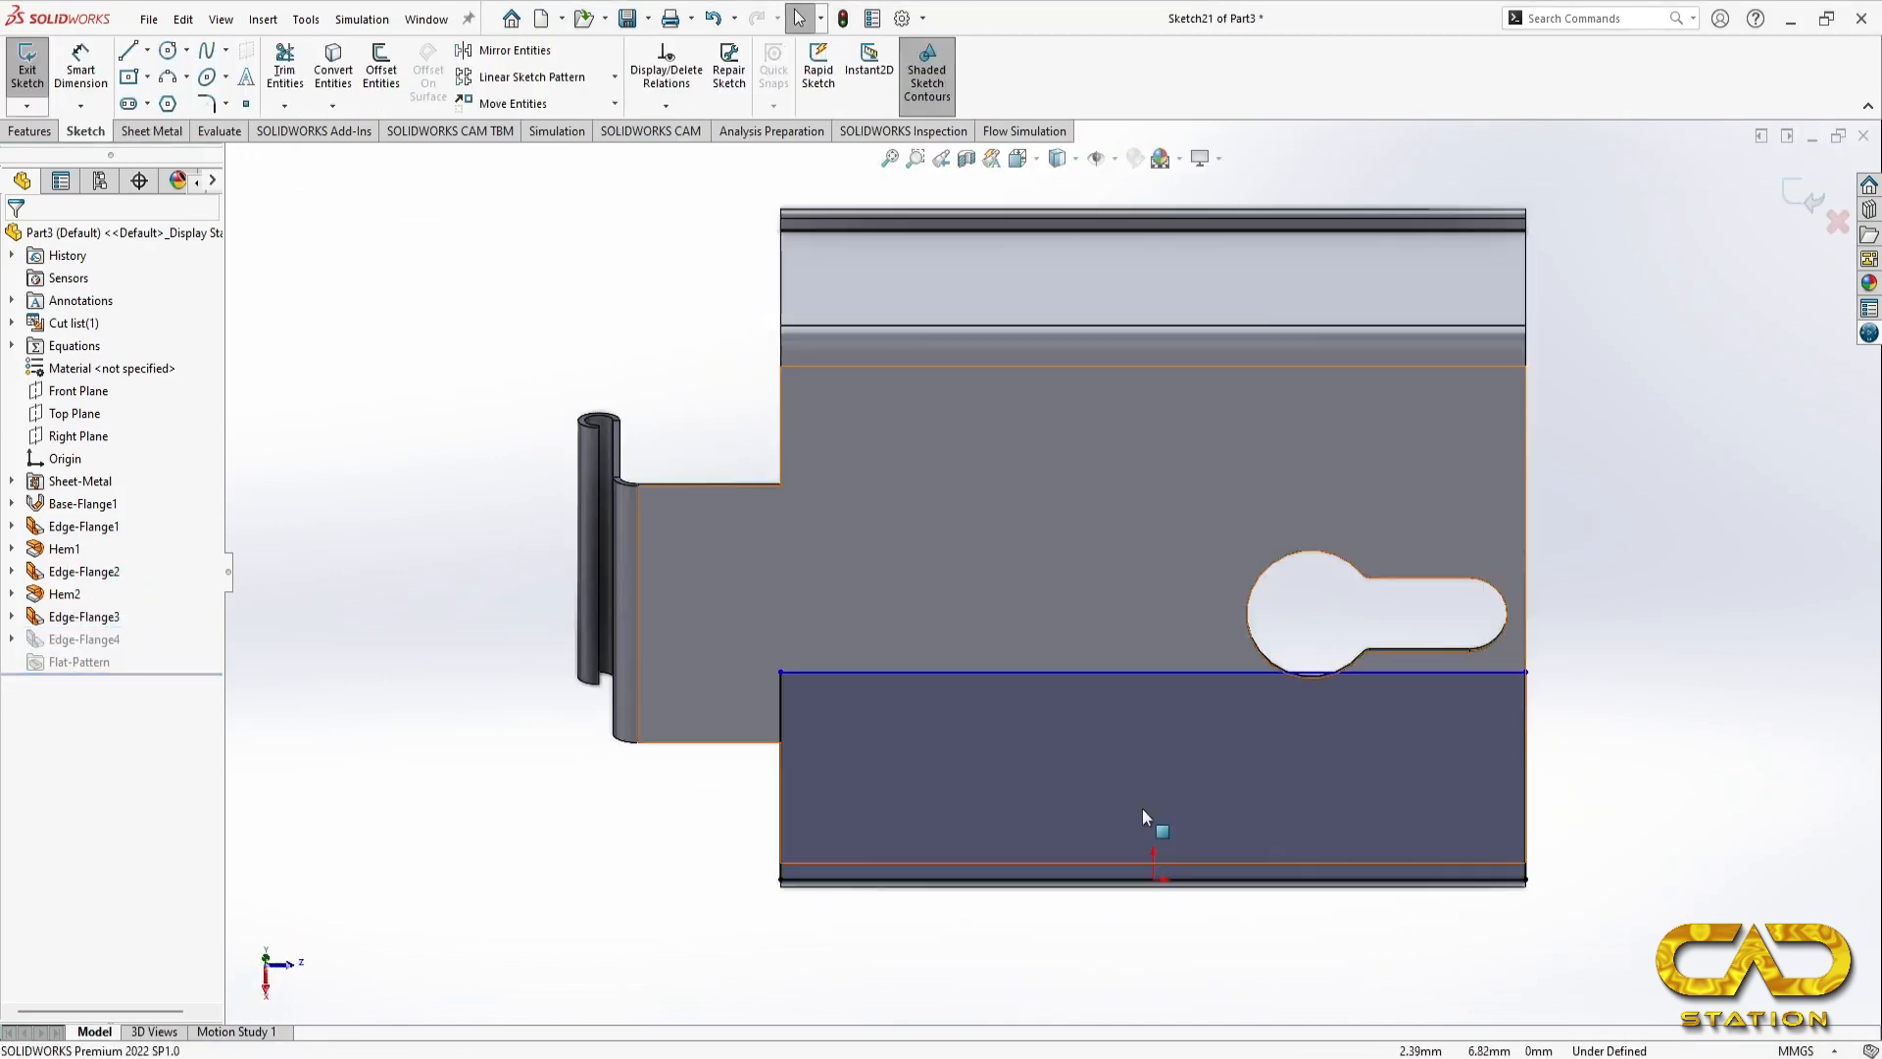
pyautogui.moveTo(779, 706); pyautogui.dragTo(897, 723)
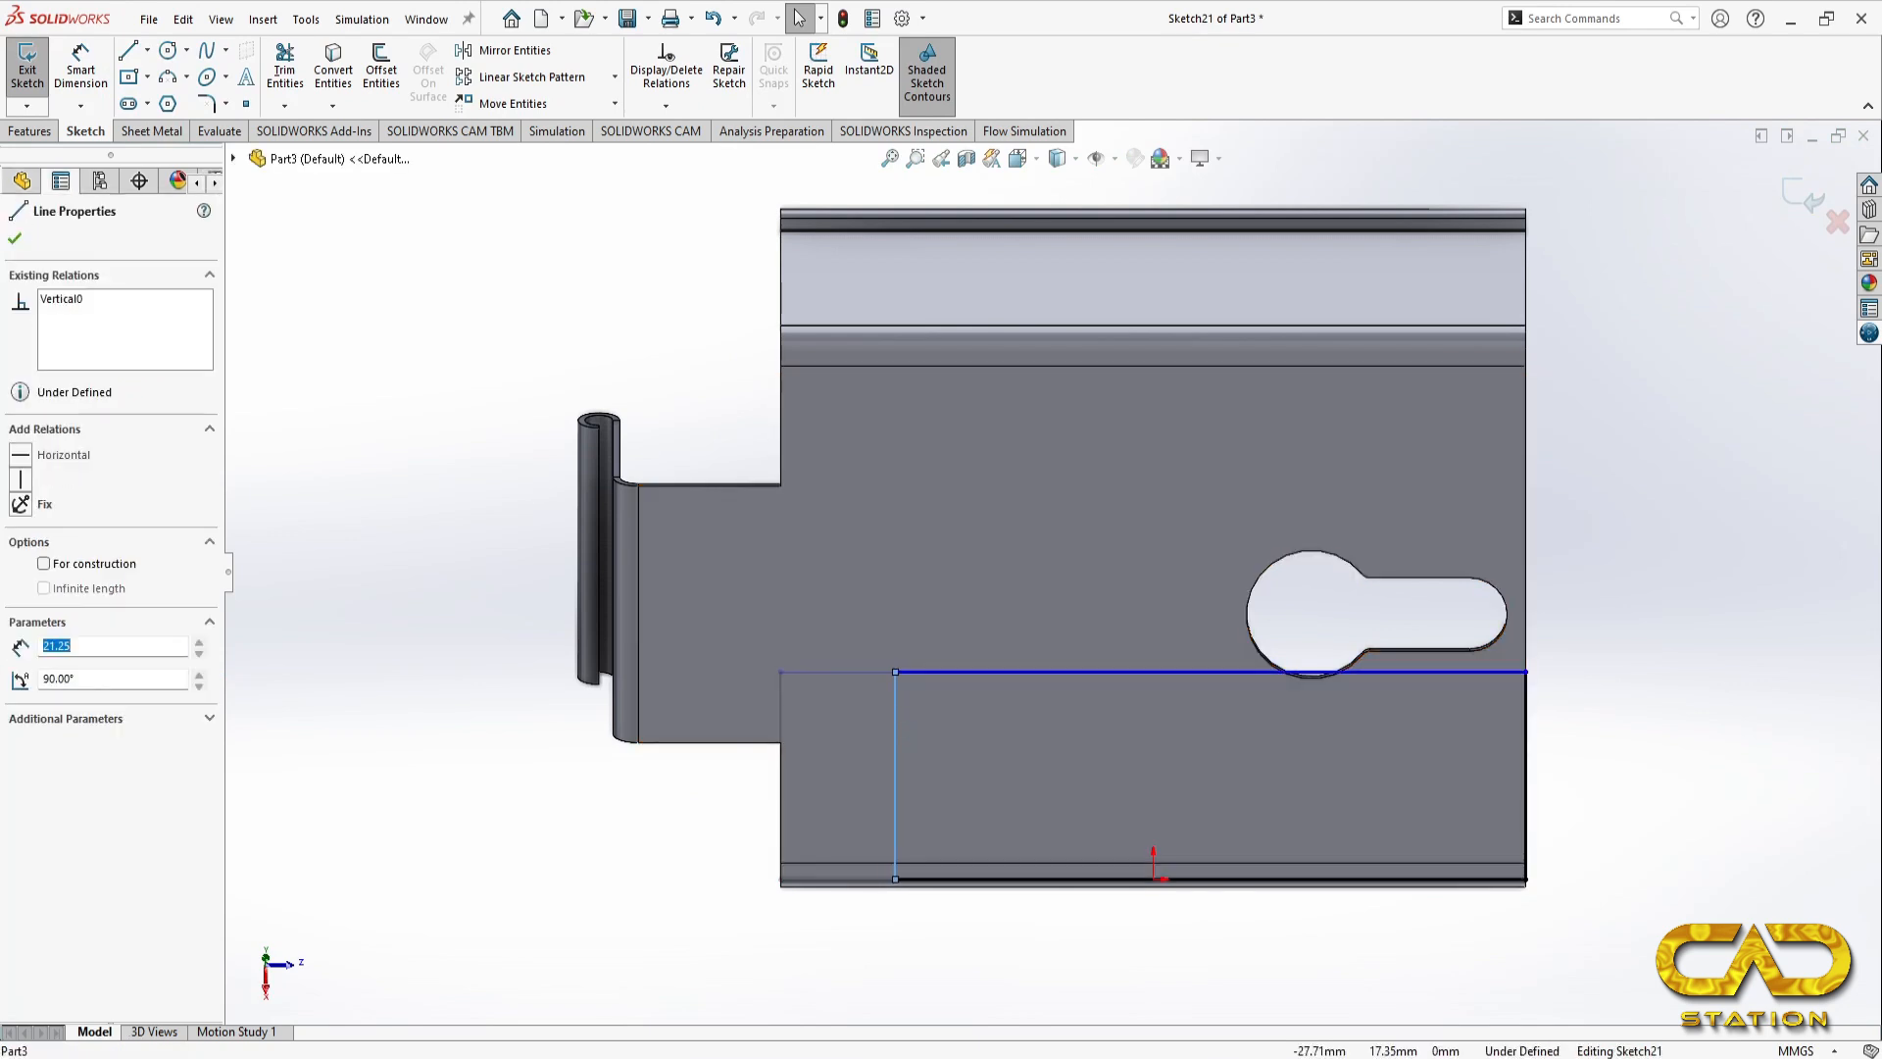
pyautogui.moveTo(1526, 727); pyautogui.dragTo(1348, 745)
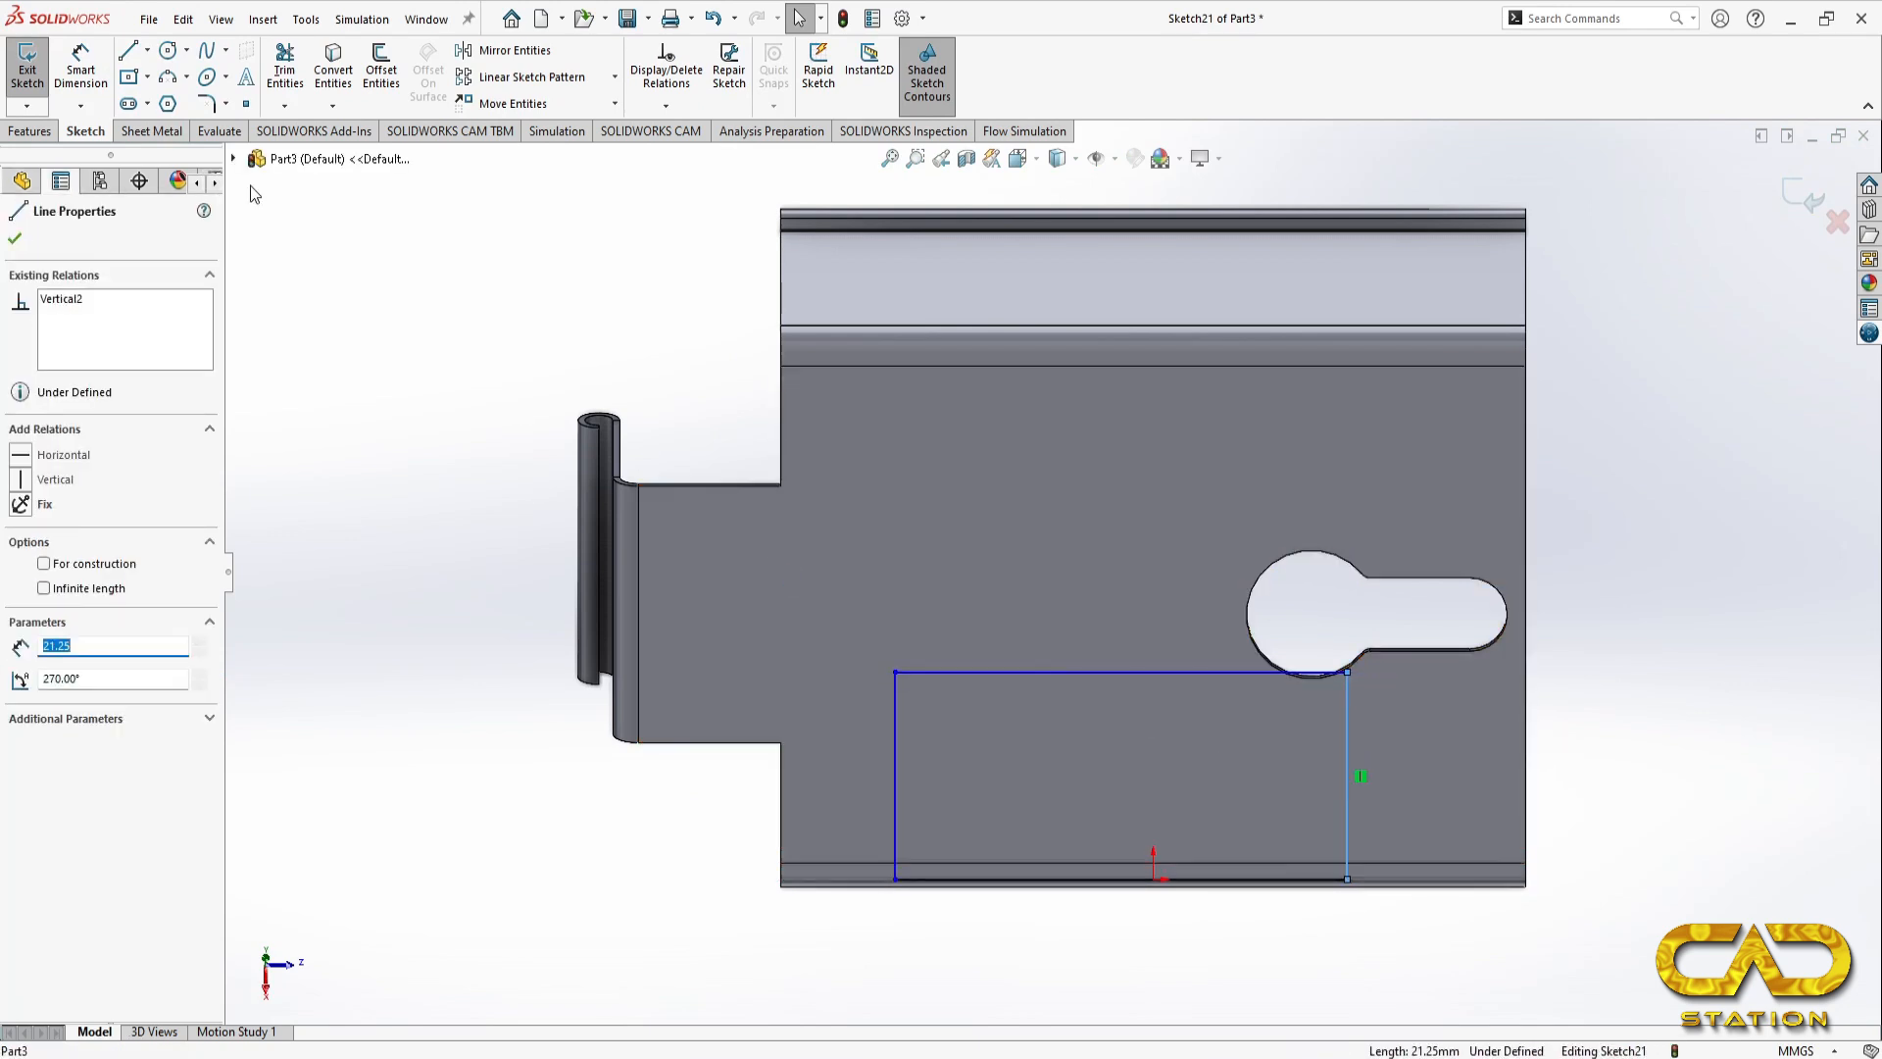
# Step: Dimension the width of the inward-folding flange's profile as 40 mm
pyautogui.click(80, 70)
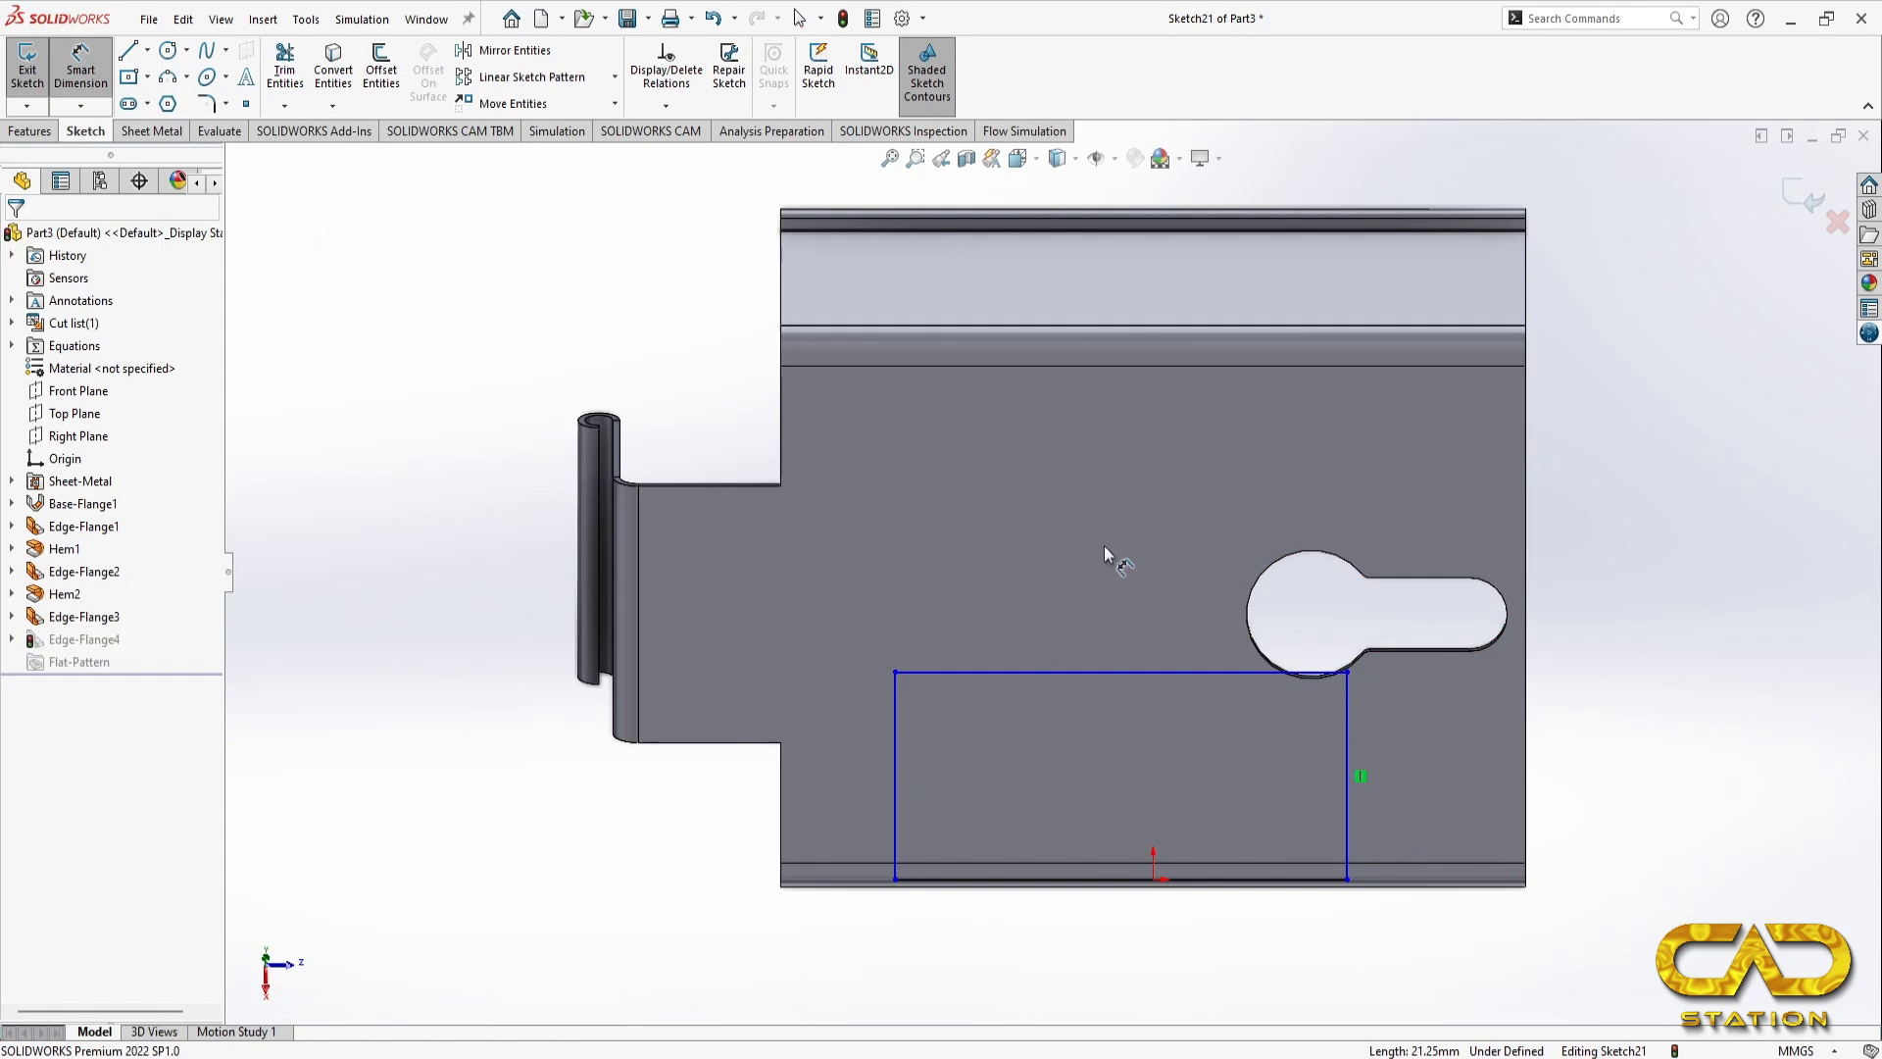
pyautogui.click(1124, 672)
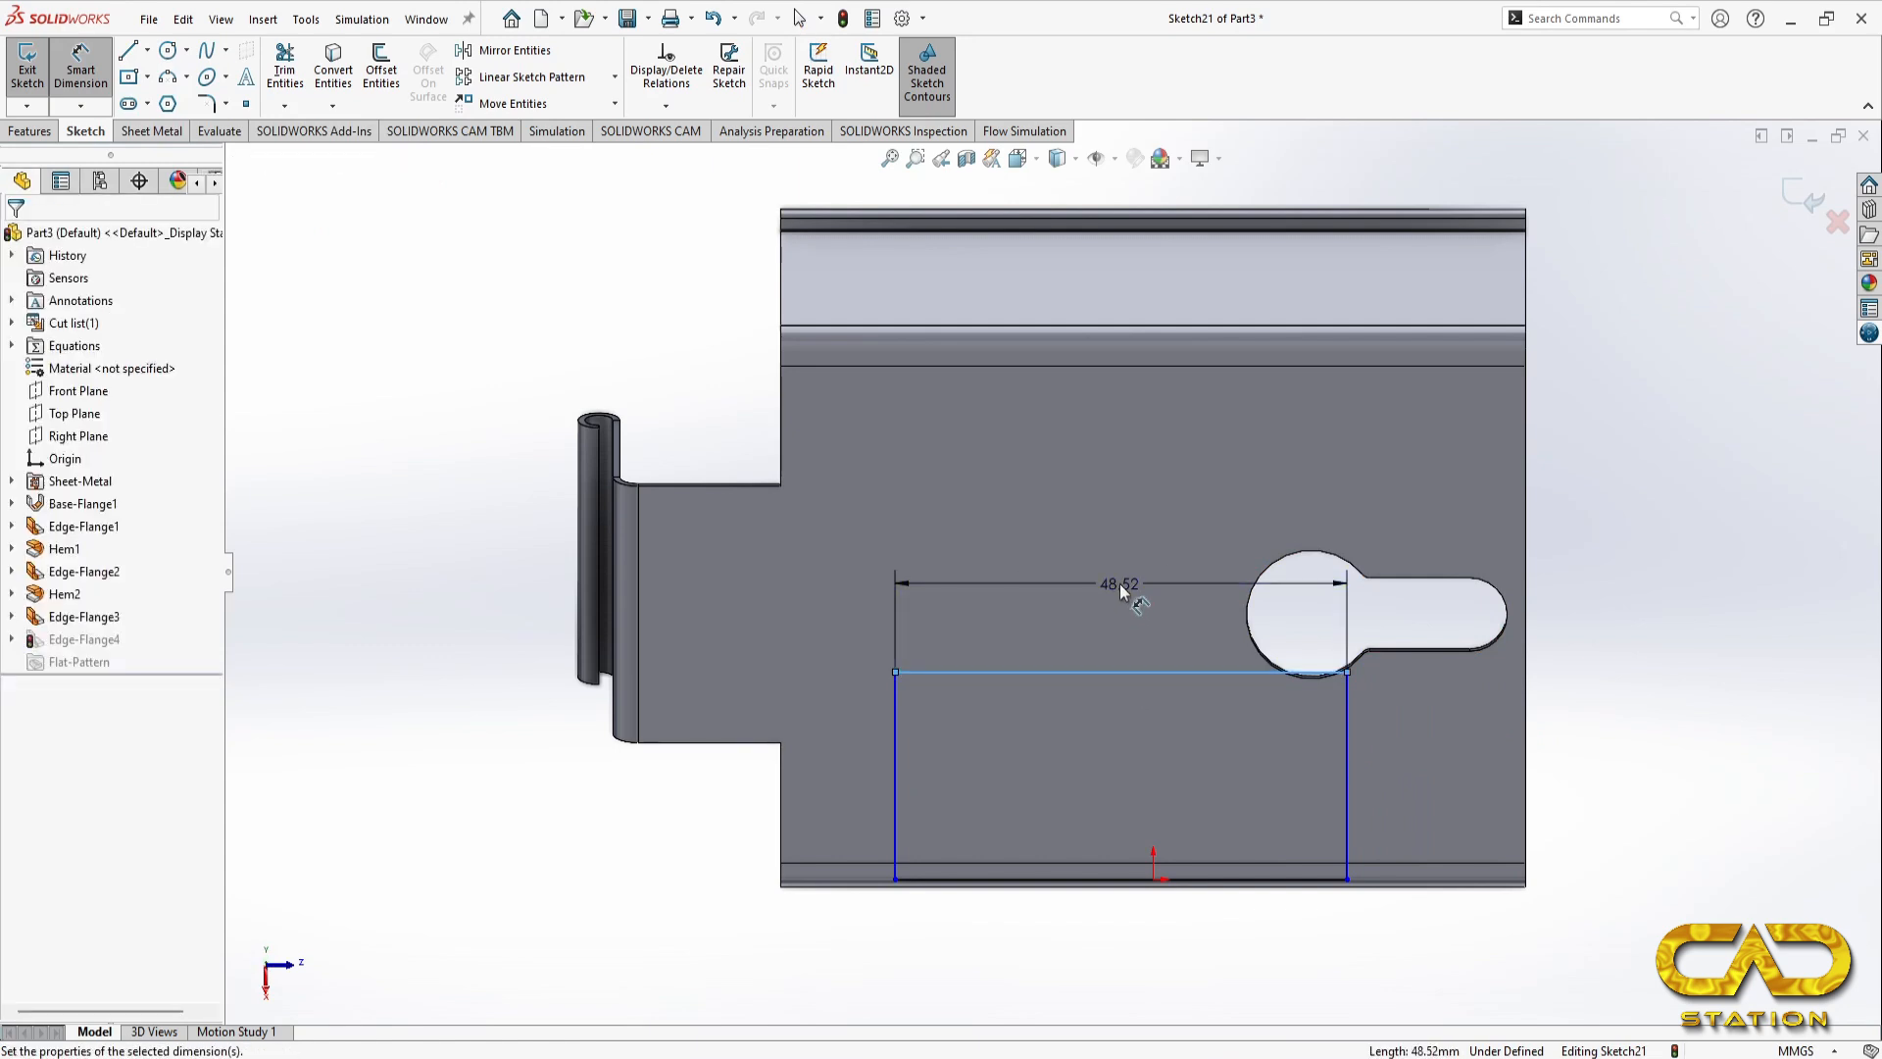
pyautogui.click(1120, 584)
pyautogui.write('40')
pyautogui.press('Return')
# Step: Set the profile's distance from the bracket end nearest the keyhole slot to 20 mm and finish the sketch
pyautogui.click(1268, 796)
pyautogui.click(1525, 784)
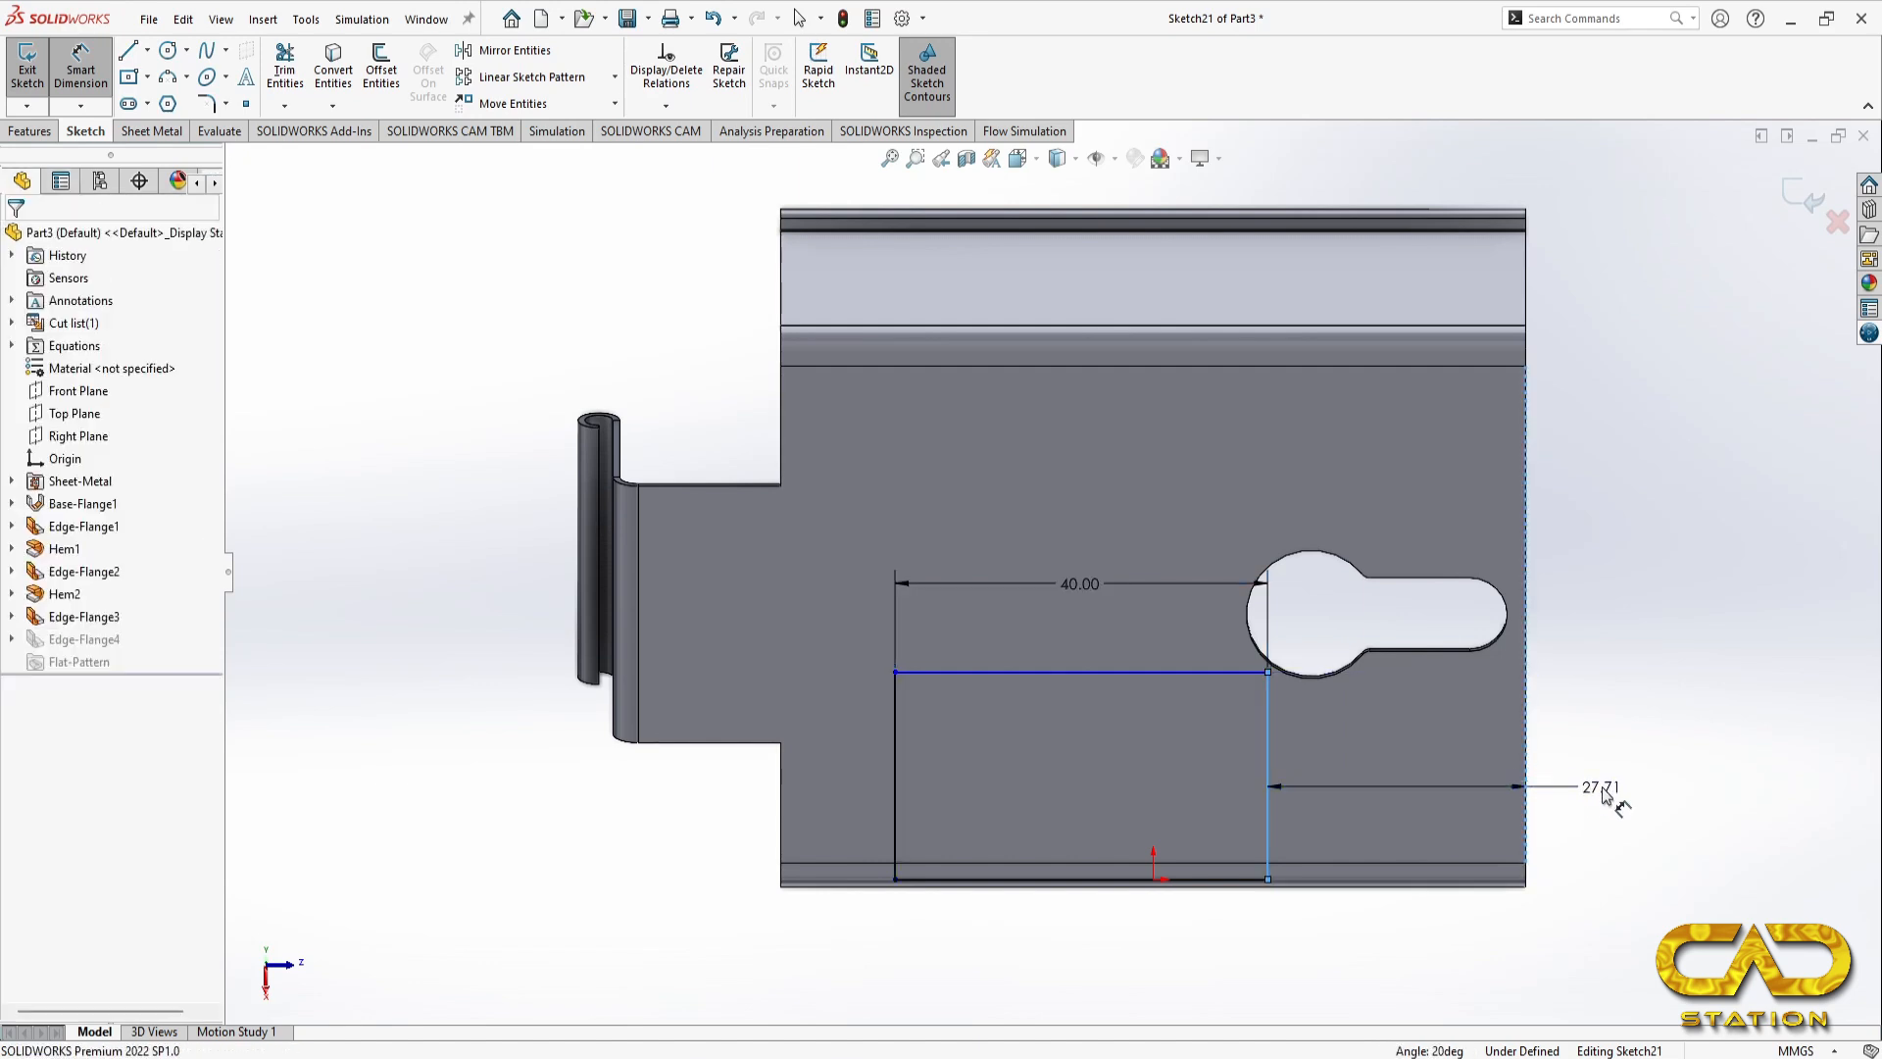
pyautogui.click(1604, 794)
pyautogui.press('Return')
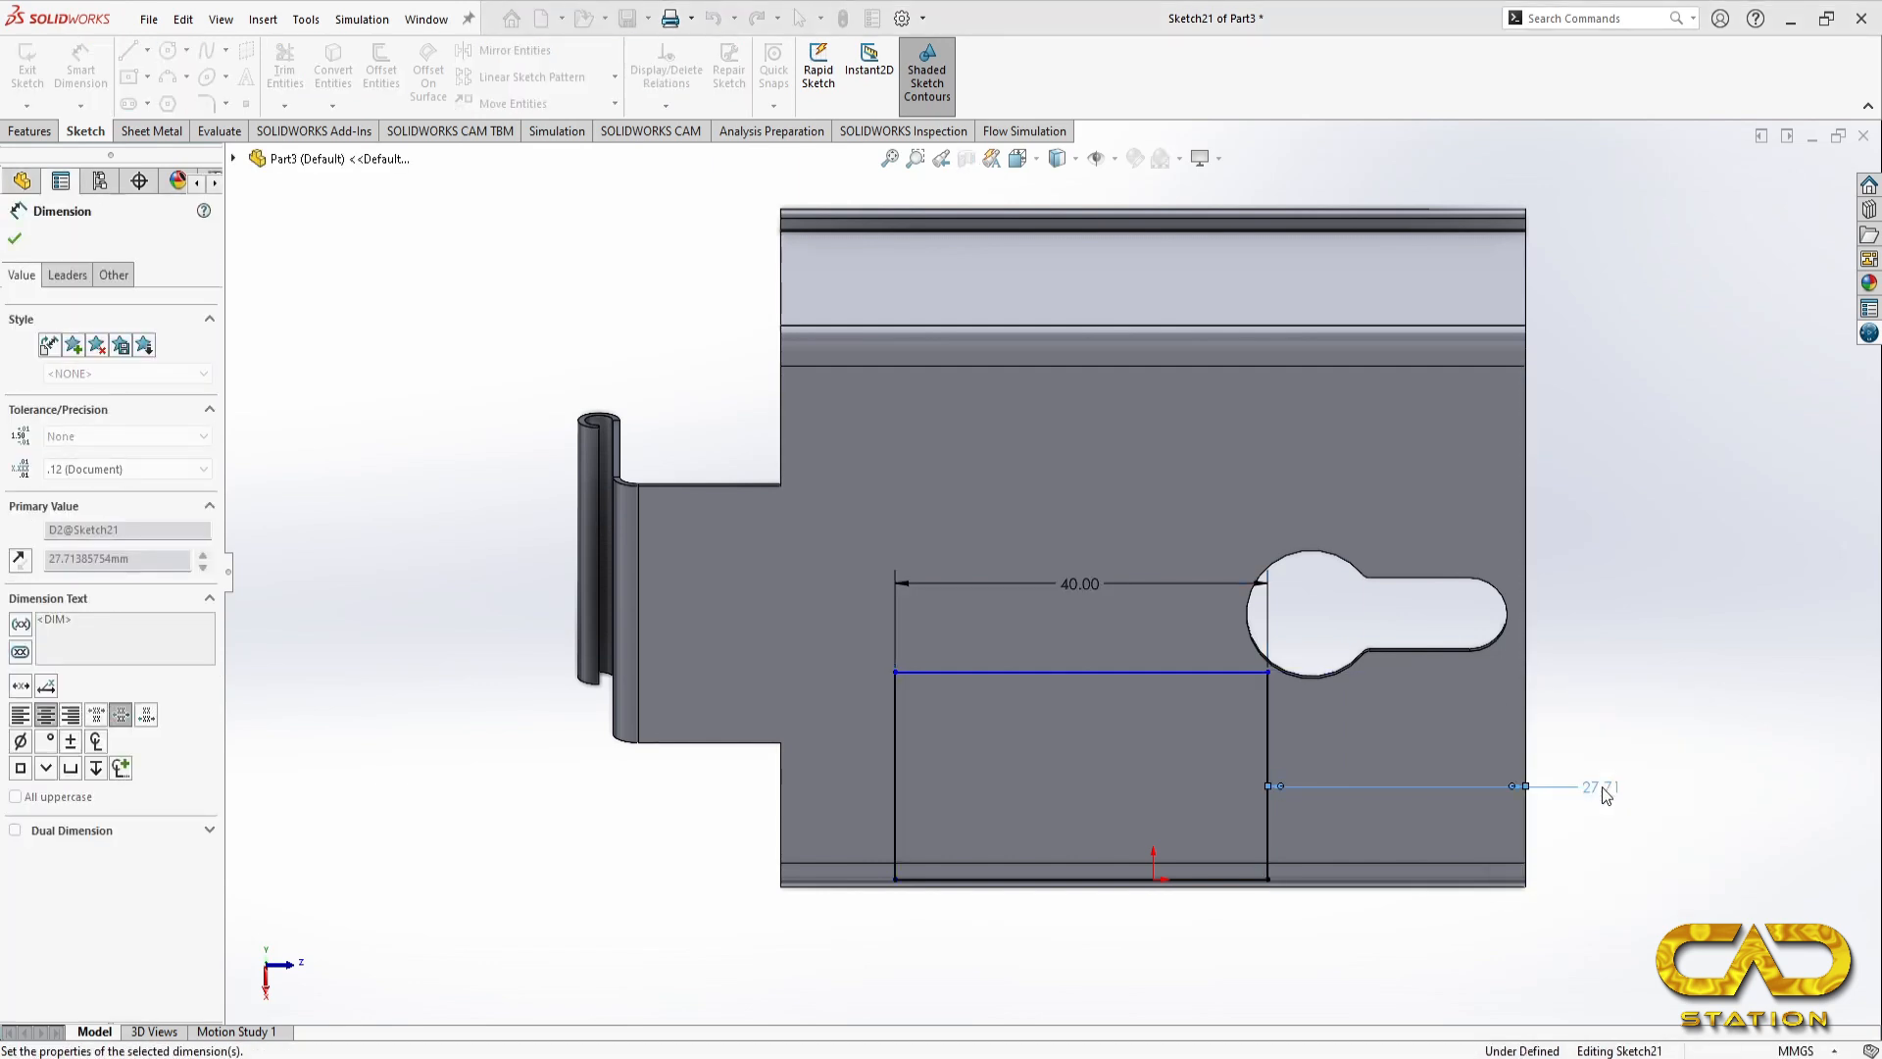
pyautogui.write('20')
pyautogui.press('Return')
pyautogui.click(15, 240)
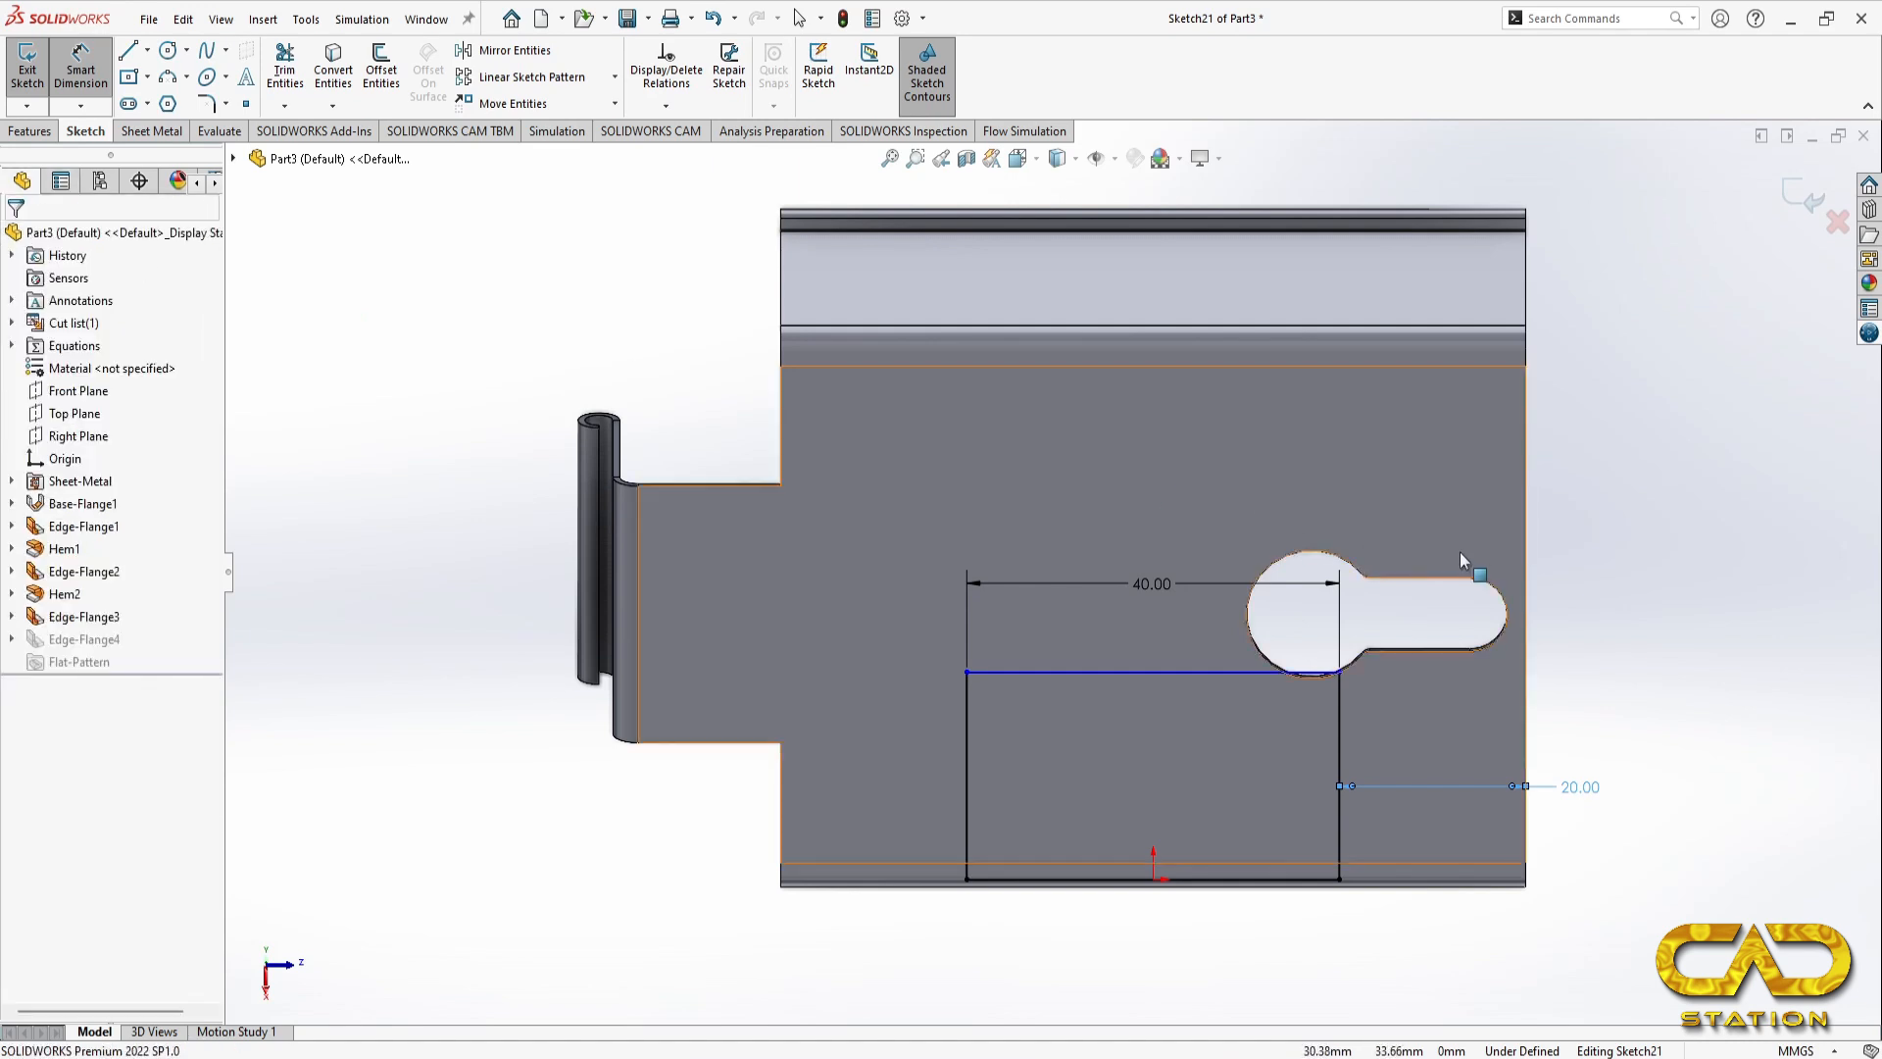
pyautogui.press('Escape')
pyautogui.hotkey('ctrl', '7')
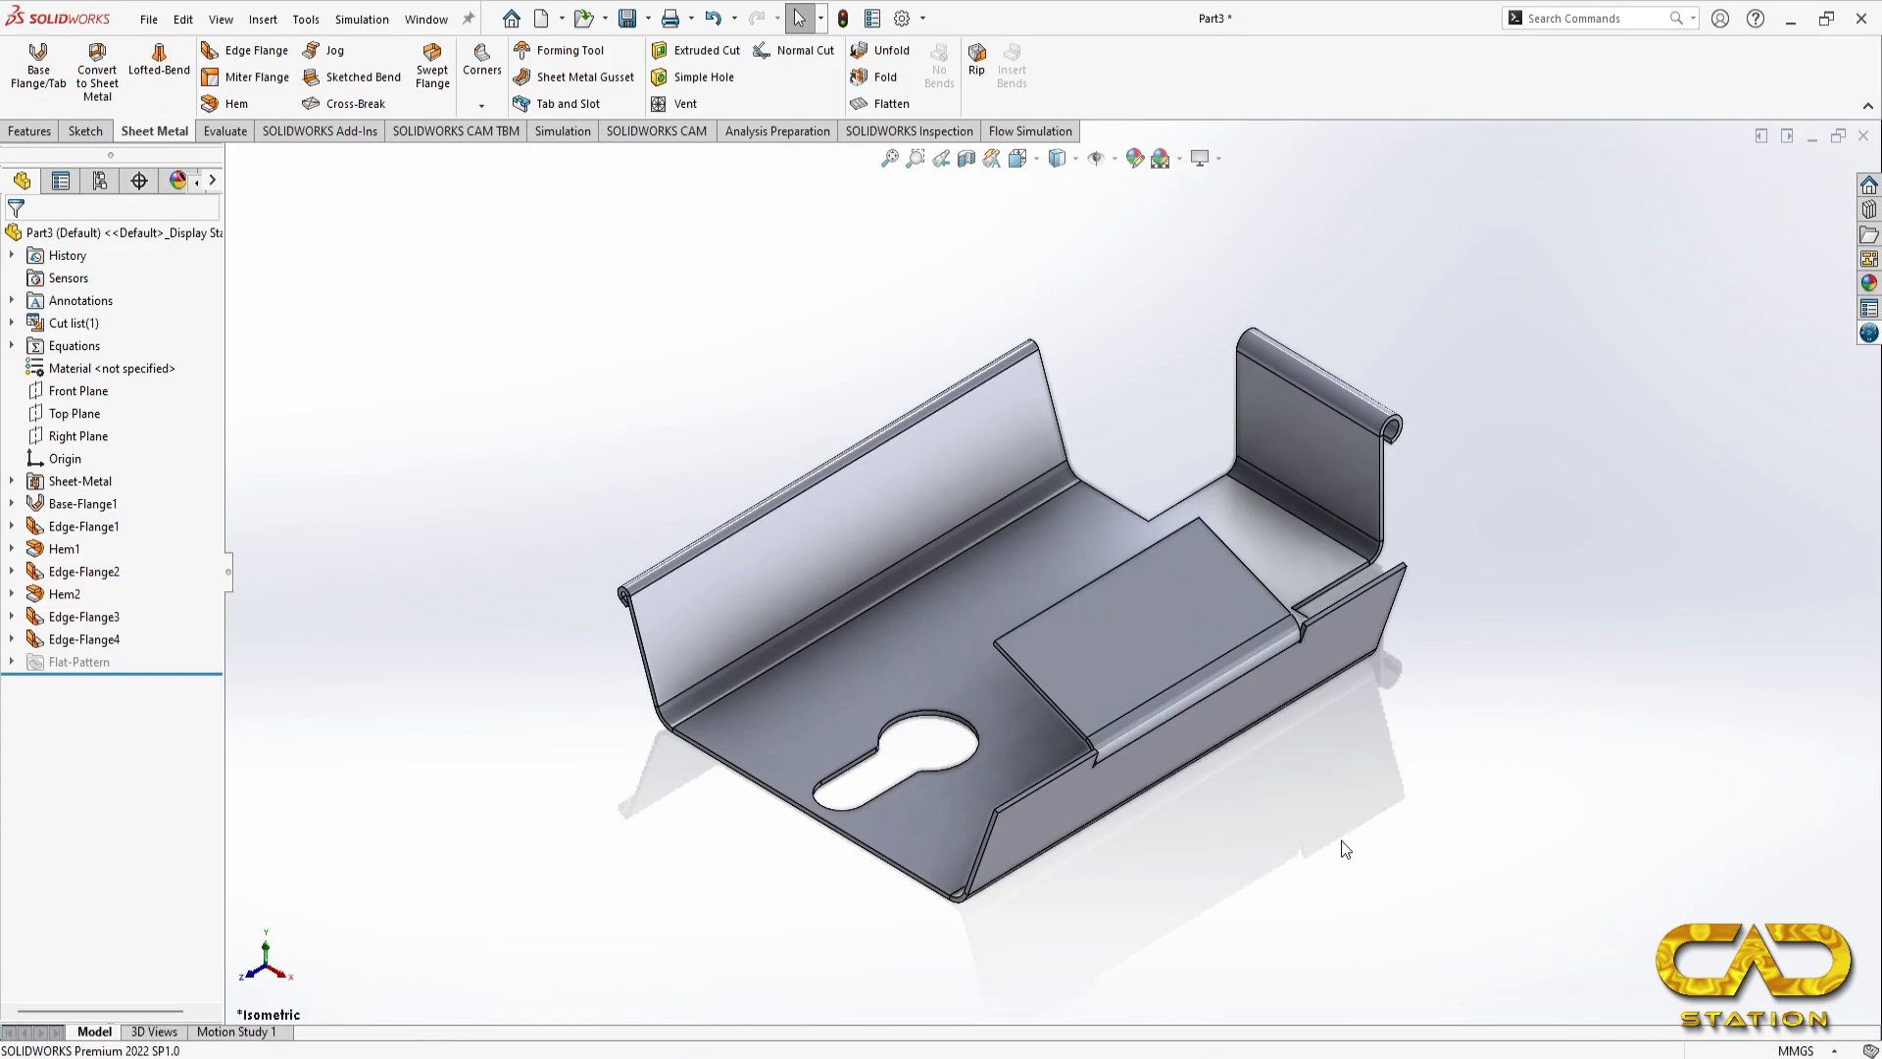
# Step: Following section B-B of the reference drawing, start an edge flange on the right side flange's end edge near the keyhole slot
pyautogui.hotkey('alt', 'Tab')
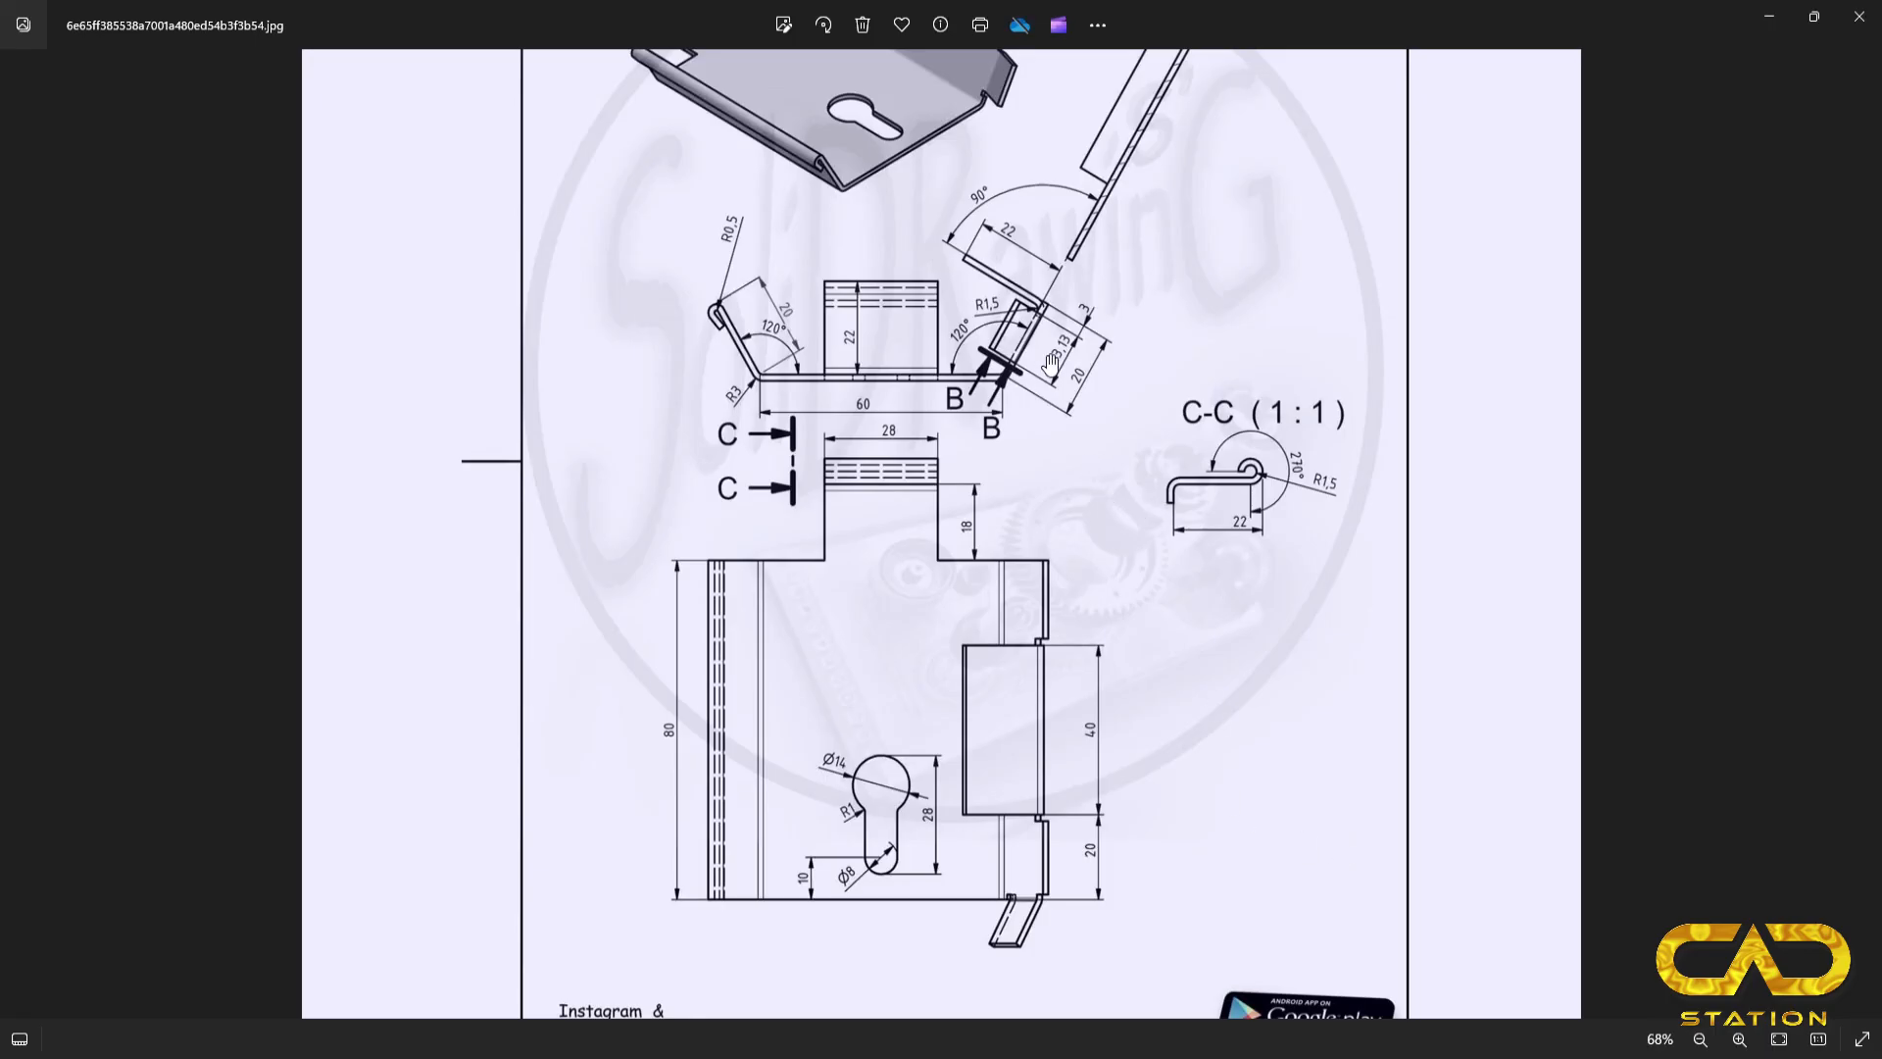
pyautogui.scroll(2, 1049, 355)
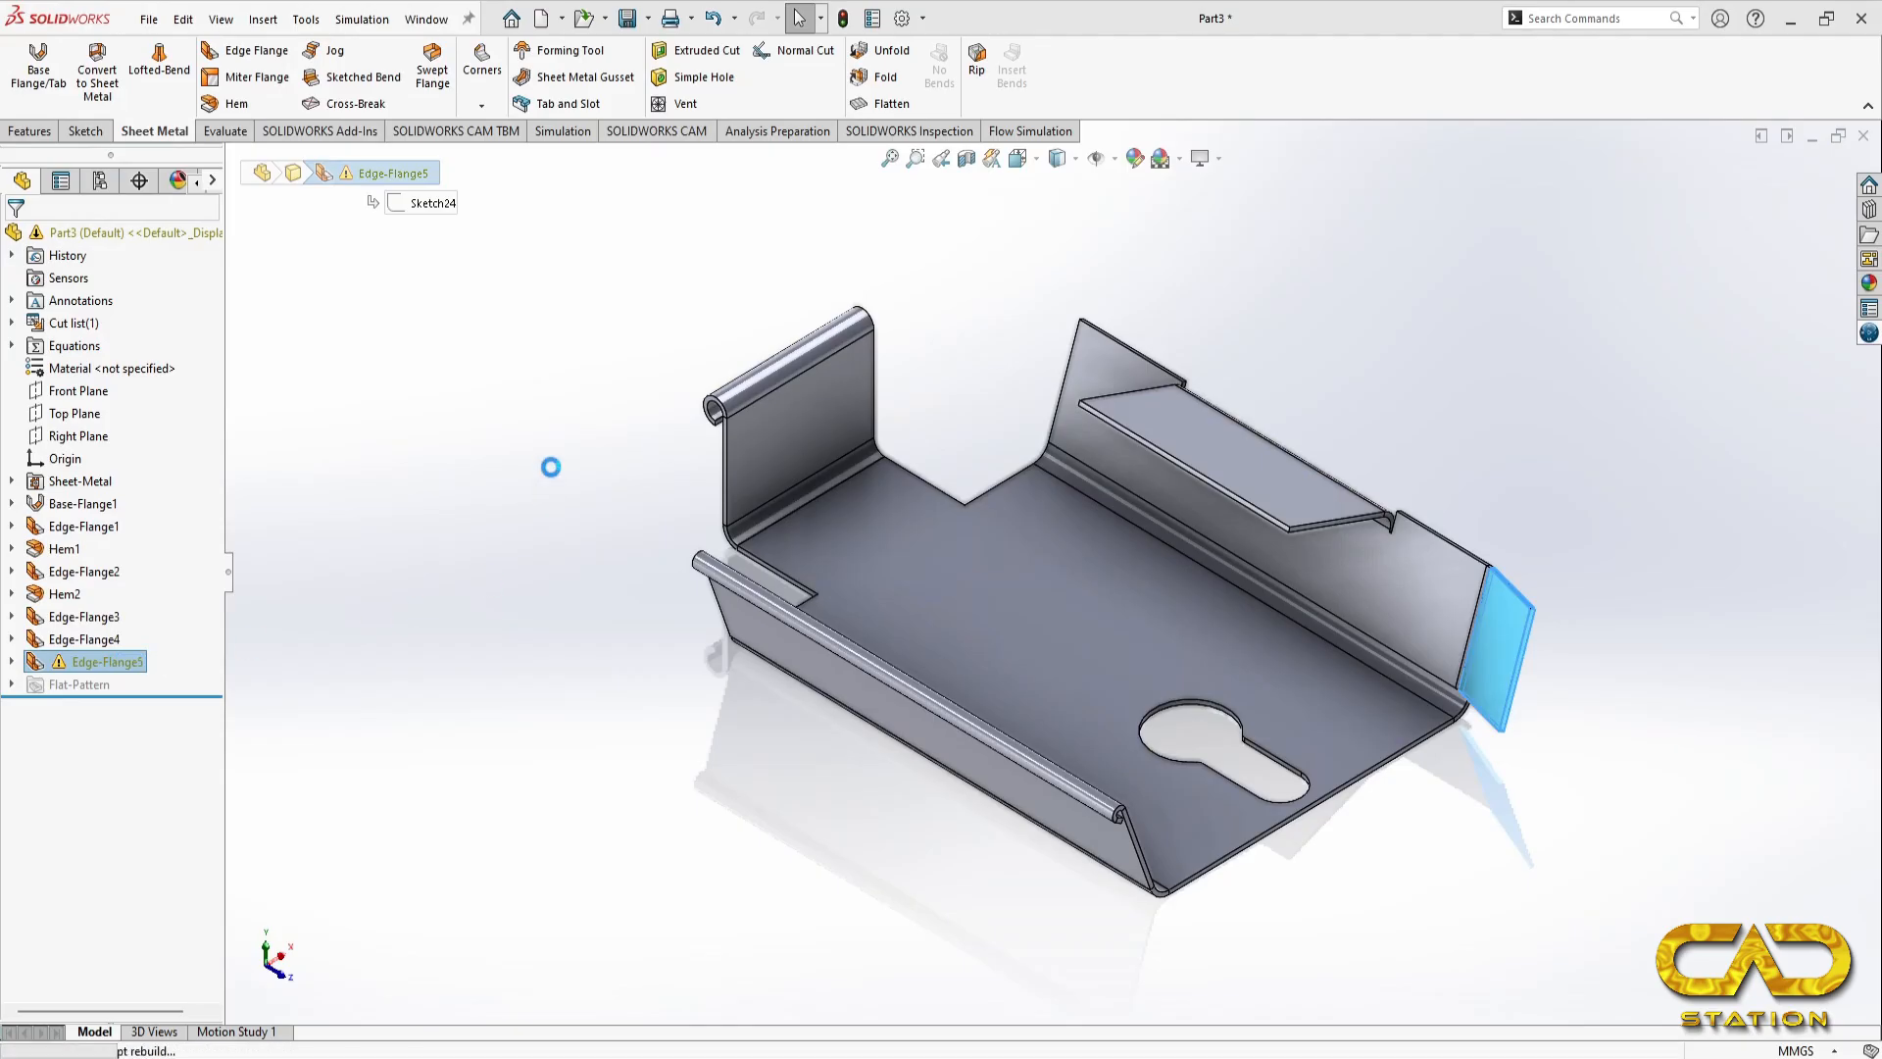
pyautogui.click(546, 462)
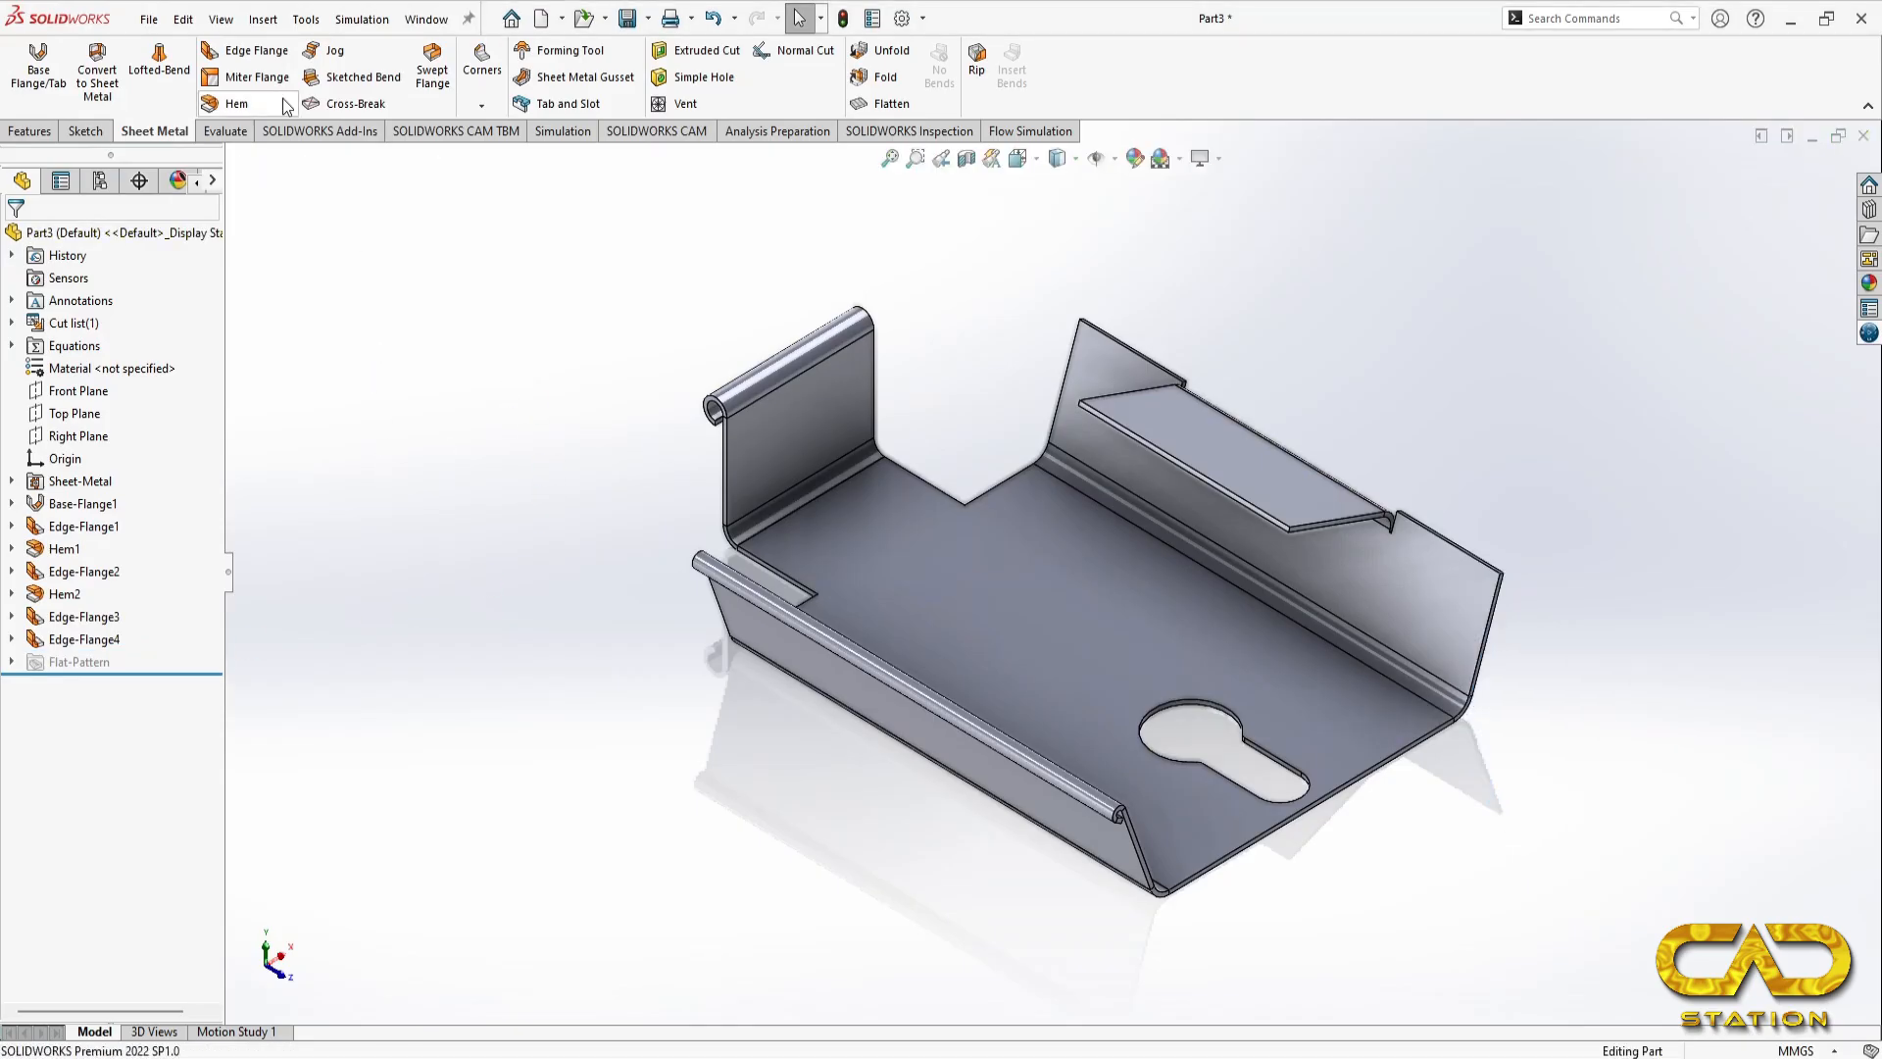
pyautogui.click(245, 56)
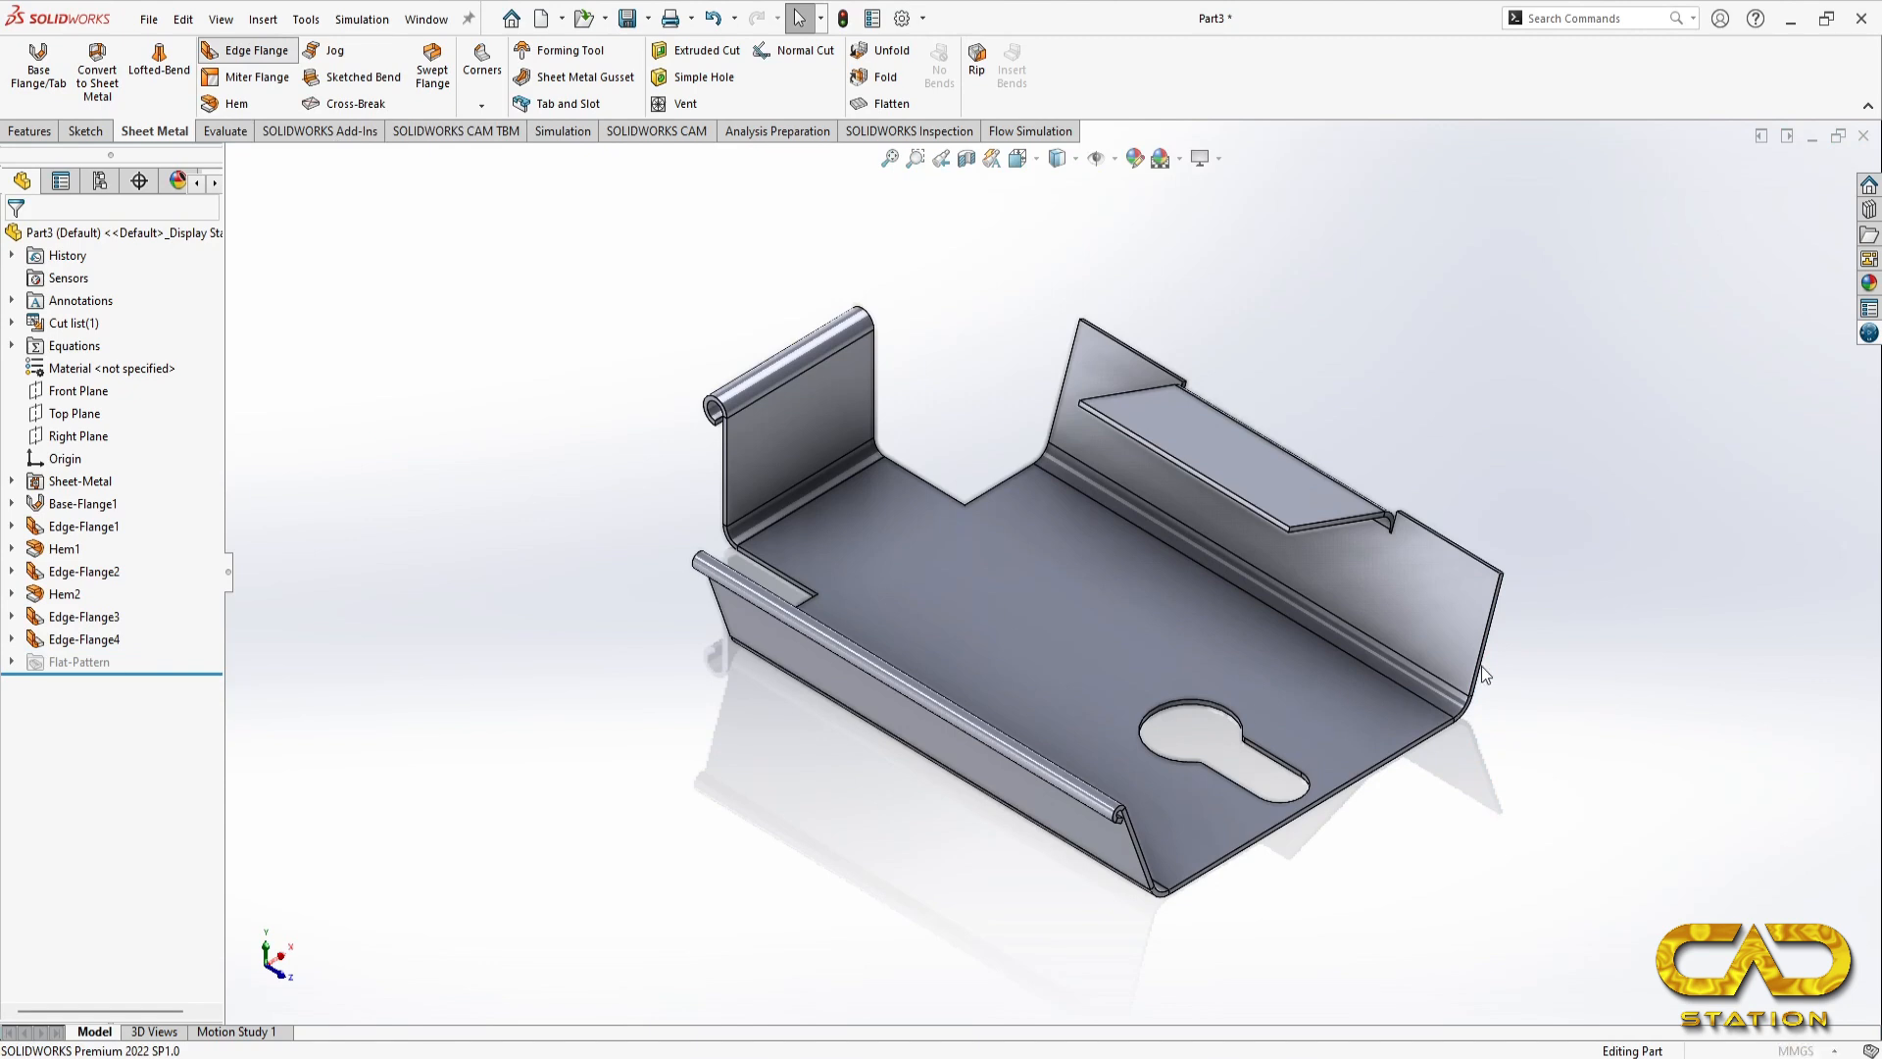
pyautogui.click(1491, 641)
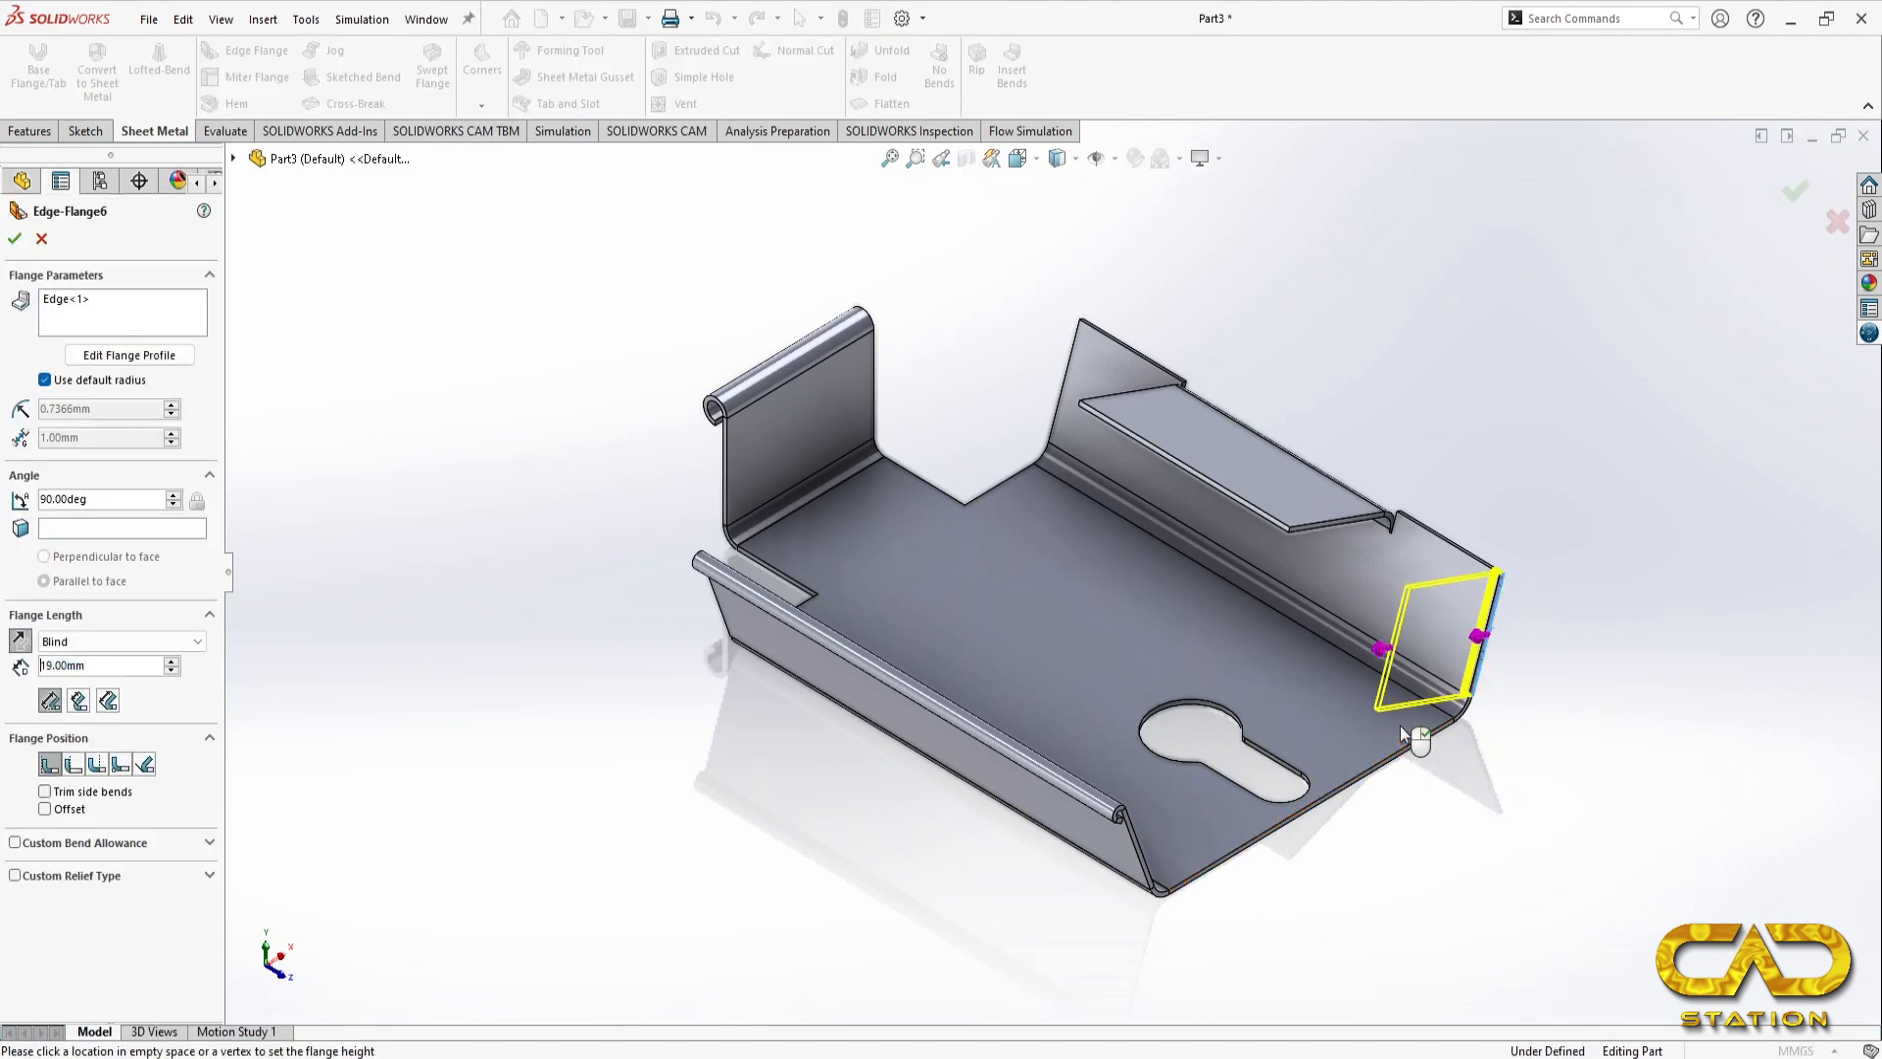
# Step: Override the end flange's default bend radius with 2 mm and set its angle to 20 degrees
pyautogui.click(118, 381)
pyautogui.doubleClick(117, 409)
pyautogui.write('2')
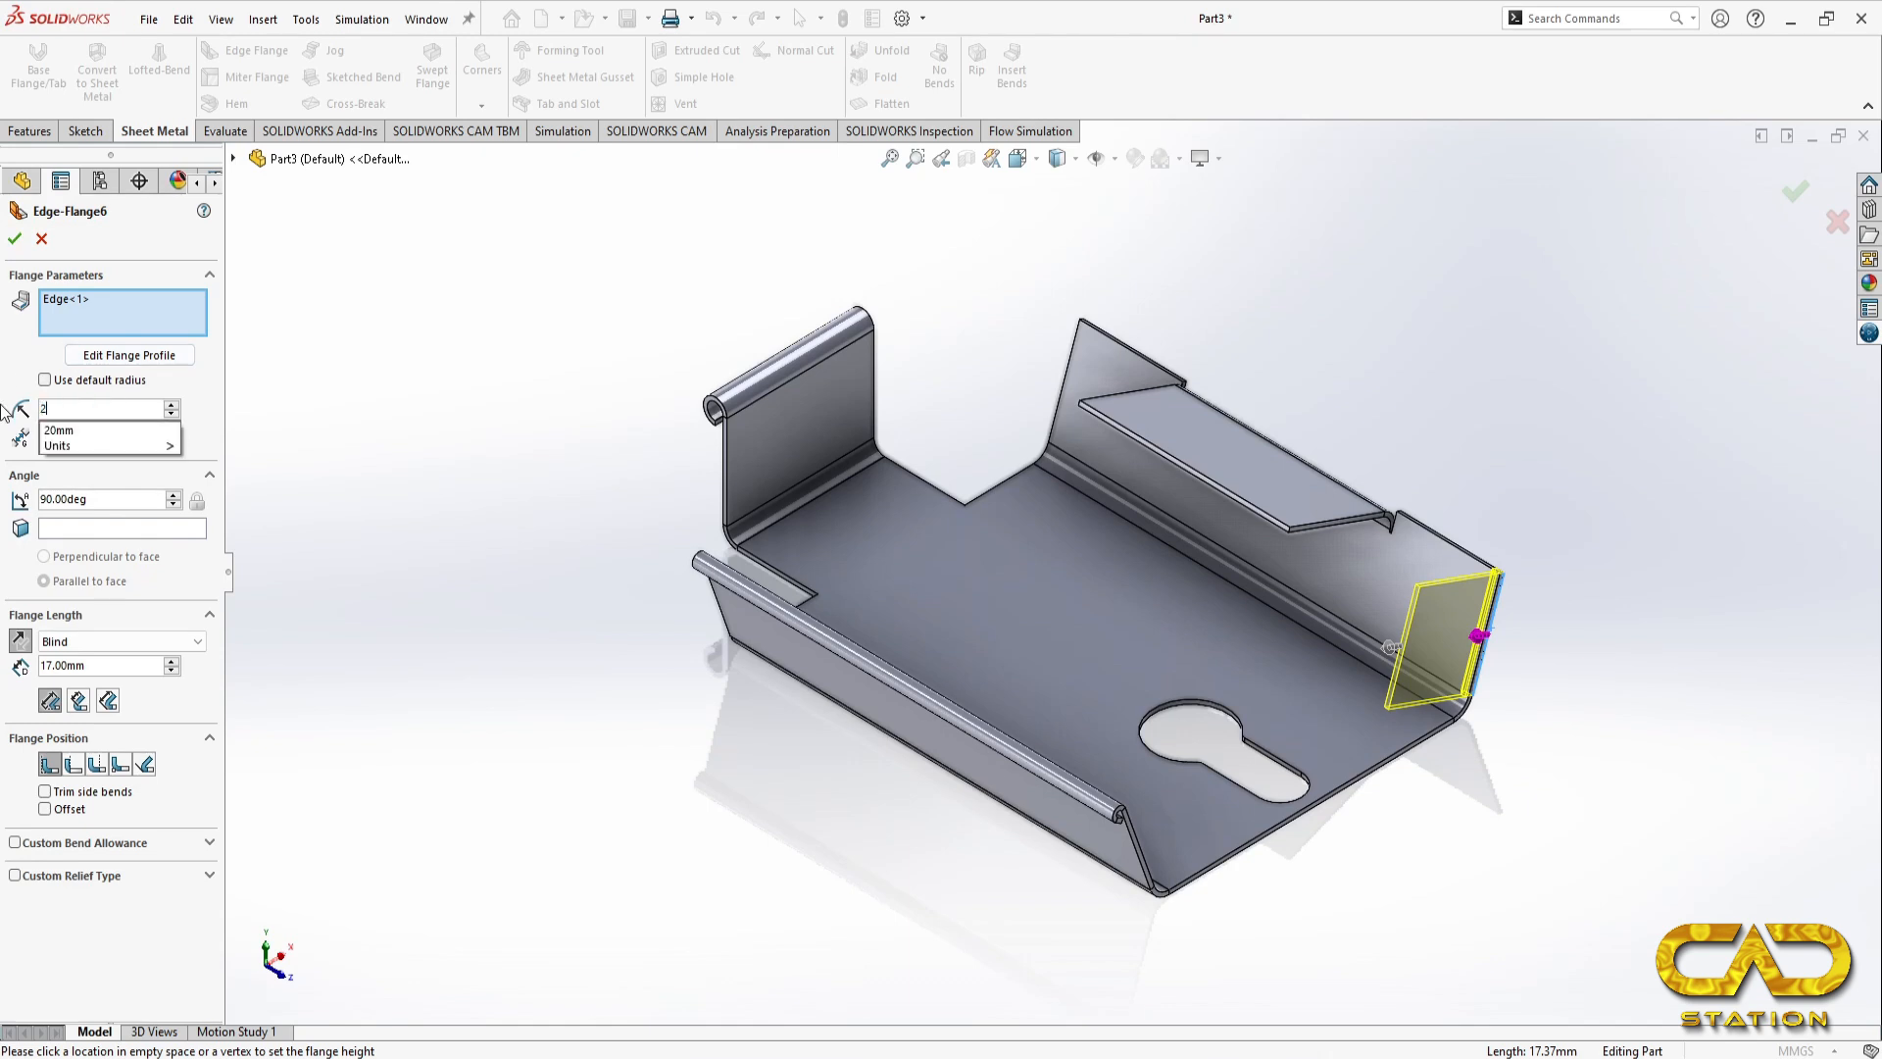
pyautogui.press('Return')
pyautogui.doubleClick(128, 500)
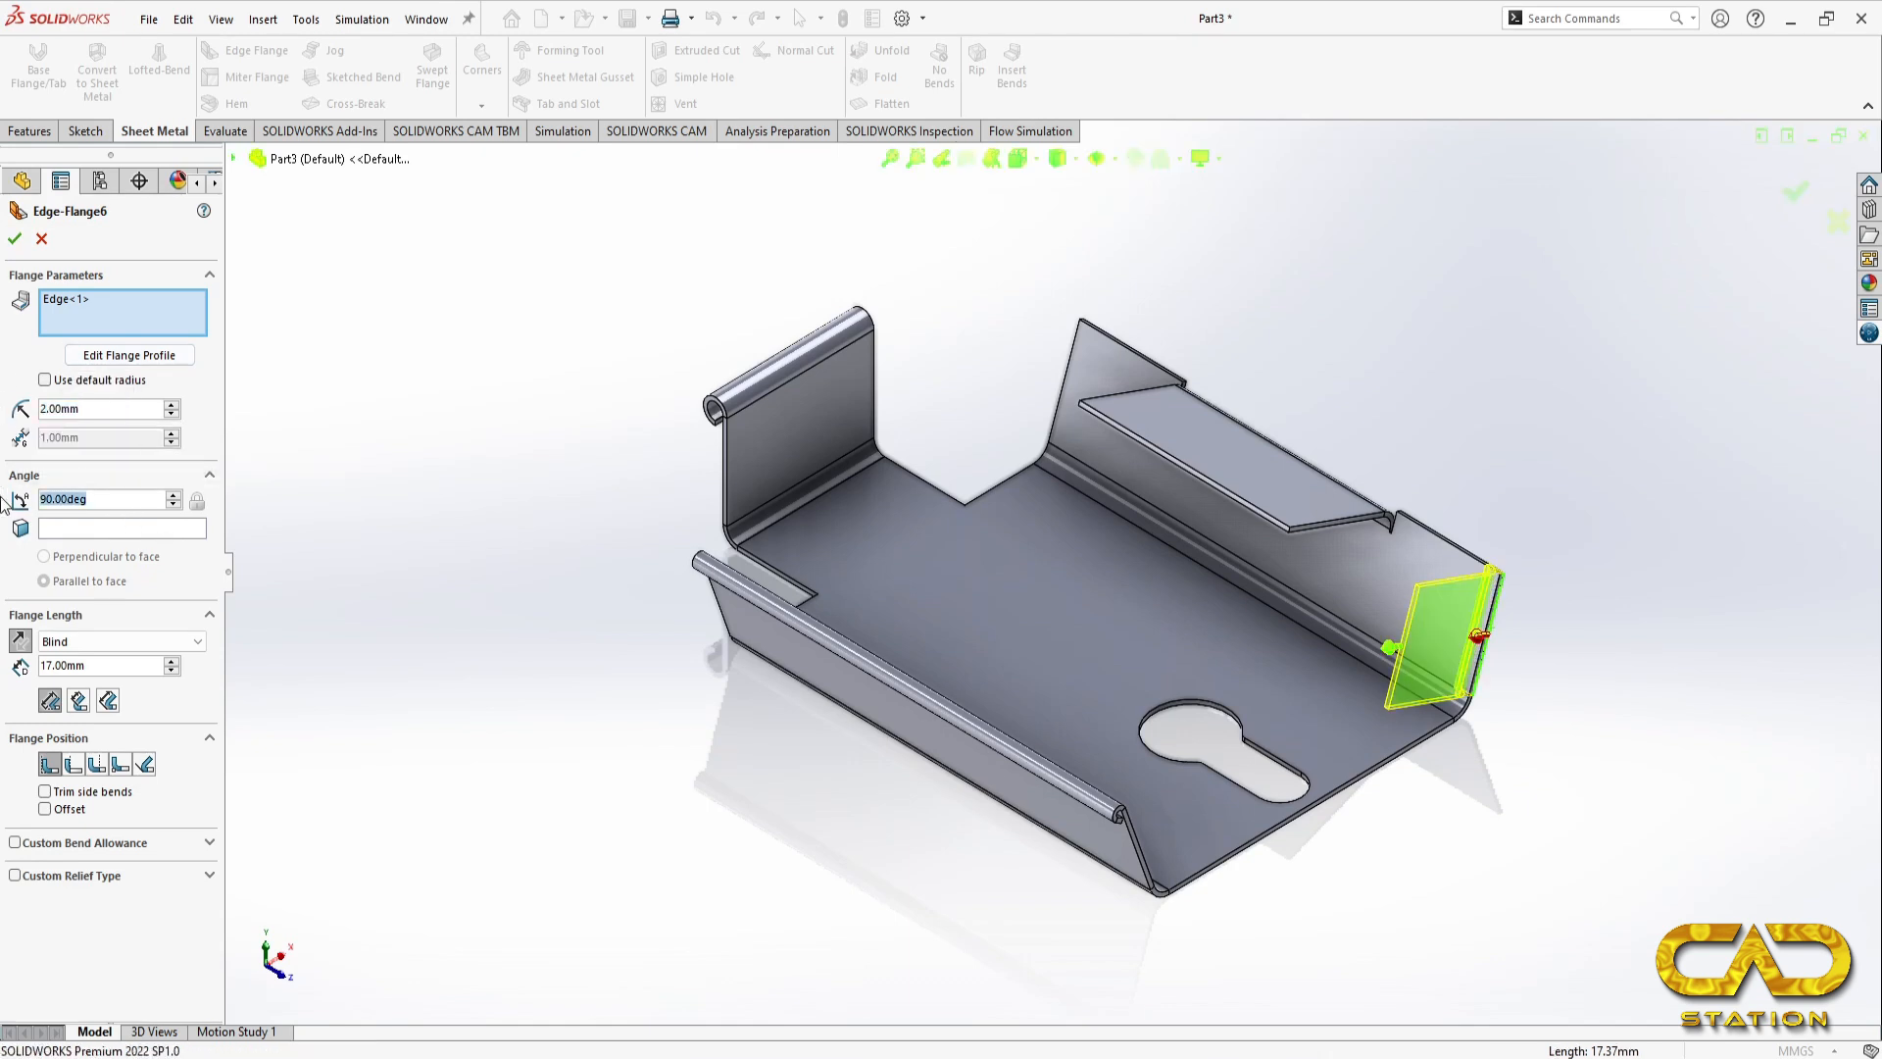
pyautogui.write('20')
pyautogui.press('Return')
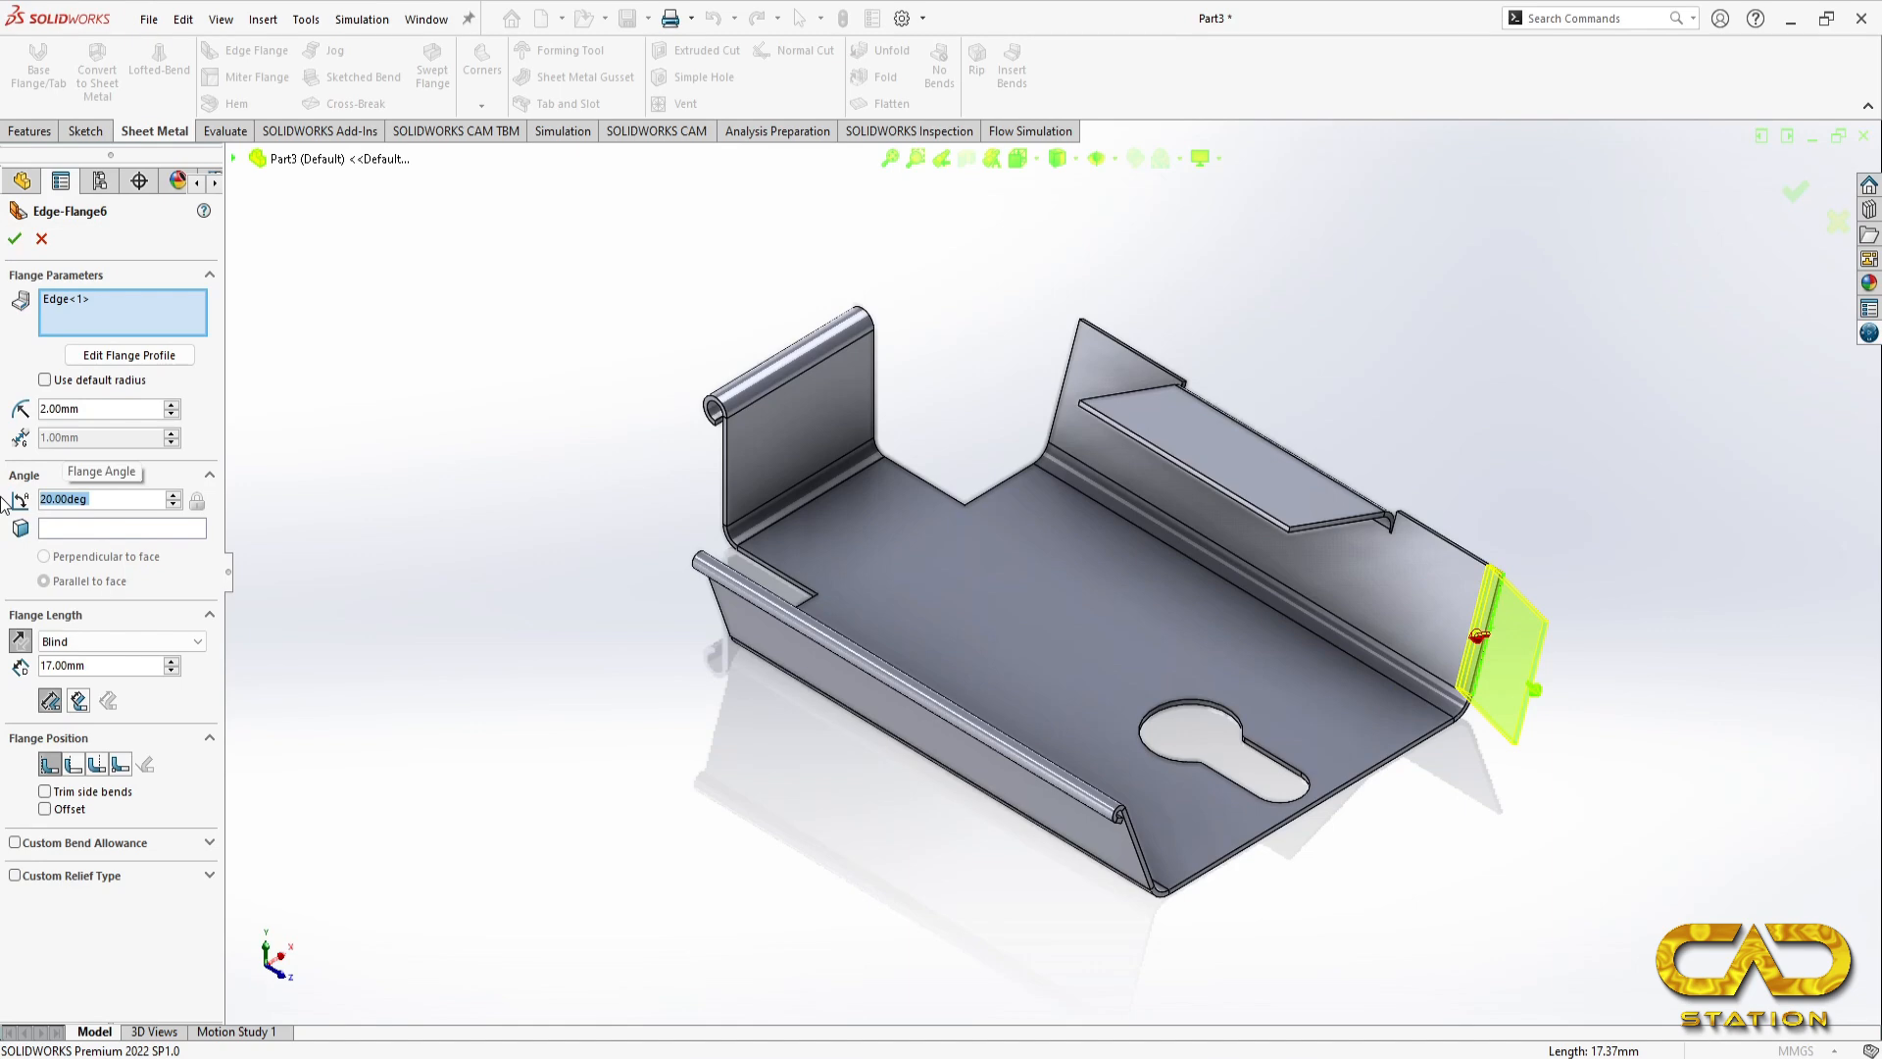
# Step: Set the end flange's length to 12 mm as in the reference drawing, finish the flange and dismiss the warning
pyautogui.moveTo(141, 667); pyautogui.dragTo(3, 666)
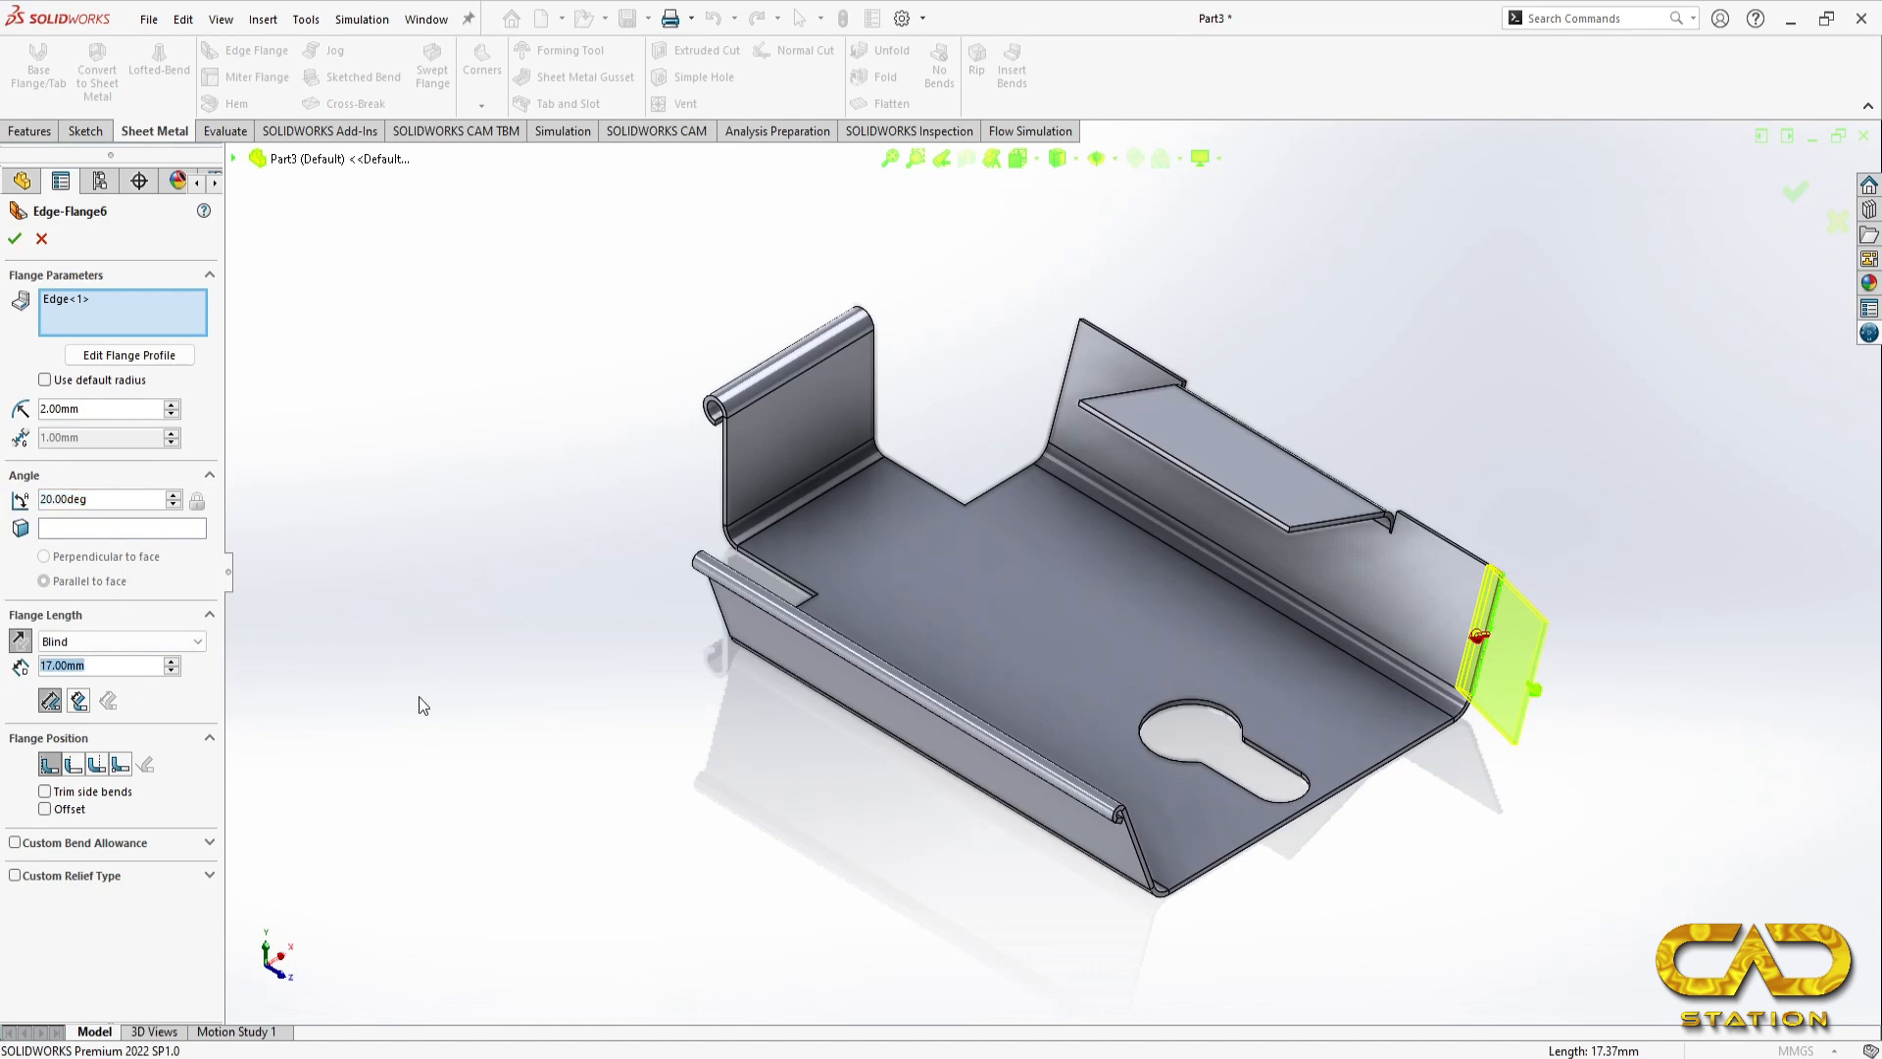
pyautogui.hotkey('alt', 'Tab')
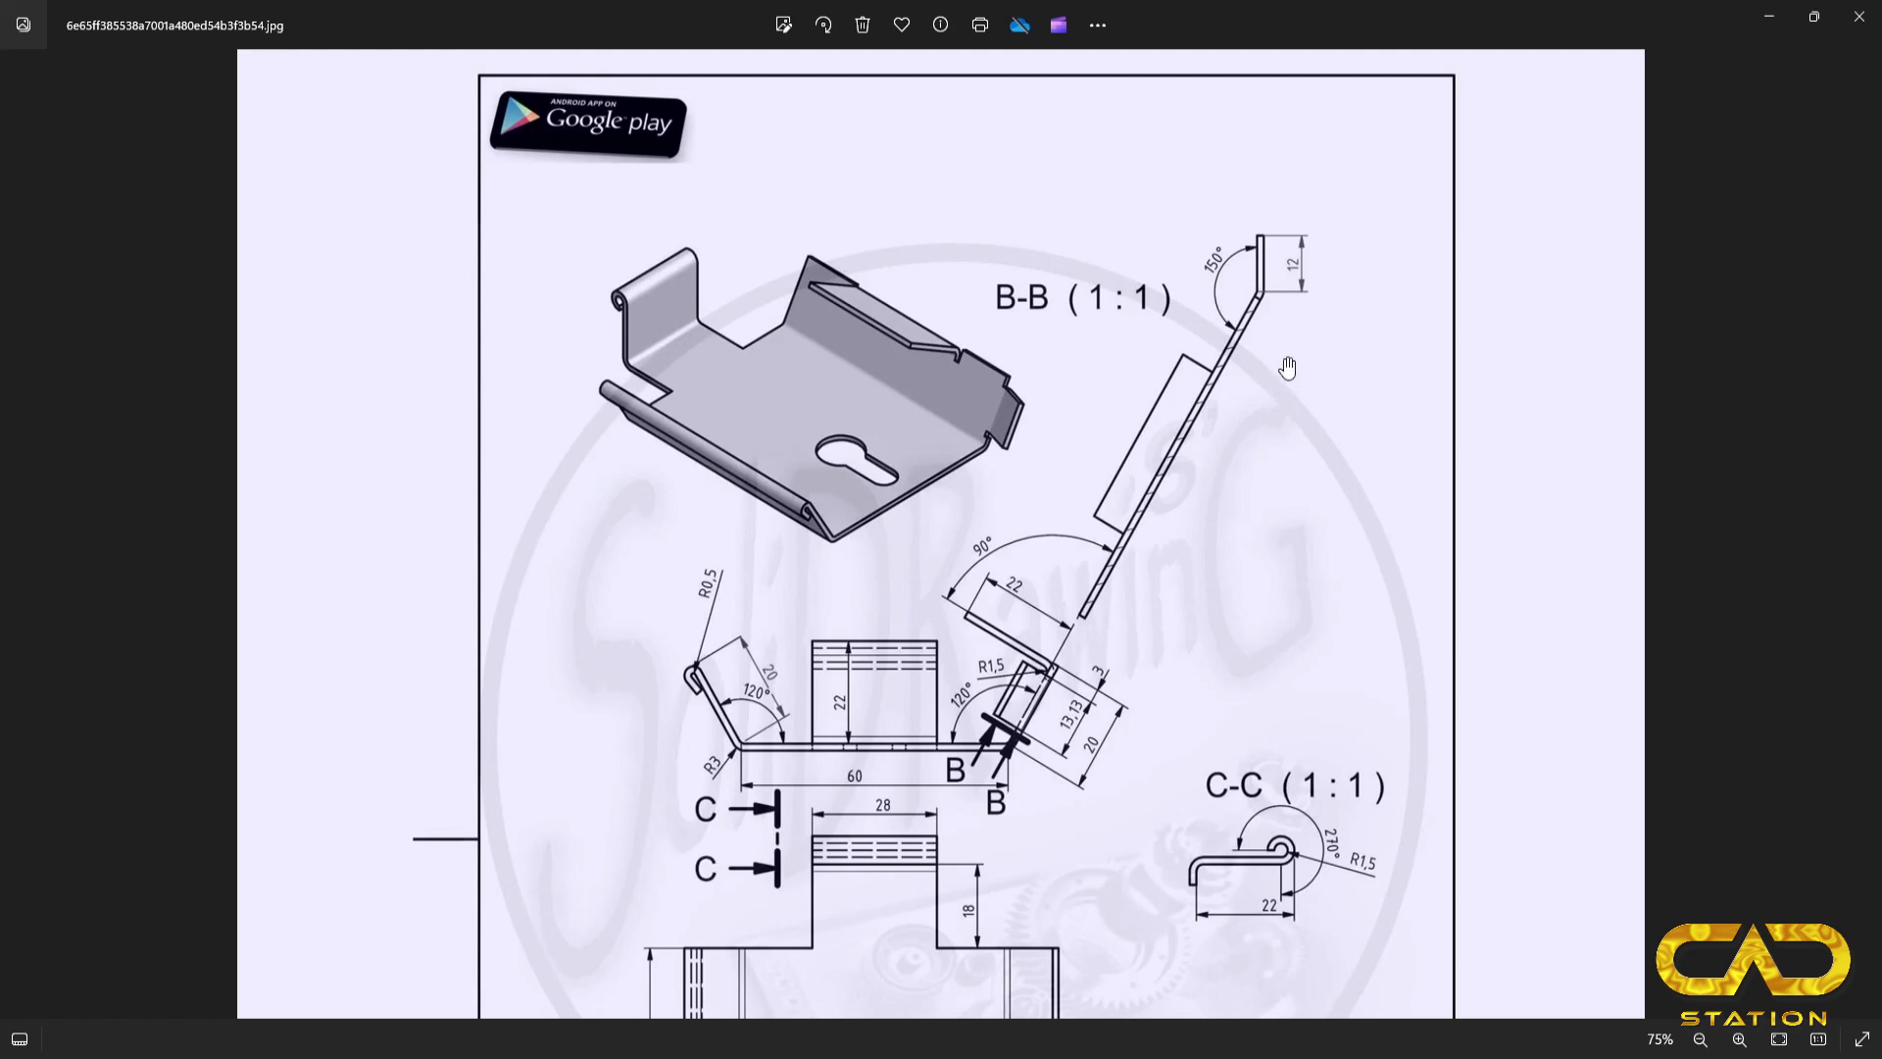
pyautogui.hotkey('alt', 'Tab')
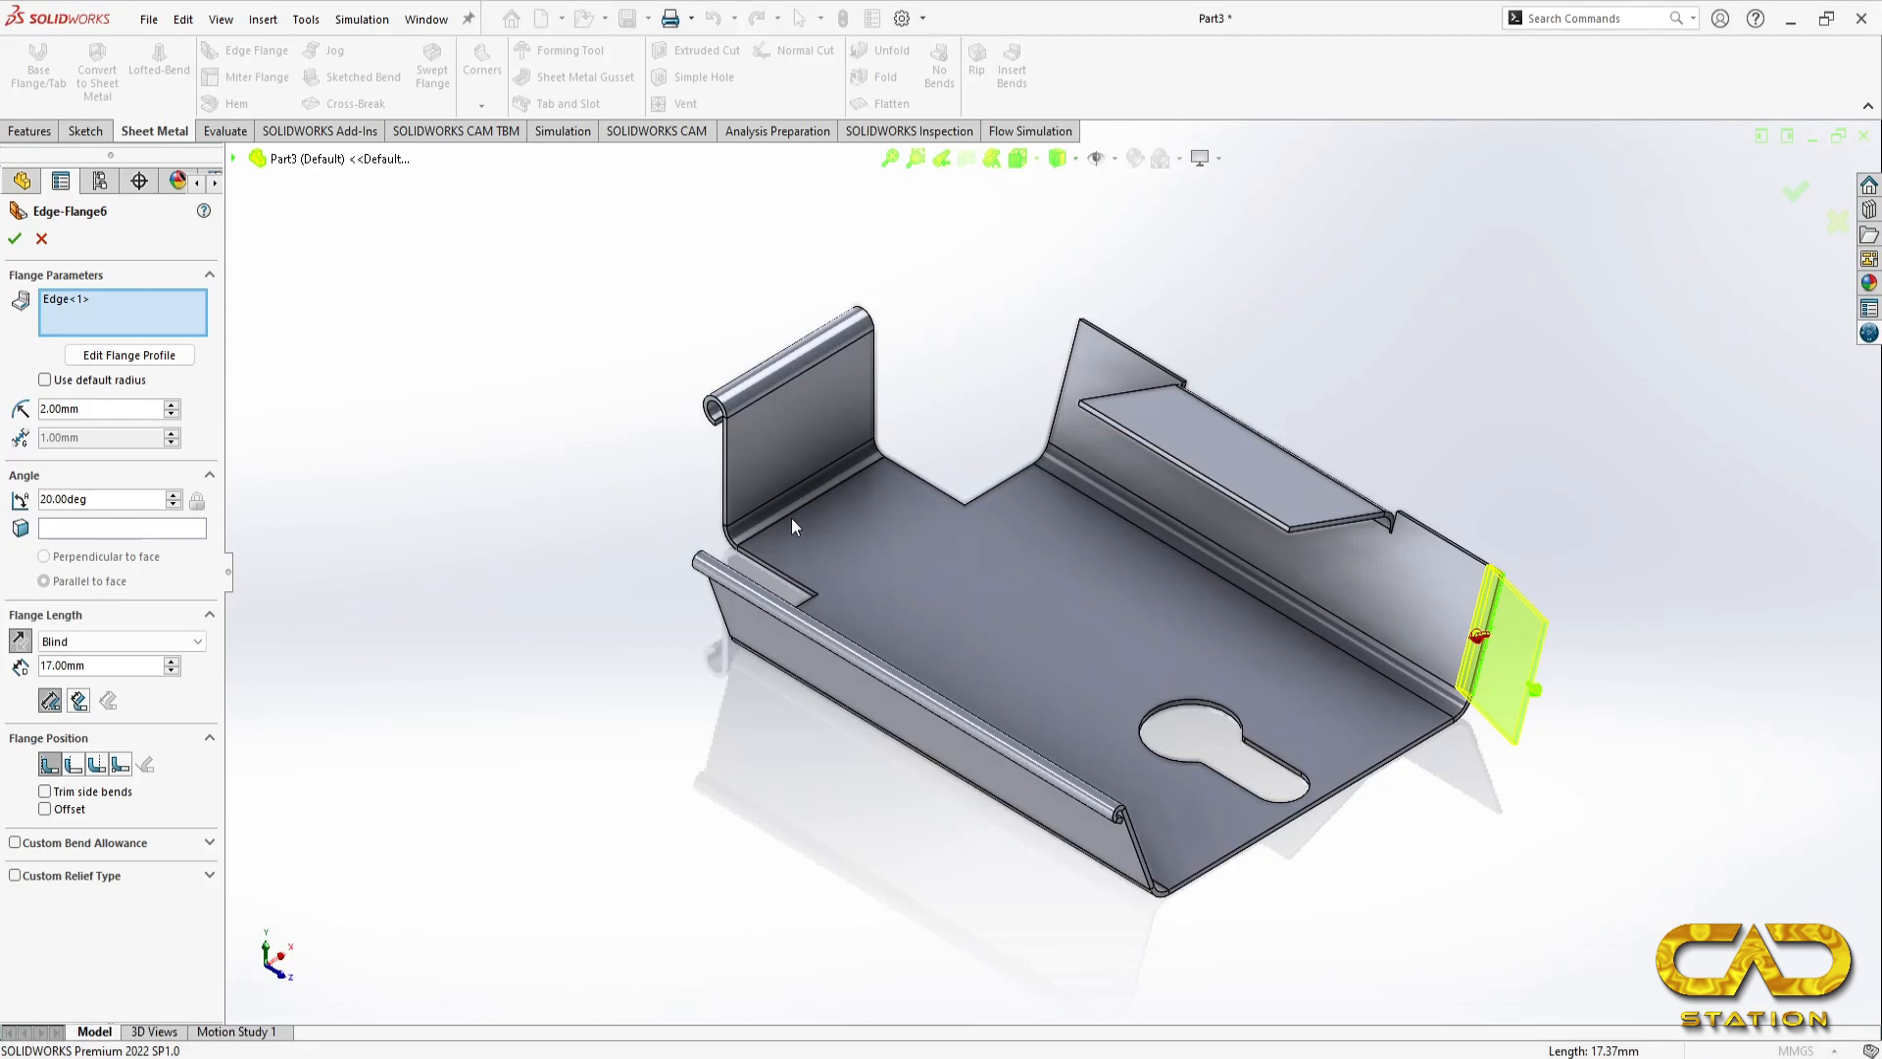
pyautogui.write('12')
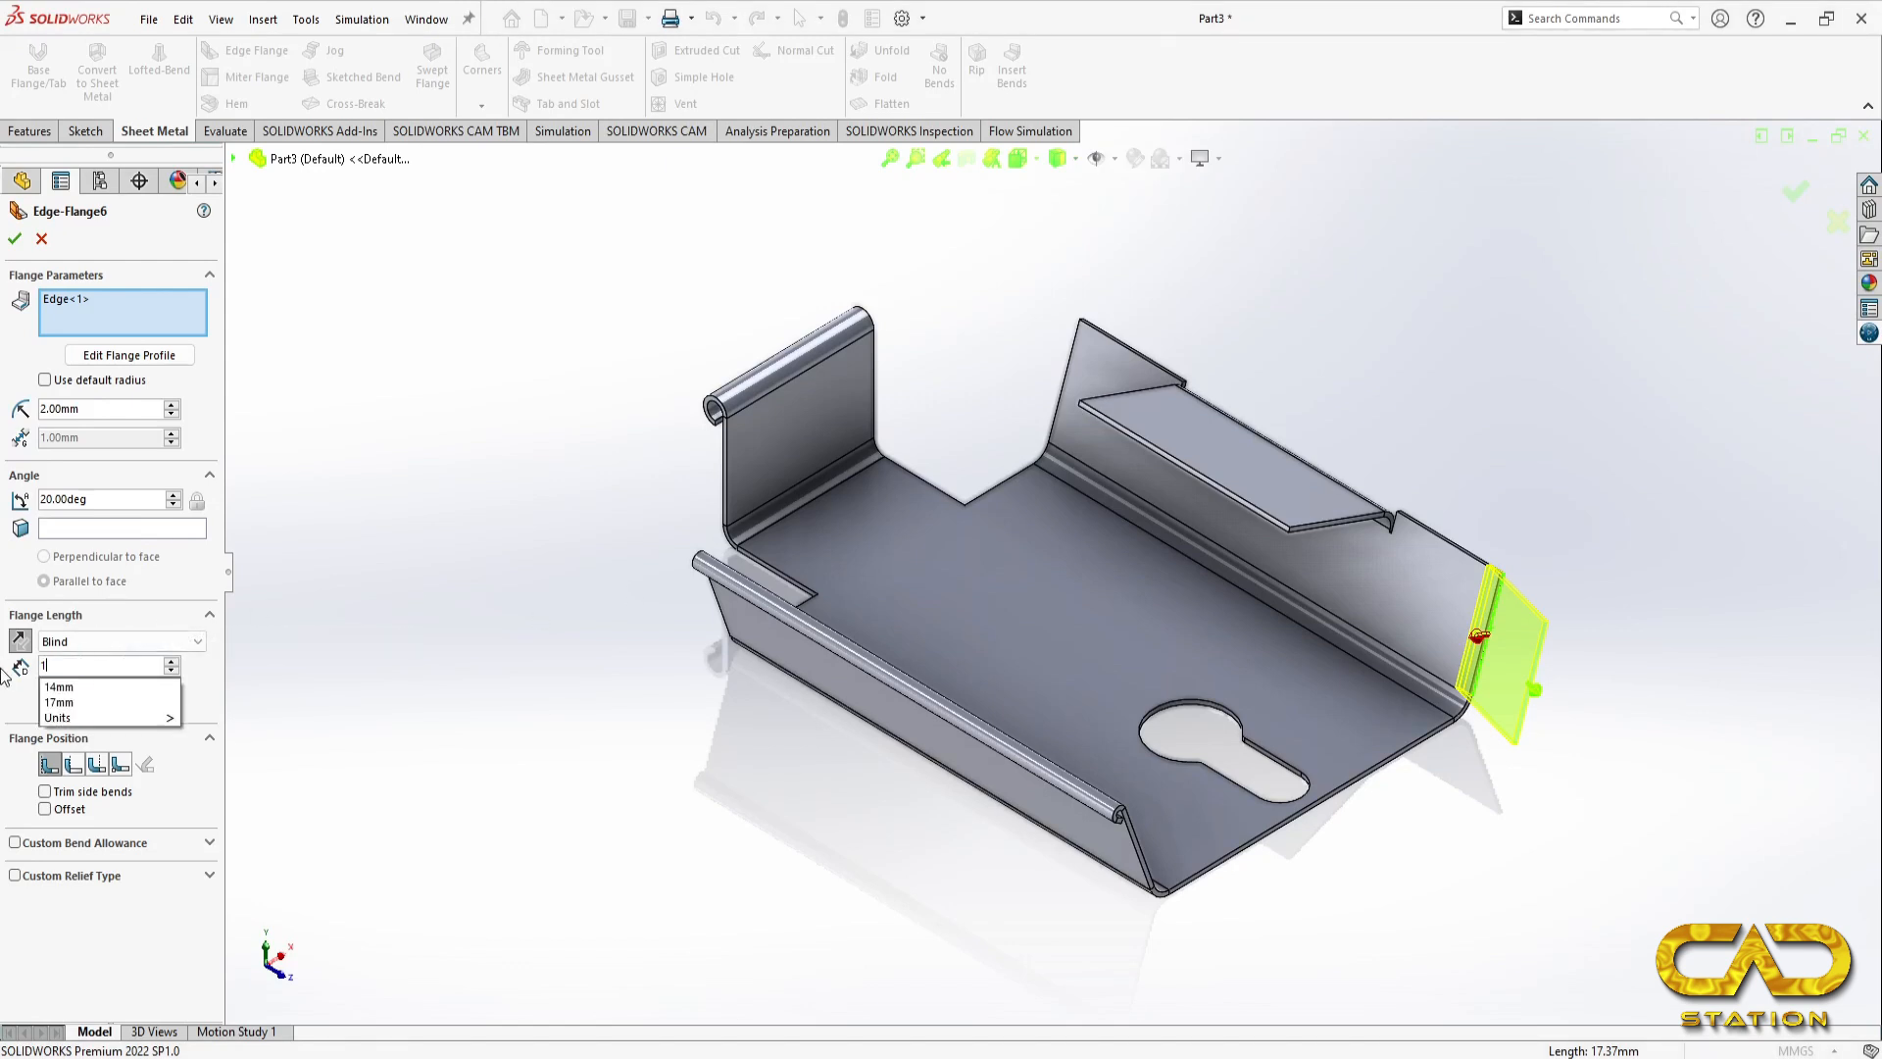
pyautogui.press('Return')
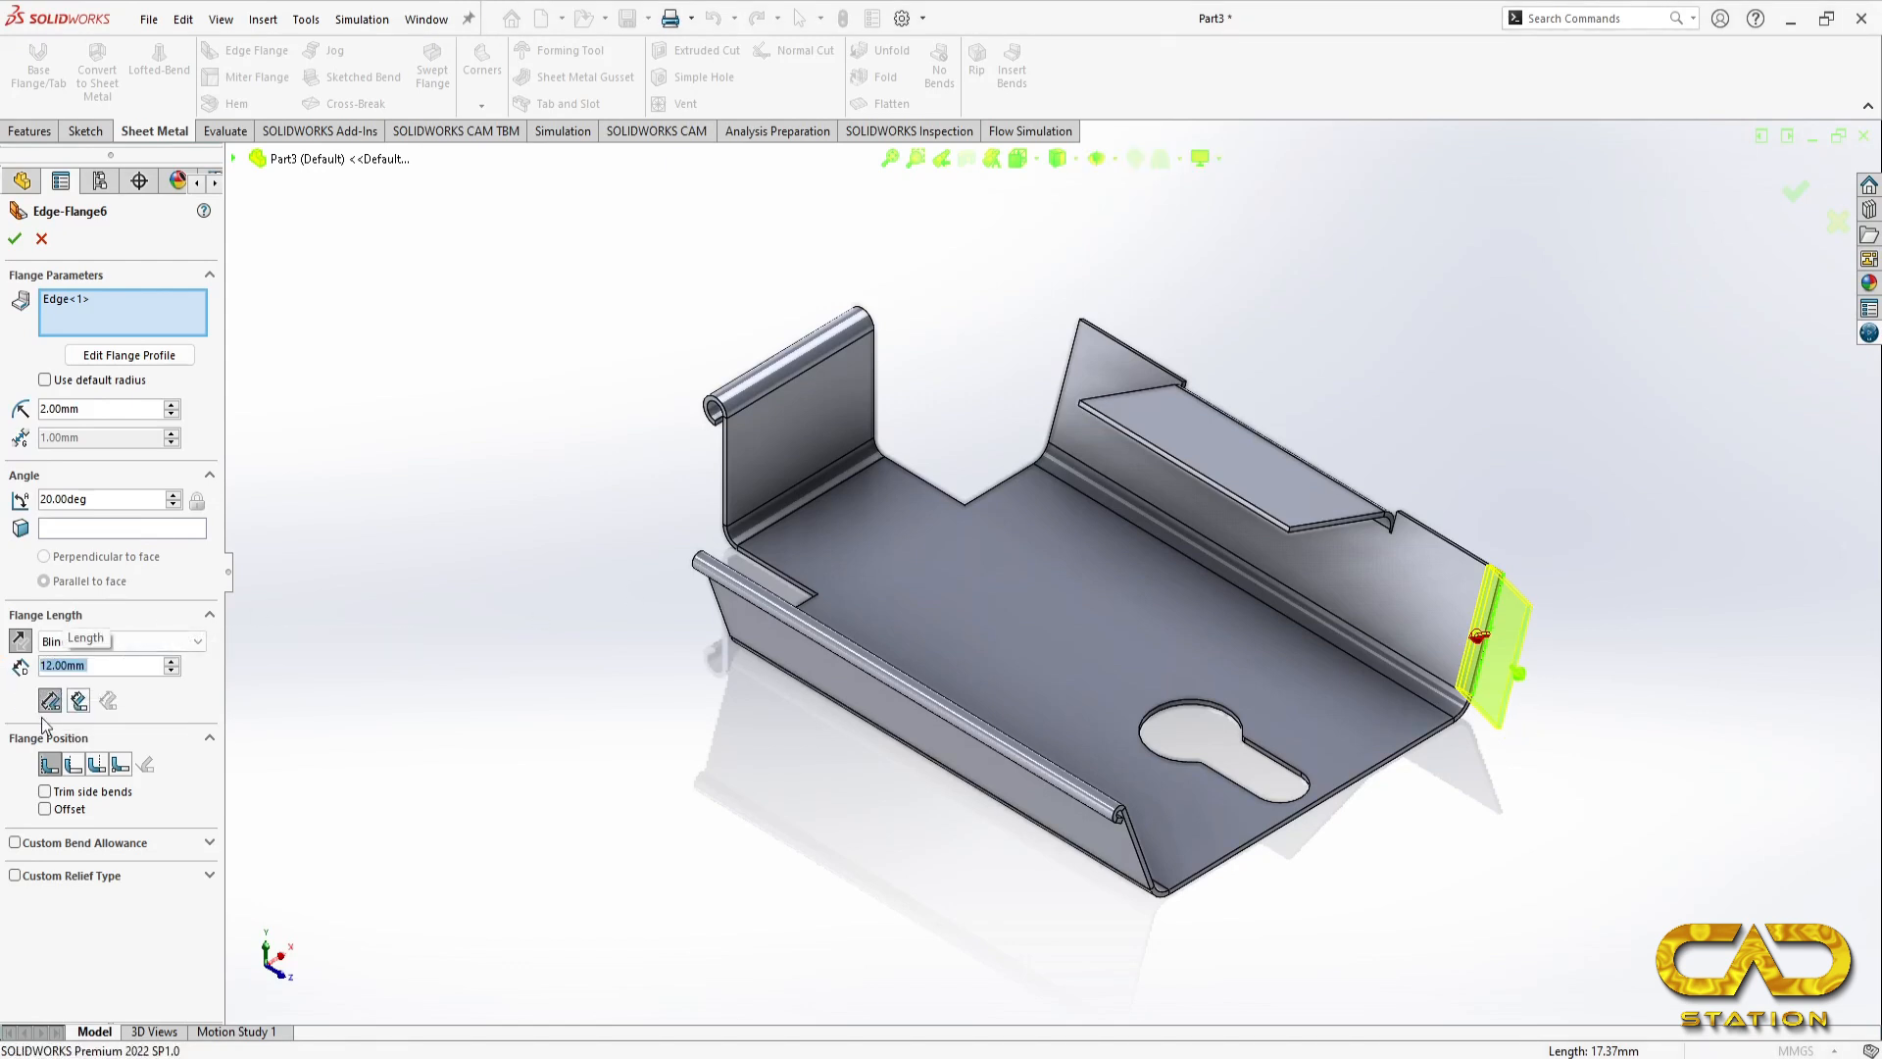
pyautogui.click(15, 239)
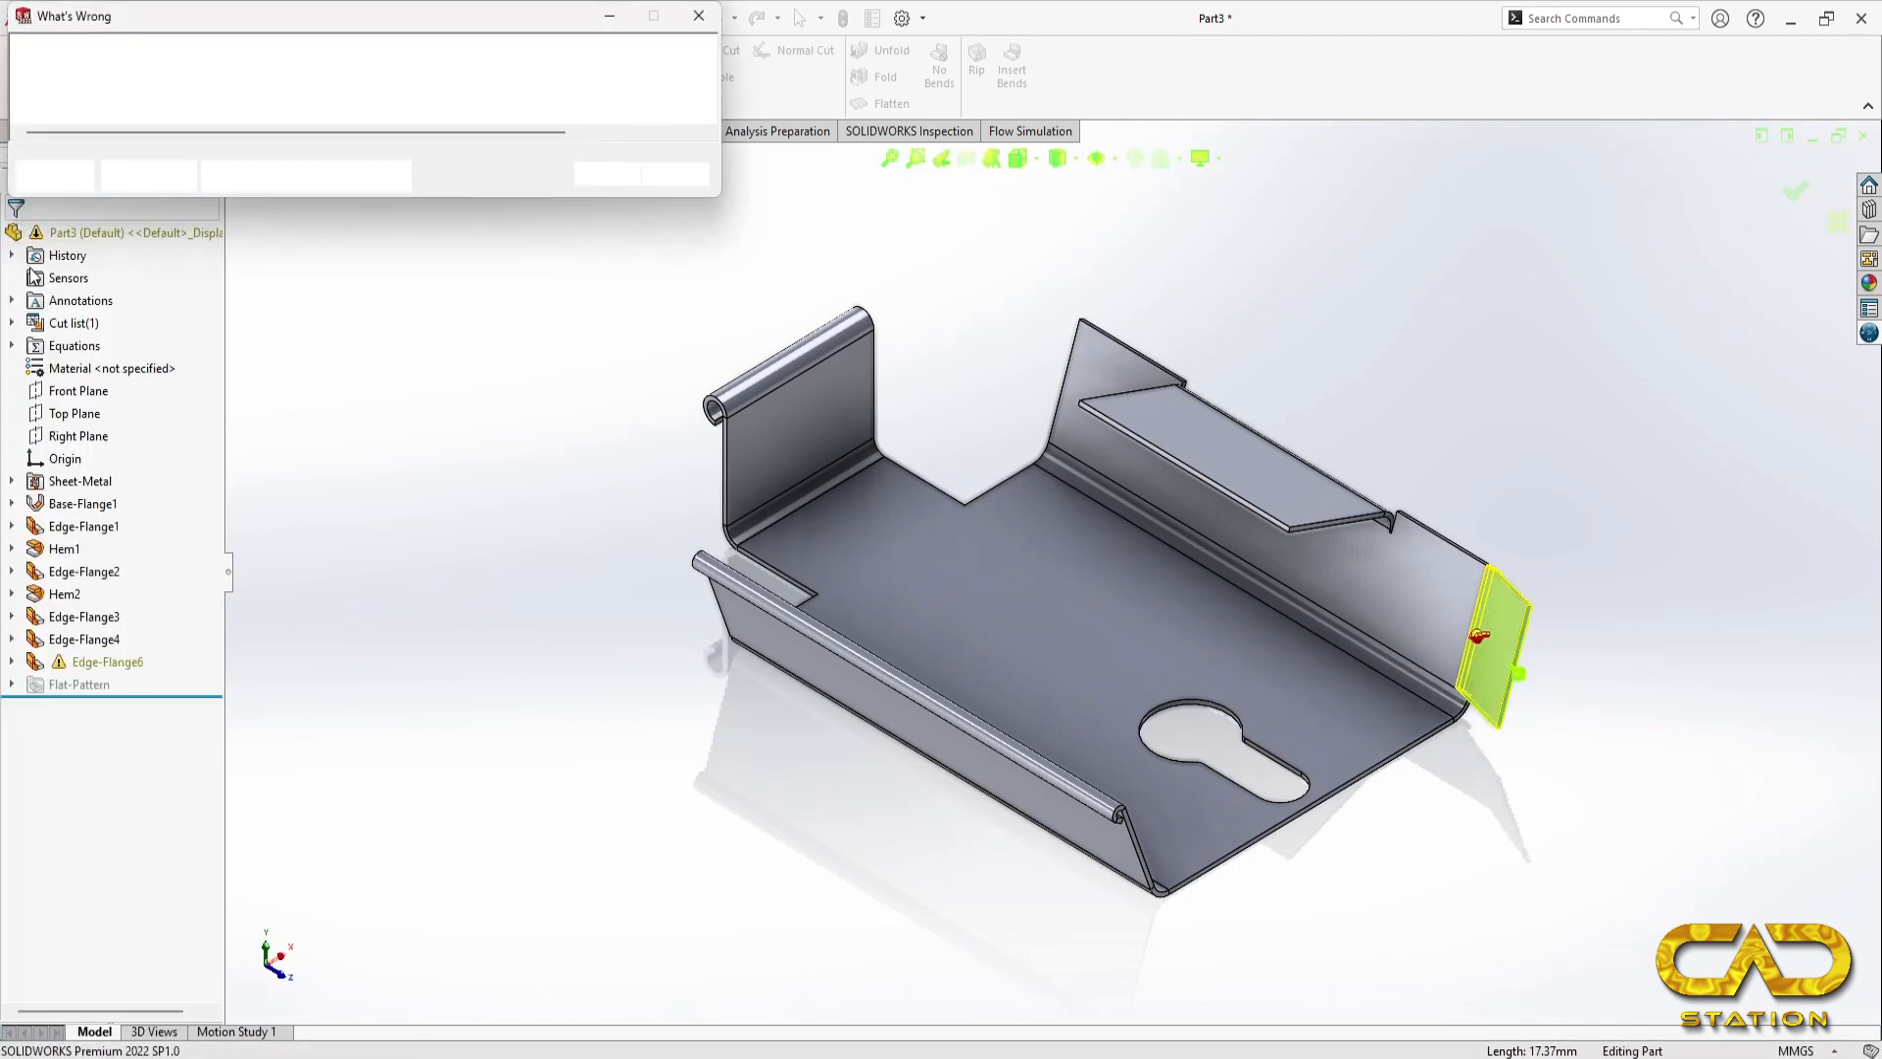
pyautogui.click(608, 174)
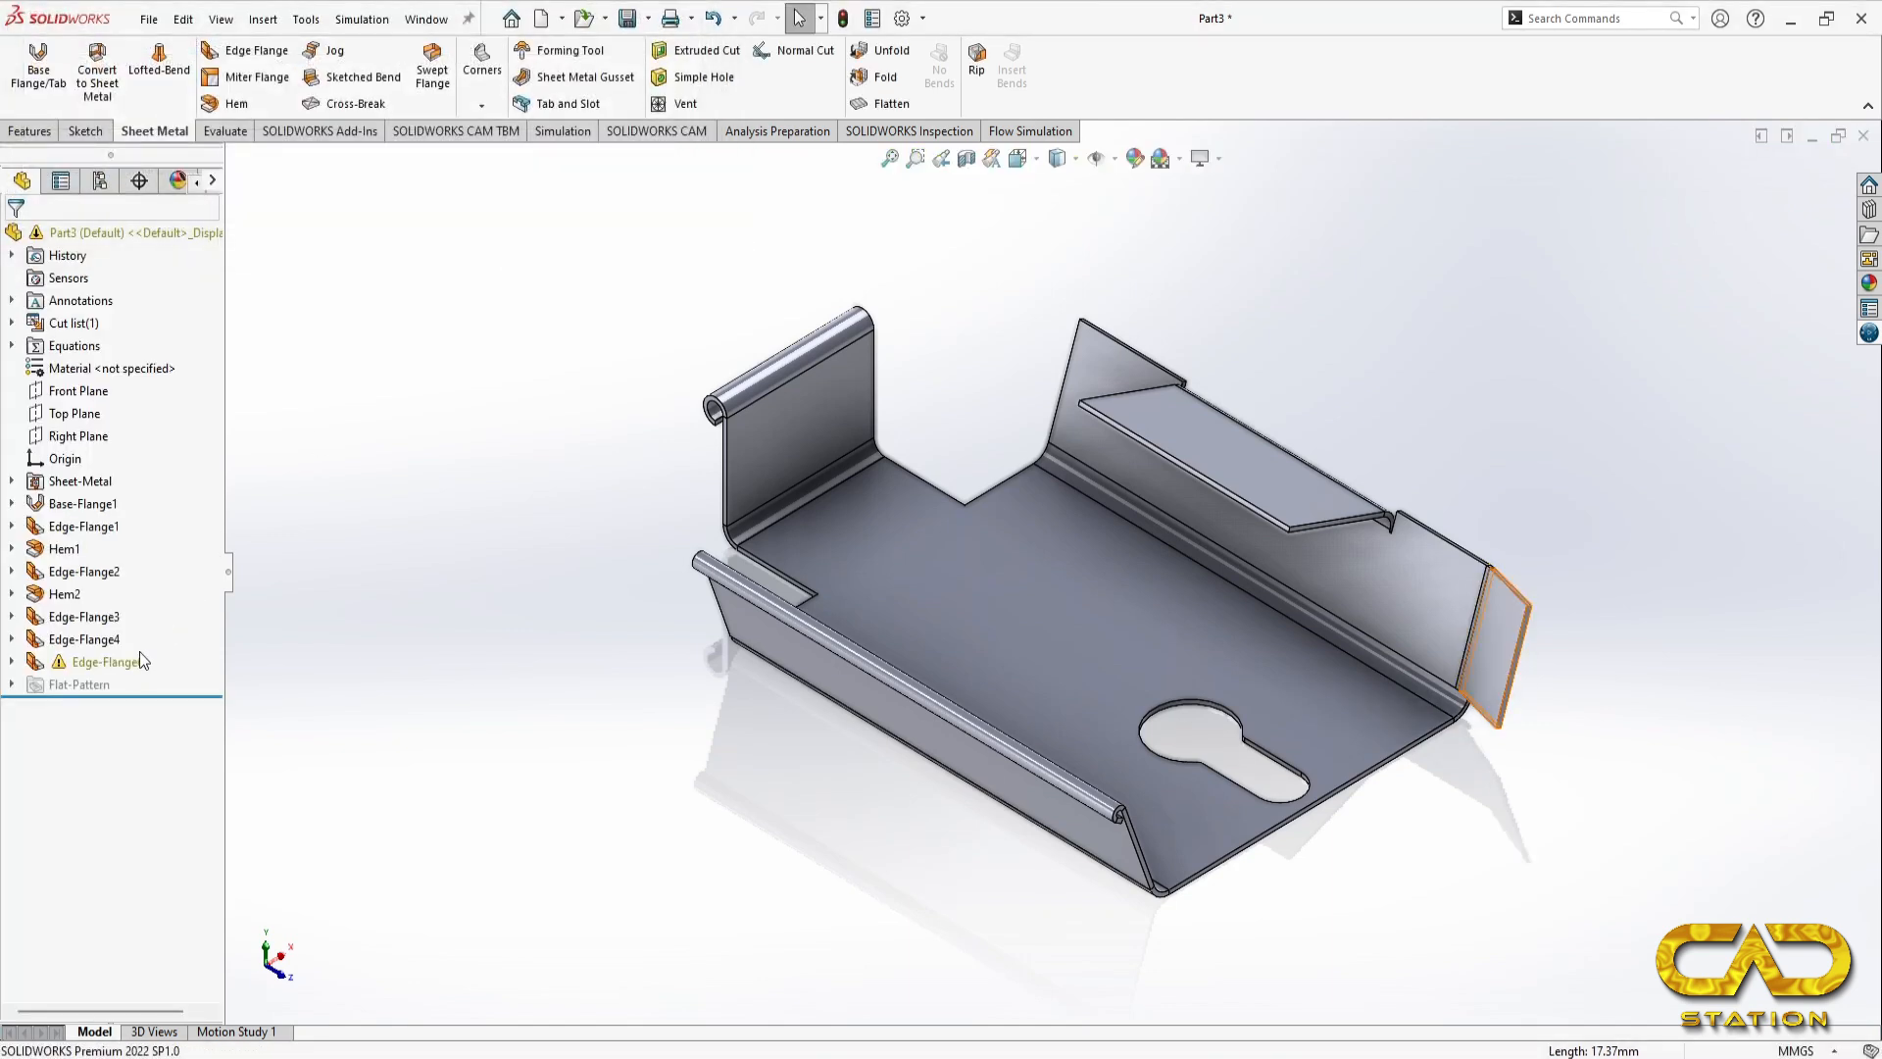
# Step: Edit the end flange's profile sketch and pull its upper and lower edges inward, leaving a gap of about 4 mm at the upper edge
pyautogui.rightClick(140, 658)
pyautogui.click(433, 579)
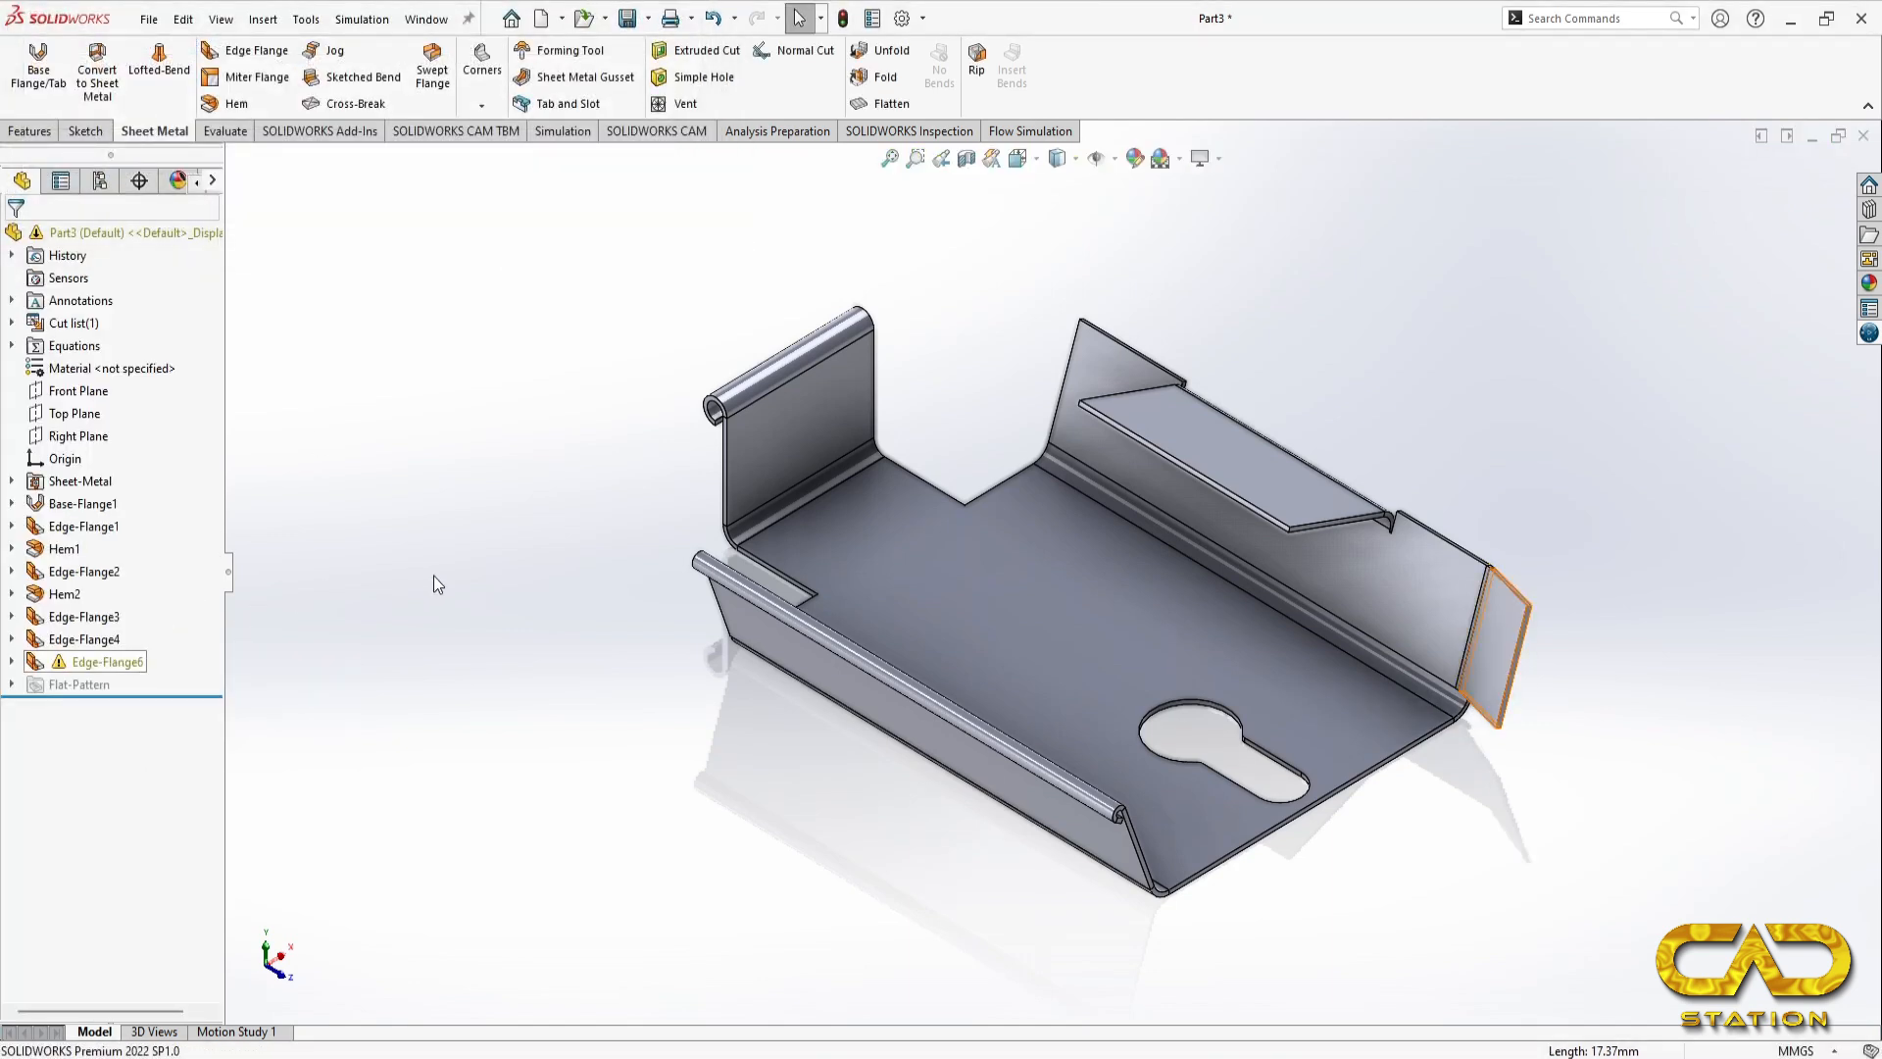
pyautogui.rightClick(95, 662)
pyautogui.click(123, 555)
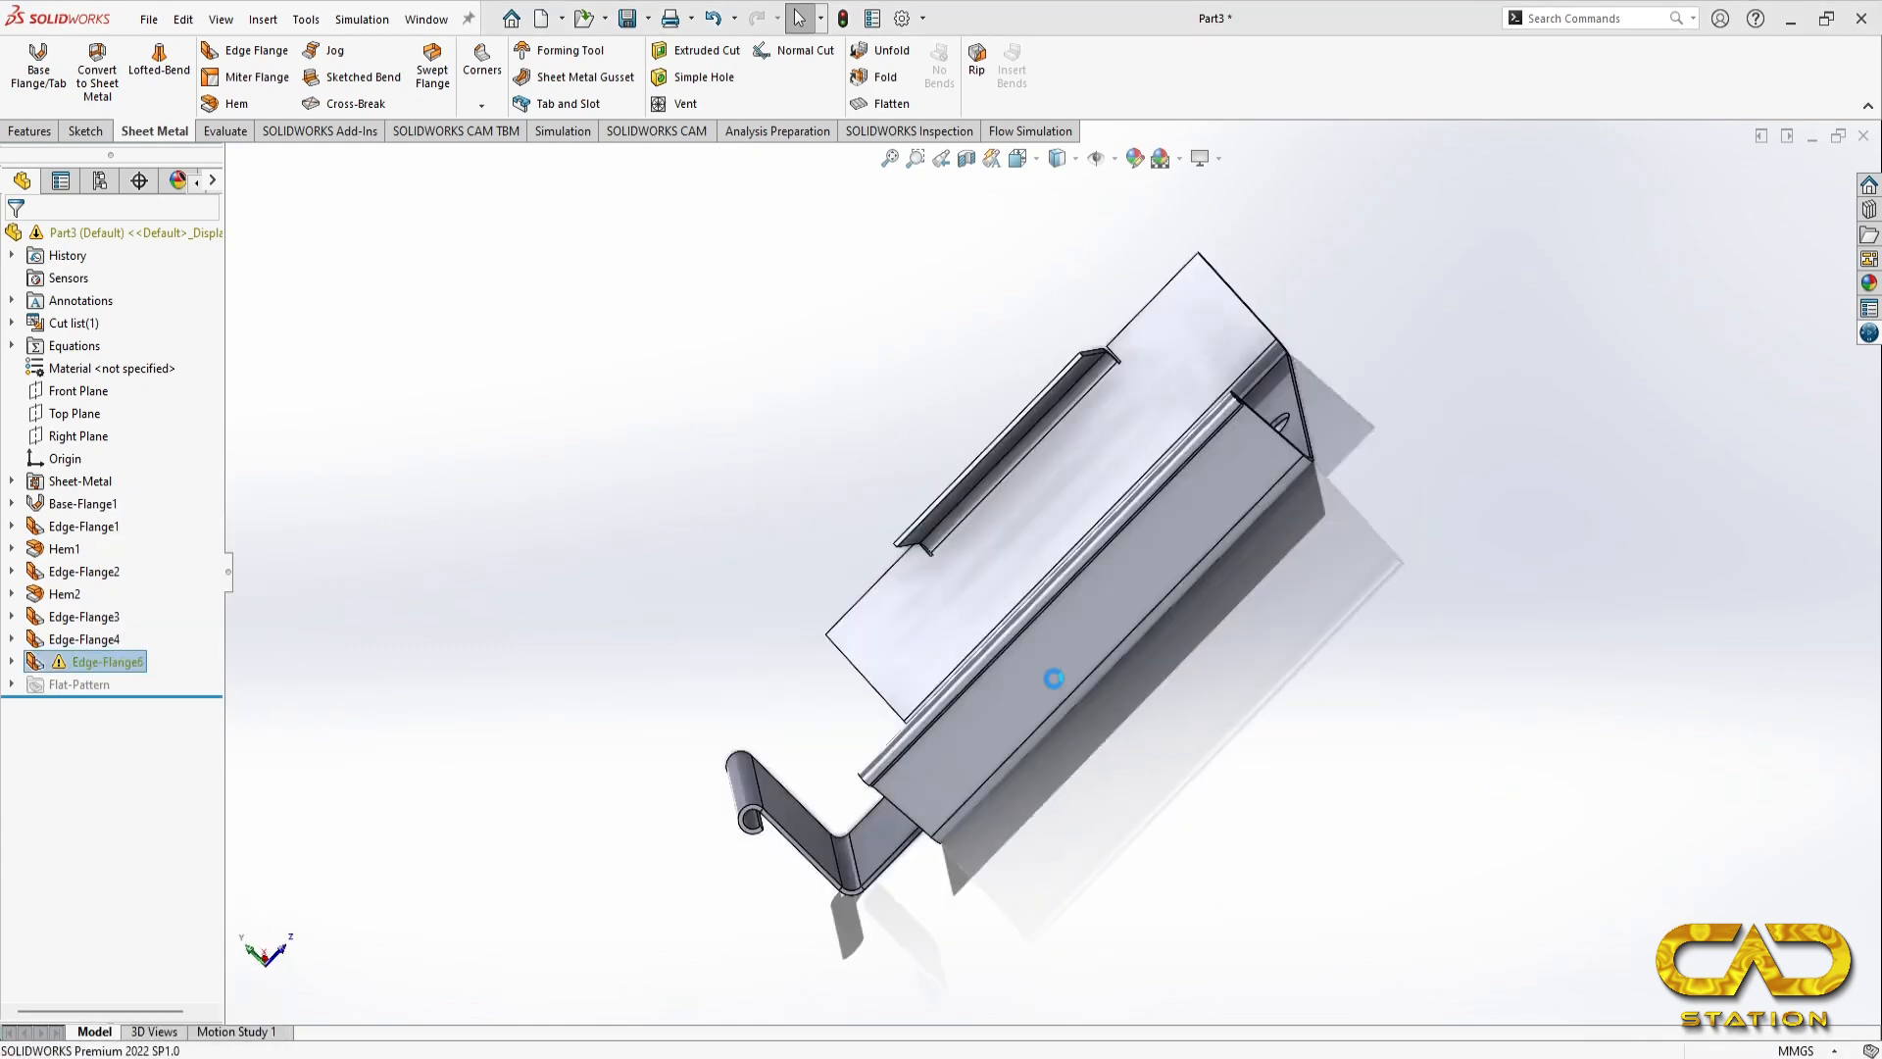
pyautogui.scroll(-5, 996, 284)
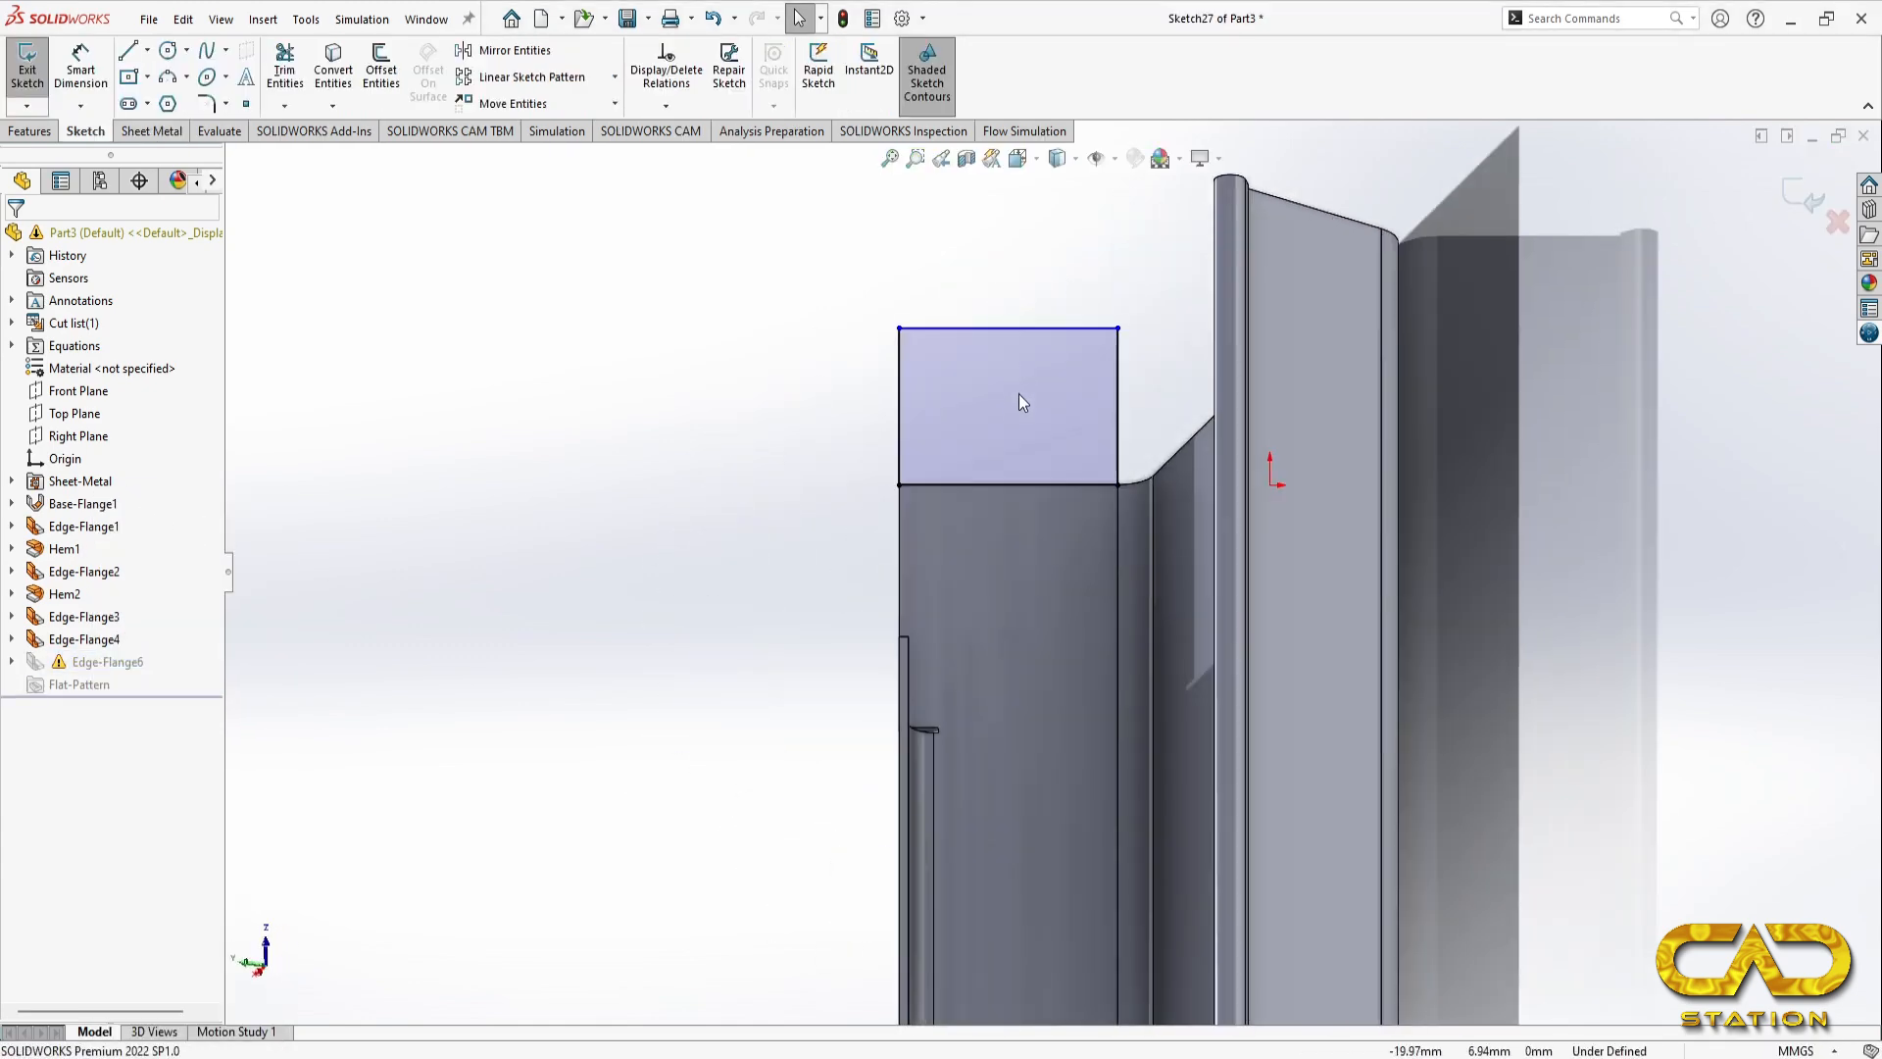
pyautogui.scroll(2, 1167, 660)
pyautogui.hotkey('ctrl', '7')
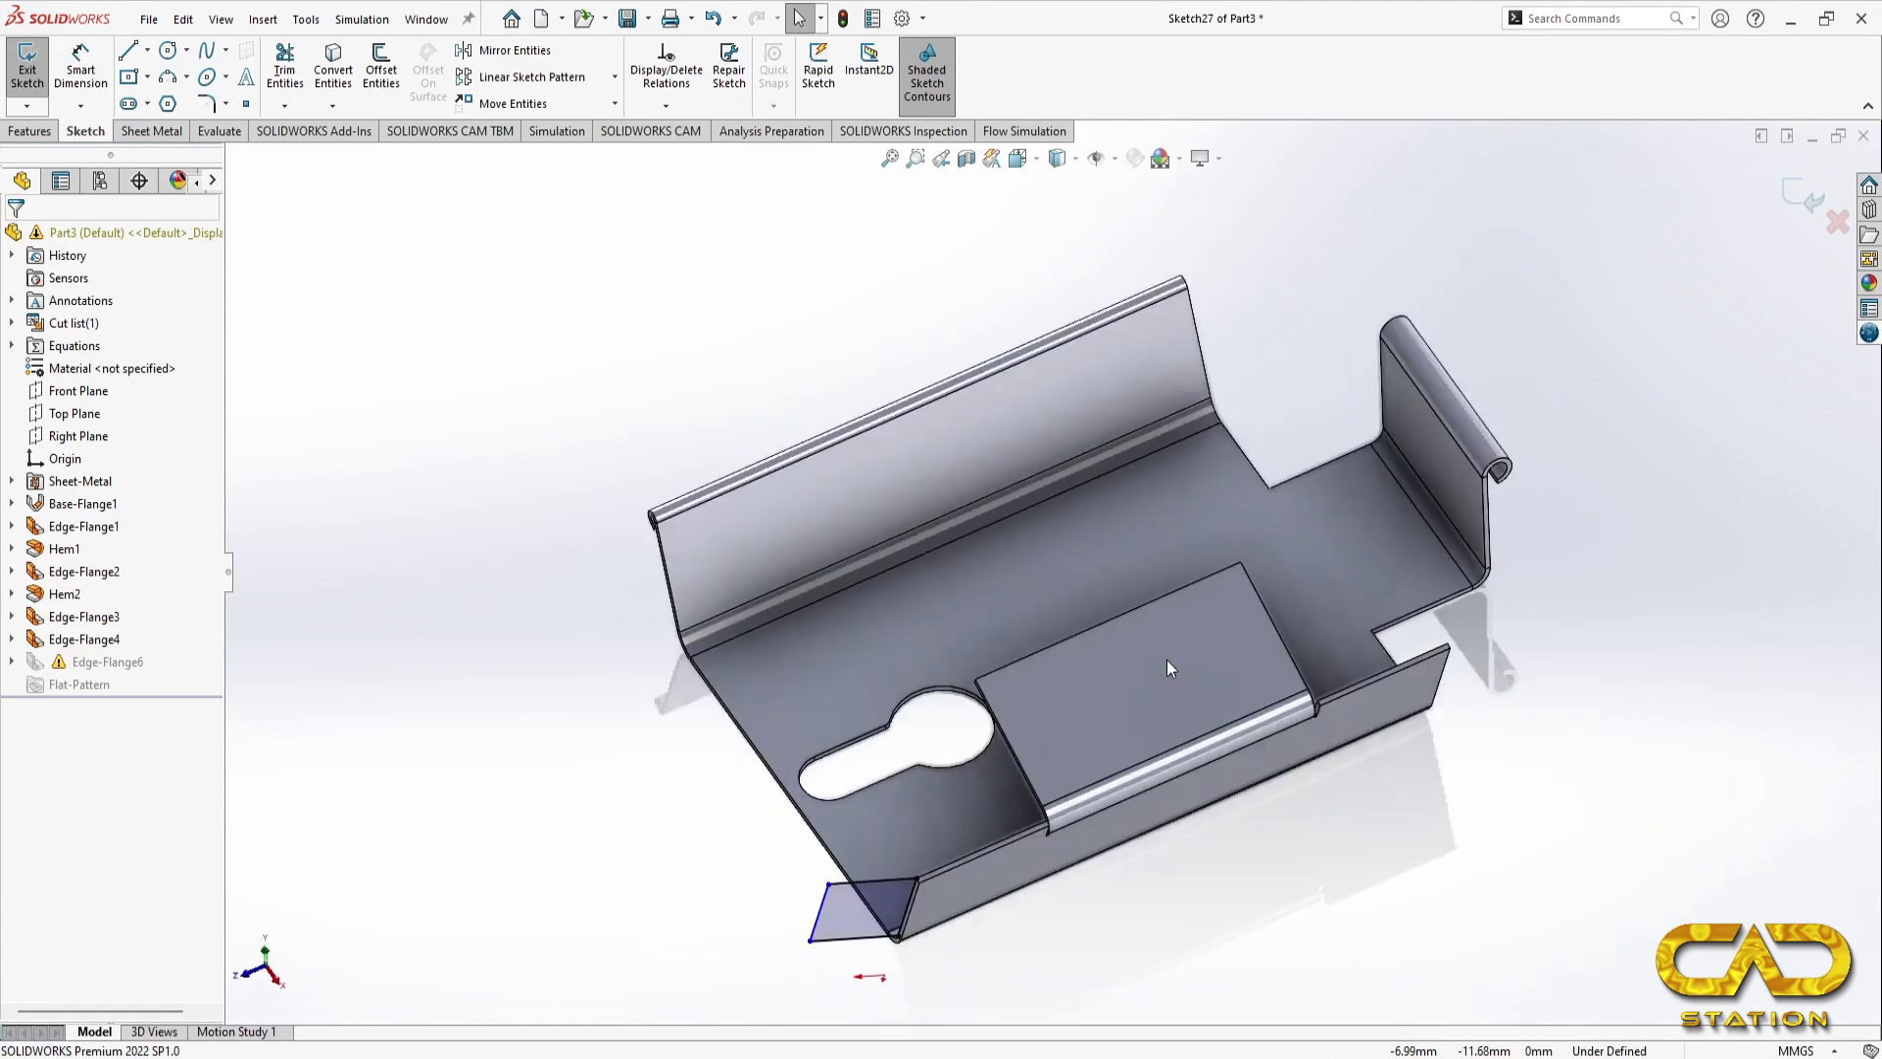
pyautogui.scroll(-2, 1038, 820)
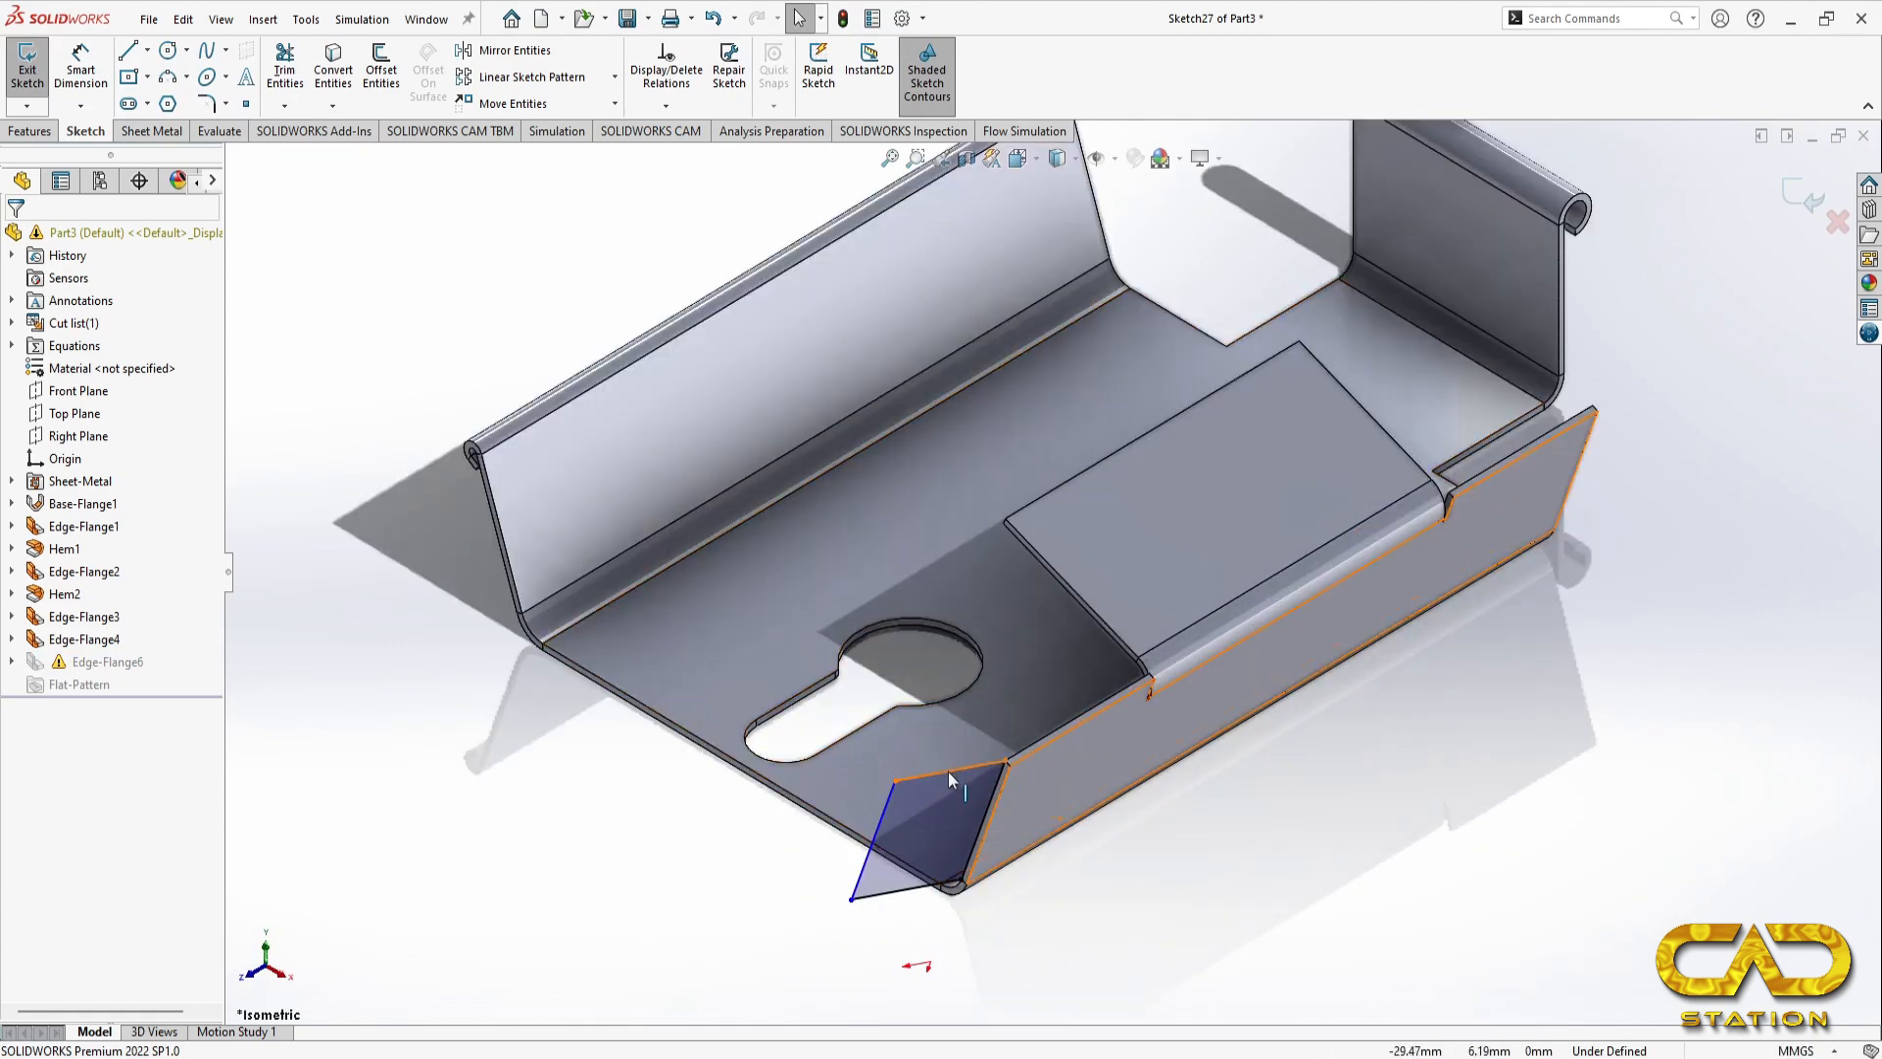
pyautogui.moveTo(949, 779); pyautogui.dragTo(938, 809)
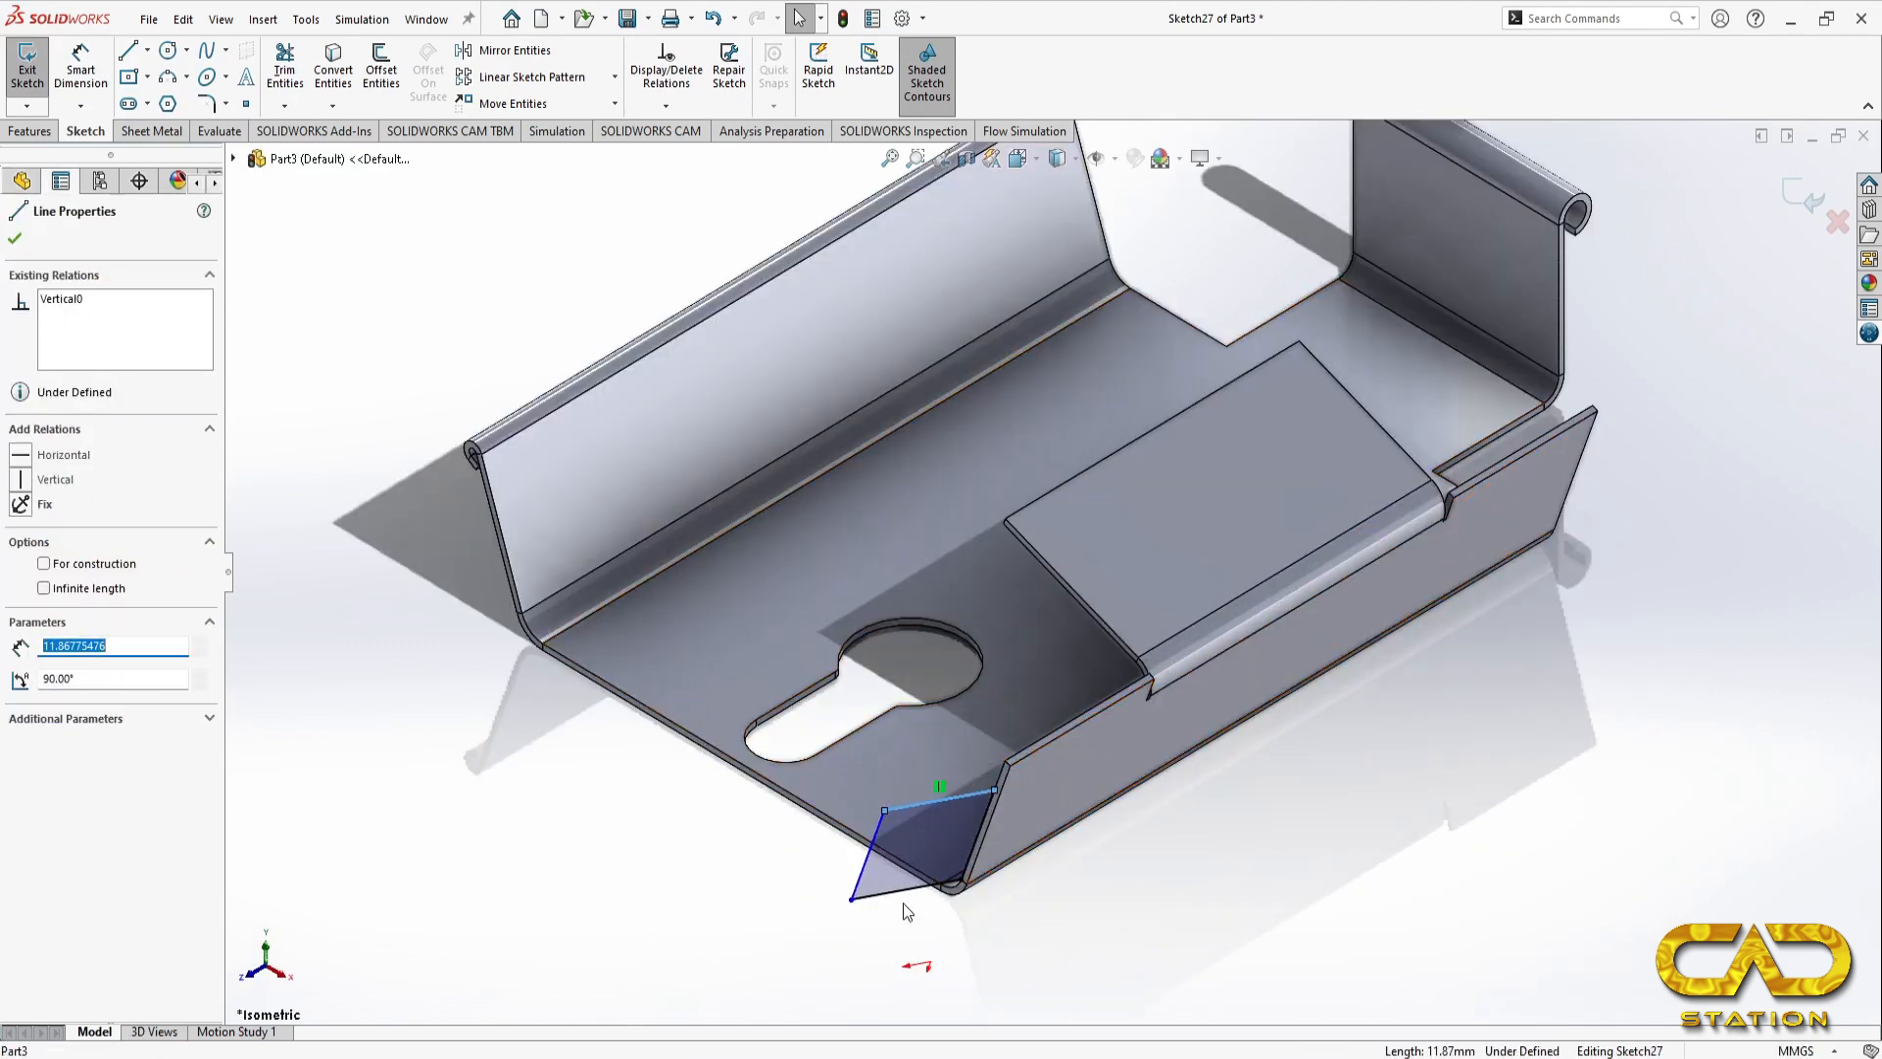
pyautogui.moveTo(907, 898); pyautogui.dragTo(907, 856)
pyautogui.click(1178, 925)
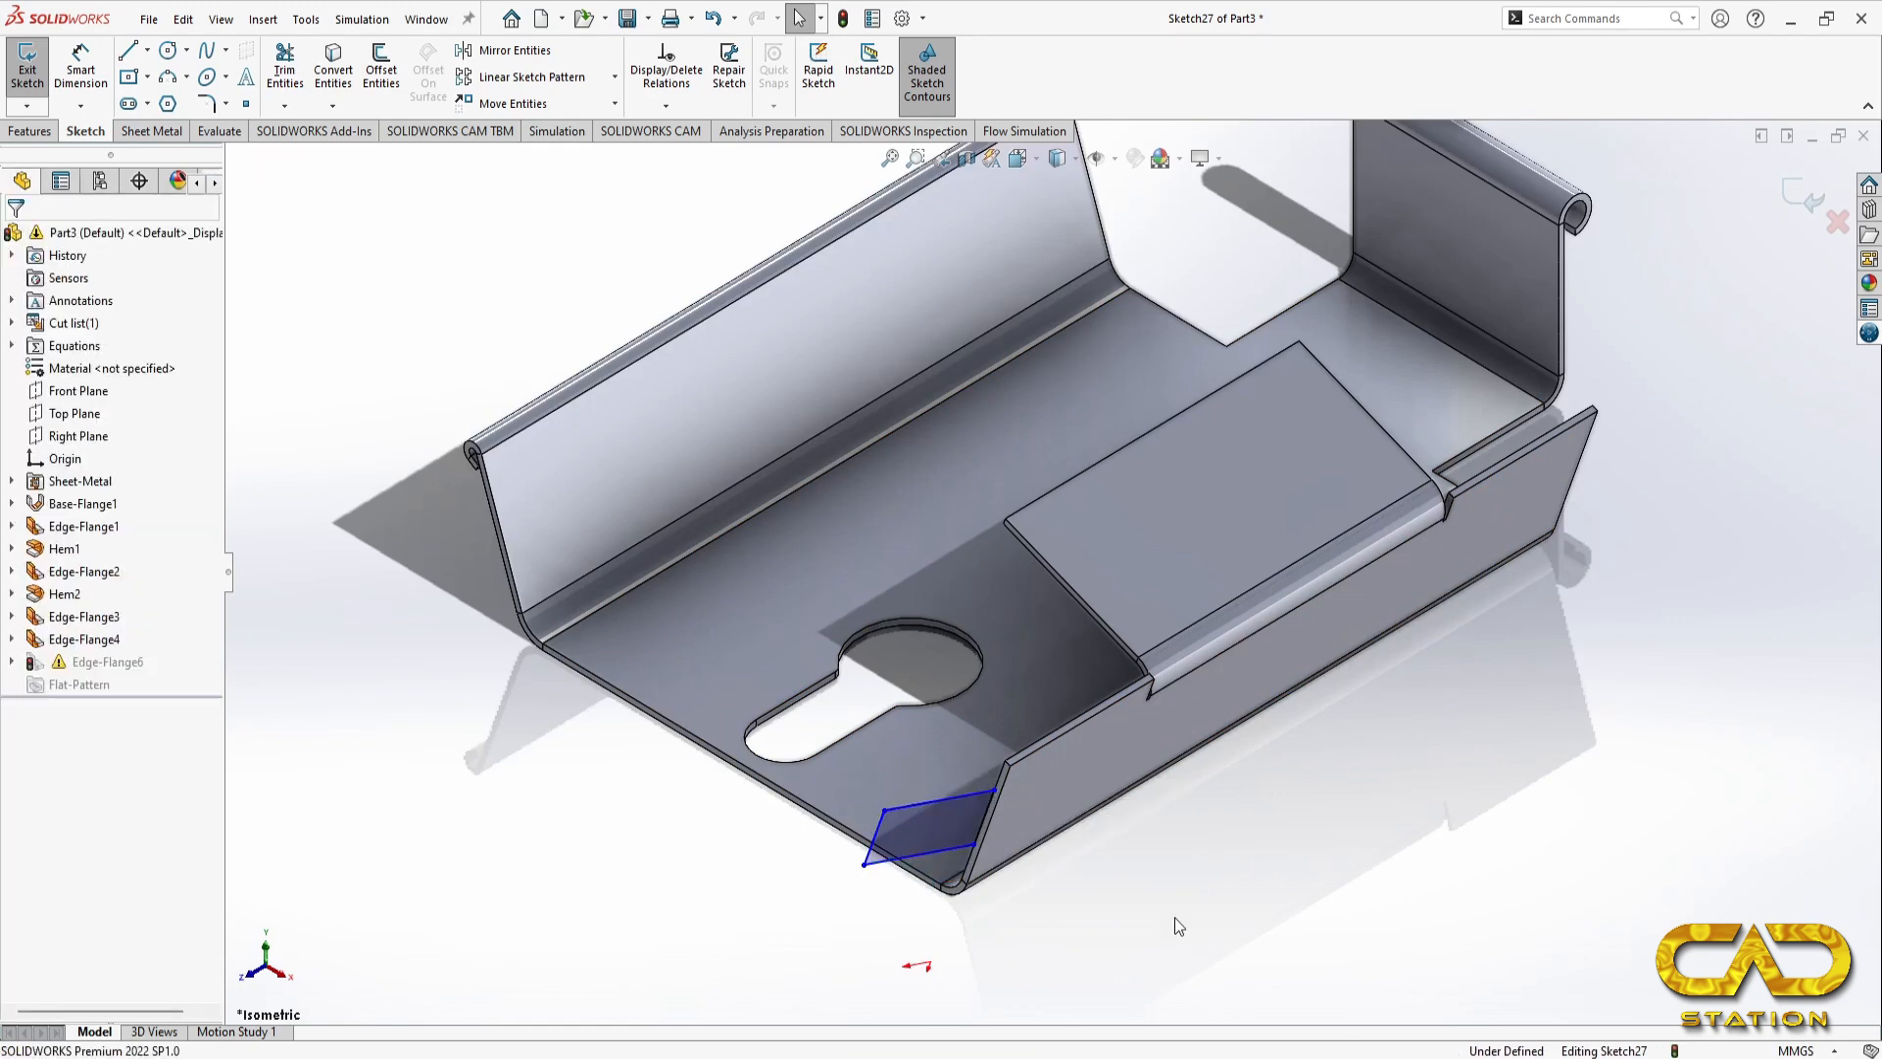
# Step: Dimension the gap between the side flange's upper edge and the end flange's profile as 3 mm
pyautogui.hotkey('ctrl', '8')
pyautogui.scroll(-4, 970, 262)
pyautogui.scroll(-3, 1048, 459)
pyautogui.scroll(4, 1014, 979)
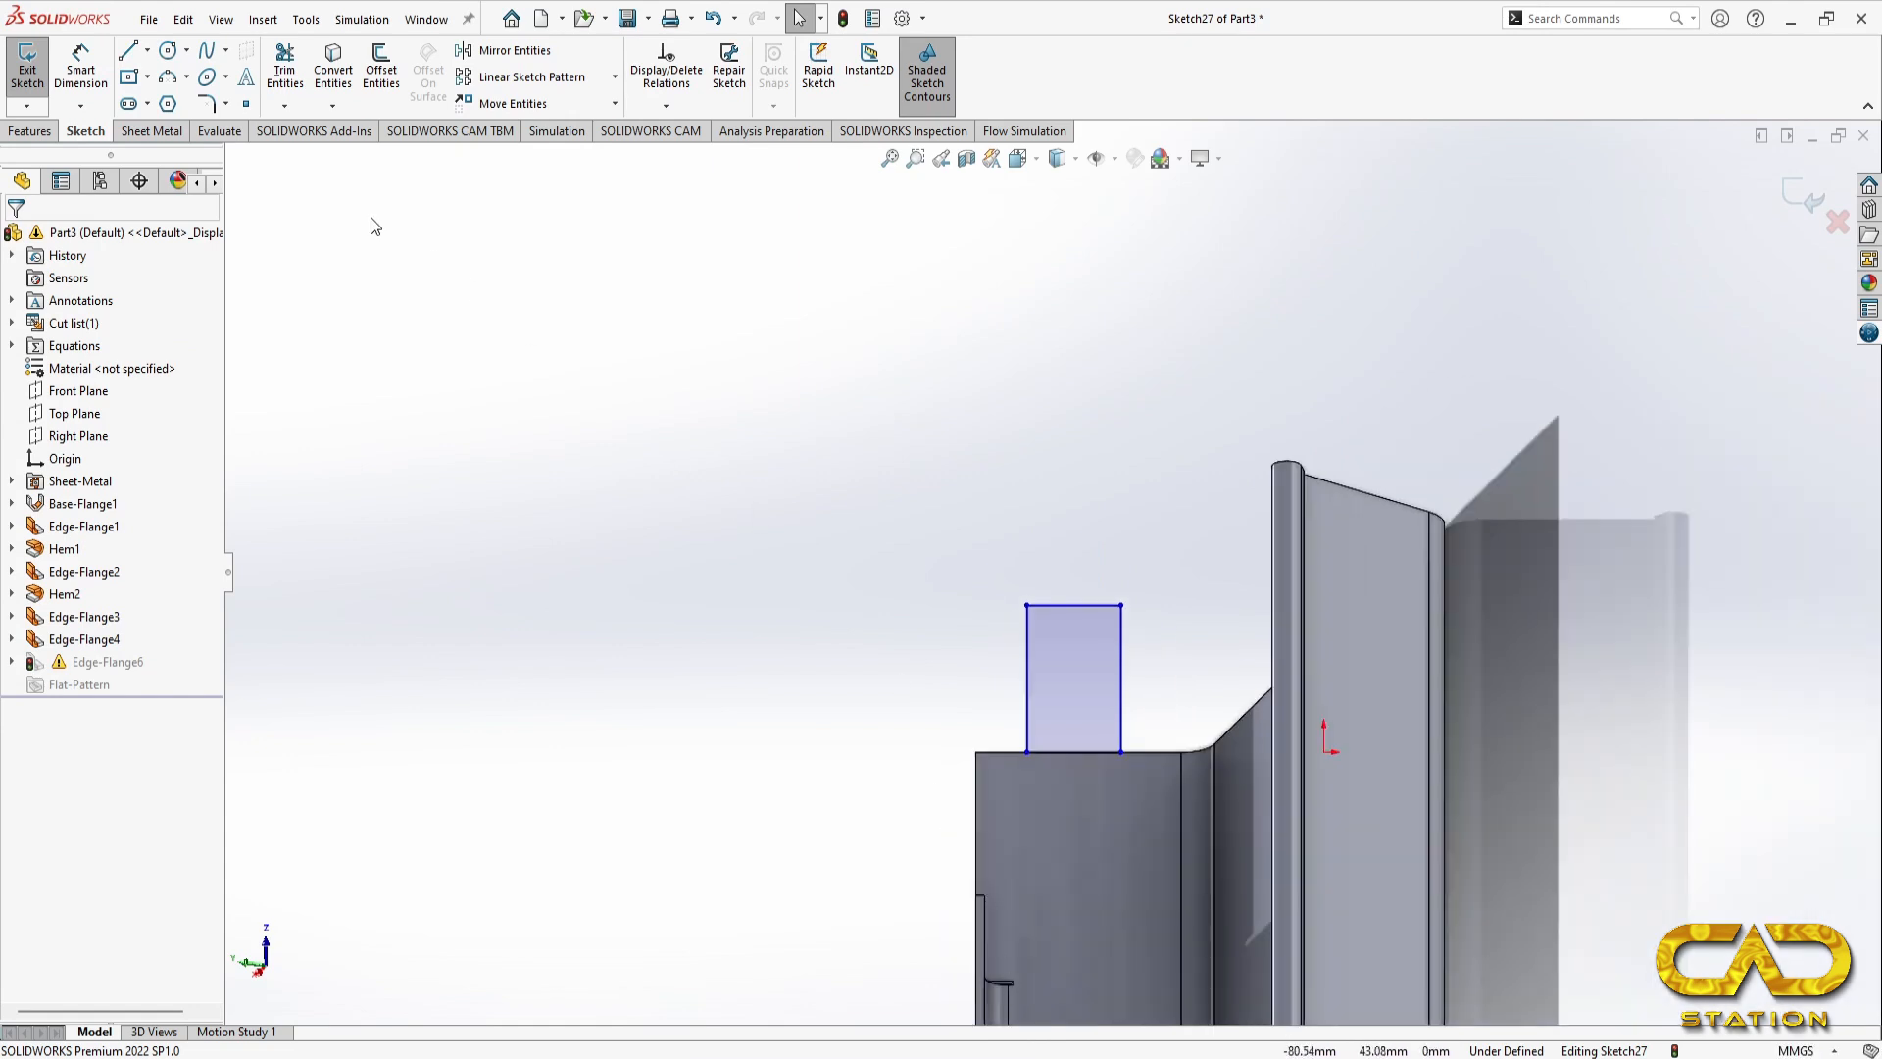
pyautogui.click(80, 69)
pyautogui.click(974, 829)
pyautogui.click(1027, 709)
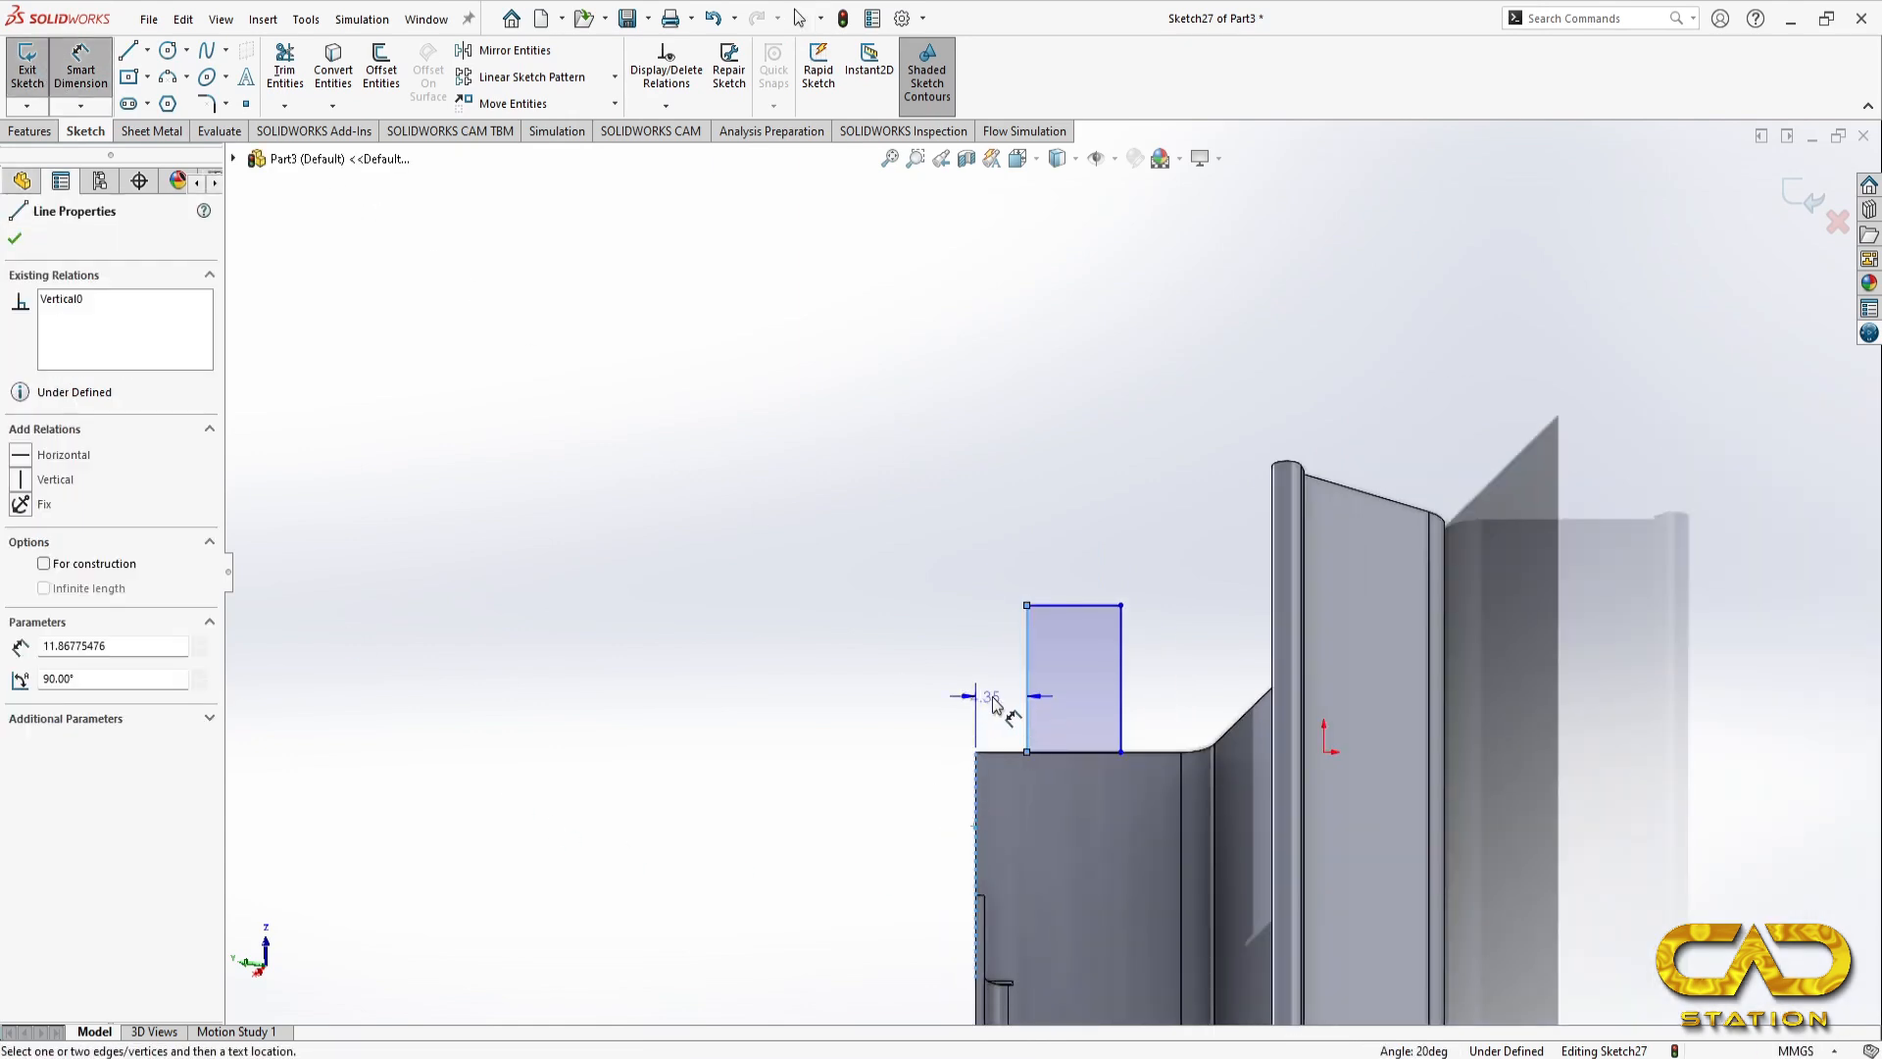
pyautogui.click(997, 696)
pyautogui.write('3')
pyautogui.press('Return')
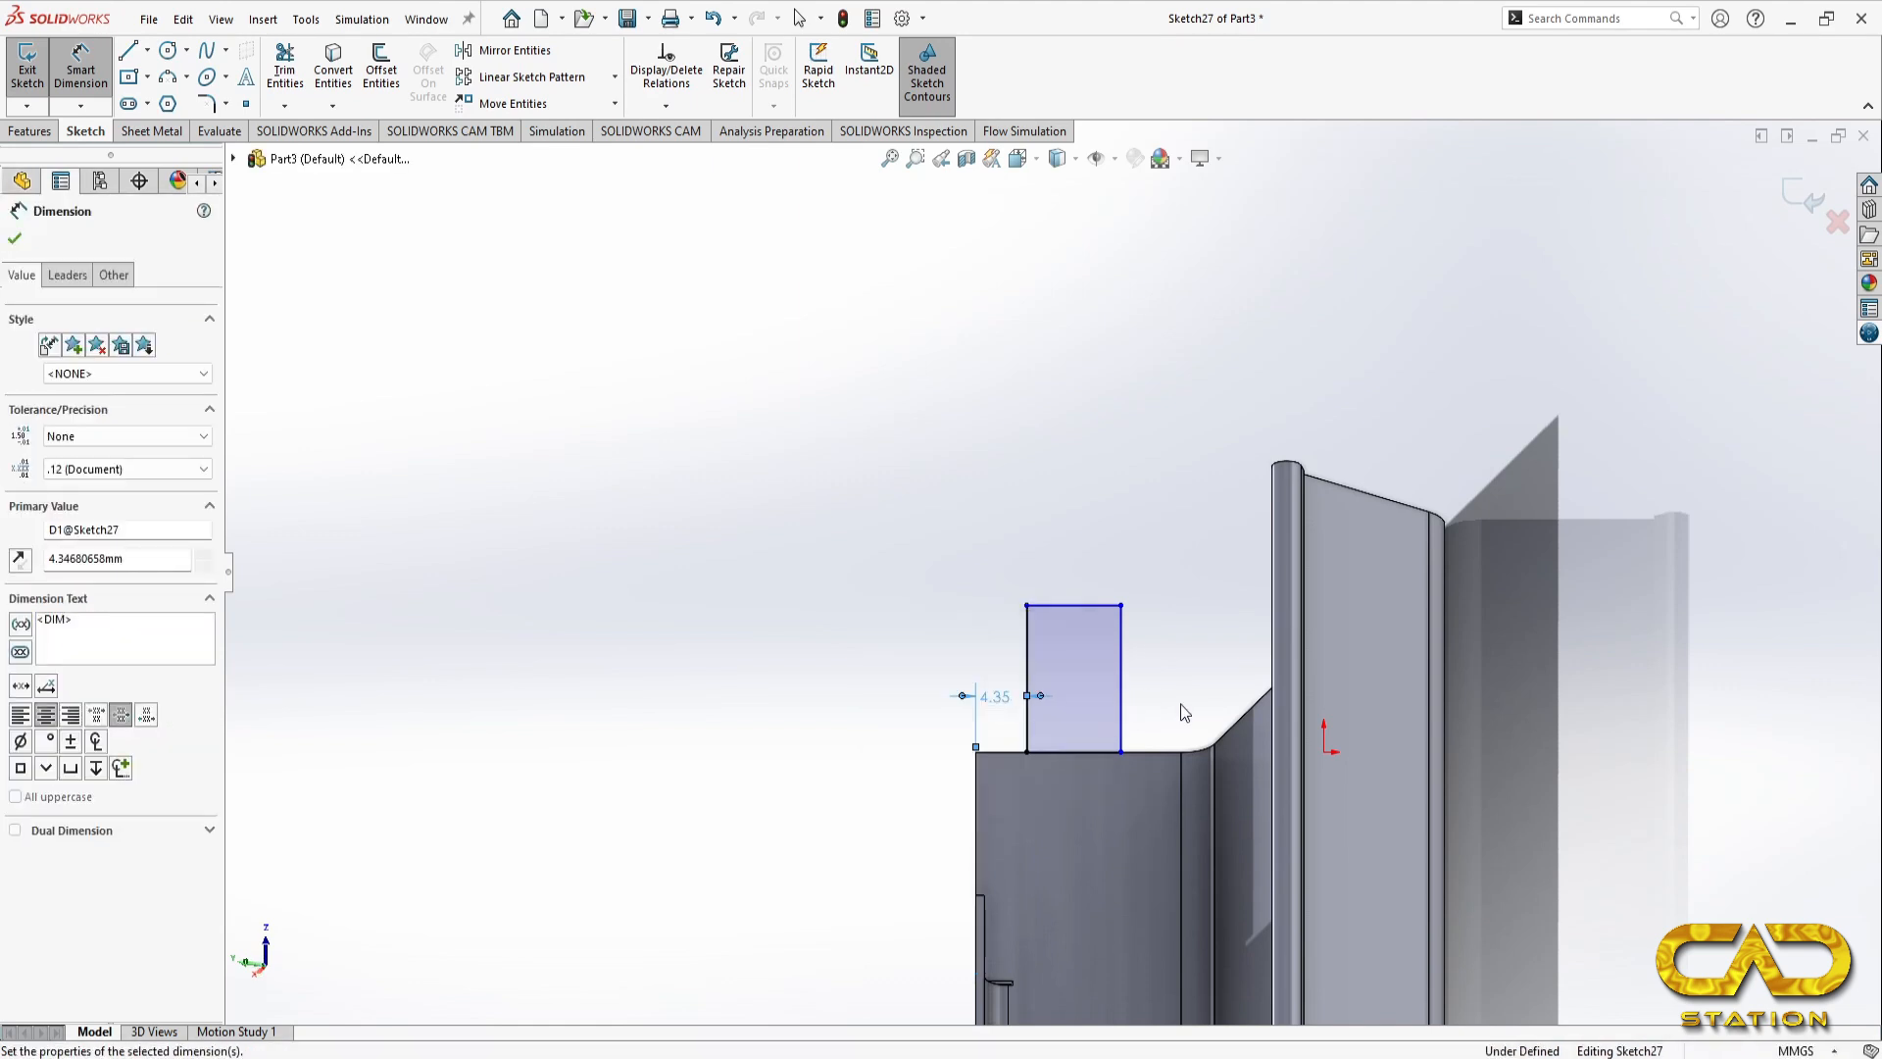
# Step: Try a 3 mm dimension between the end flange profile's lower edge and the far edge of the side flange's bend, and delete it
pyautogui.click(1121, 715)
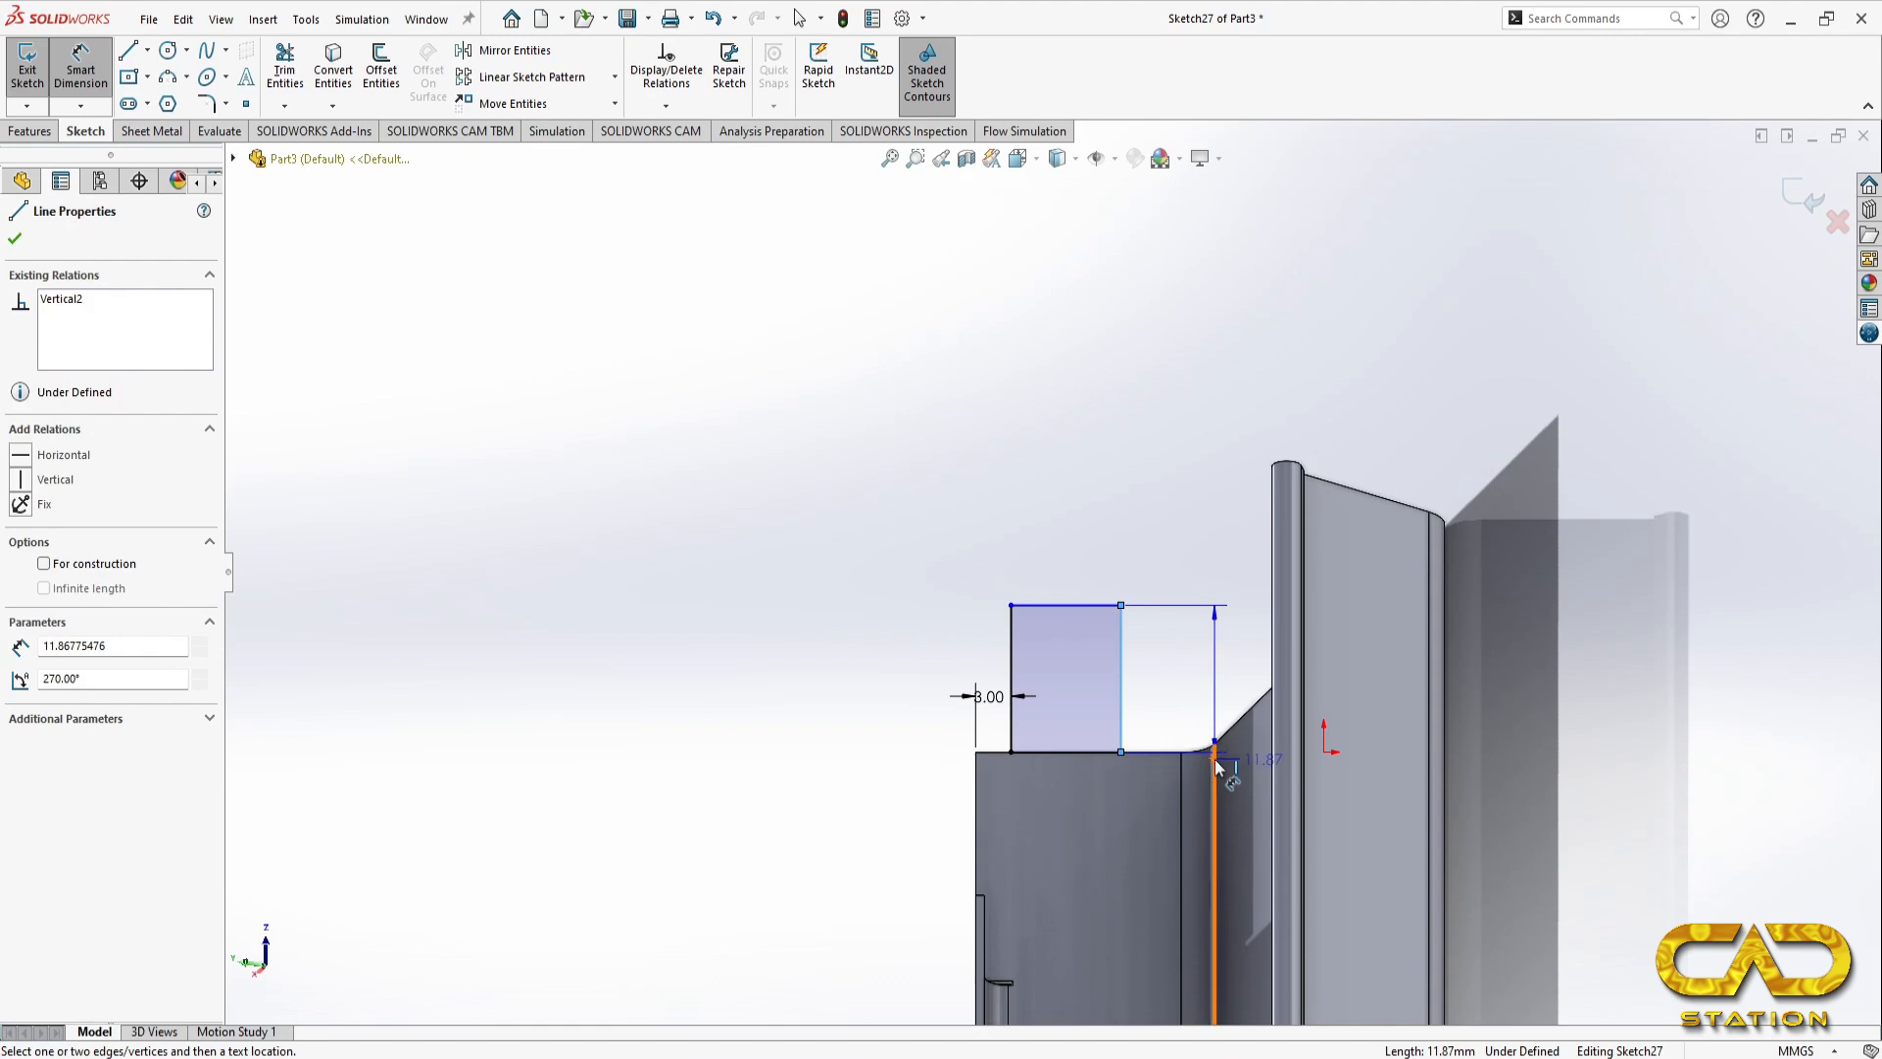
pyautogui.click(1217, 763)
pyautogui.click(1215, 706)
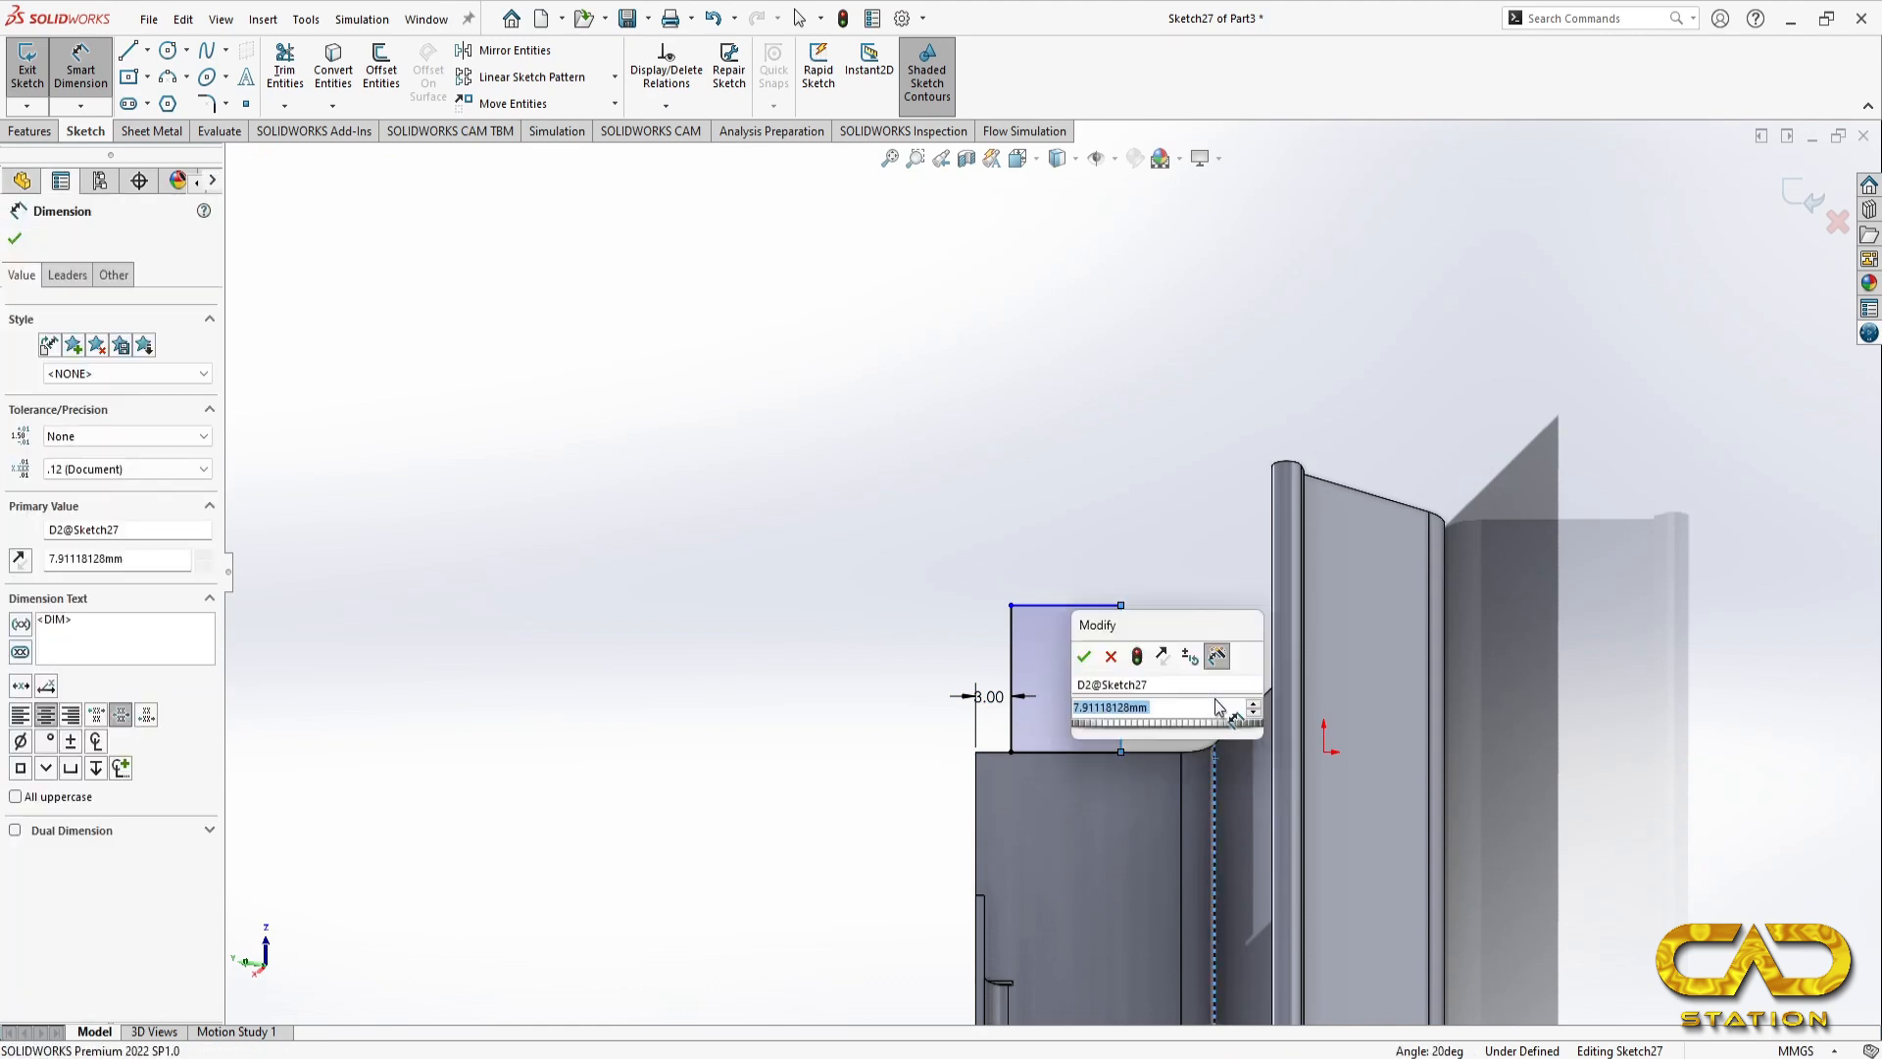
pyautogui.write('3')
pyautogui.press('Return')
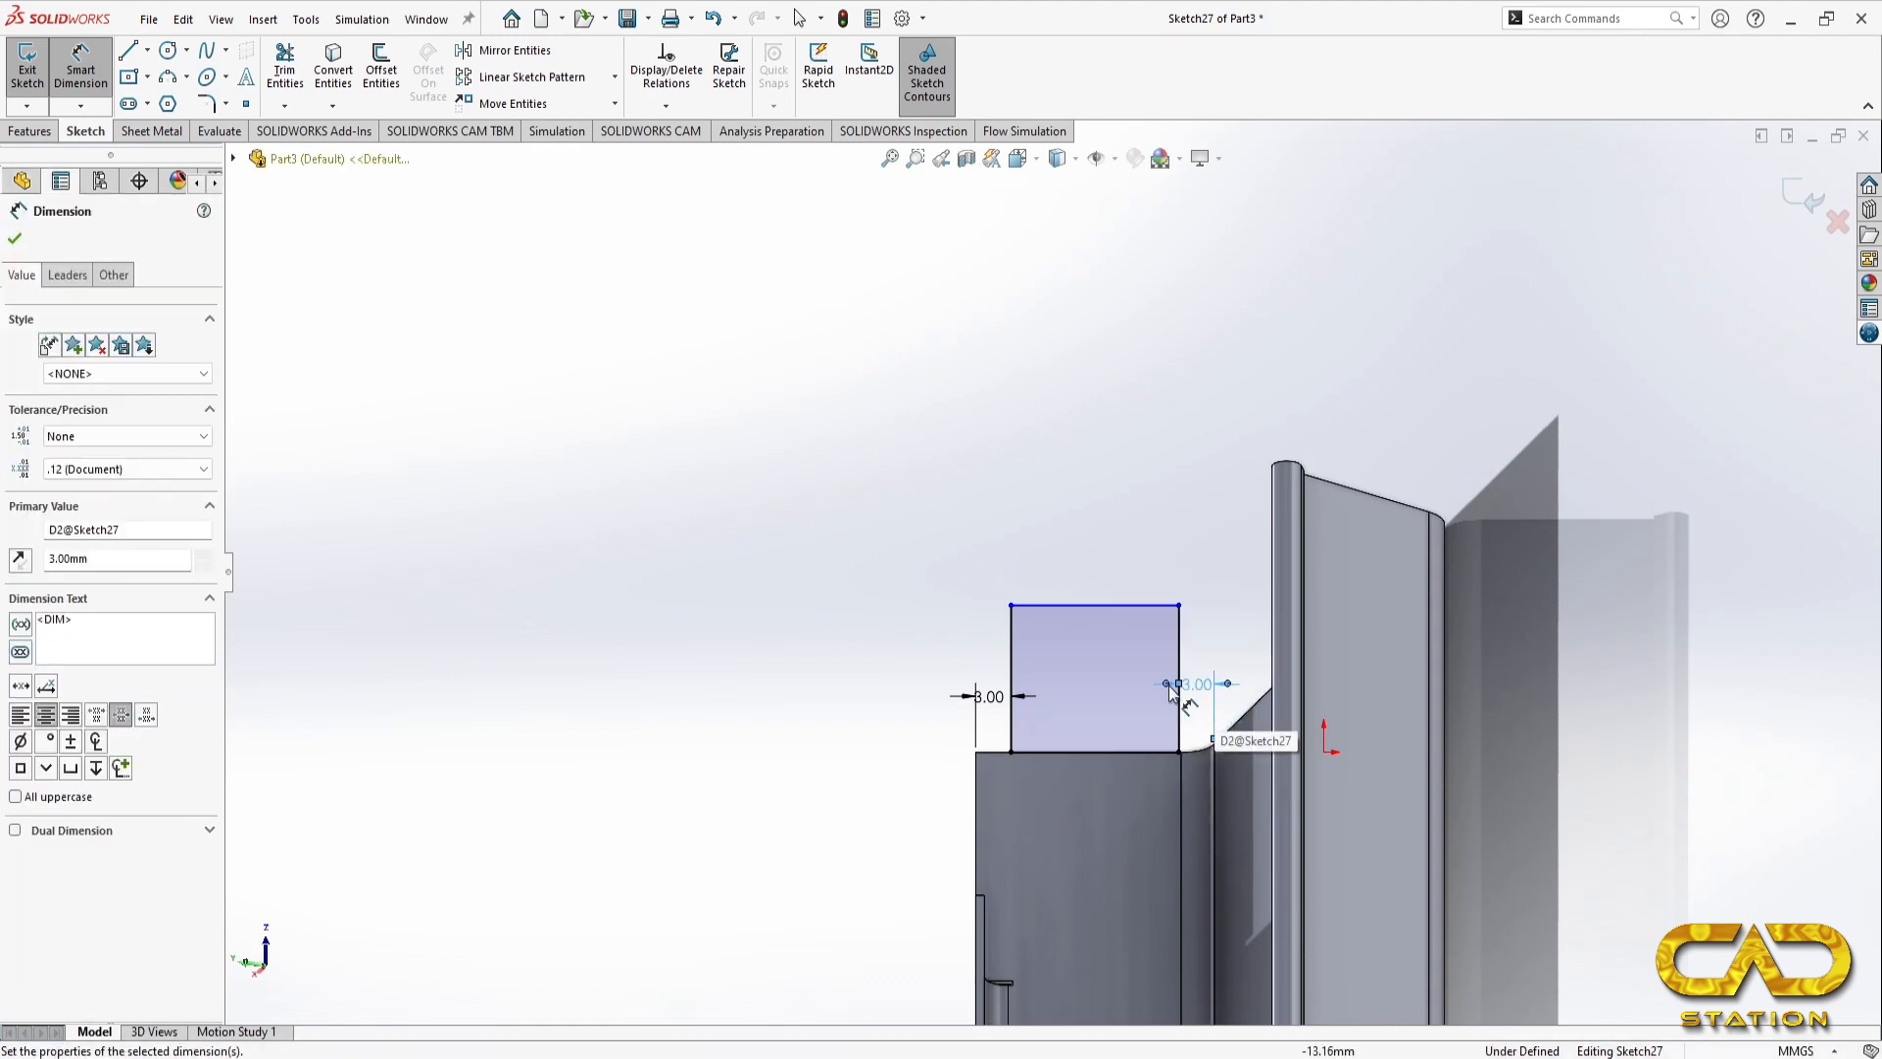
pyautogui.press('Delete')
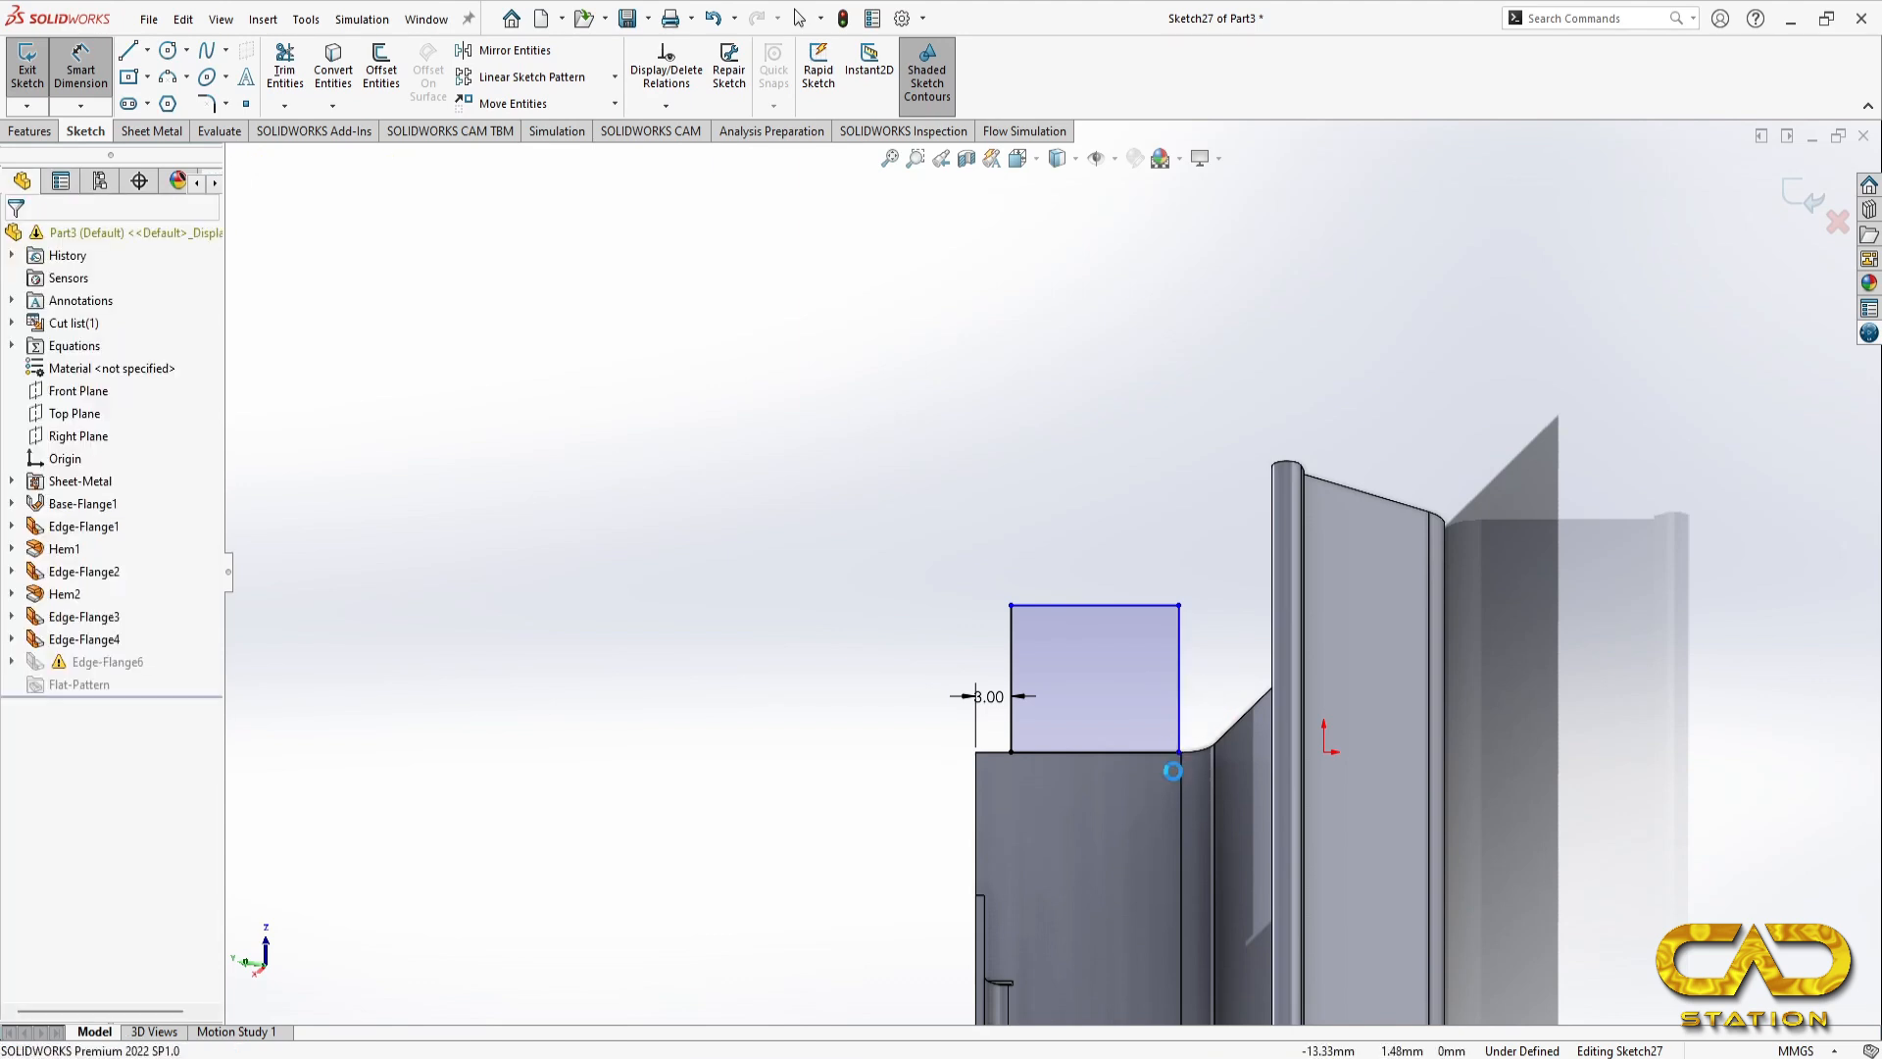
# Step: Dimension the gap between the end flange profile's lower edge and the near edge of the side flange's bend as 3 mm and finish the sketch
pyautogui.click(1185, 713)
pyautogui.click(1213, 697)
pyautogui.write('3')
pyautogui.press('Return')
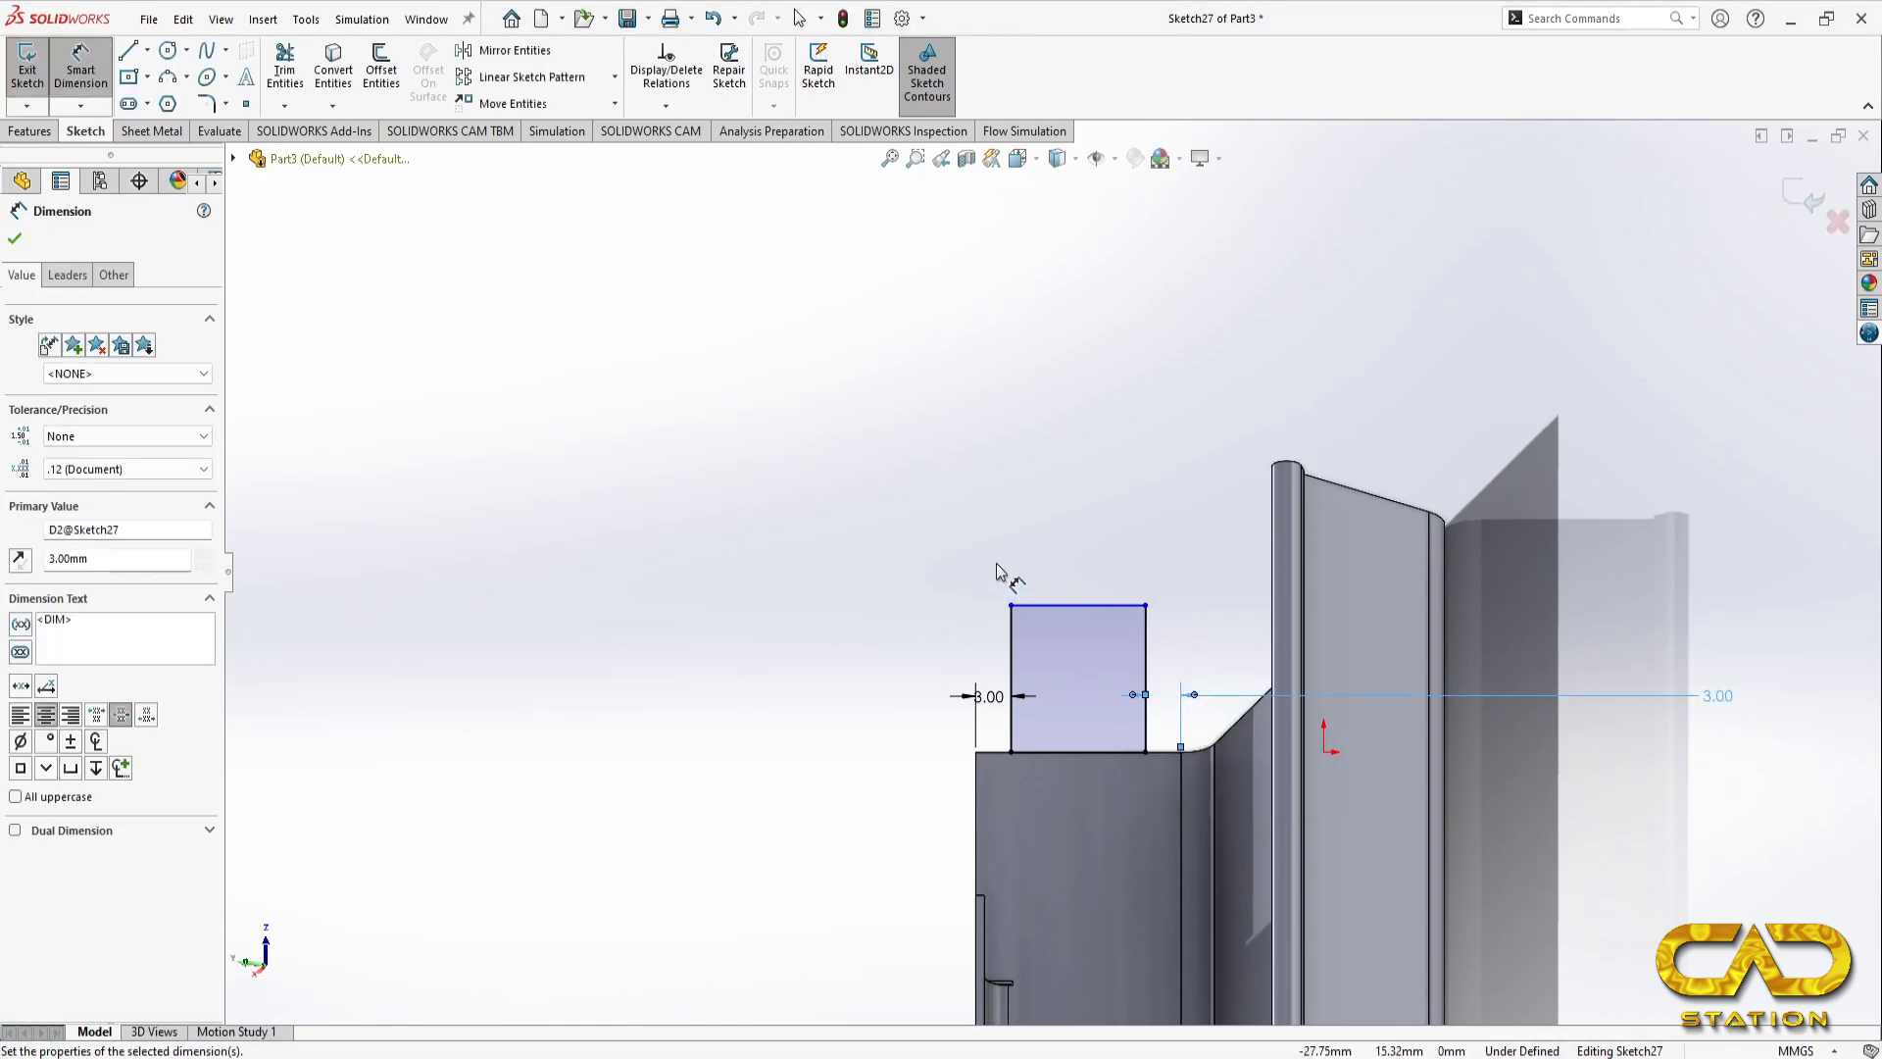
pyautogui.hotkey('ctrl', '7')
pyautogui.press('Escape')
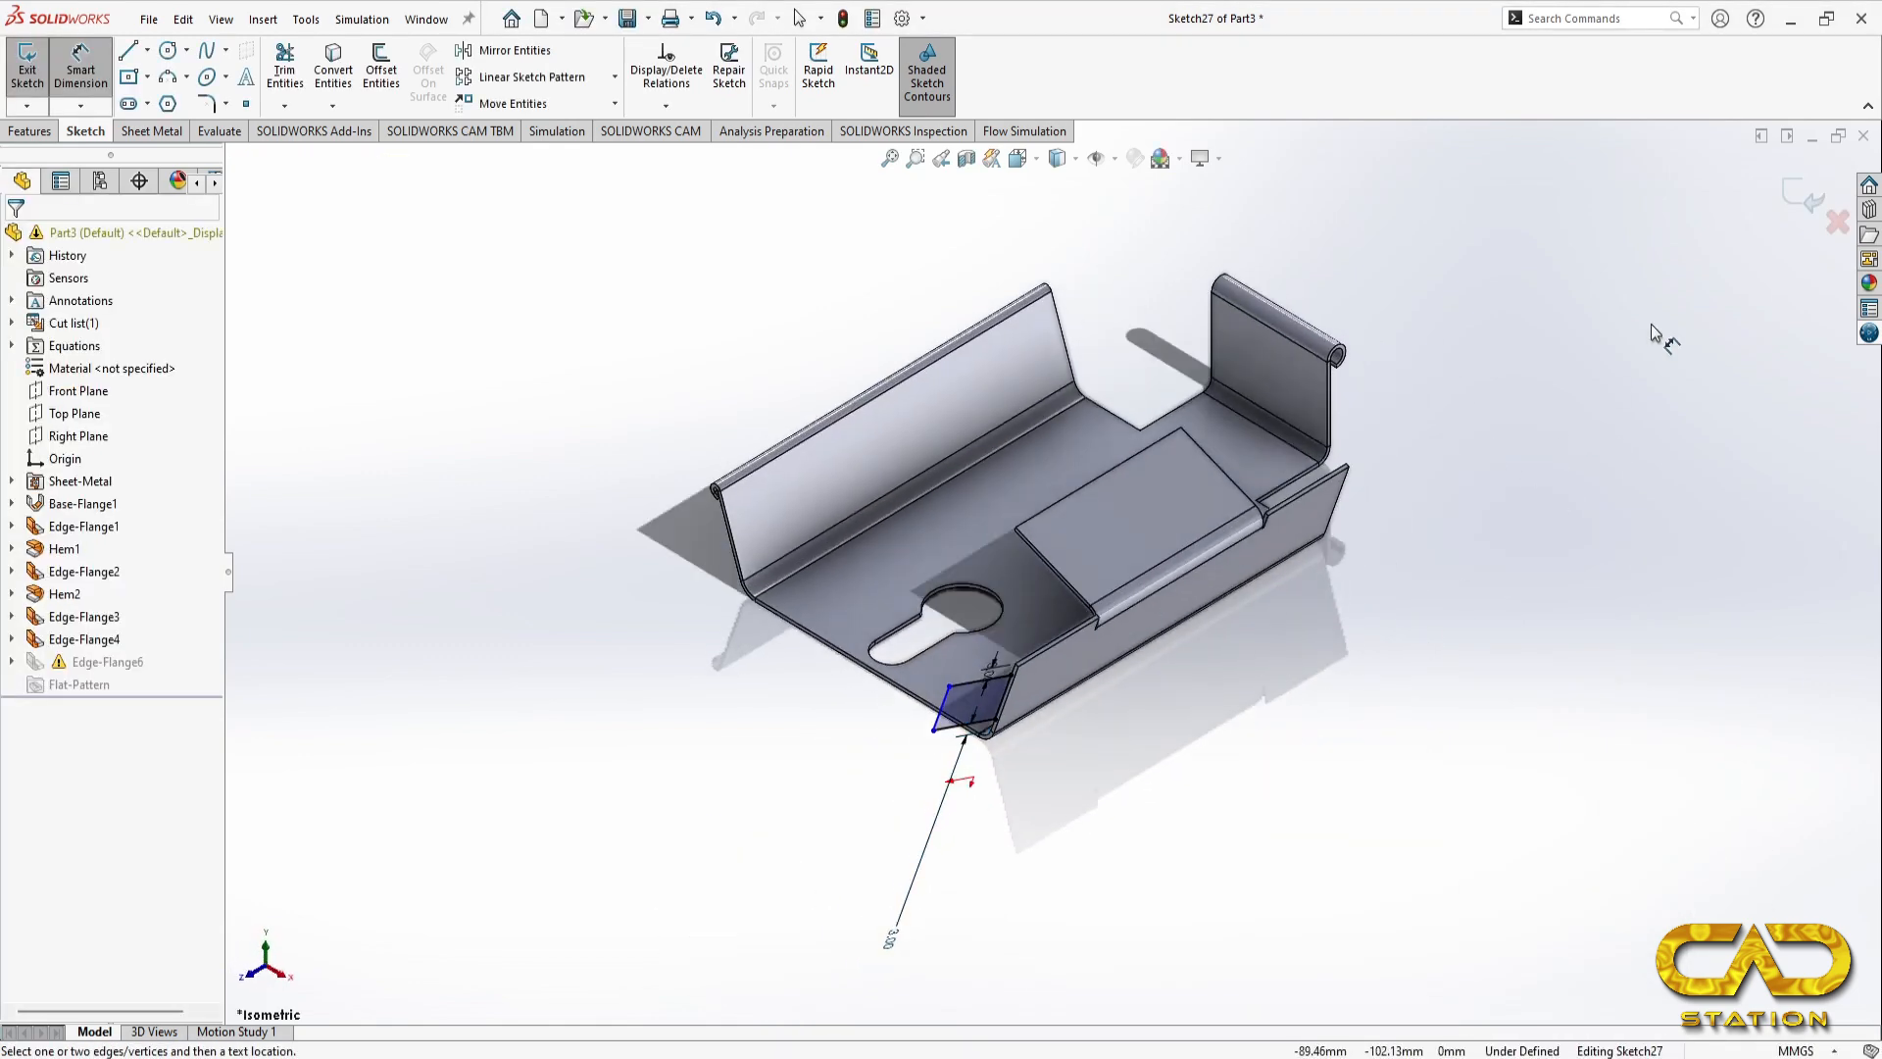
pyautogui.click(1803, 194)
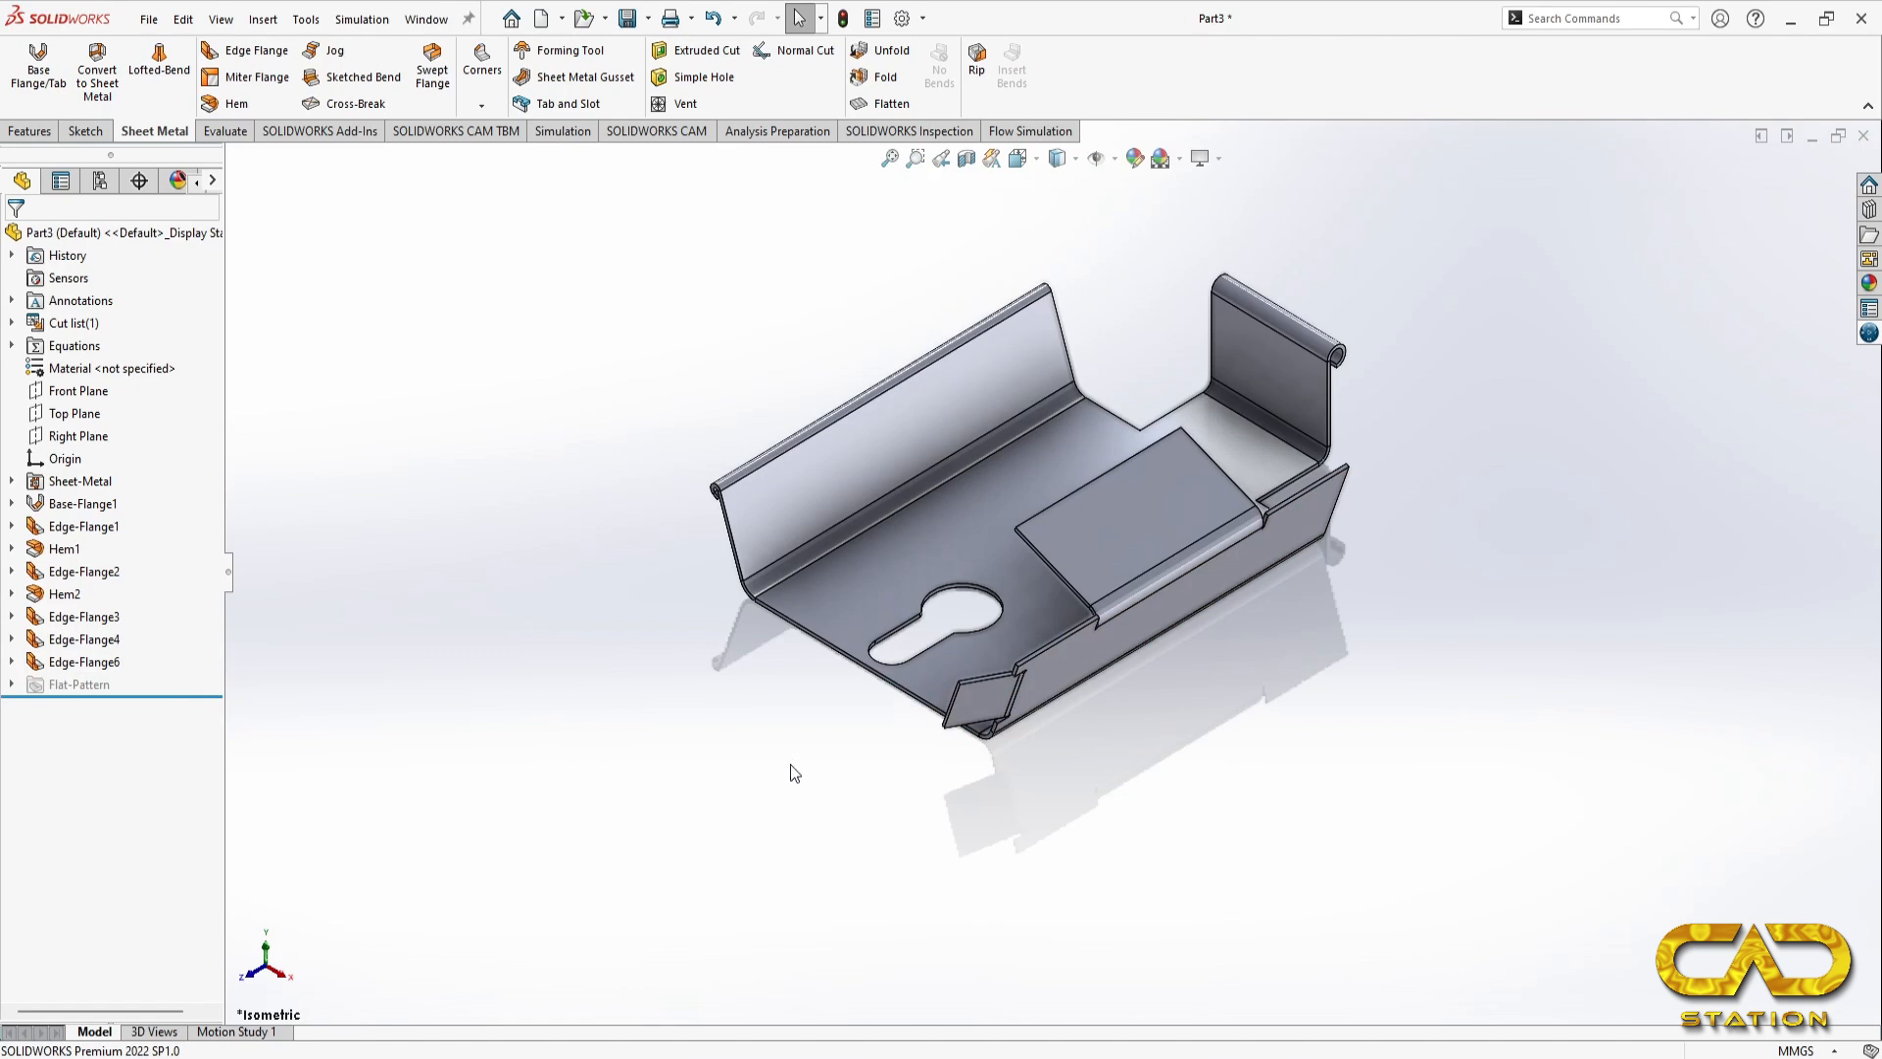
# Step: Turn the bracket to the same isometric direction as the pictorial view in the reference drawing and compare the two
pyautogui.press('f')
pyautogui.moveTo(1123, 880); pyautogui.dragTo(1156, 714, button='middle')
pyautogui.hotkey('ctrl', '7')
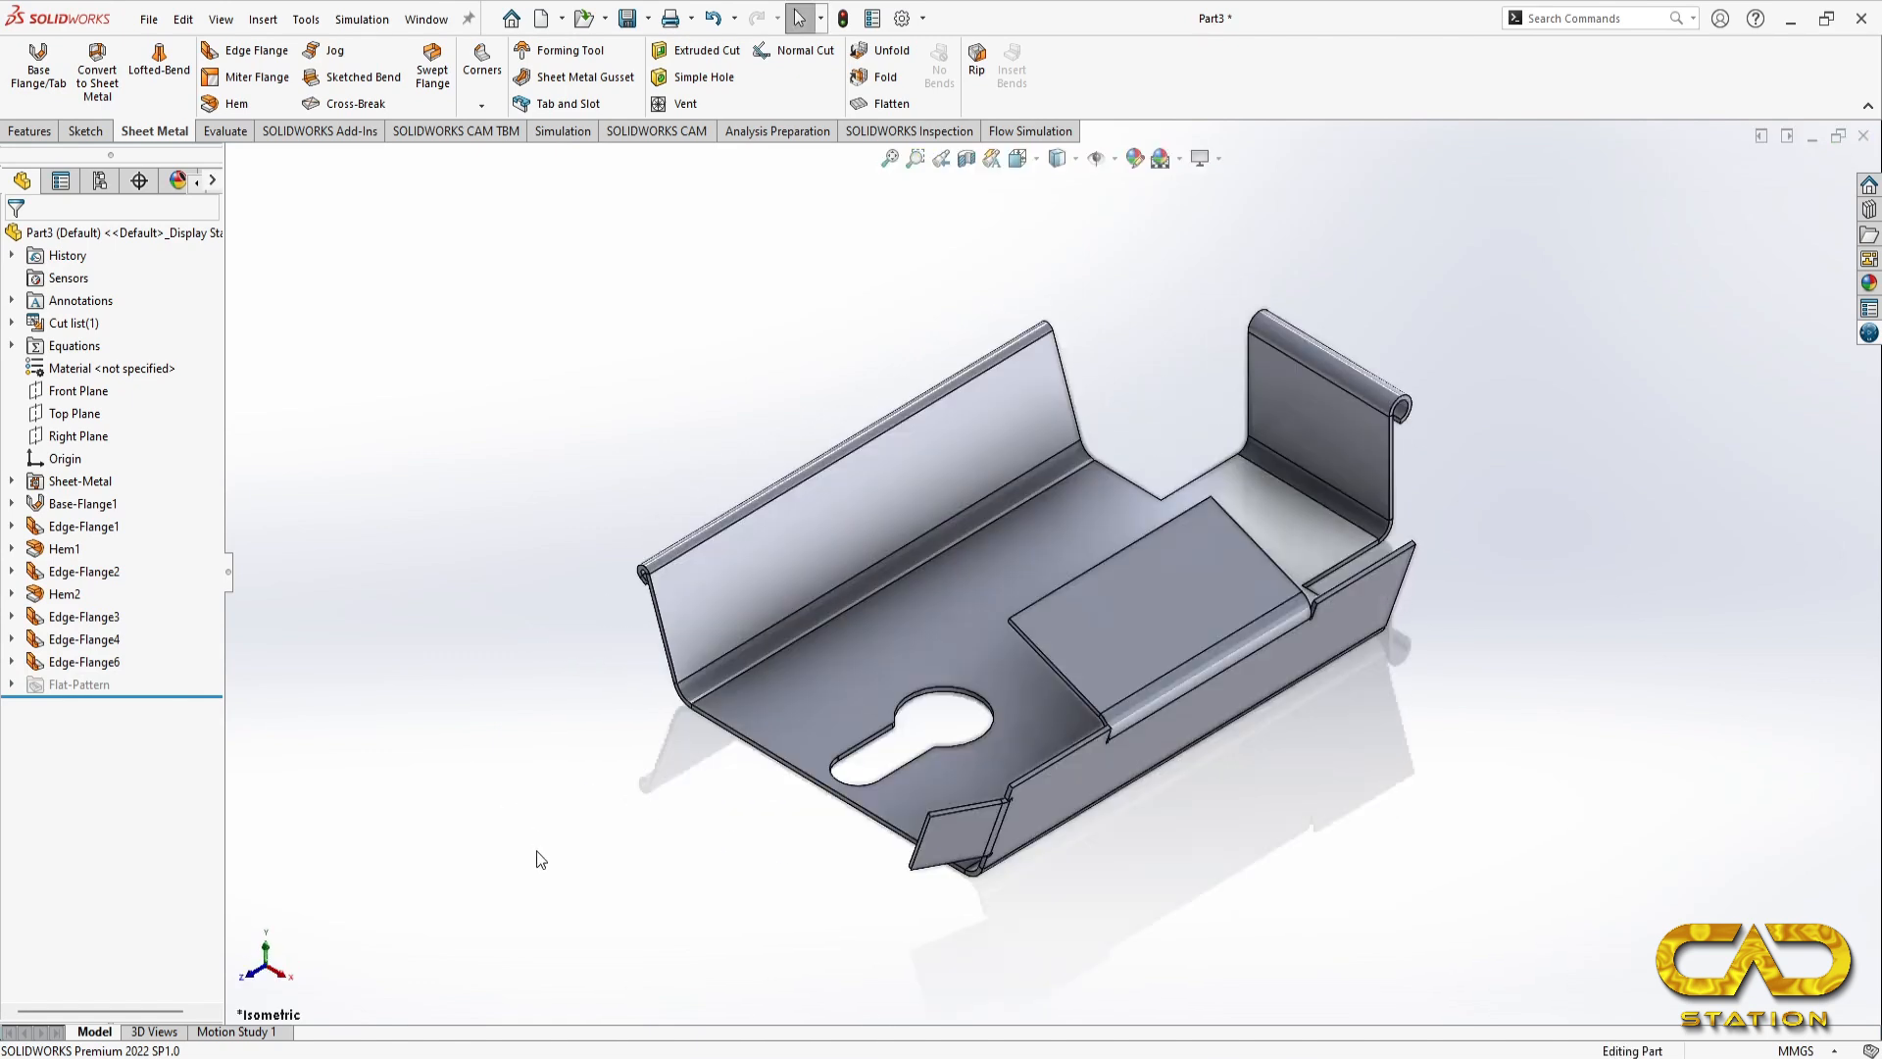
pyautogui.press('space')
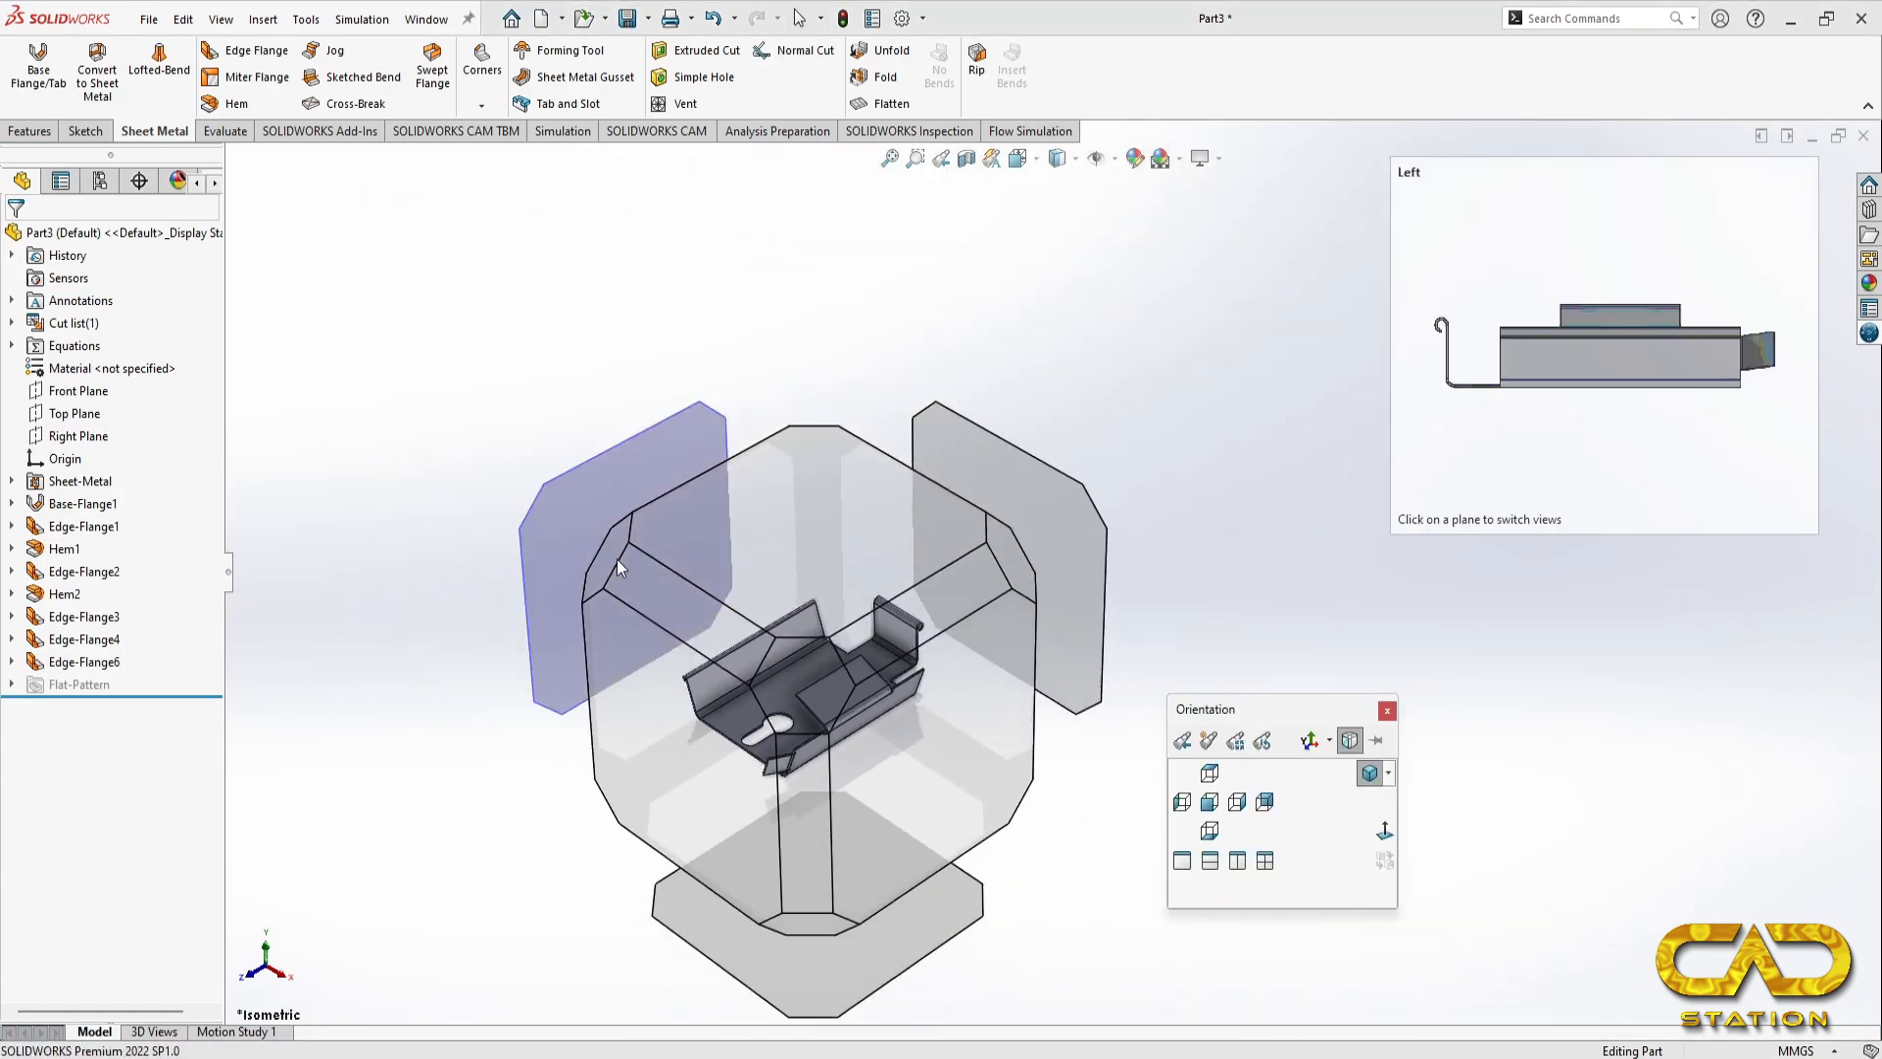
pyautogui.click(616, 559)
pyautogui.hotkey('alt', 'Tab')
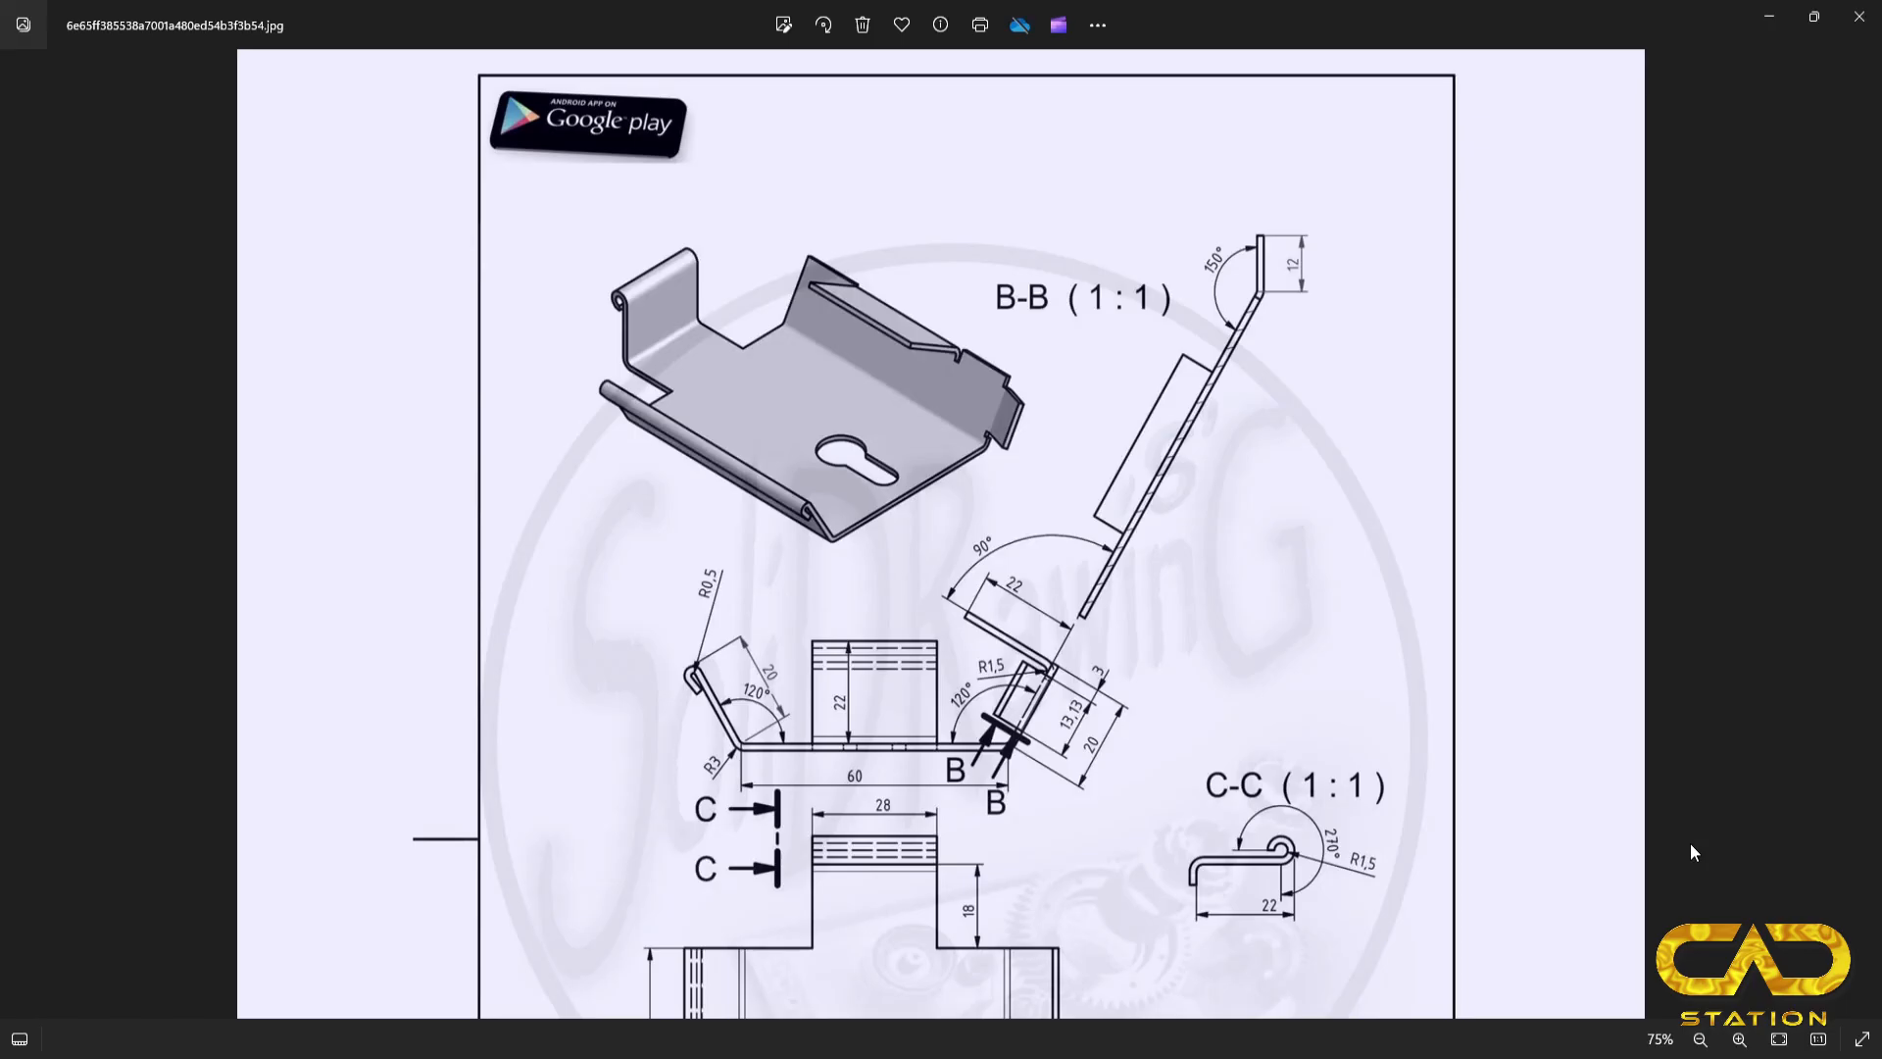
pyautogui.hotkey('alt', 'Tab')
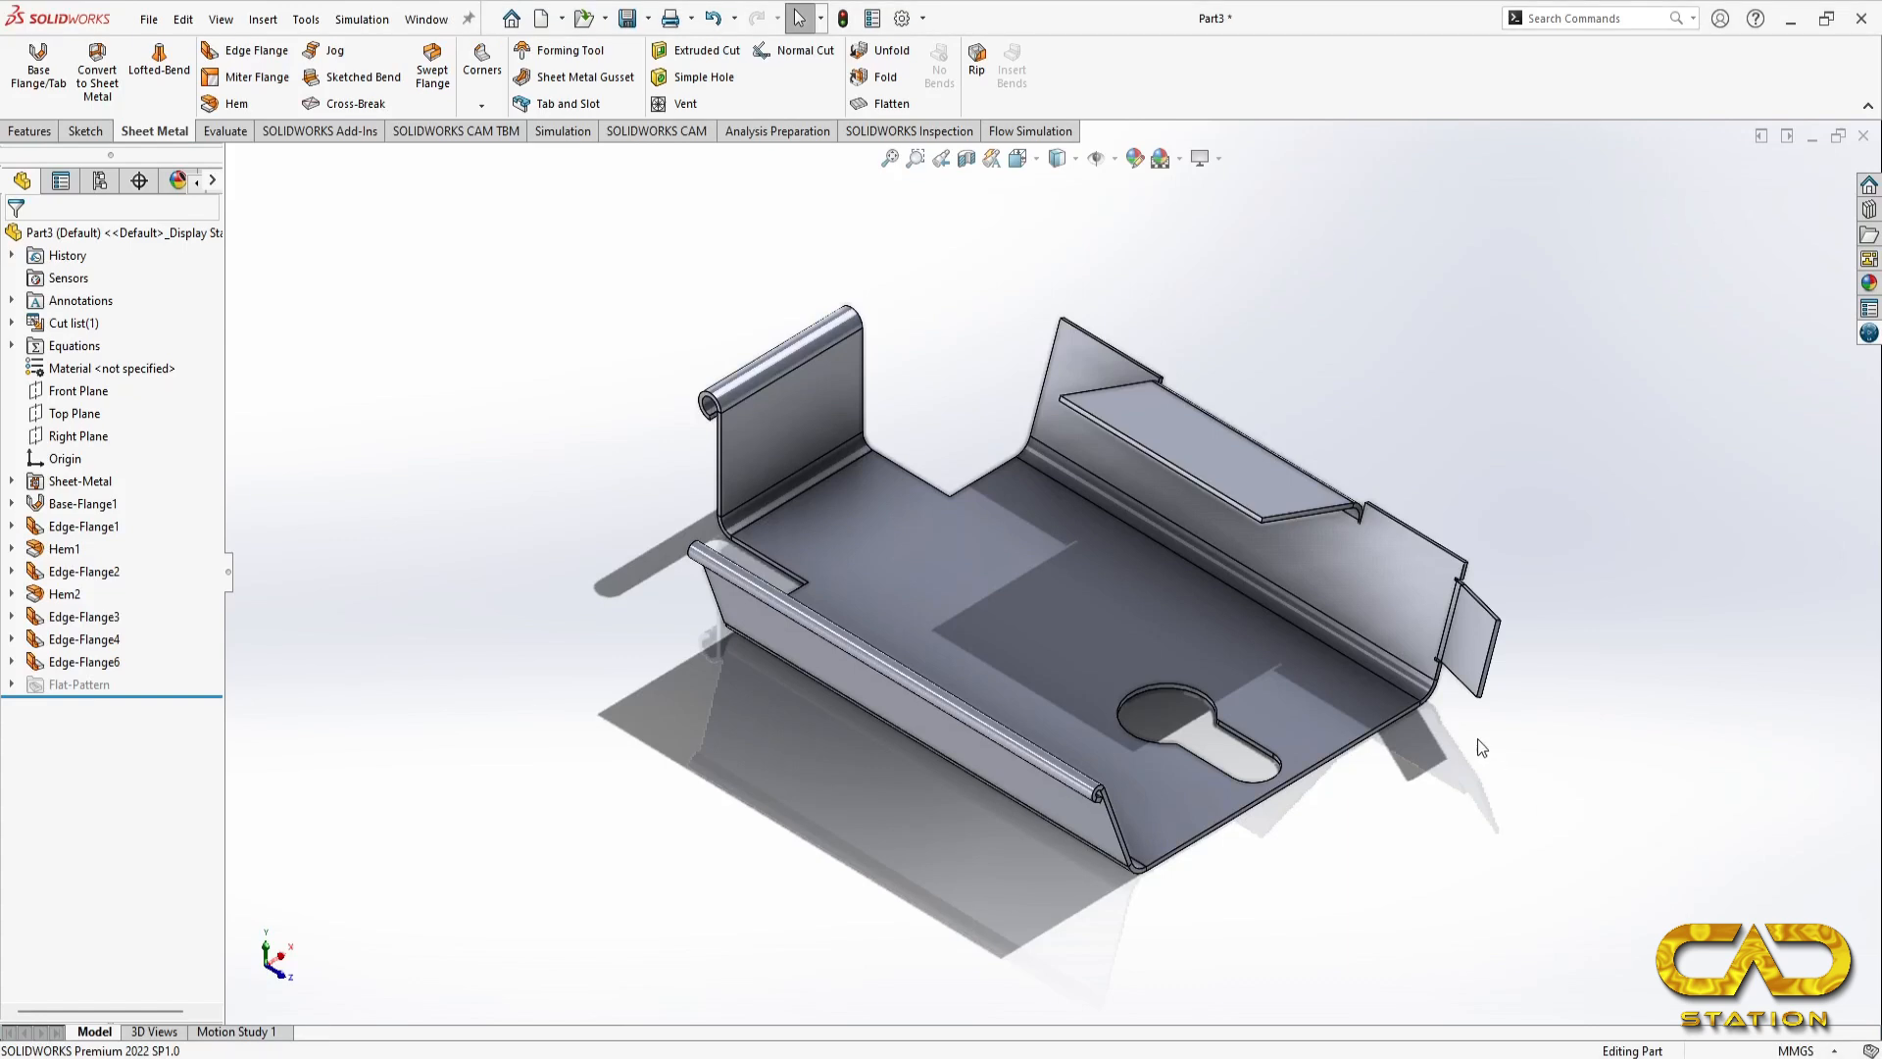
# Step: Apply a light green colour to the whole part
pyautogui.click(1134, 158)
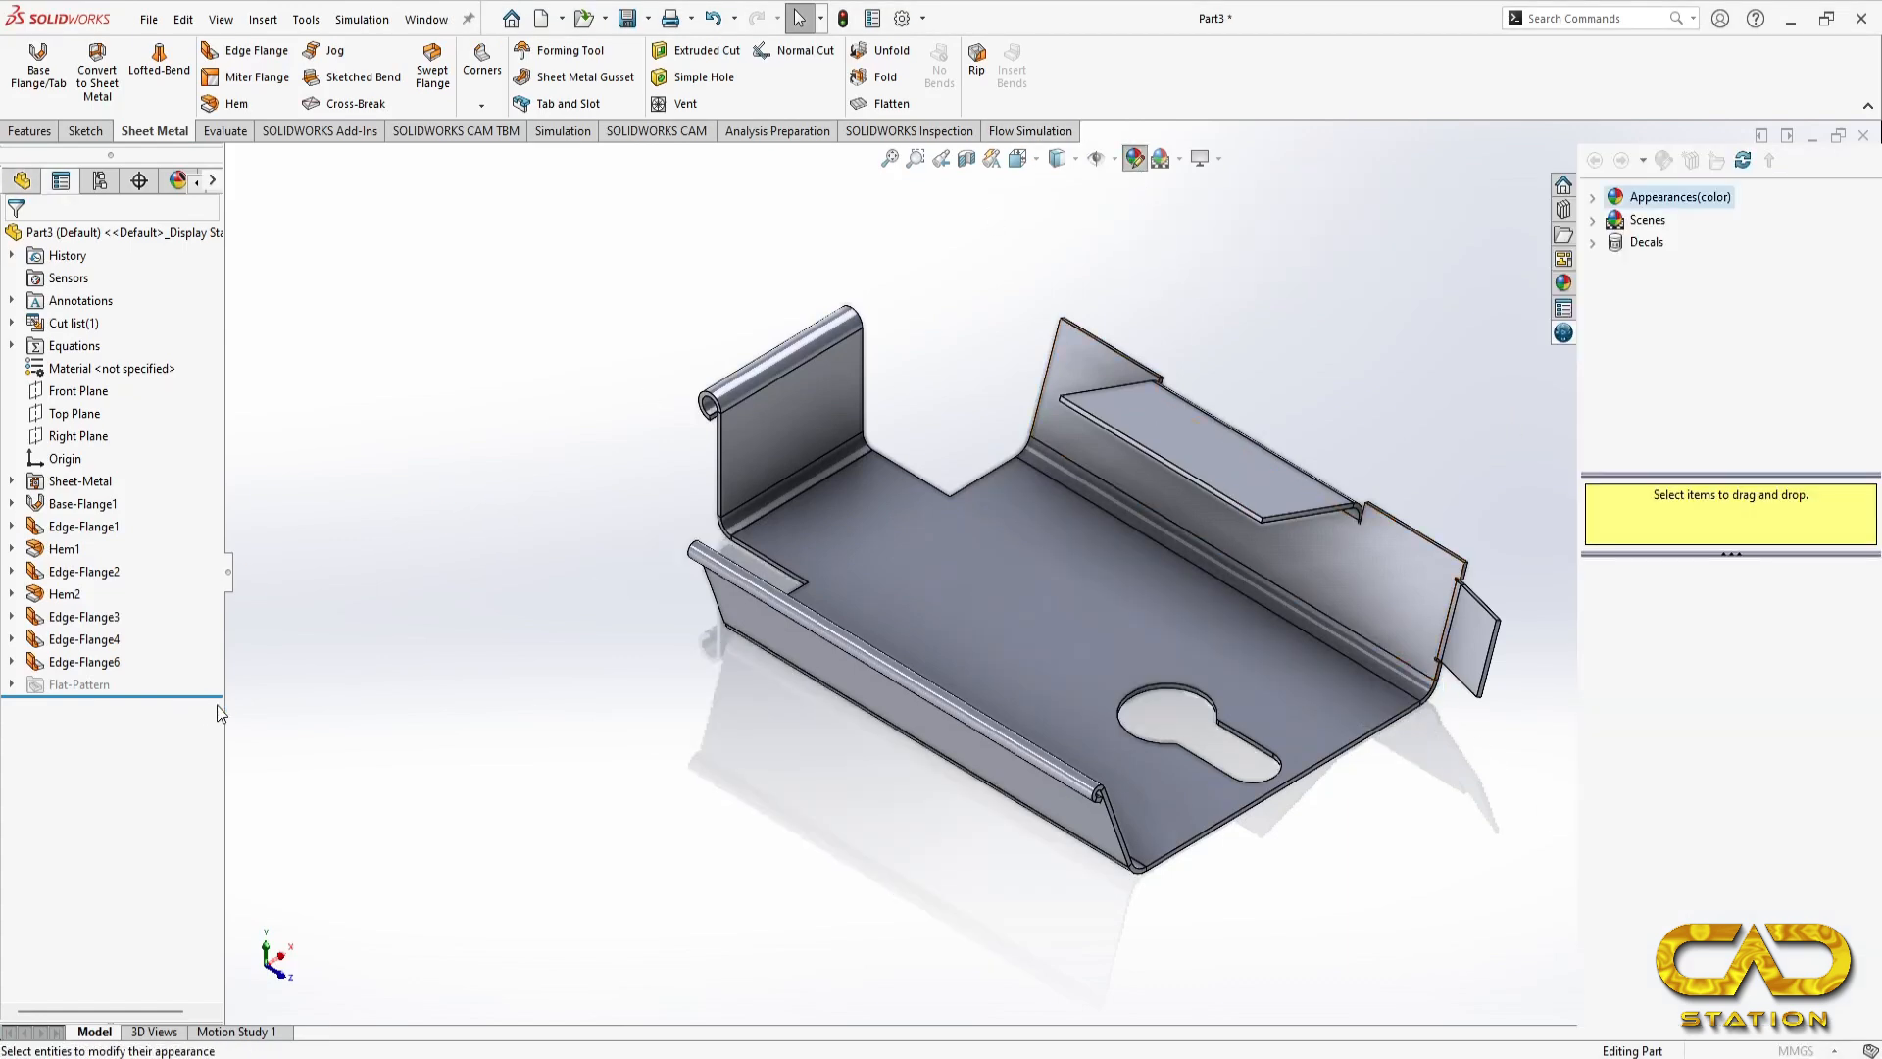
pyautogui.click(86, 728)
pyautogui.click(80, 721)
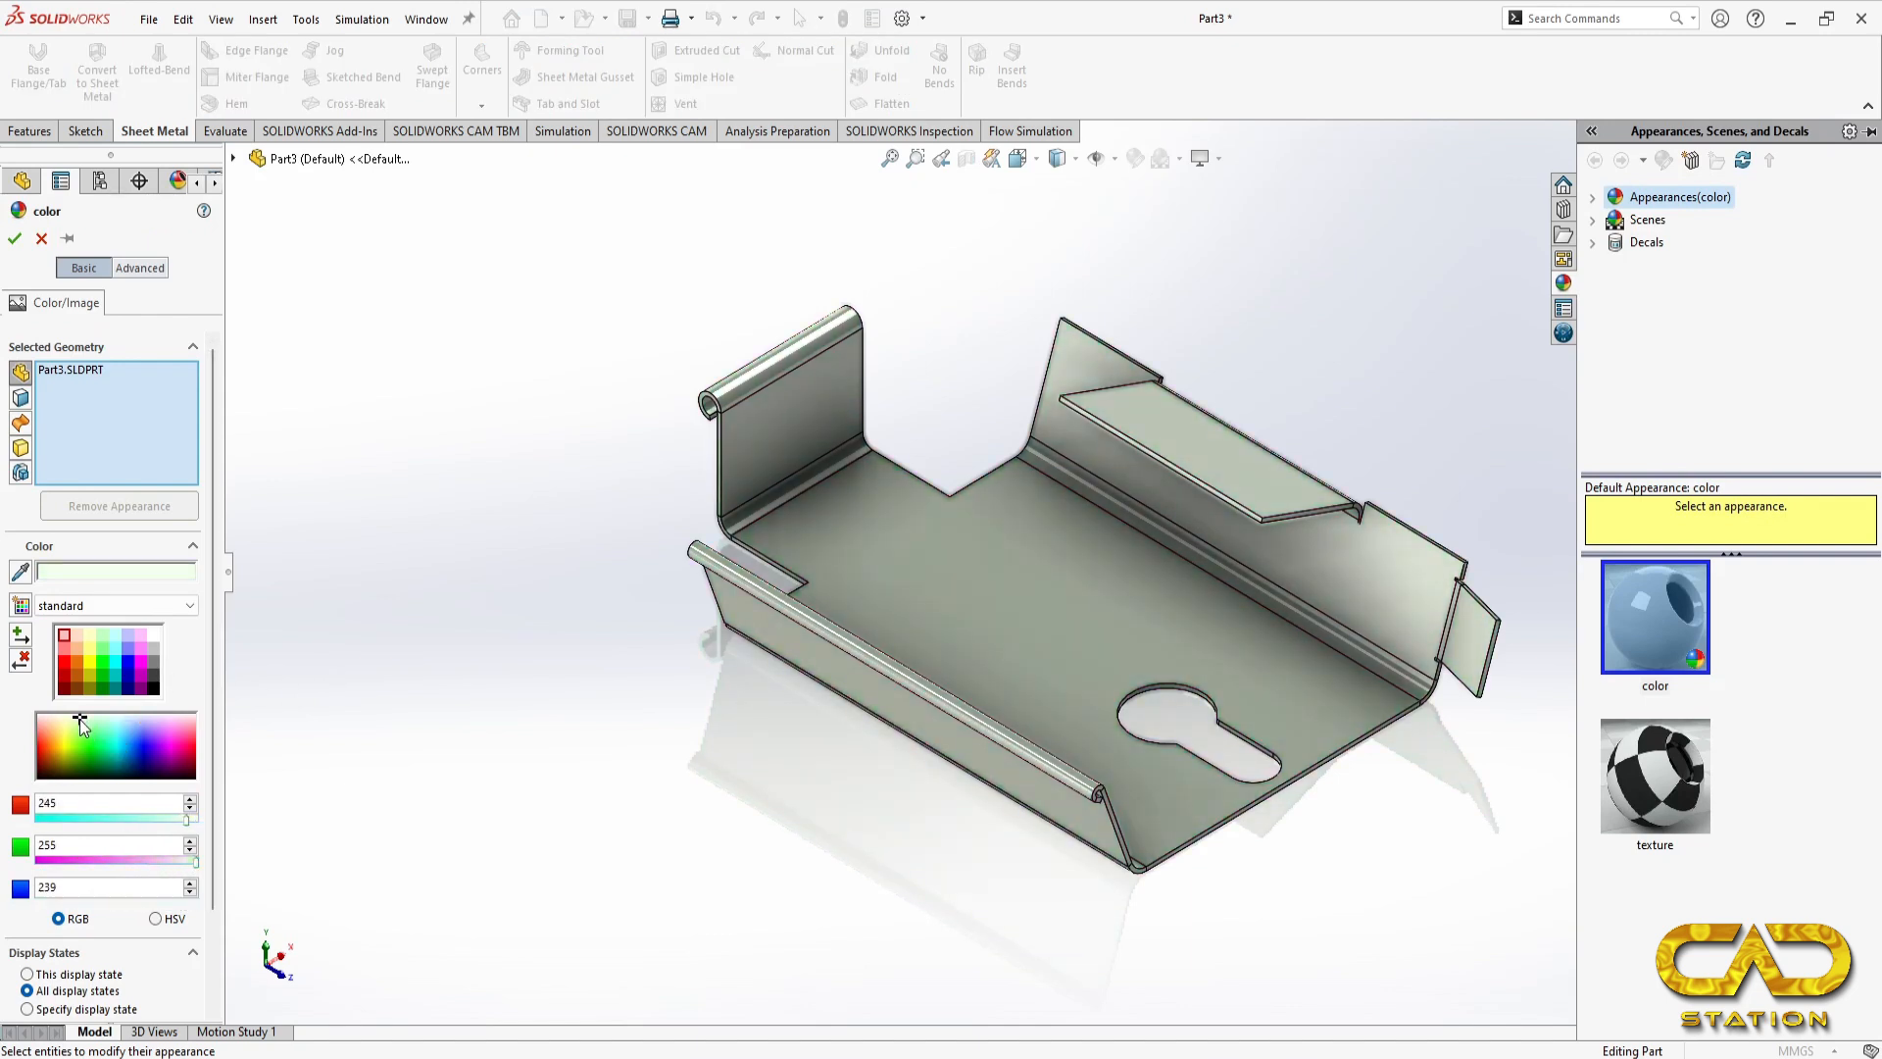
pyautogui.click(15, 239)
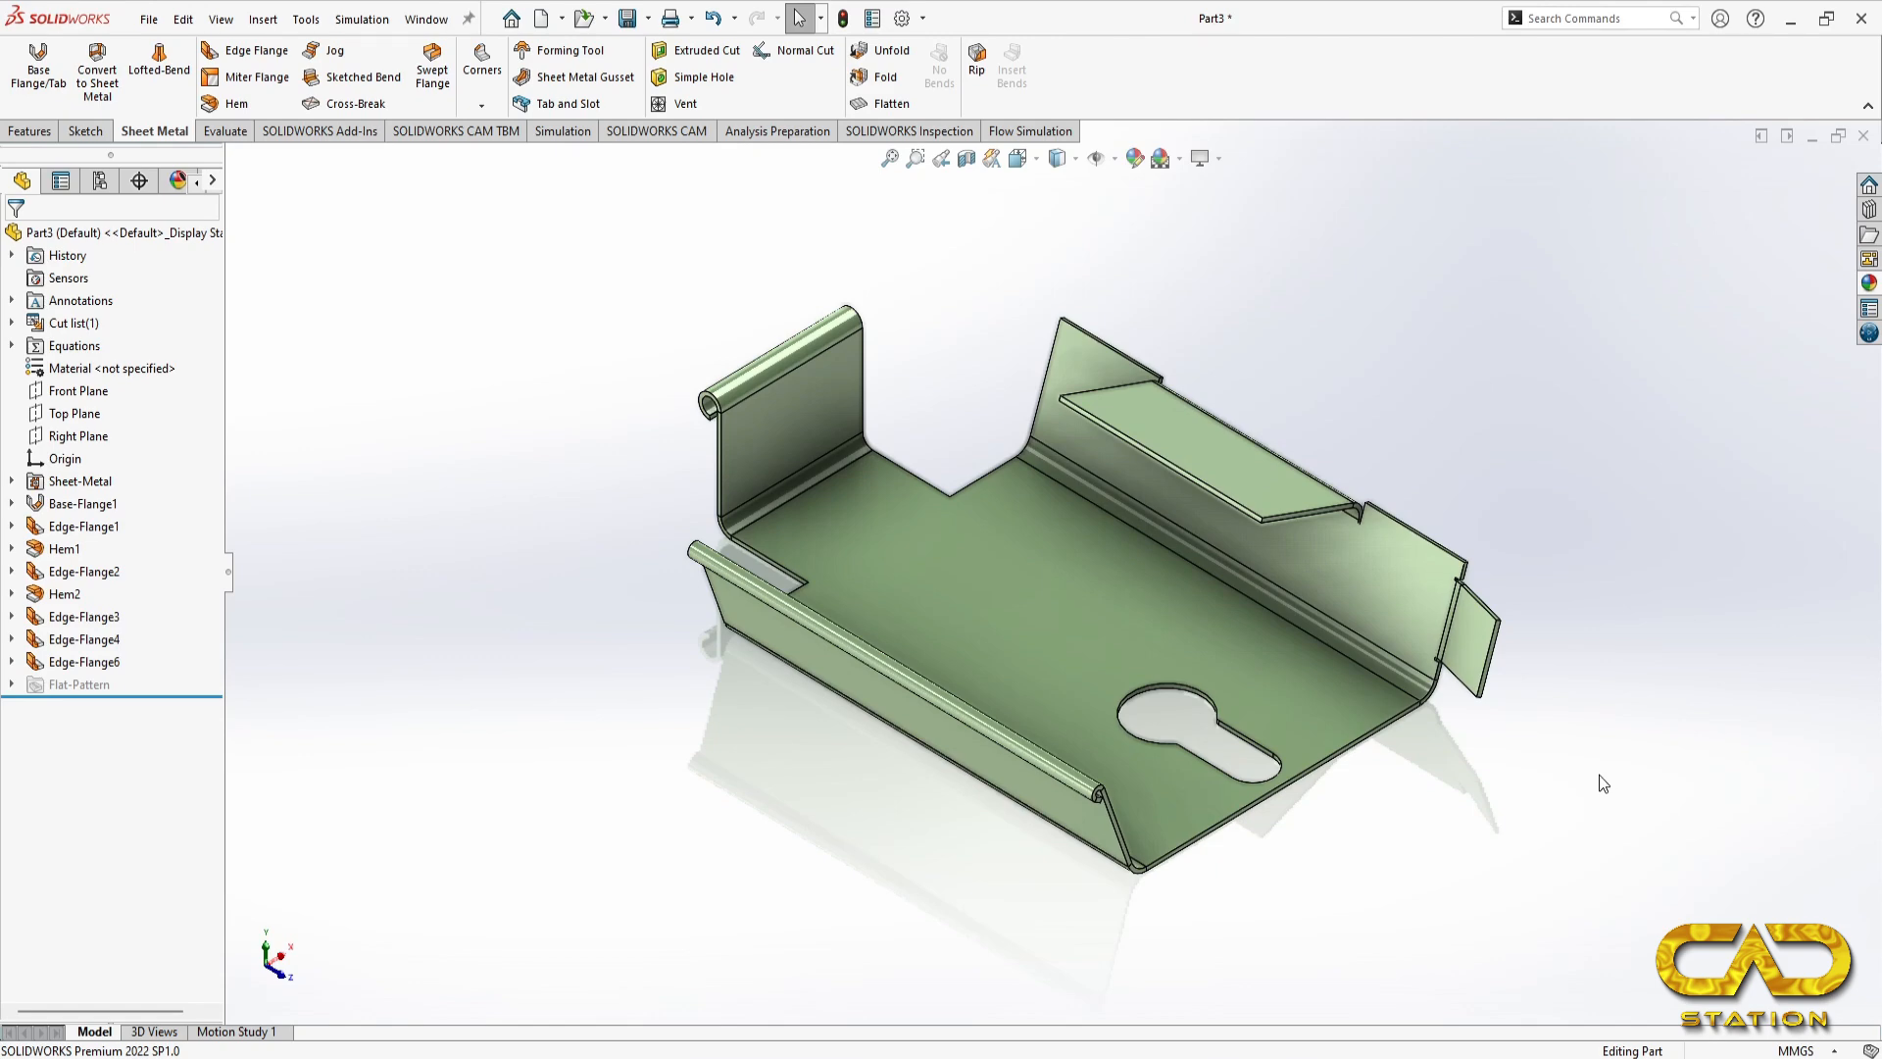
# Step: Review the reference drawing including its plan view and return to the Part3 model in SOLIDWORKS
pyautogui.click(1269, 1057)
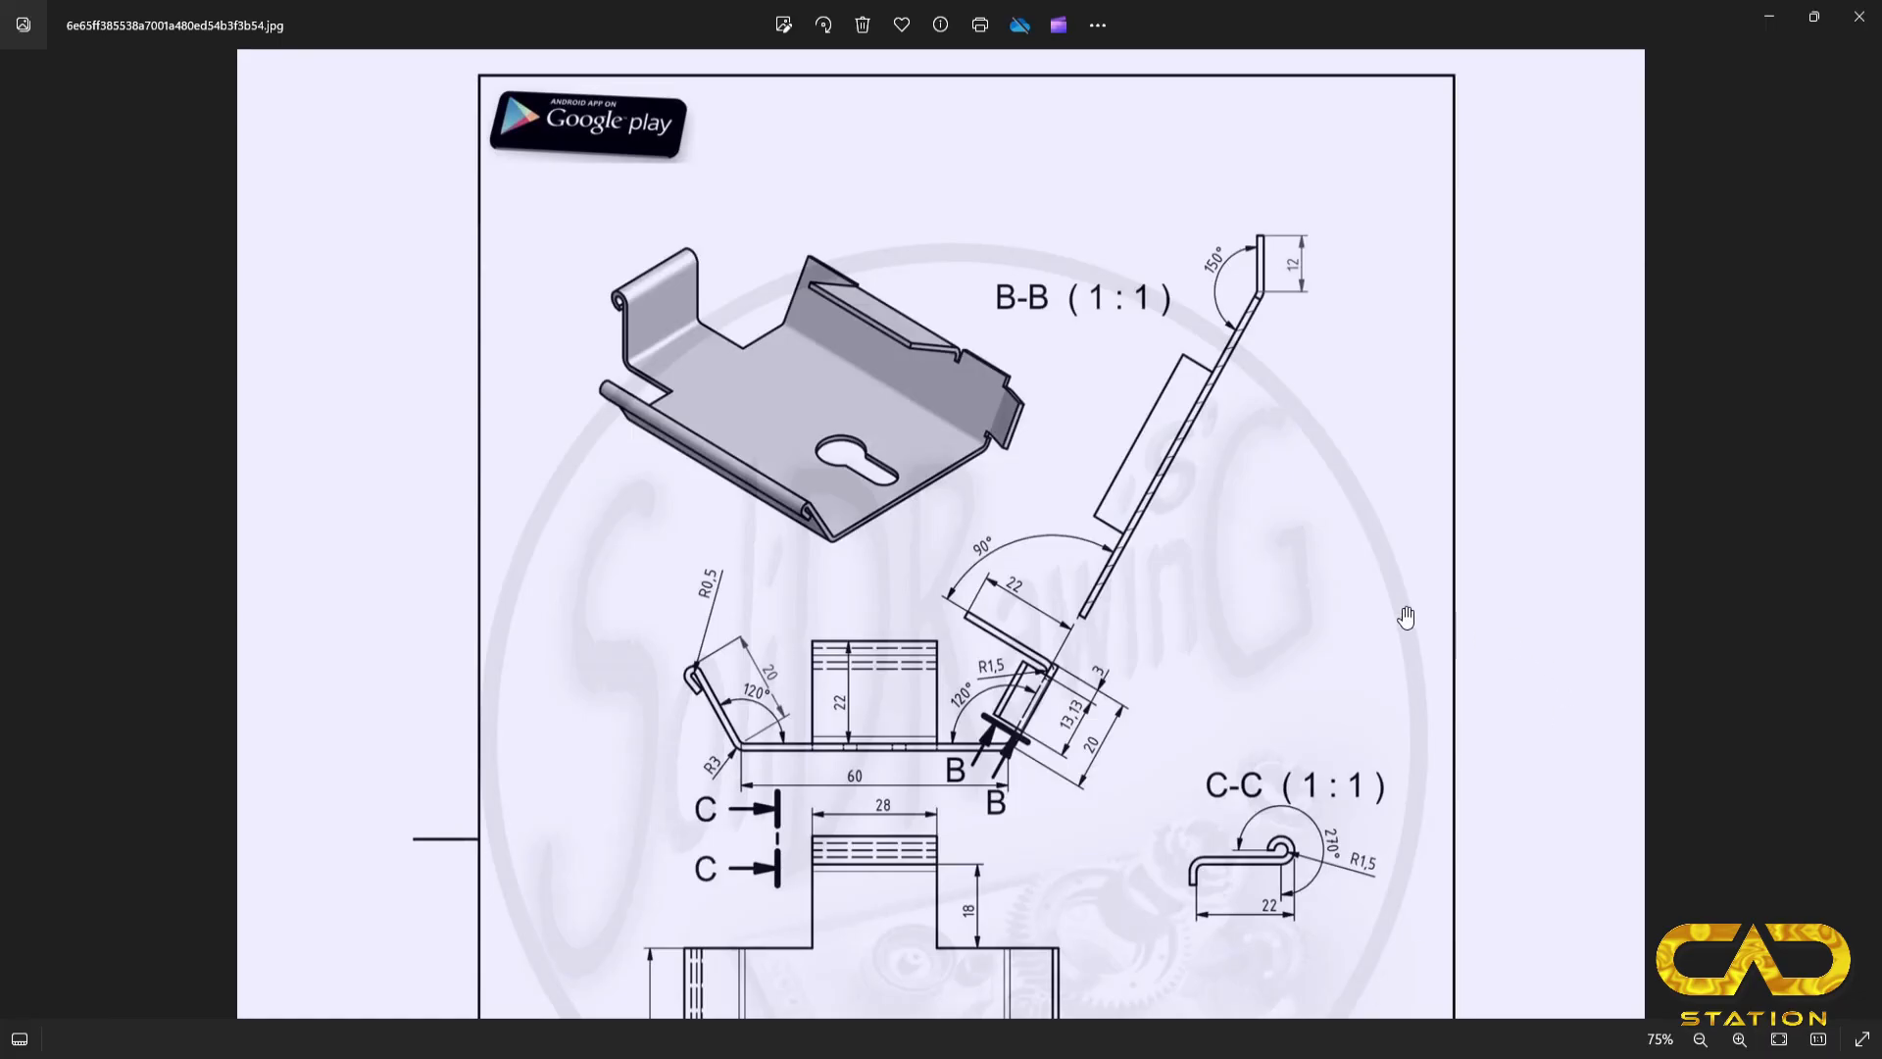
pyautogui.scroll(-5, 1204, 667)
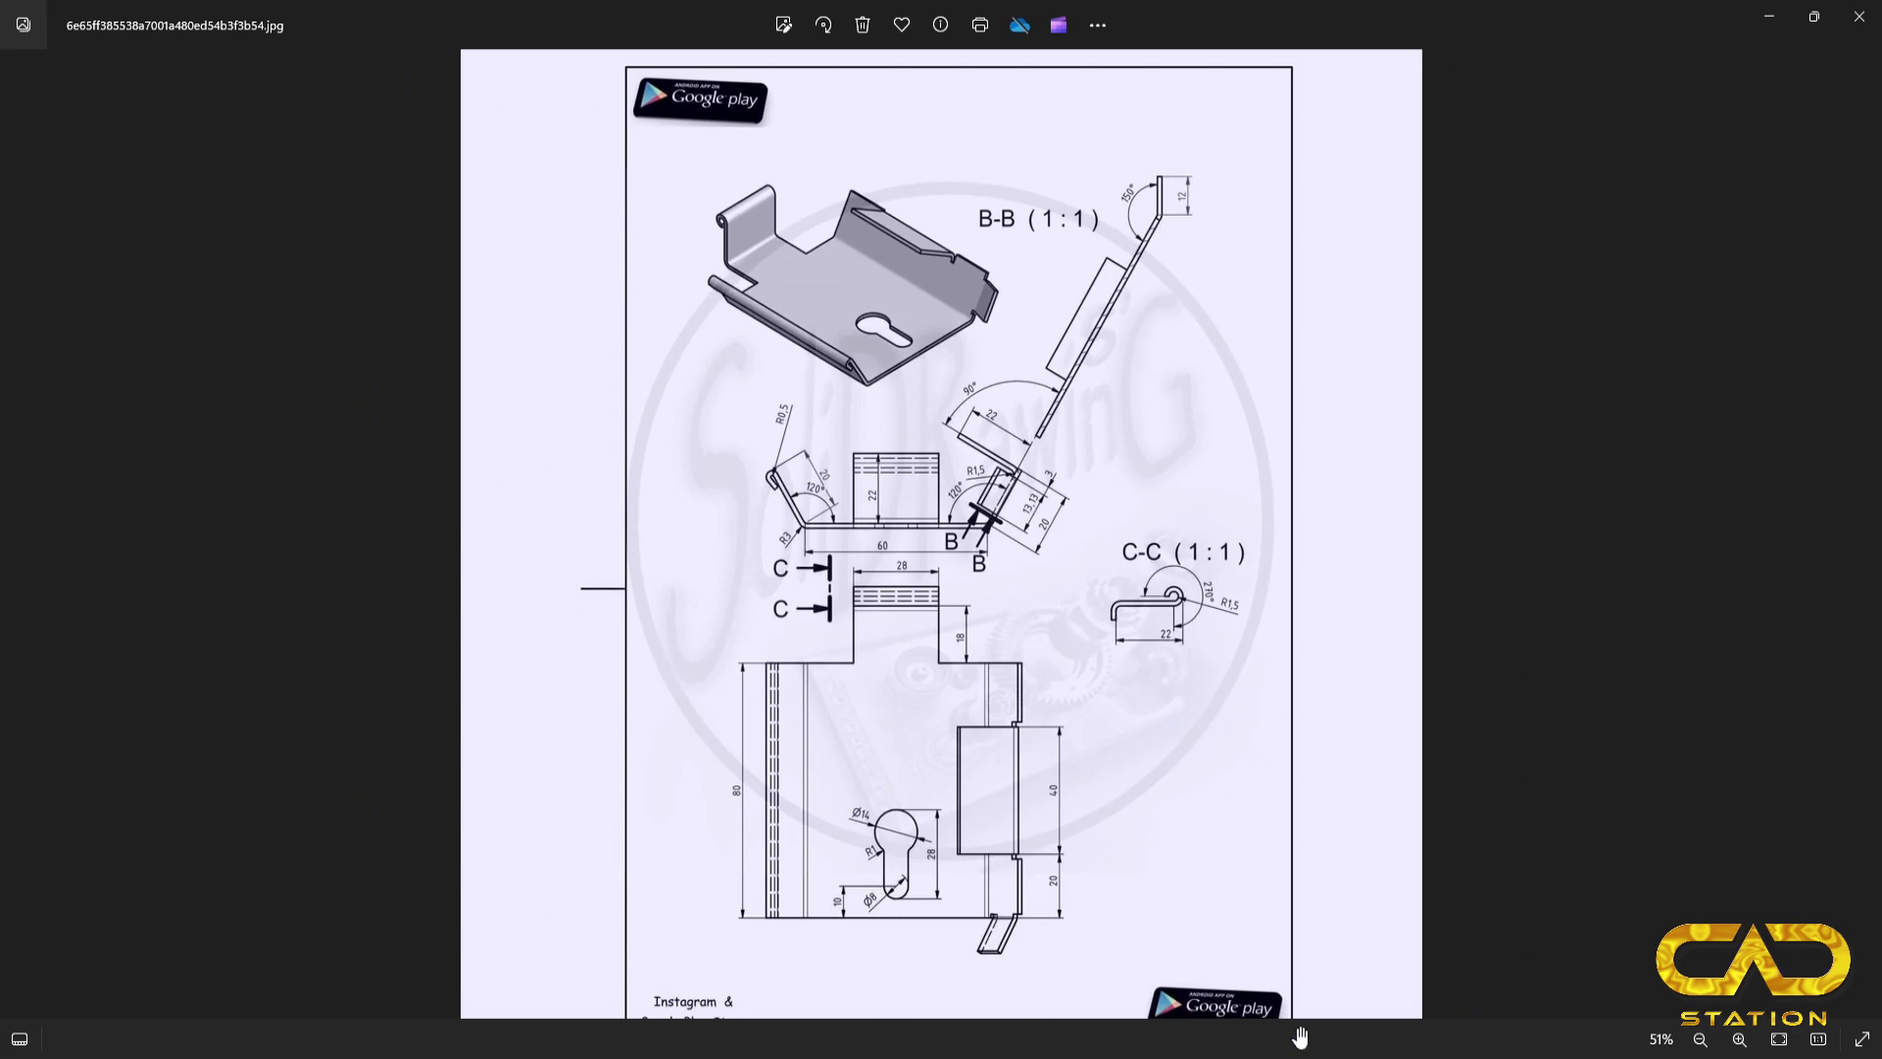
pyautogui.moveTo(1223, 1057)
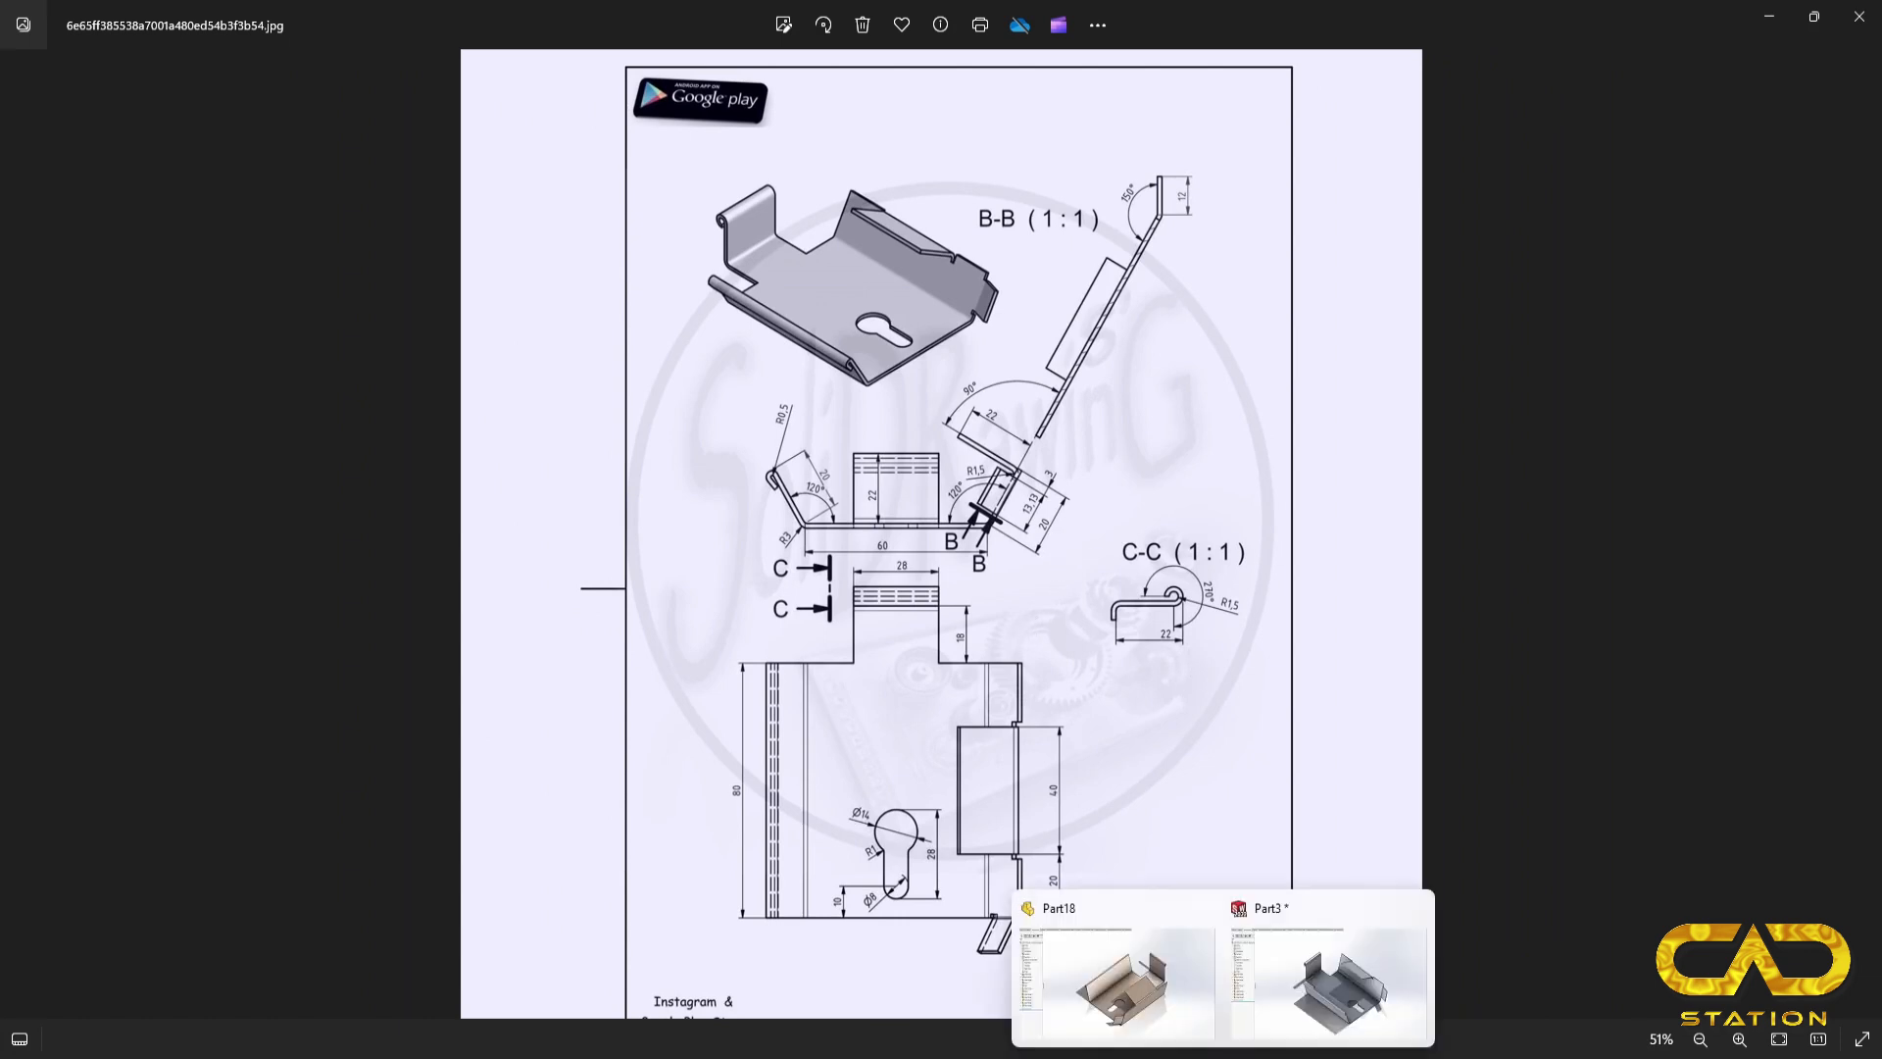
pyautogui.click(1315, 970)
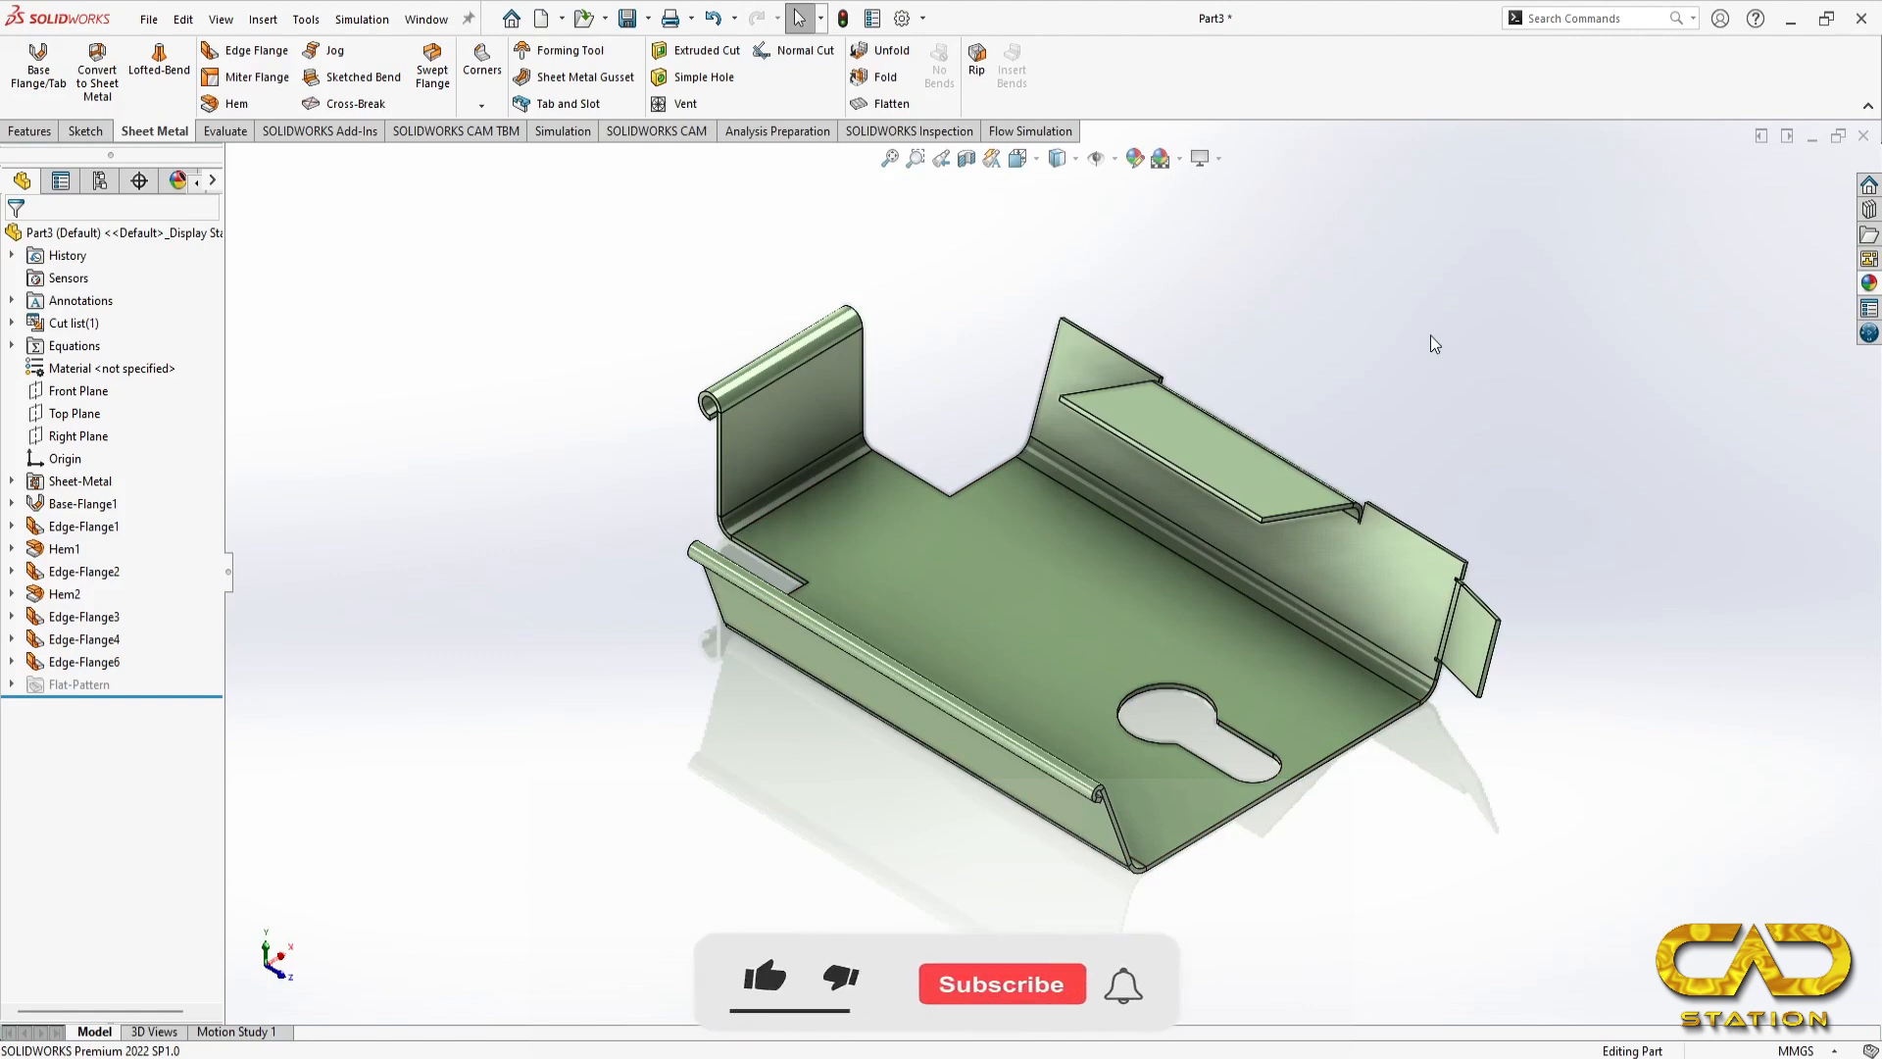